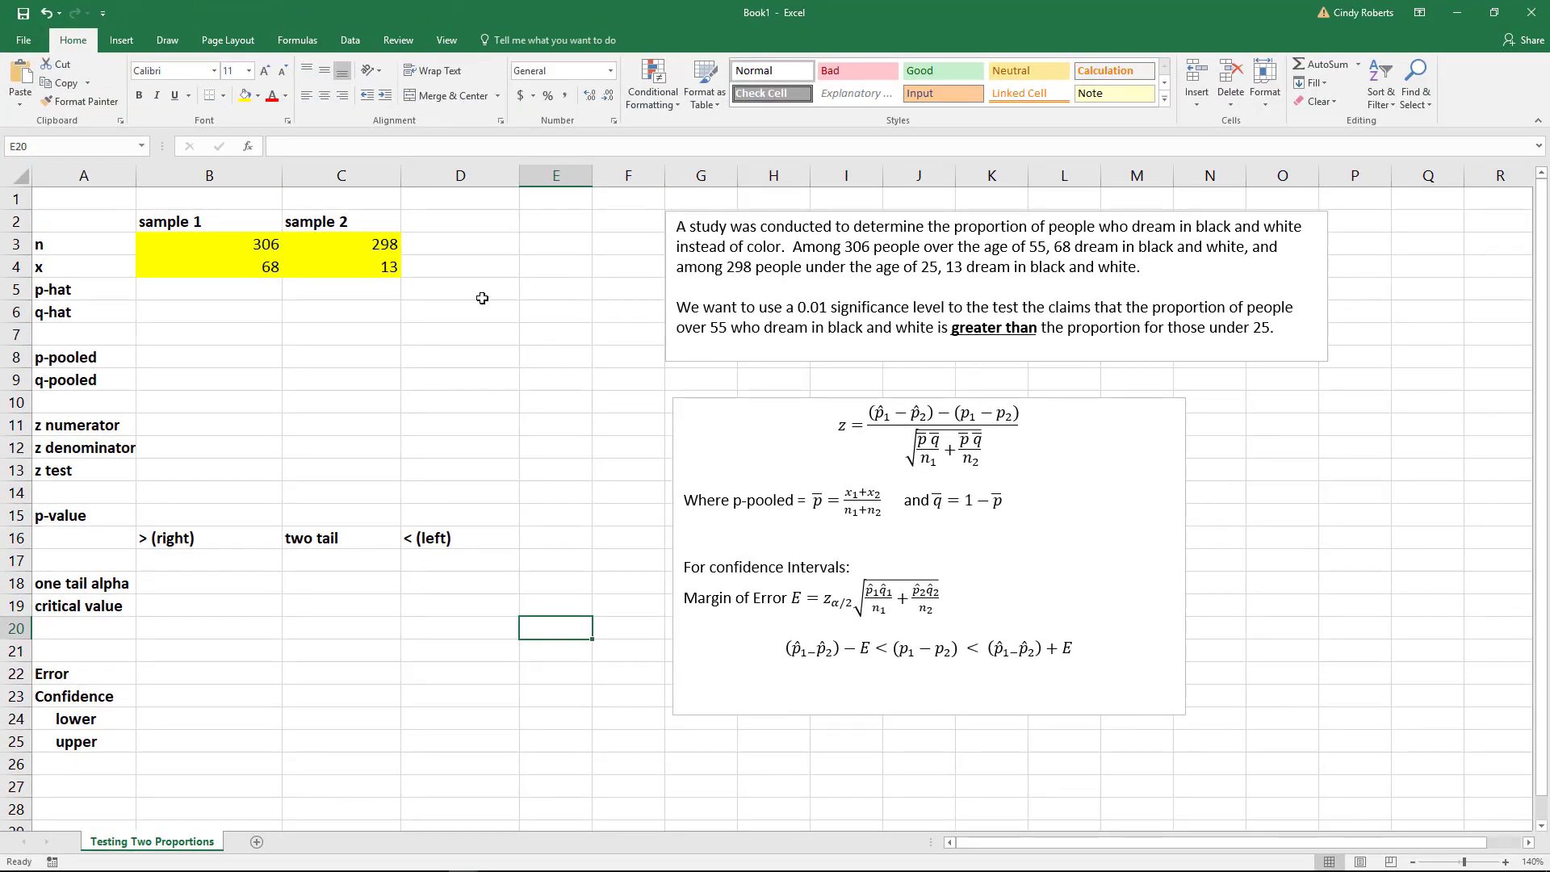
- Calculate sample 1's p-hat in B5 by dividing x by n with the formula =B4/B3
{"action": "left_click", "coordinate": [231, 299]}
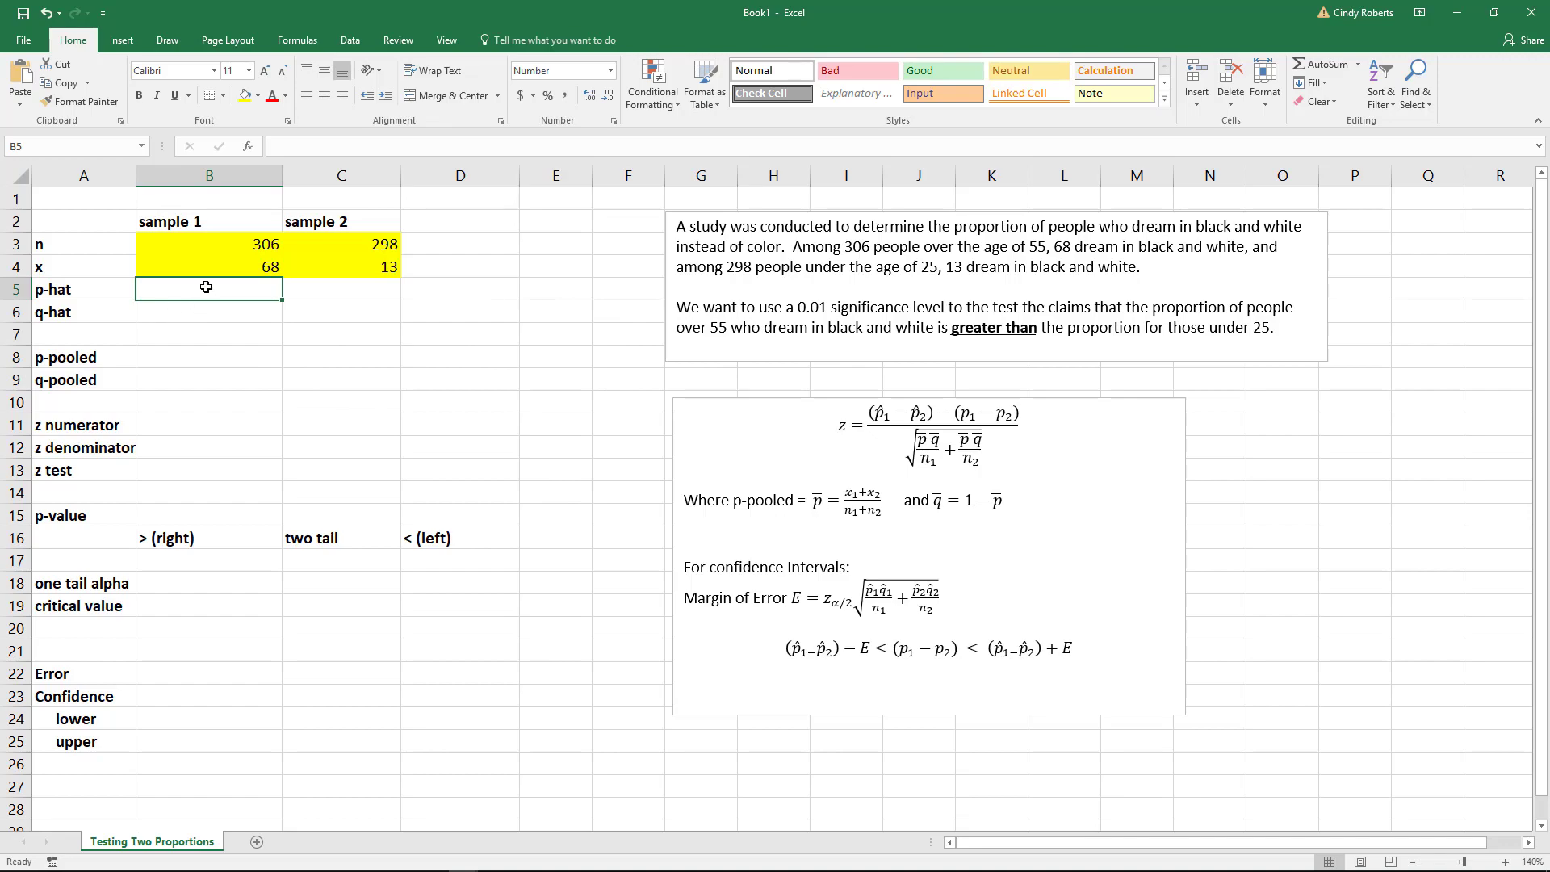
{"action": "type", "text": "="}
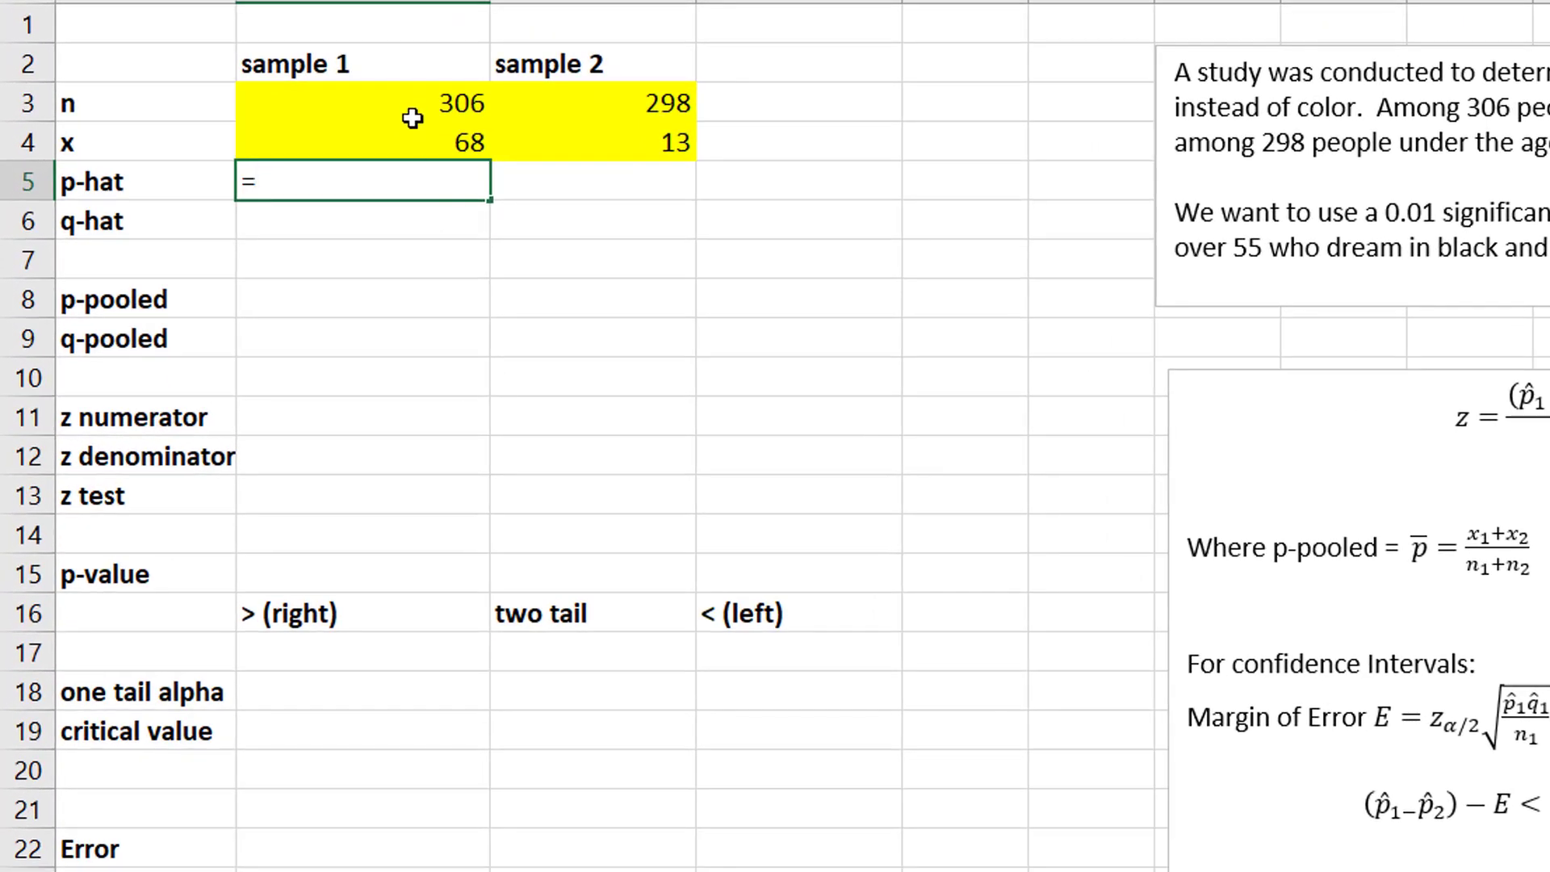
{"action": "left_click", "coordinate": [404, 145]}
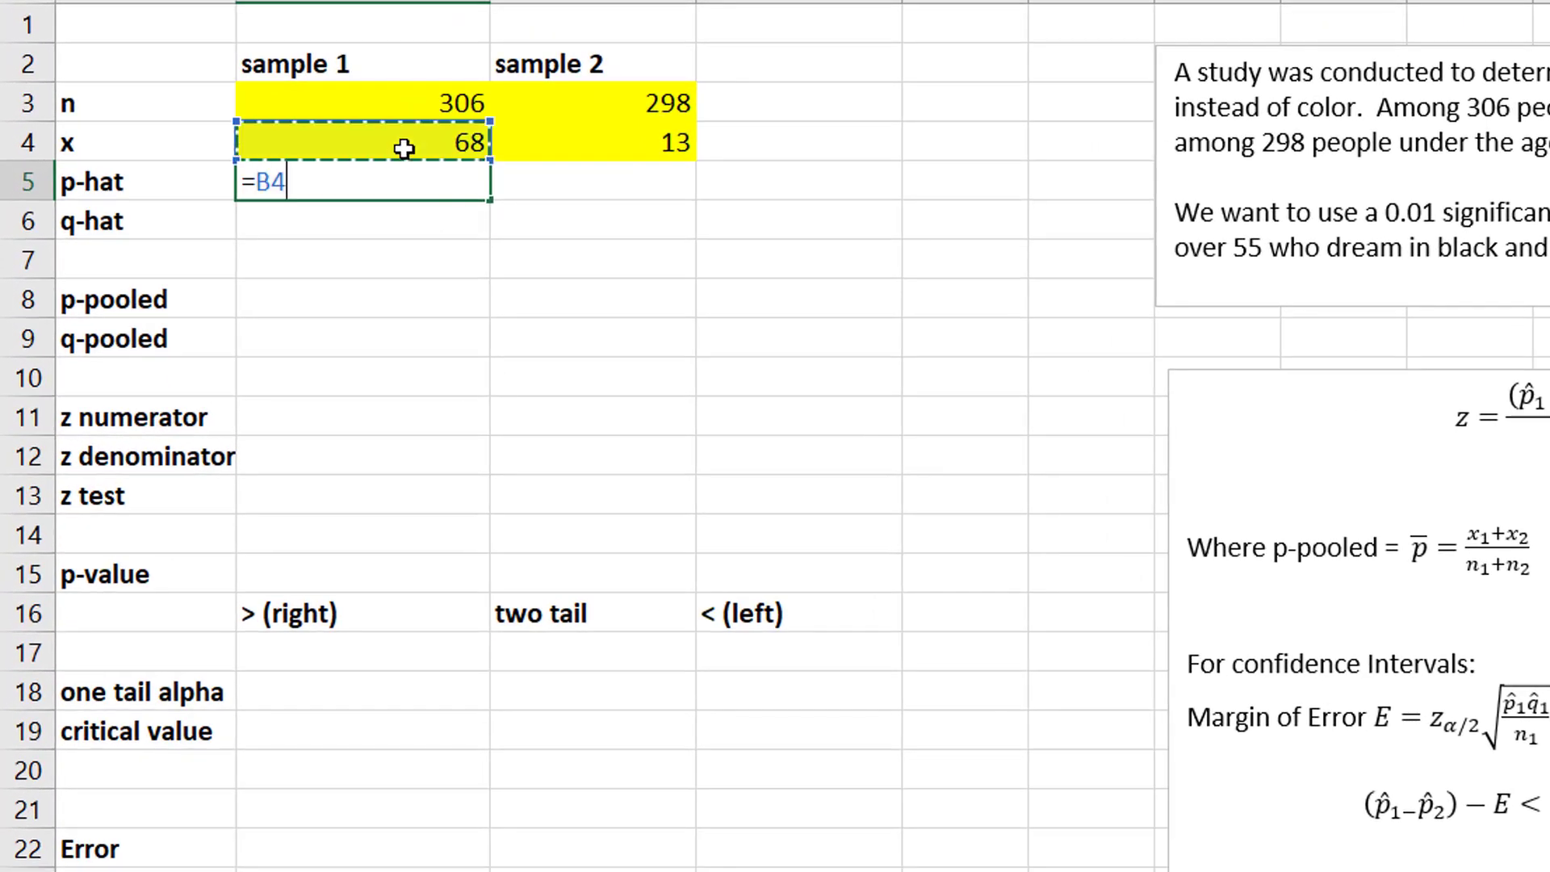
{"action": "type", "text": "/"}
{"action": "left_click", "coordinate": [440, 101]}
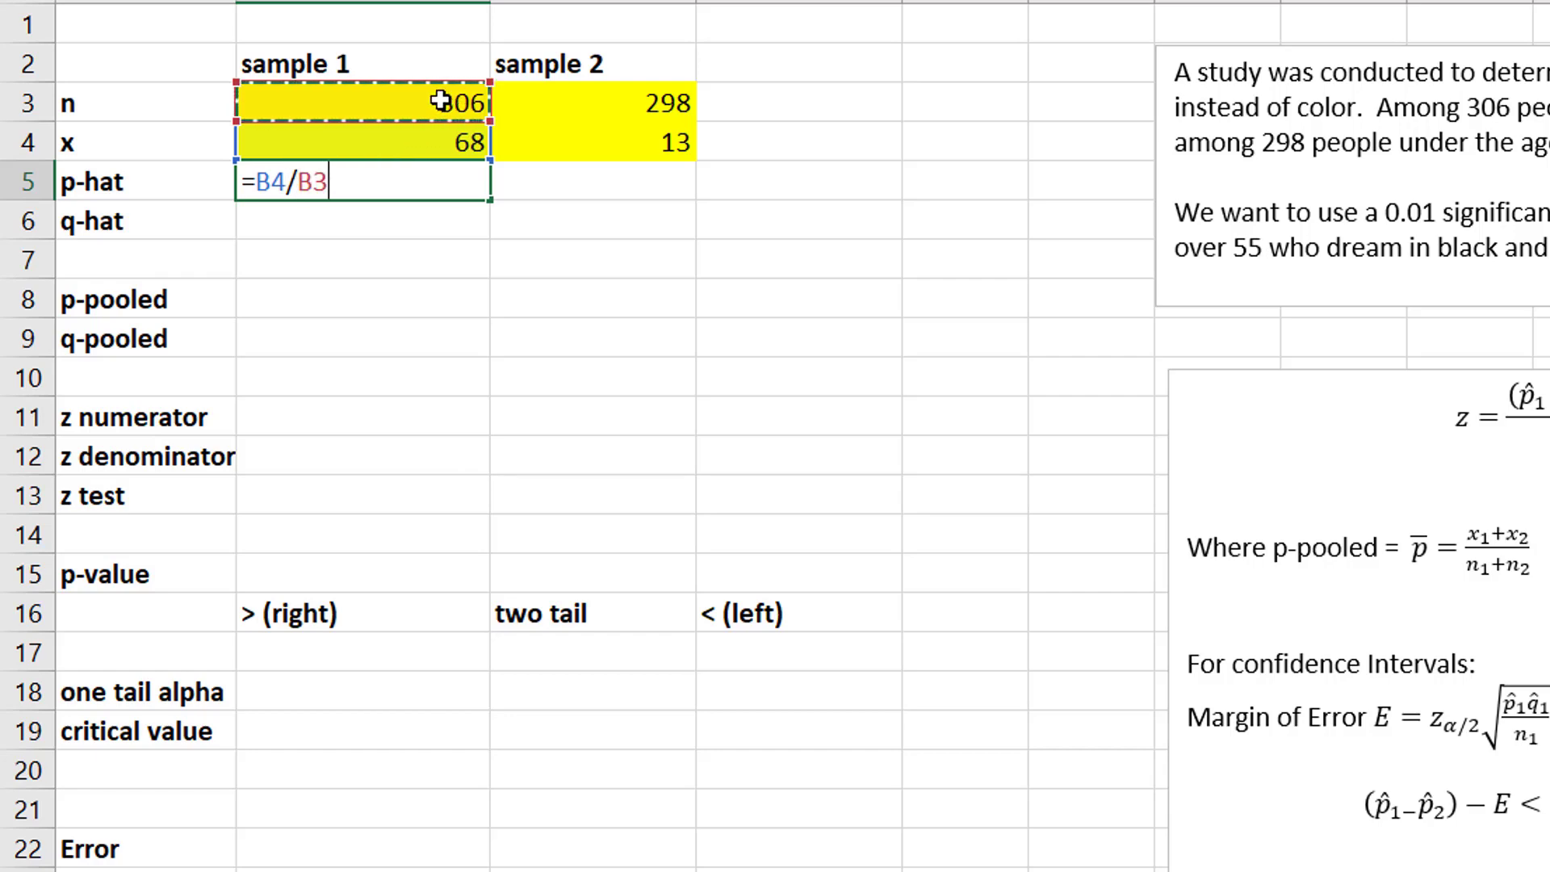
{"action": "key", "text": "Return"}
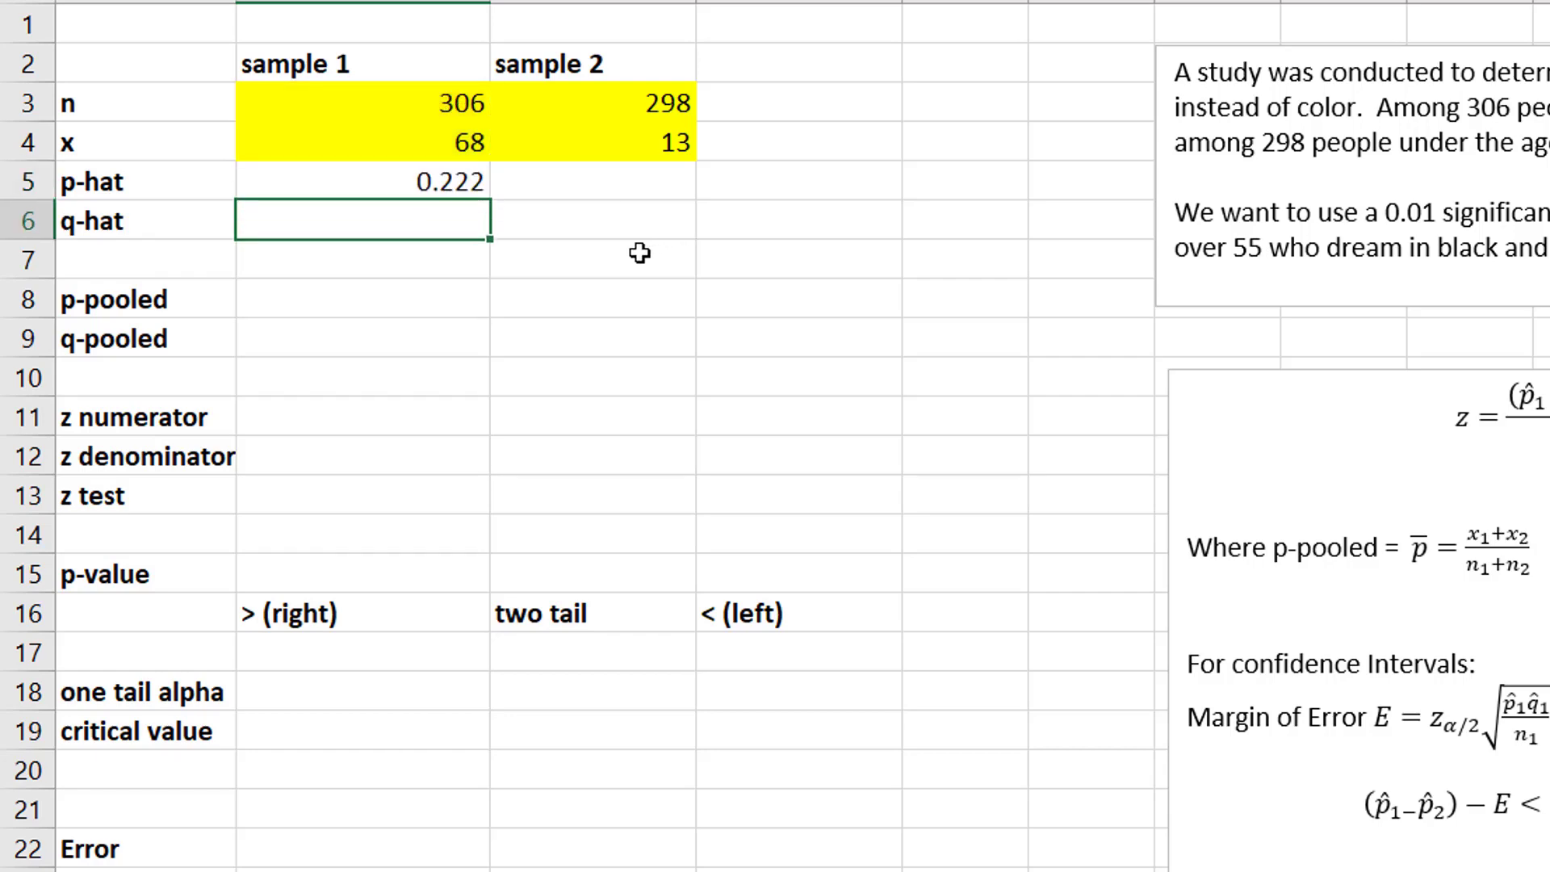
- Calculate sample 1's q-hat in B6 with the formula =1-B5
{"action": "type", "text": "=1-0"}
{"action": "key", "text": "BackSpace"}
{"action": "left_click", "coordinate": [377, 186]}
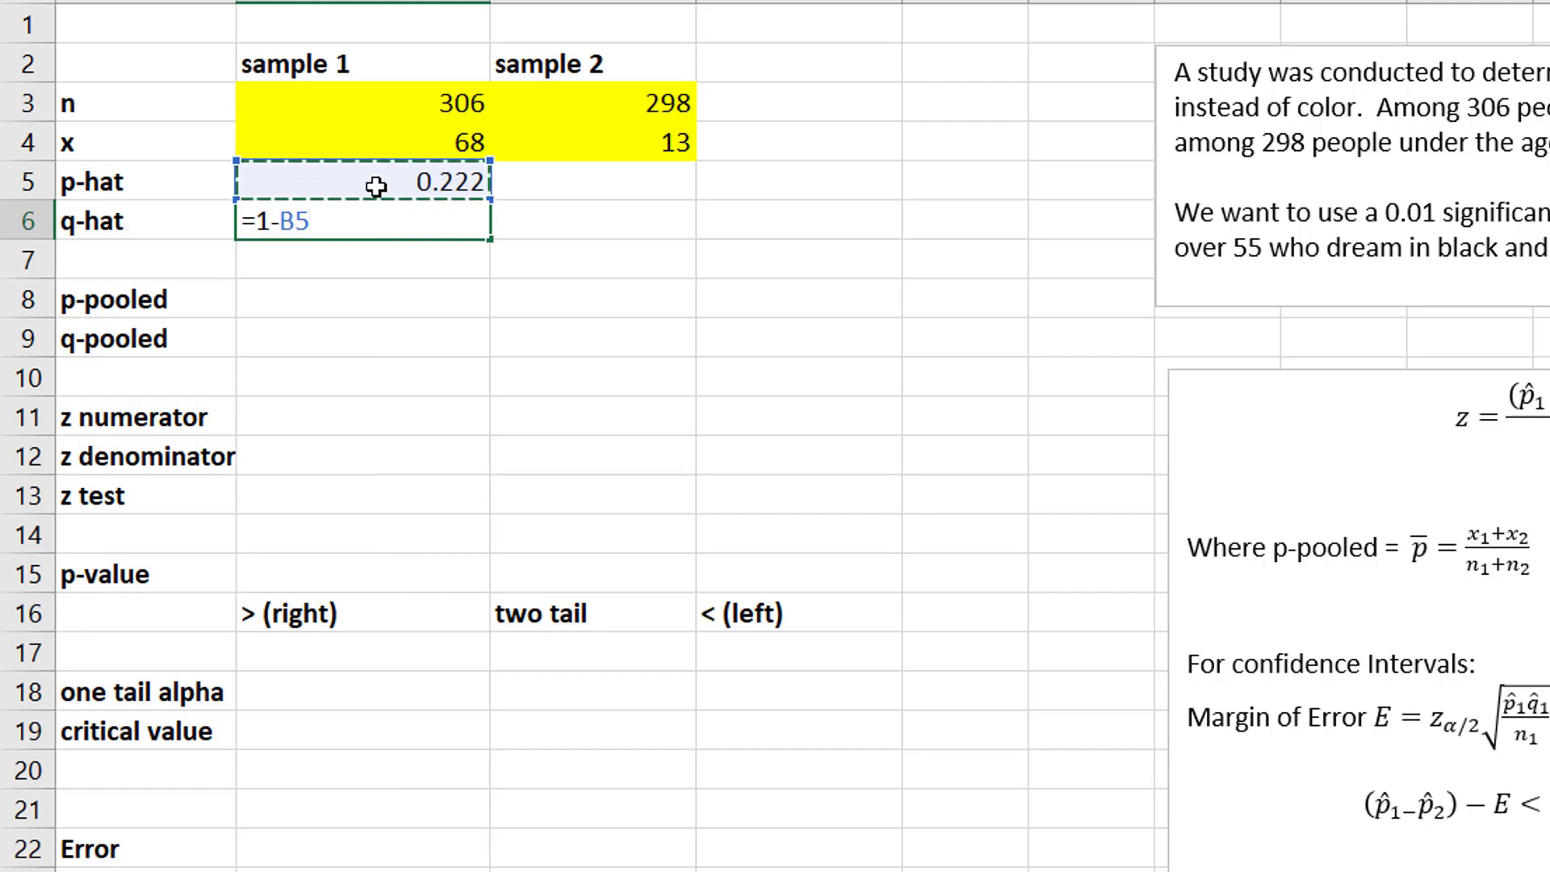
{"action": "key", "text": "Return"}
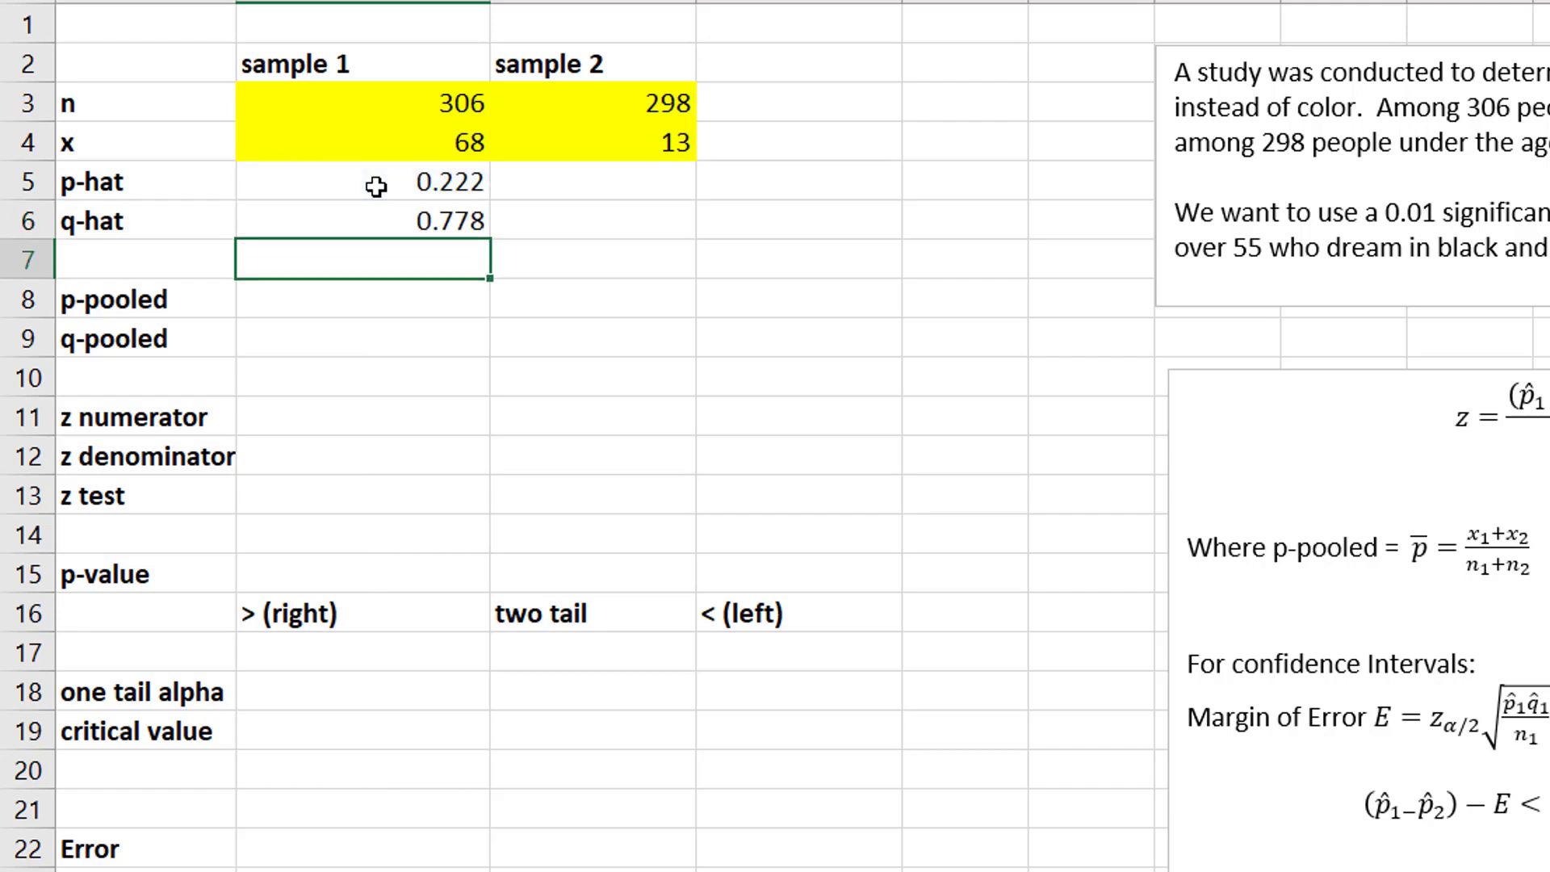
- Fill the p-hat and q-hat formulas from B5:B6 across to the sample 2 column and inspect the copied formulas
{"action": "left_click_drag", "start_coordinate": [375, 188], "coordinate": [373, 208]}
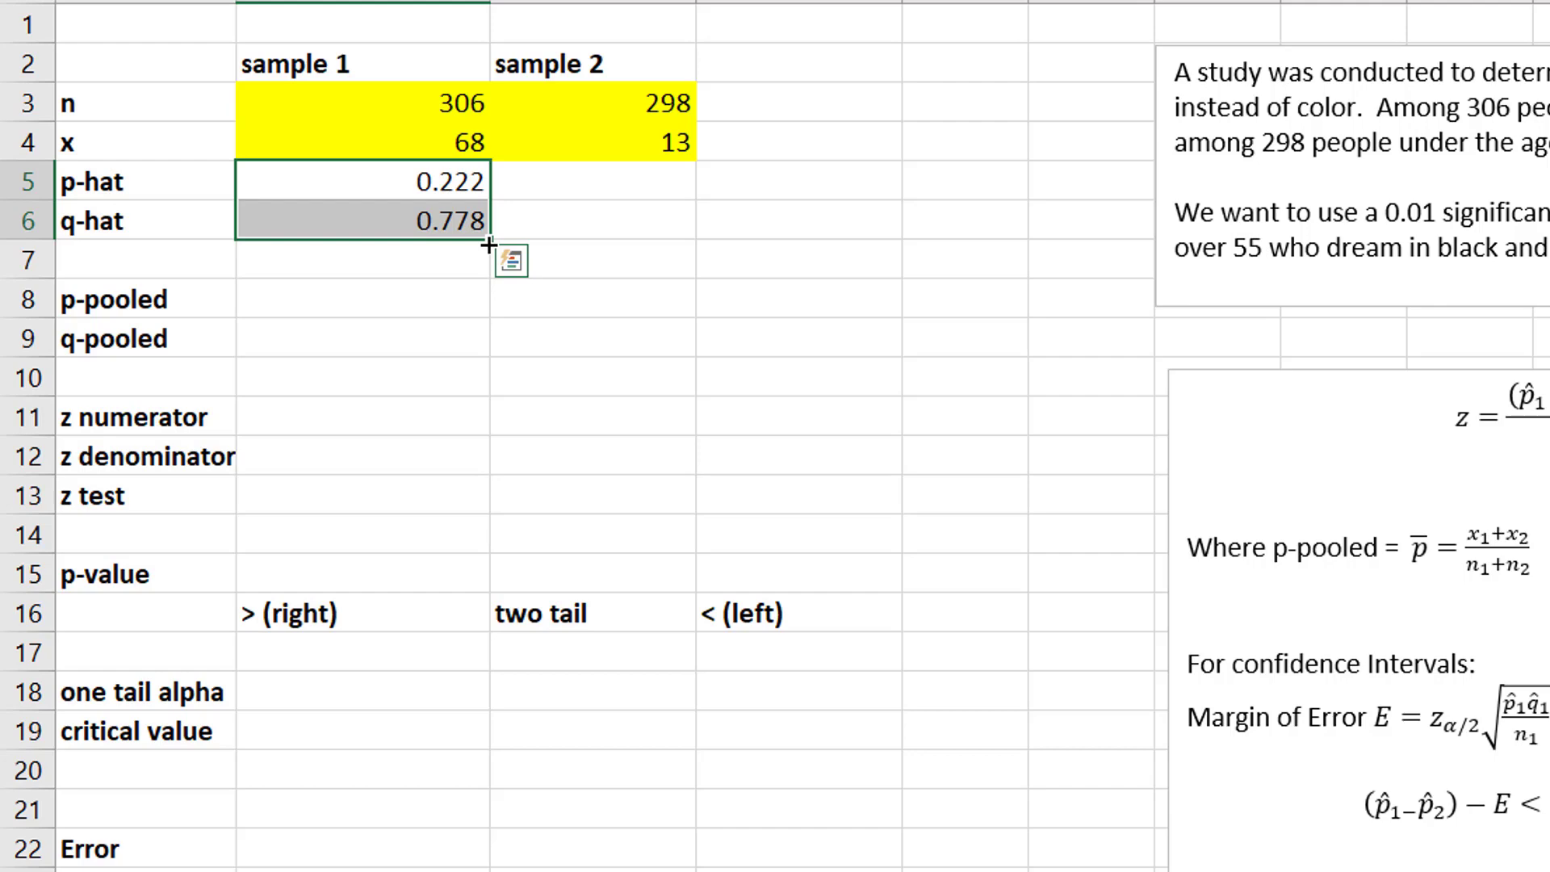
{"action": "left_click_drag", "start_coordinate": [488, 242], "coordinate": [638, 231]}
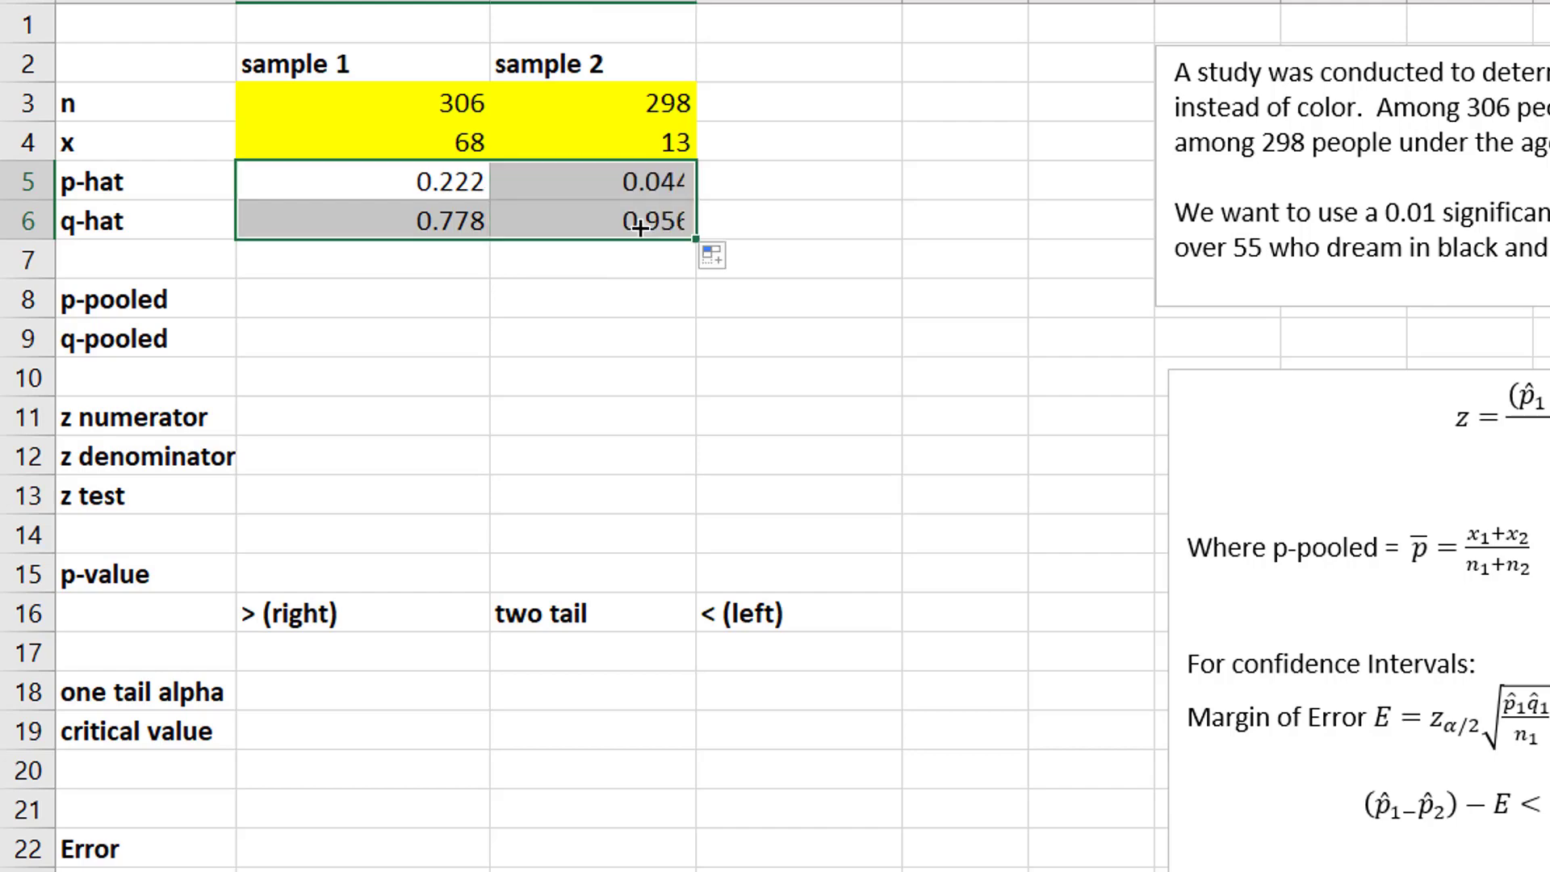
{"action": "left_click", "coordinate": [593, 181]}
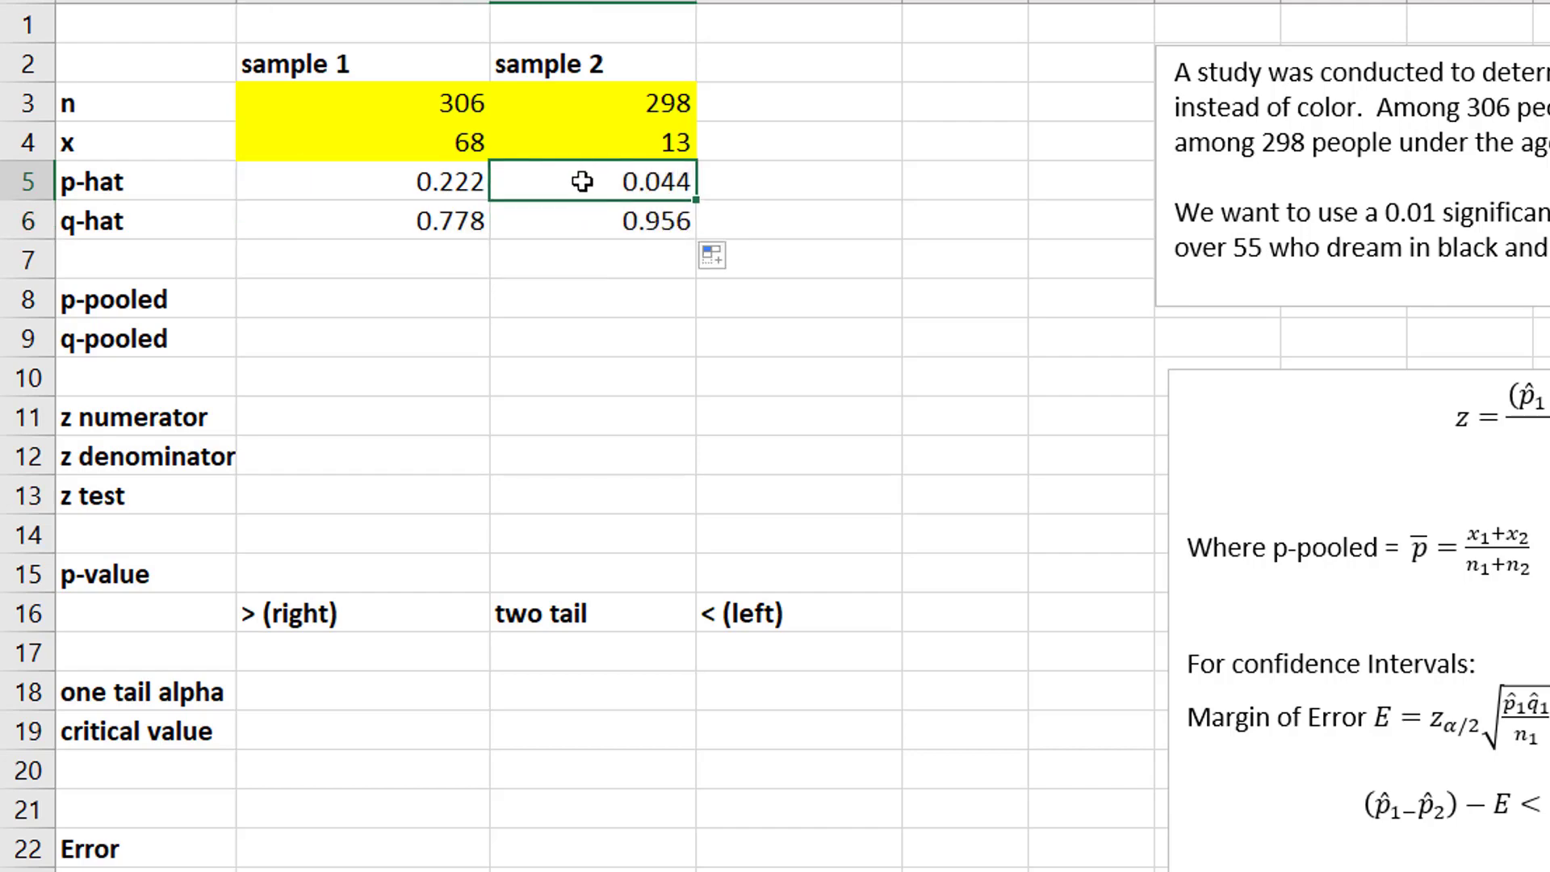
{"action": "double_click", "coordinate": [582, 182]}
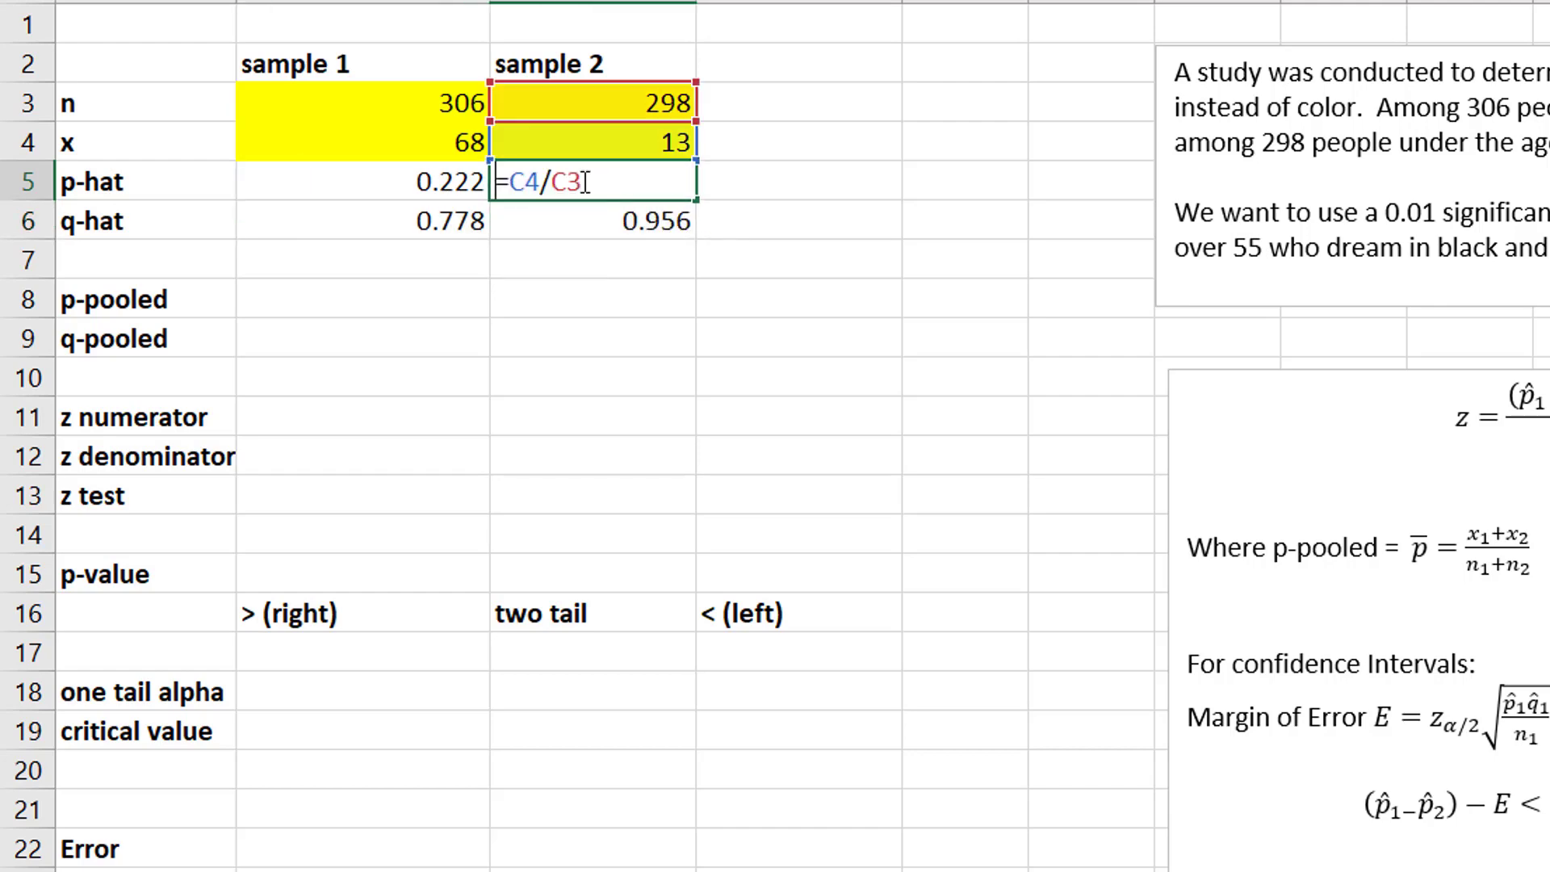
{"action": "key", "text": "Escape"}
{"action": "left_click", "coordinate": [660, 239]}
{"action": "double_click", "coordinate": [662, 239]}
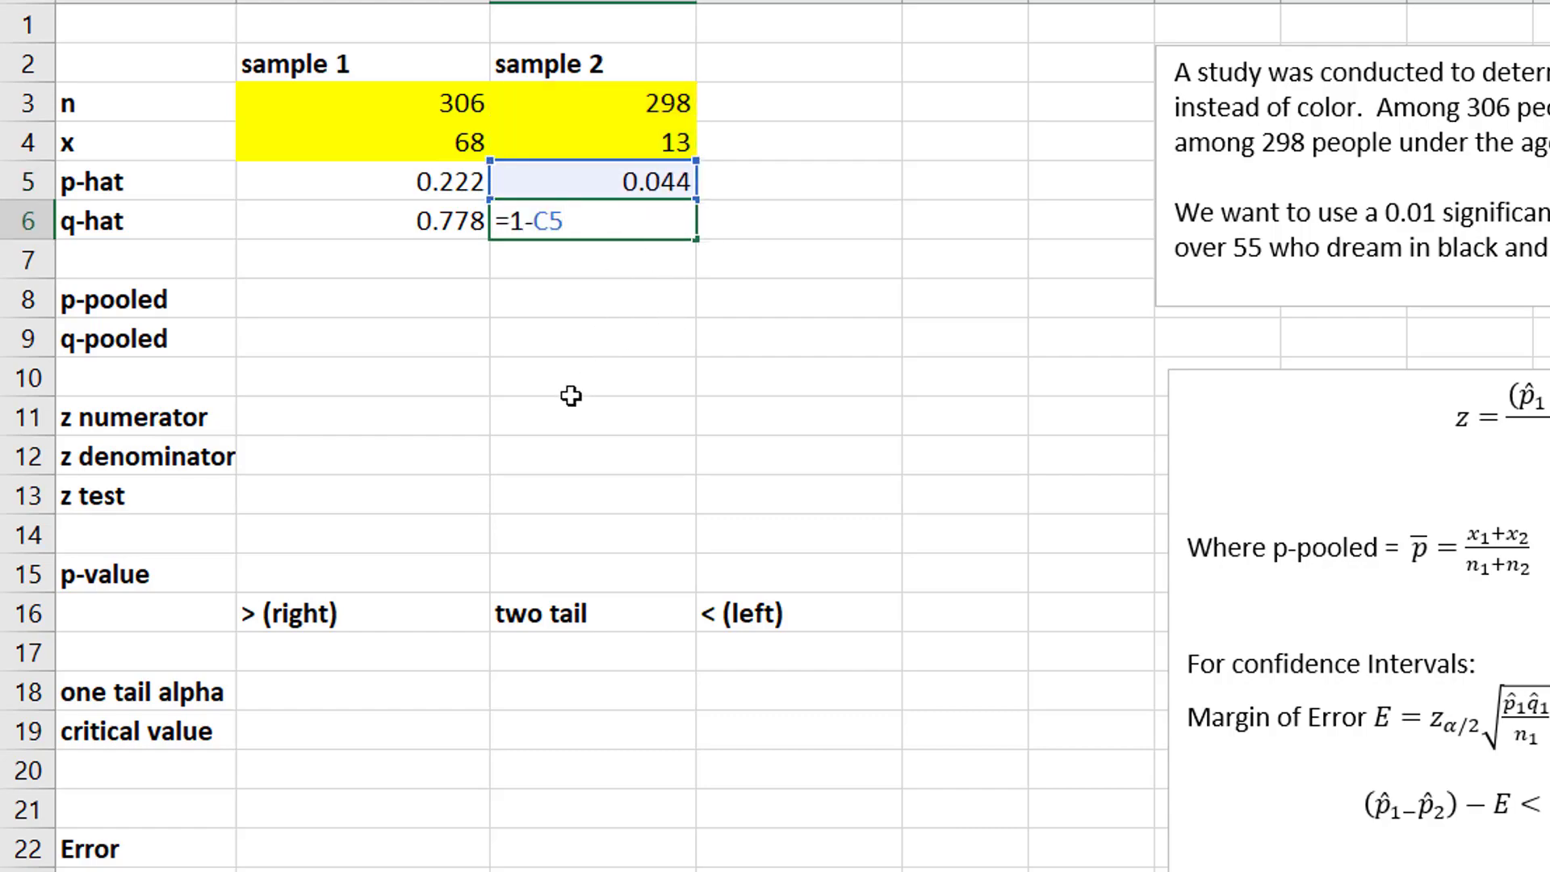
{"action": "key", "text": "Escape"}
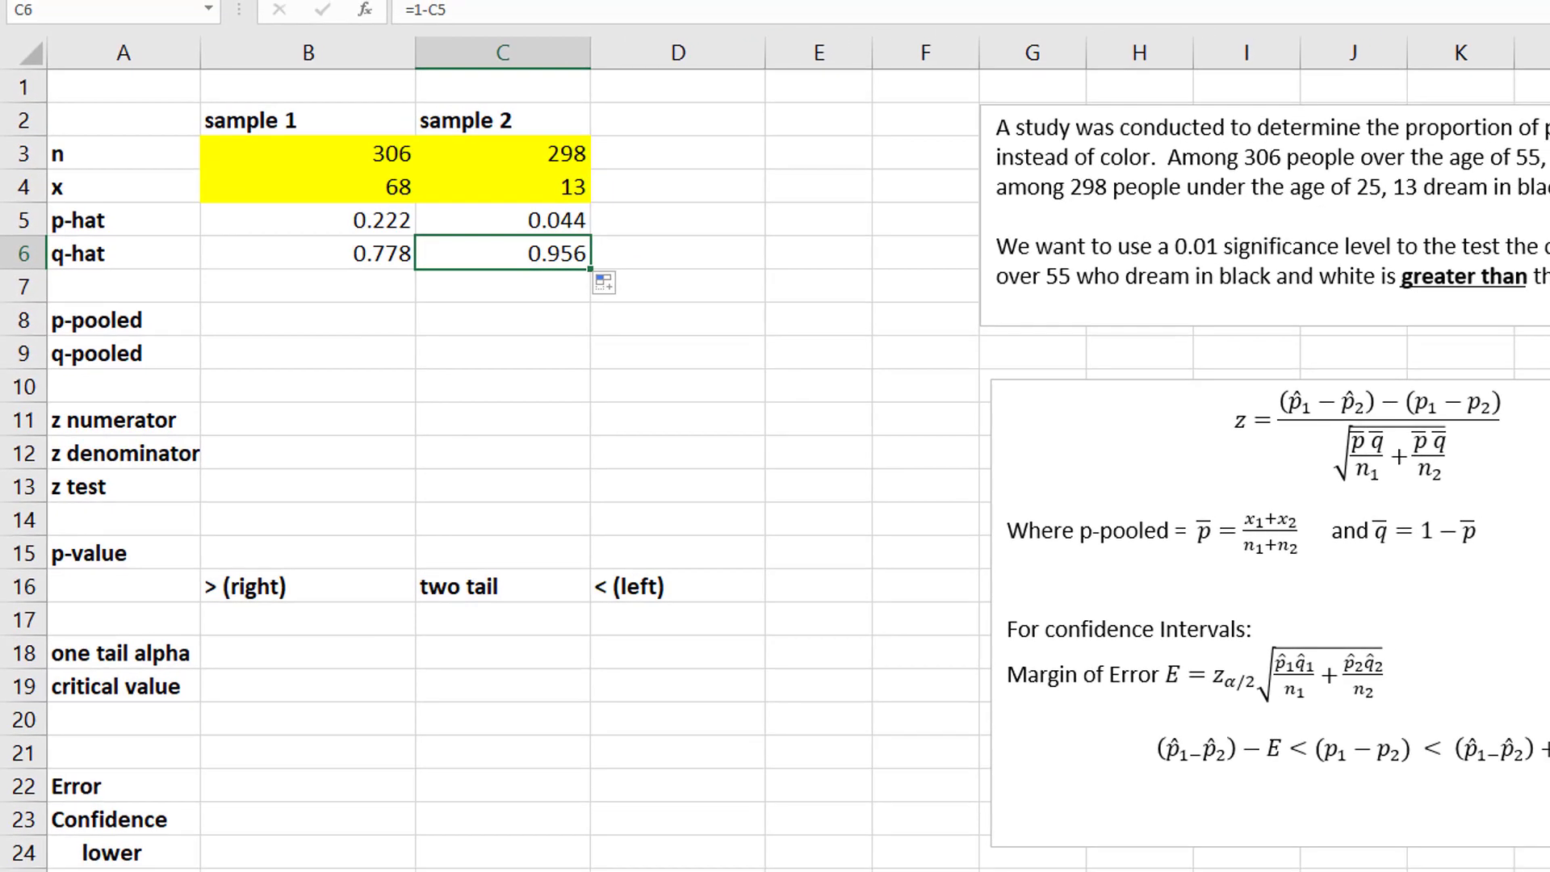
- Vary the number of decimal places shown for sample 2's q-hat in C6 and return it to three
{"action": "left_click", "coordinate": [284, 321]}
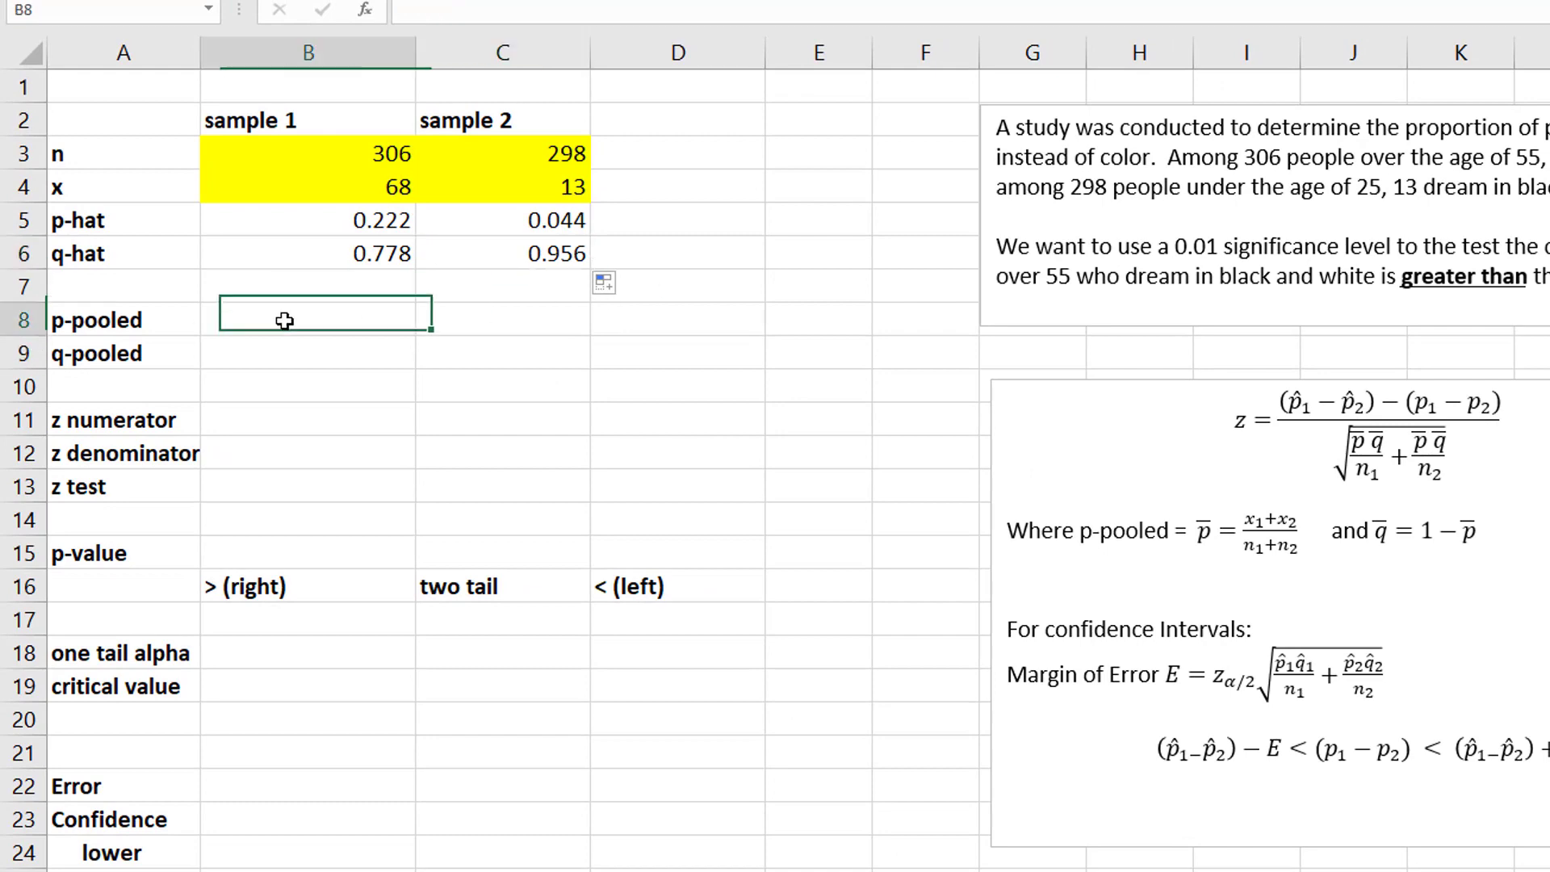
{"action": "left_click", "coordinate": [487, 249]}
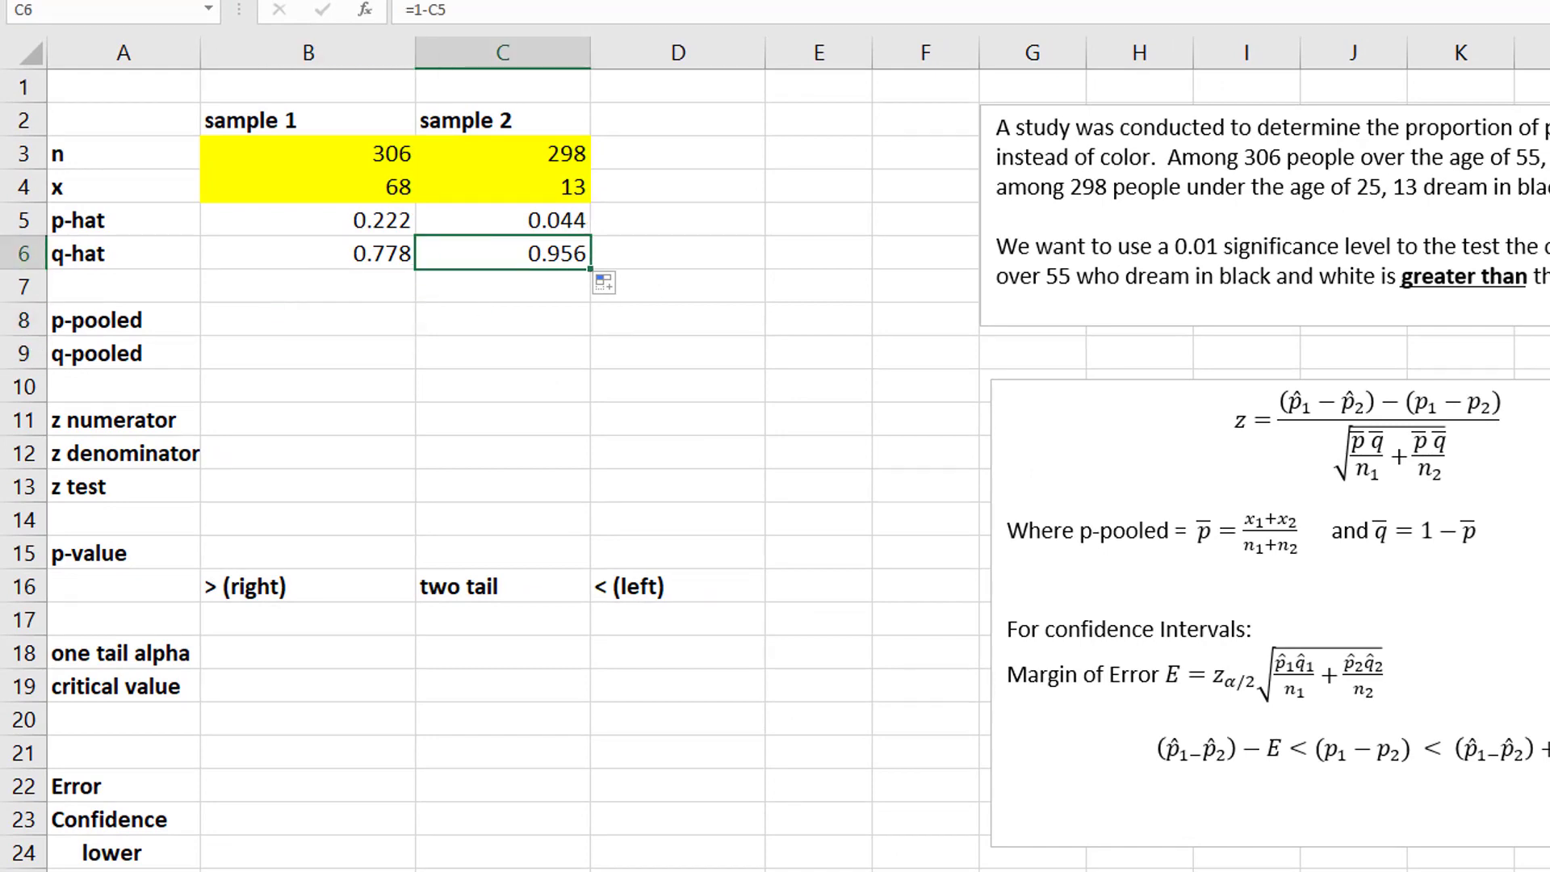
{"action": "left_click", "coordinate": [1067, 165]}
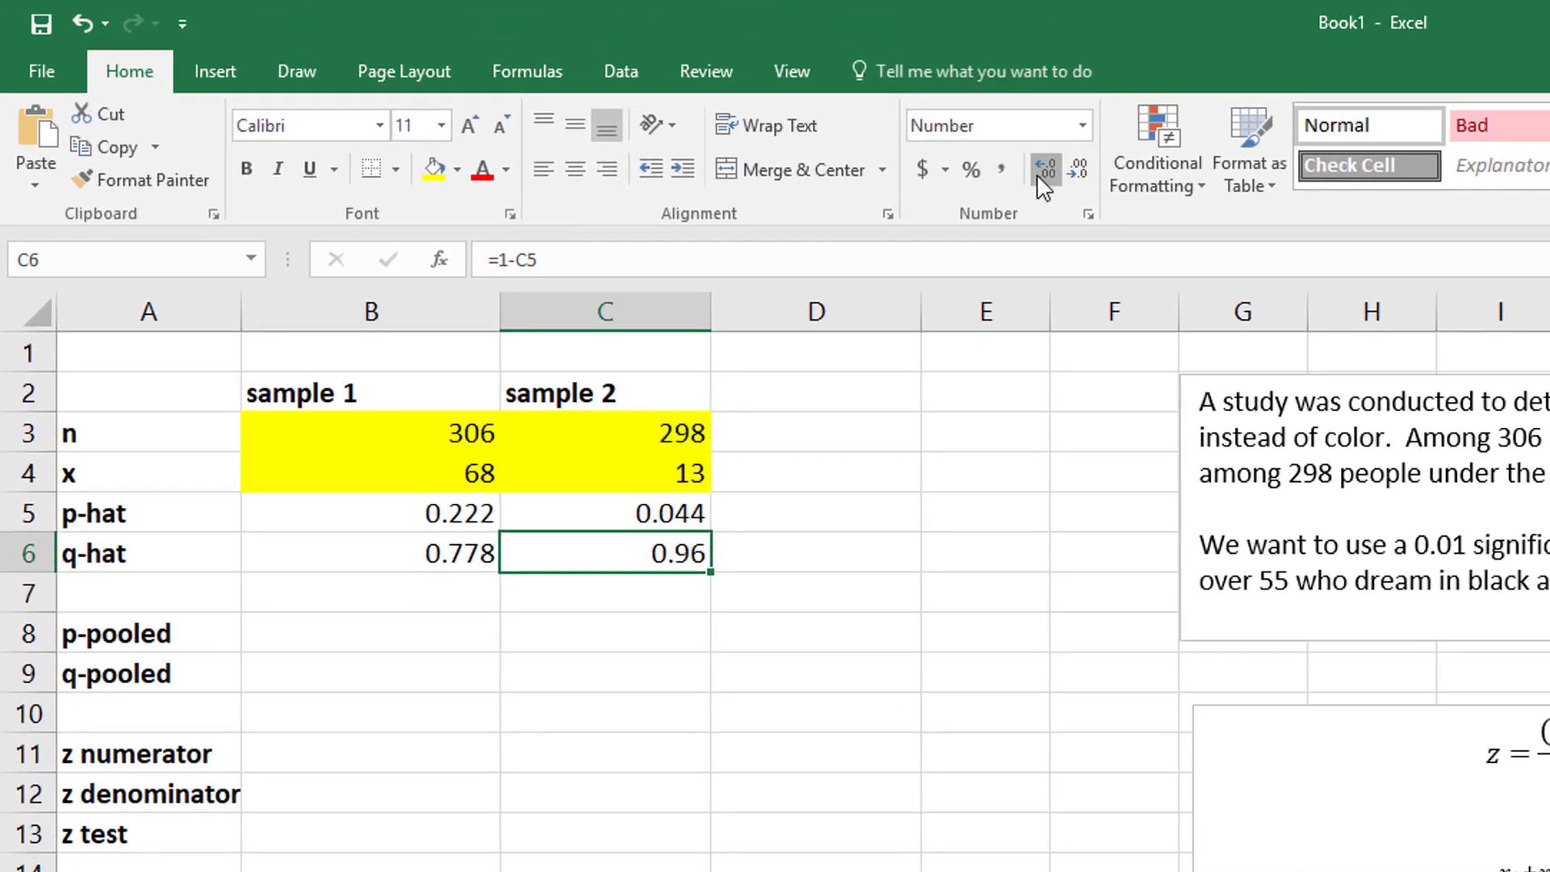
{"action": "left_click", "coordinate": [1039, 176]}
{"action": "left_click", "coordinate": [1039, 173]}
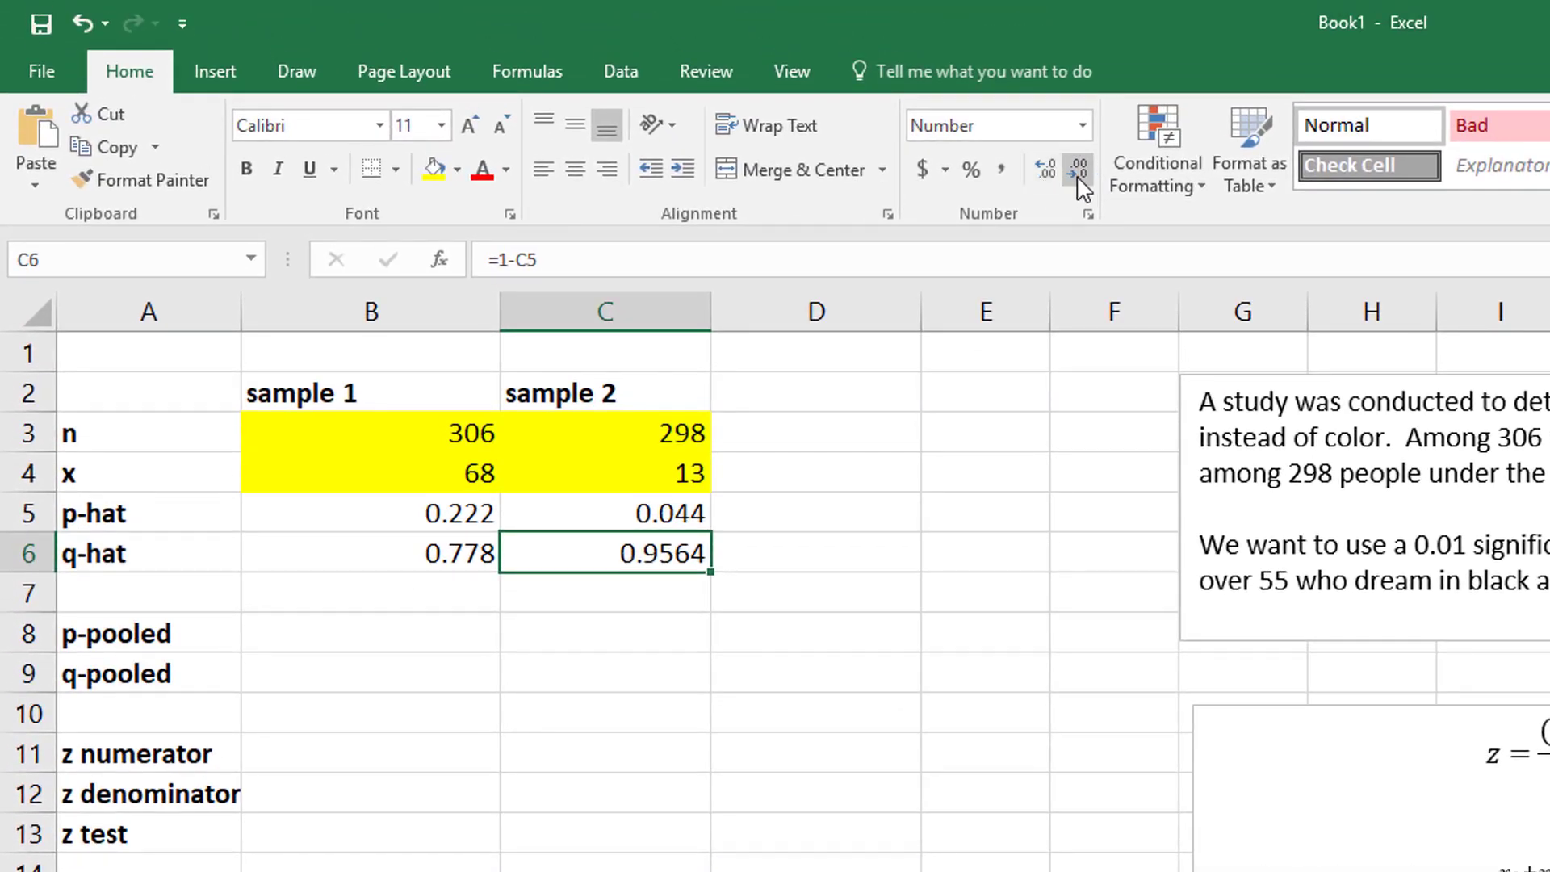
{"action": "left_click", "coordinate": [1077, 172]}
- Calculate p-pooled in B8 from both samples' x and n values with the formula =(B4+C4)/(B3+C3)
{"action": "left_click", "coordinate": [468, 623]}
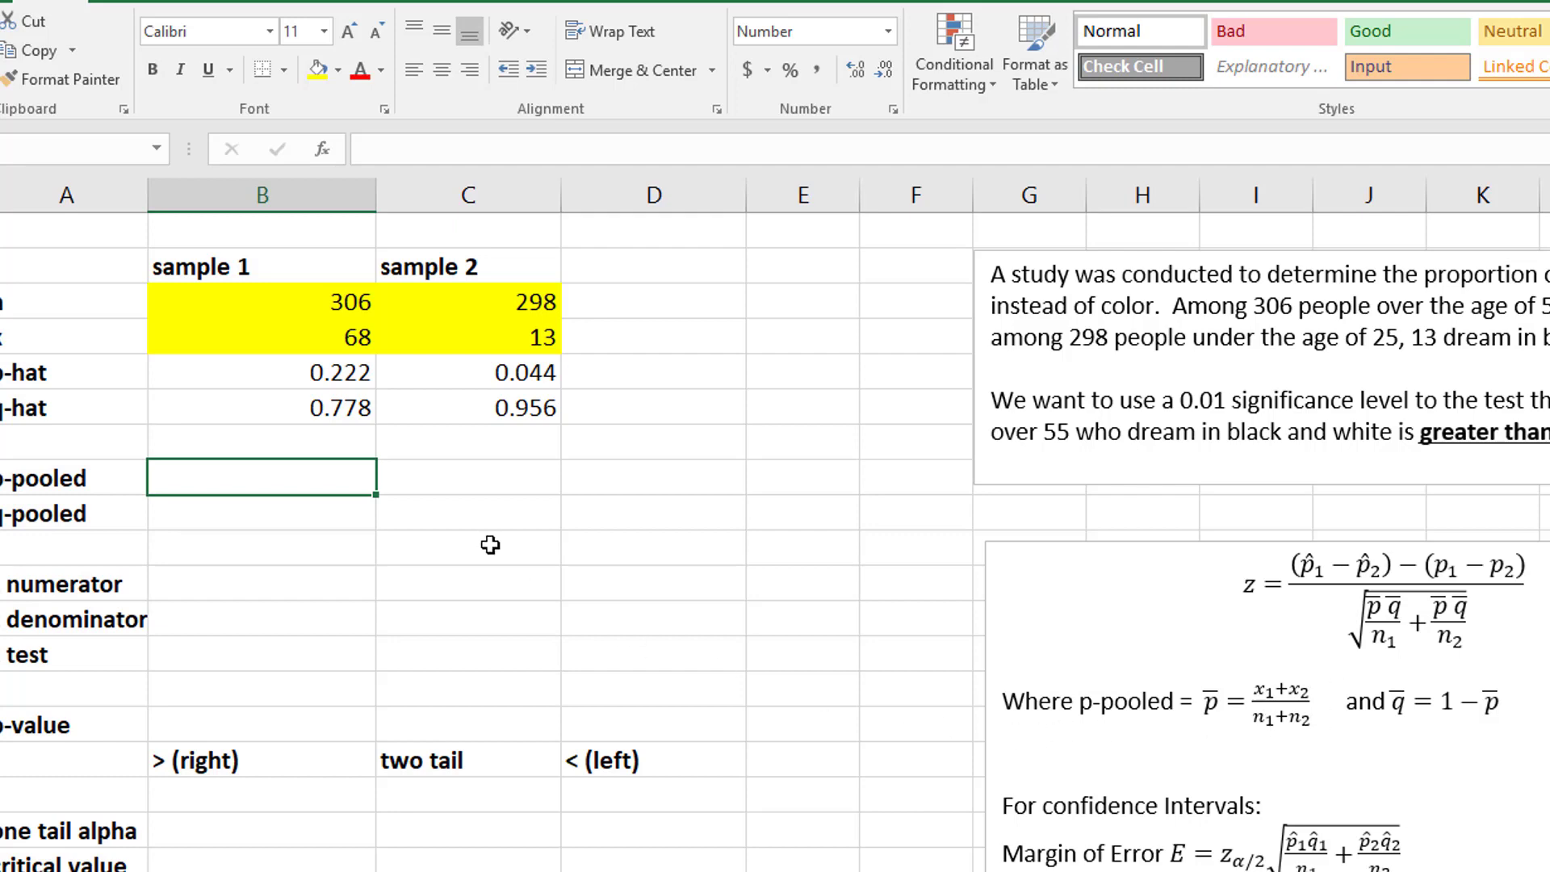
{"action": "type", "text": "="}
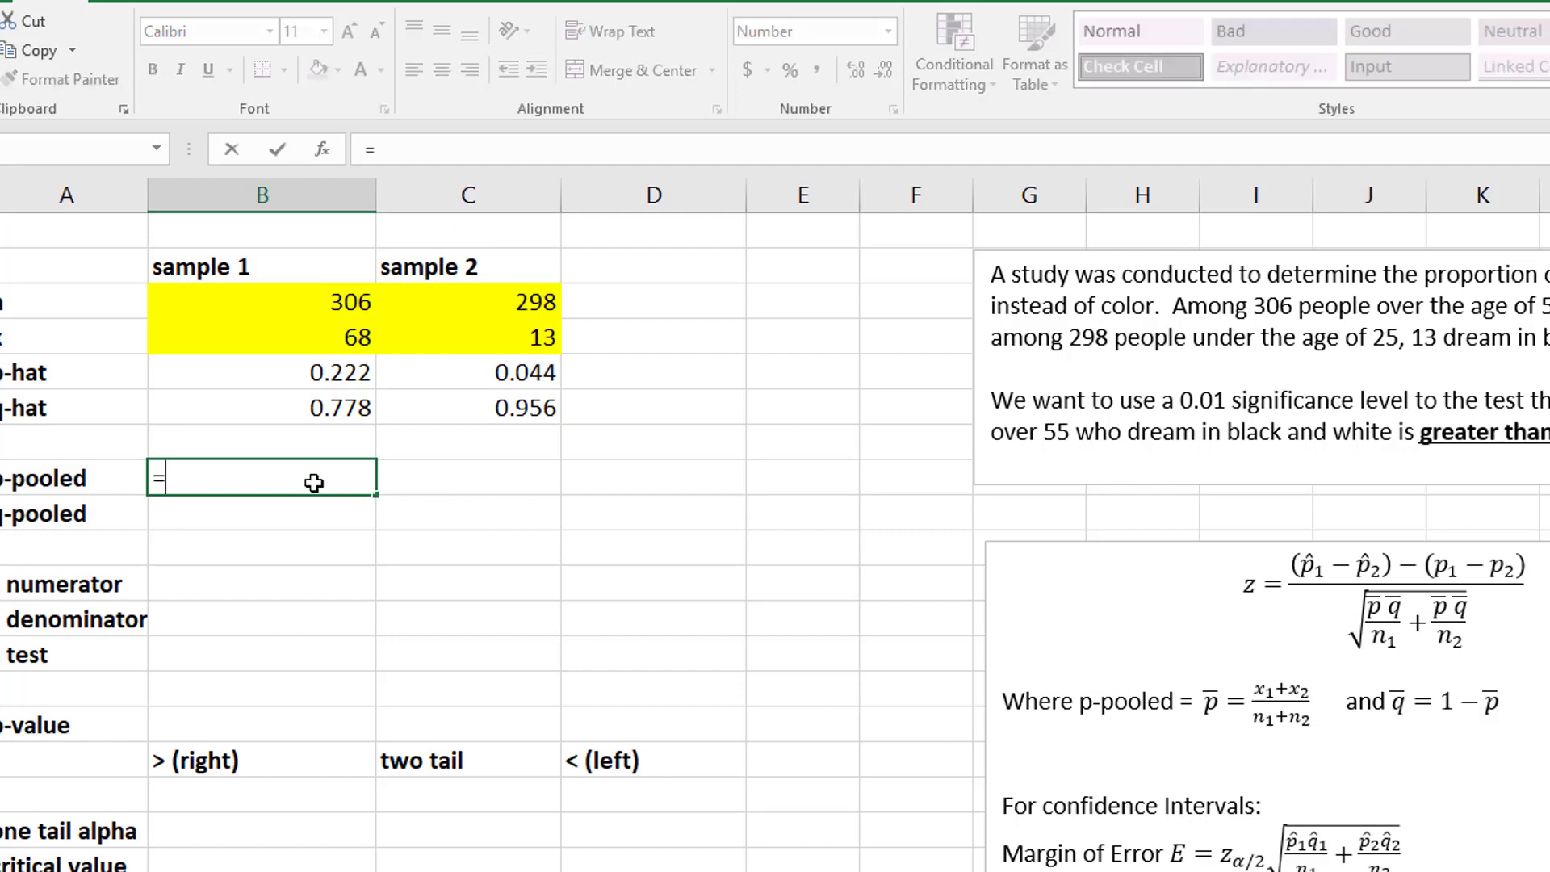
{"action": "type", "text": "("}
{"action": "left_click", "coordinate": [299, 338]}
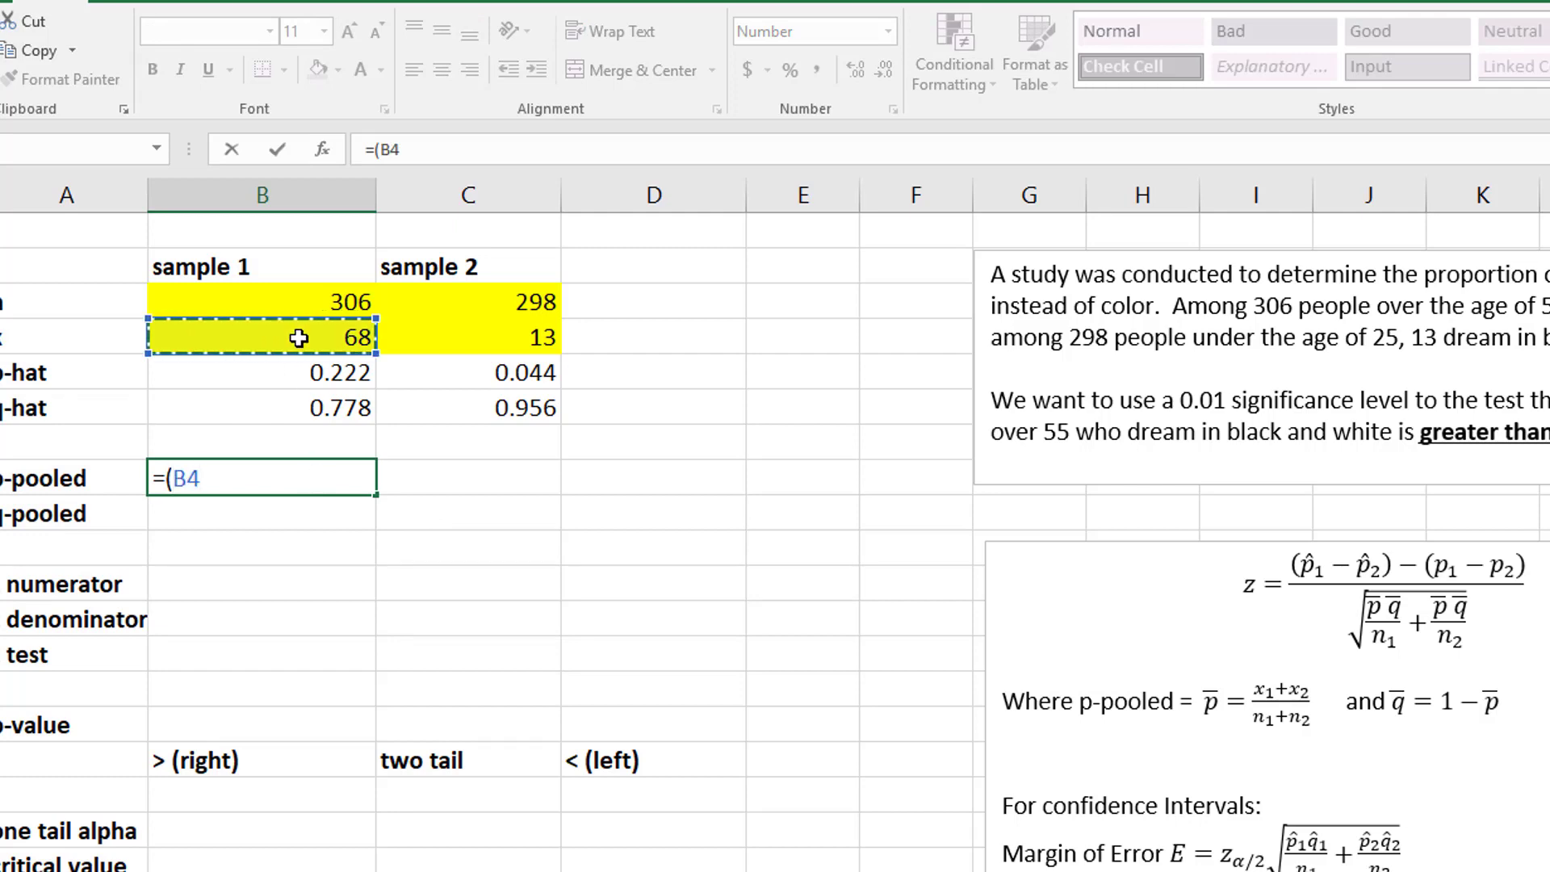
{"action": "type", "text": "+"}
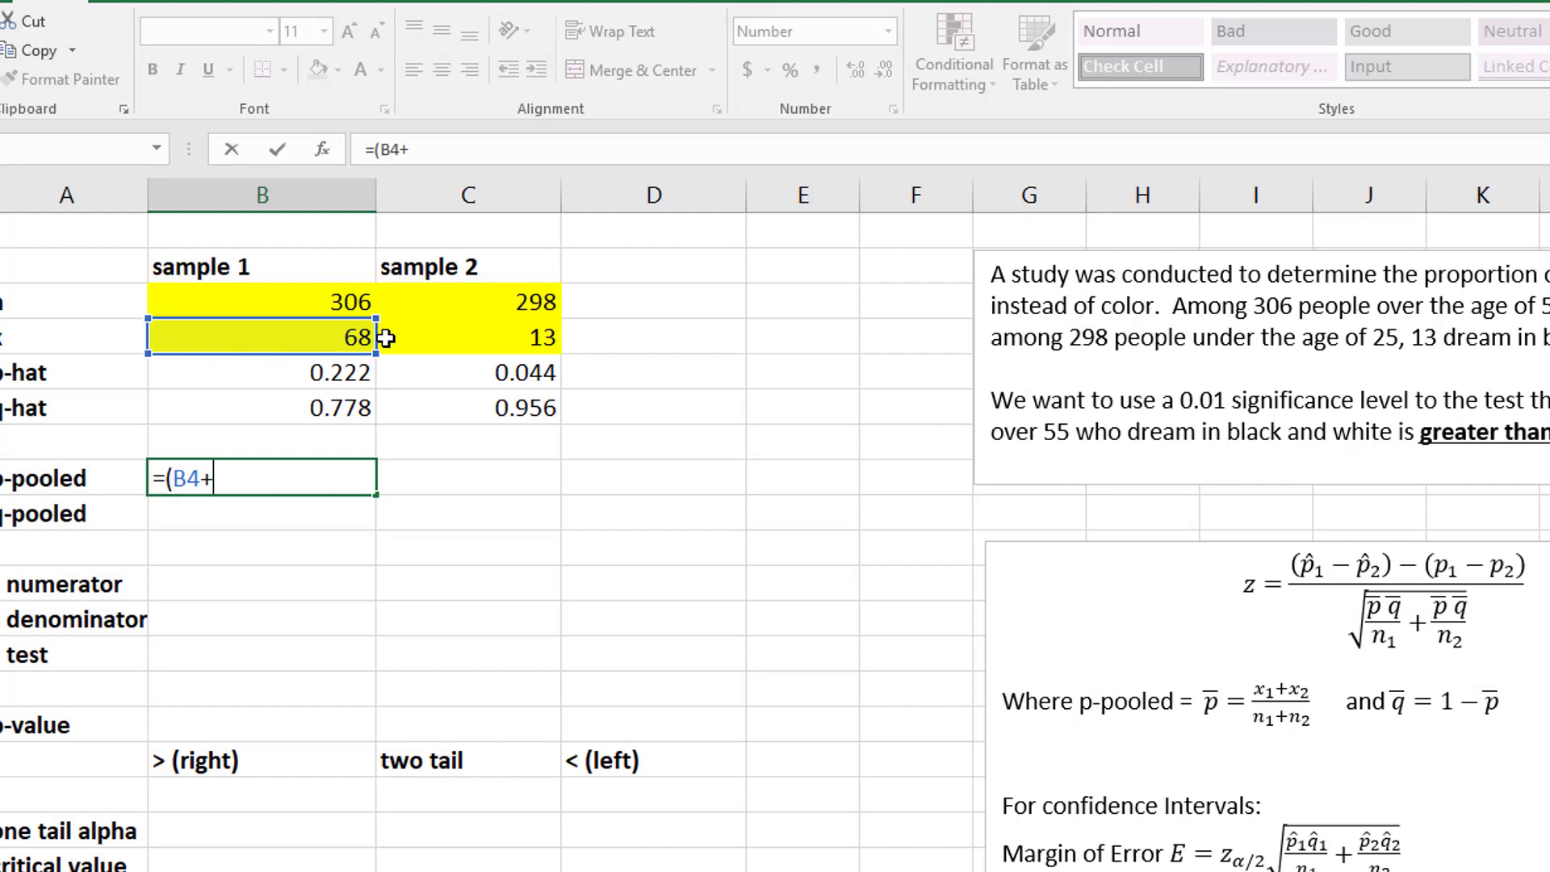
{"action": "left_click", "coordinate": [479, 344]}
{"action": "type", "text": ")"}
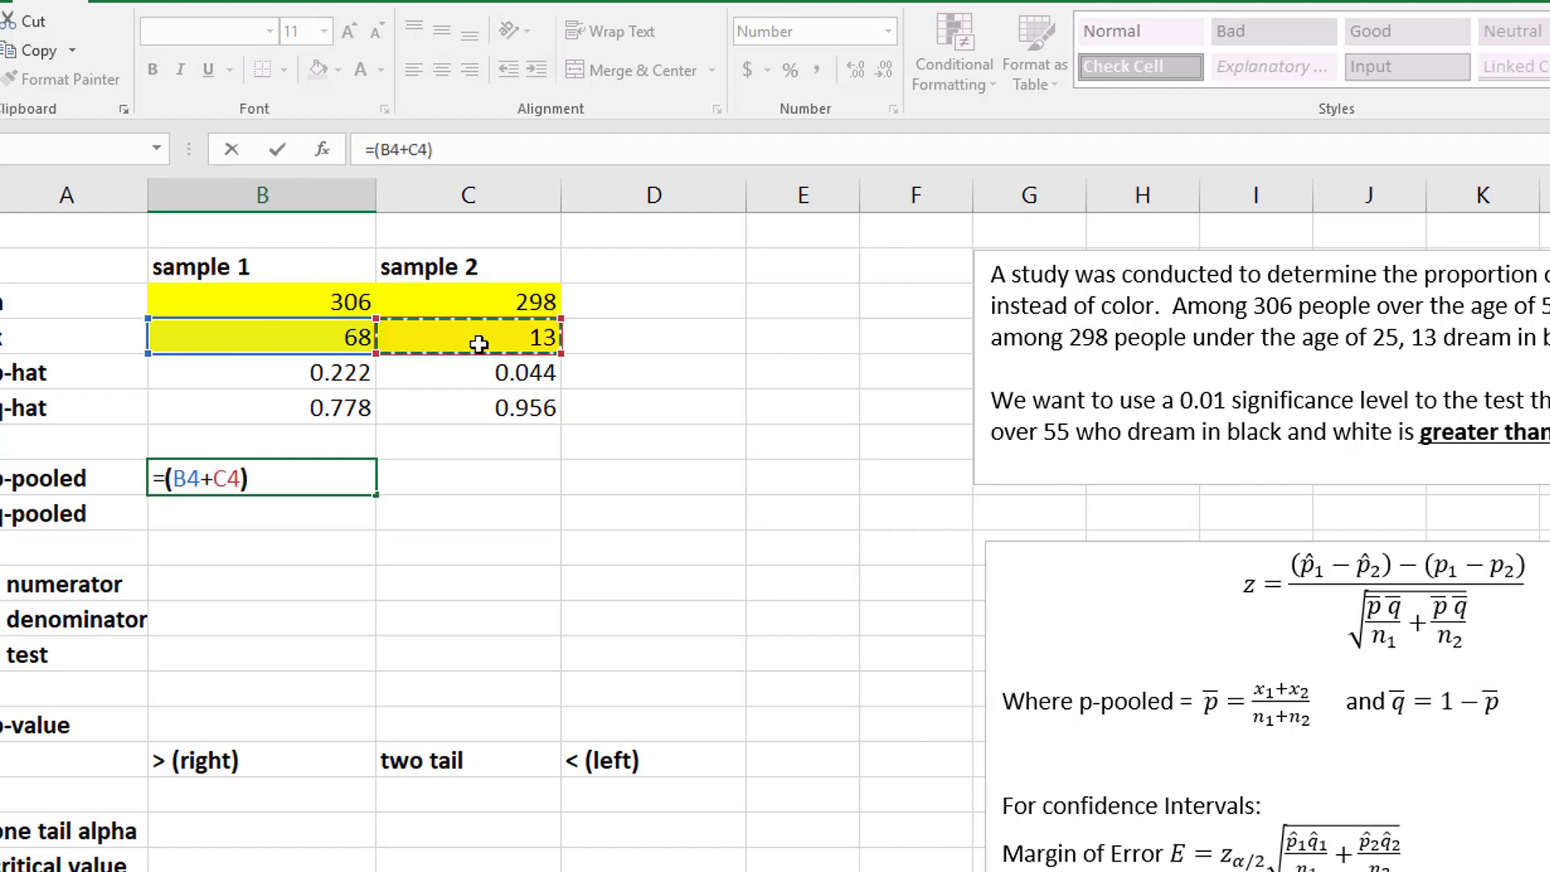
{"action": "type", "text": "/"}
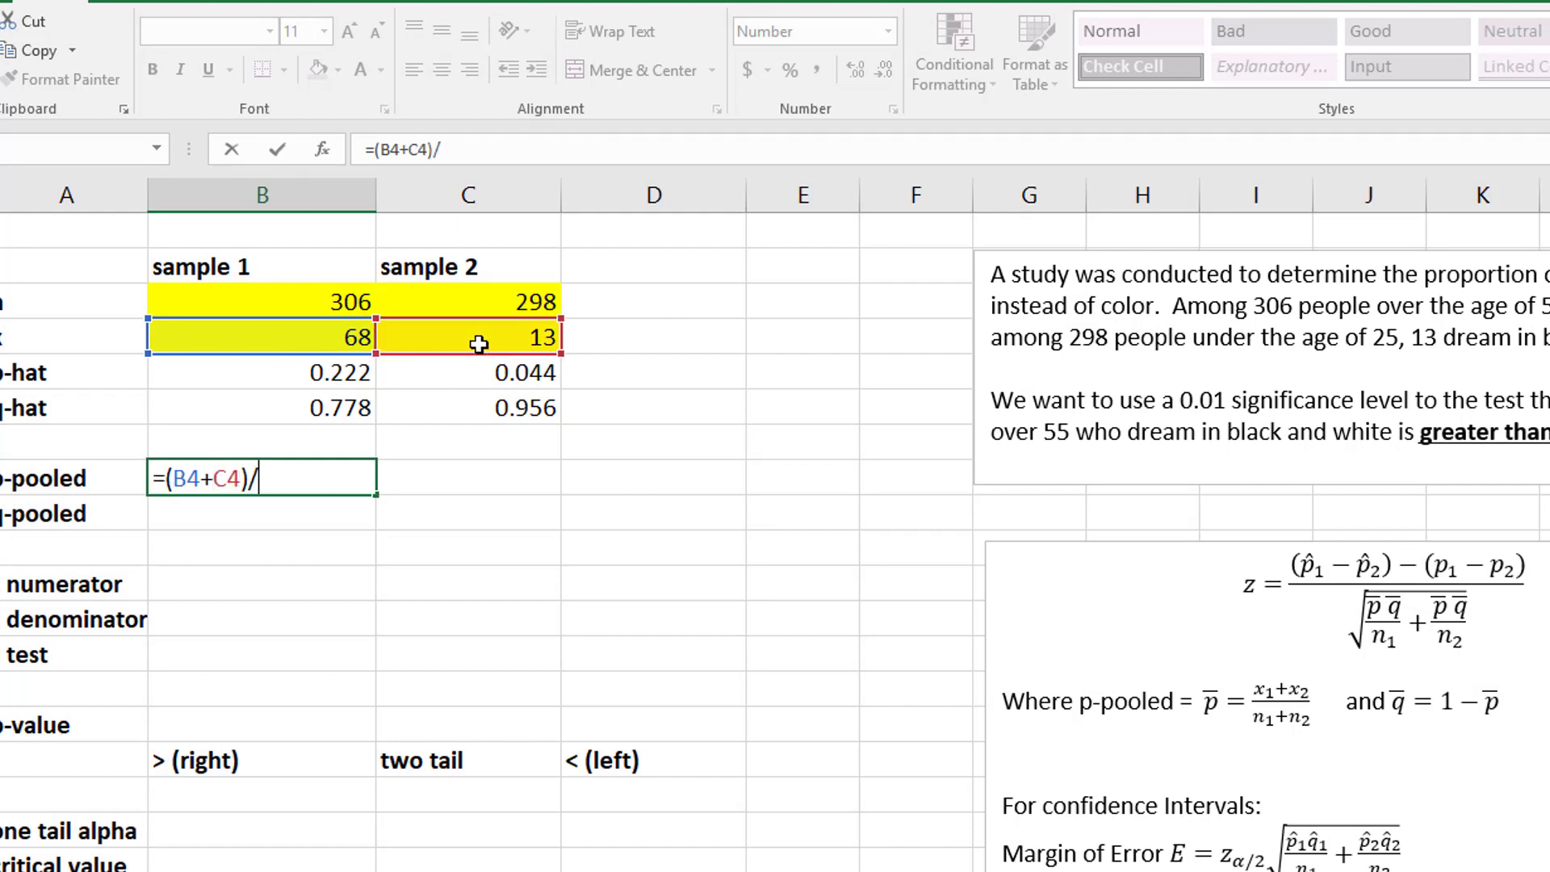
{"action": "type", "text": "("}
{"action": "left_click", "coordinate": [258, 299]}
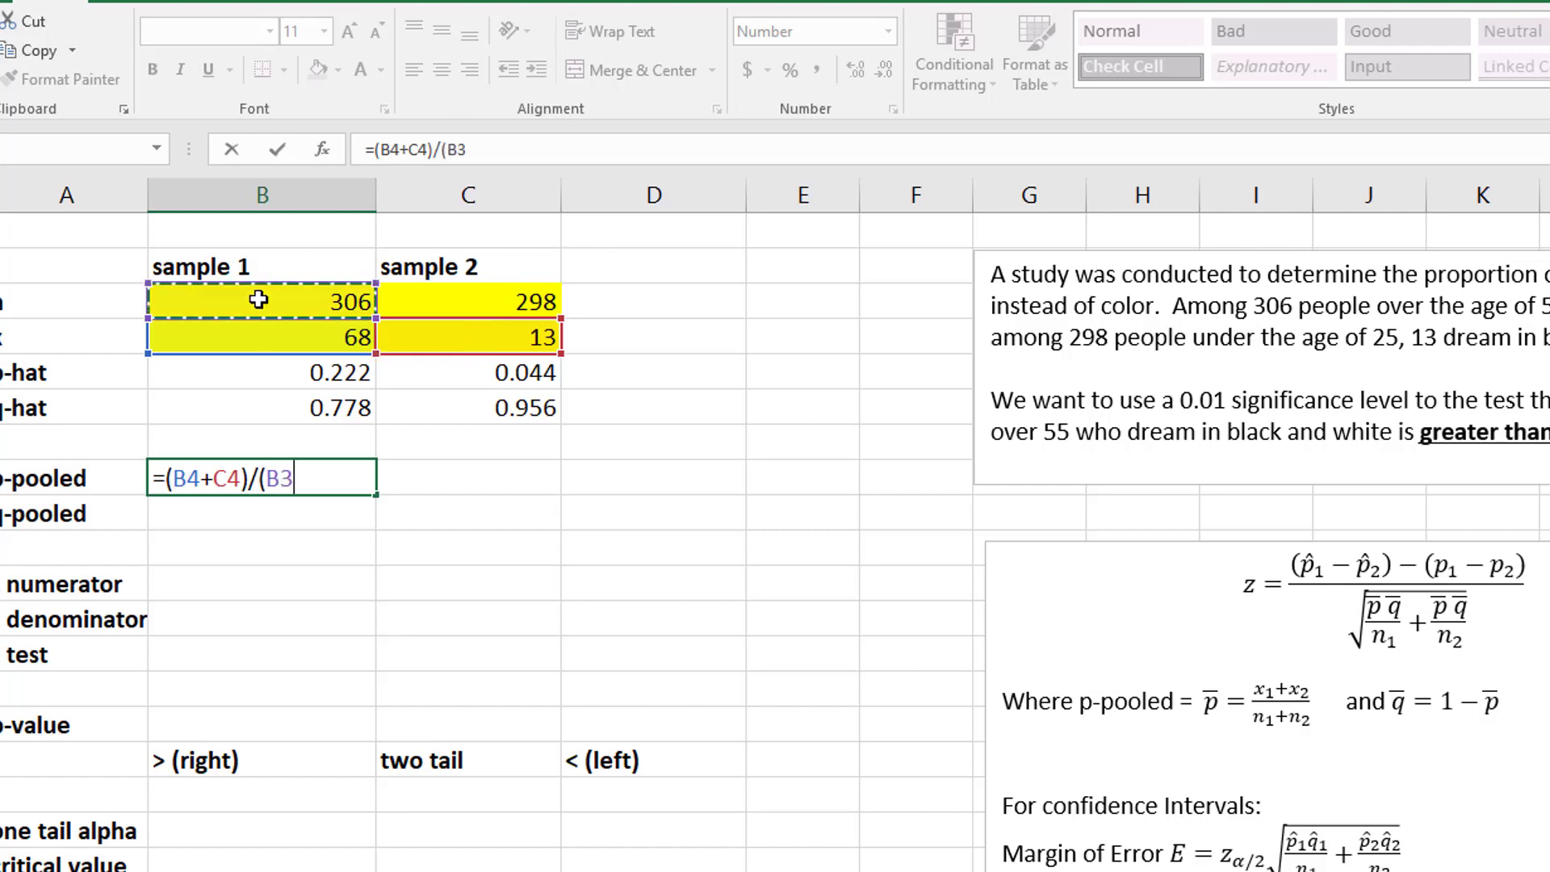
{"action": "type", "text": "+"}
{"action": "left_click", "coordinate": [420, 289]}
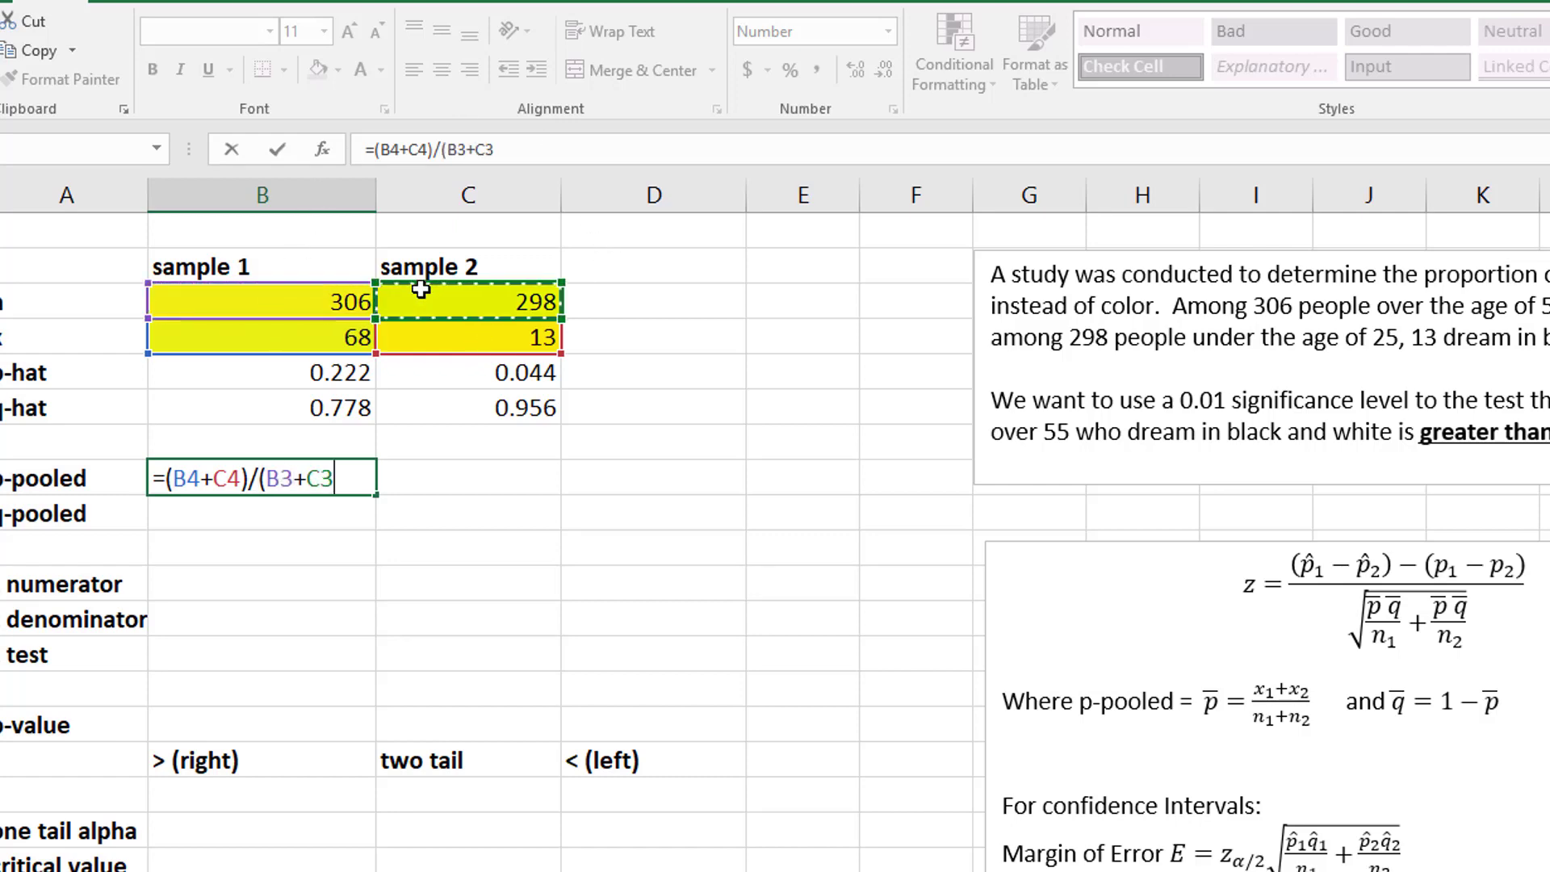
{"action": "type", "text": ")"}
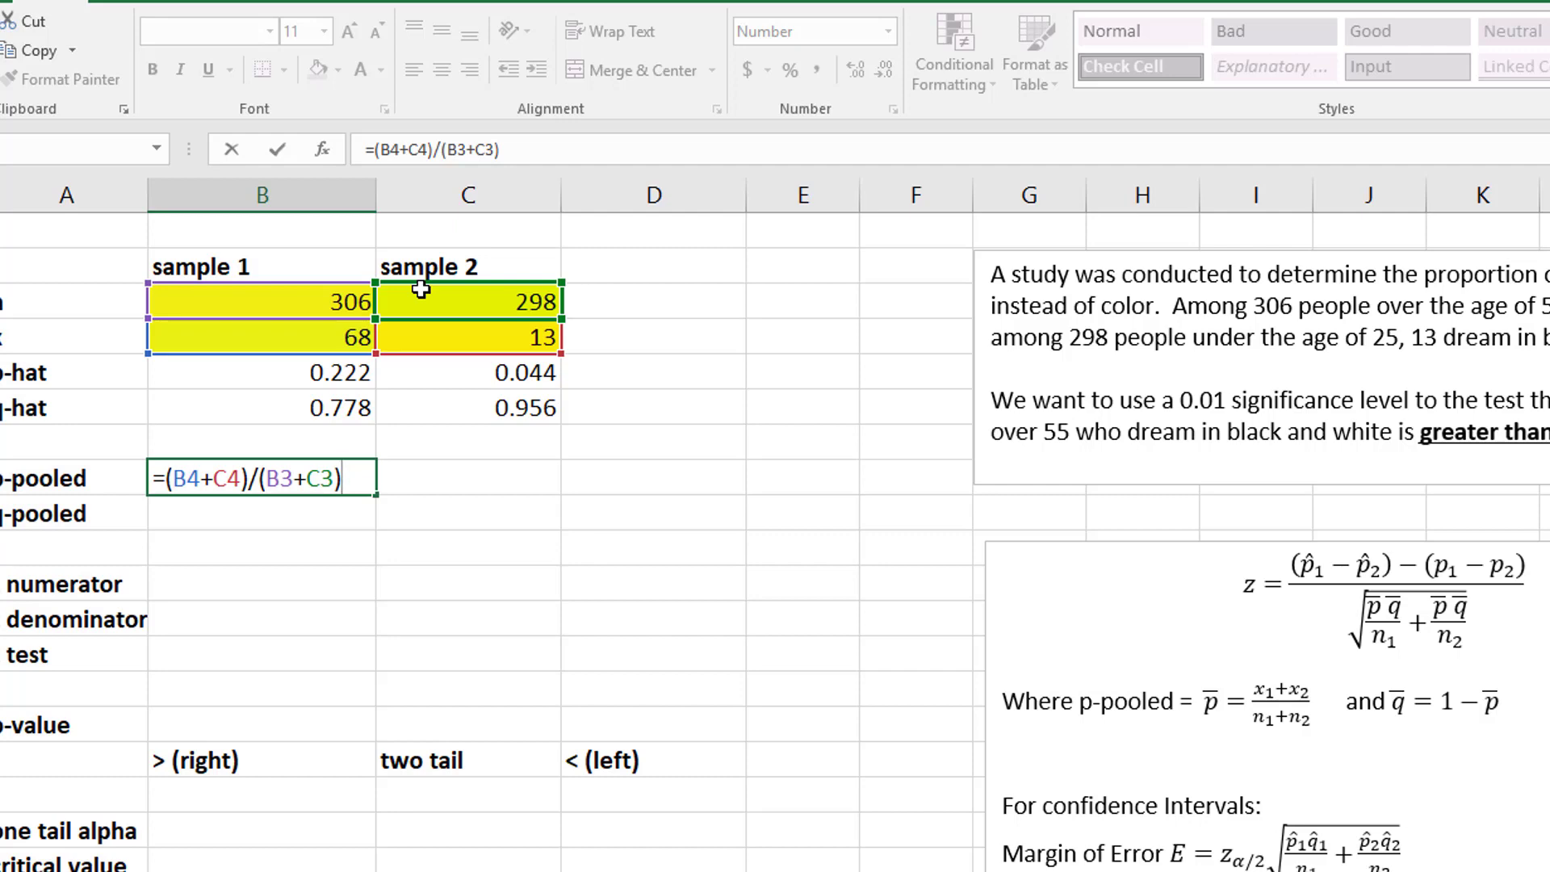
{"action": "key", "text": "Return"}
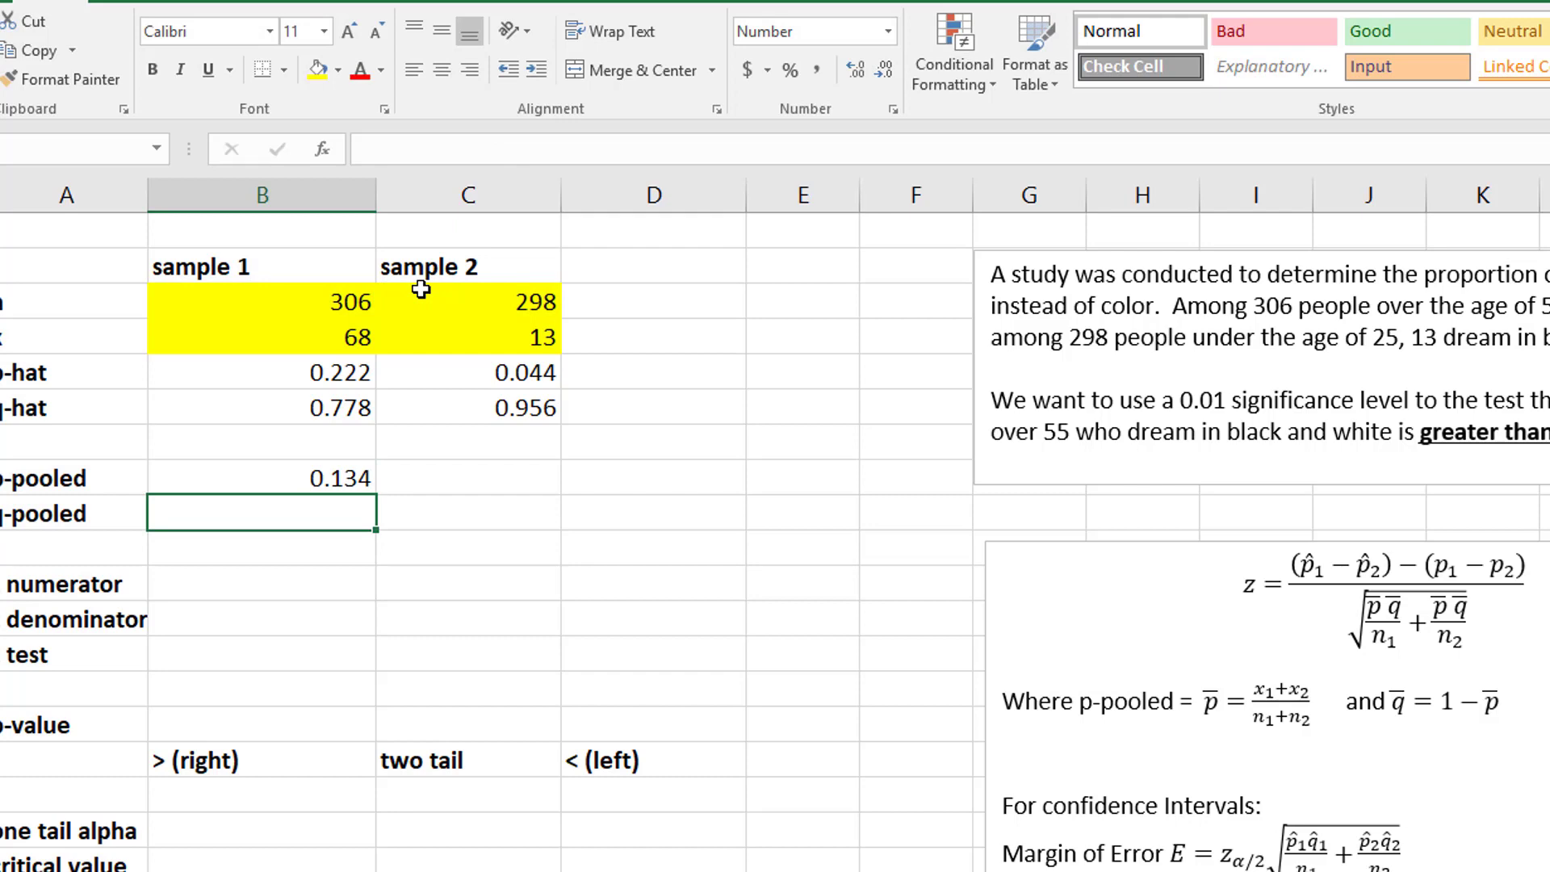
- Calculate q-pooled in B9 with the formula =1-B8
{"action": "type", "text": "=1-"}
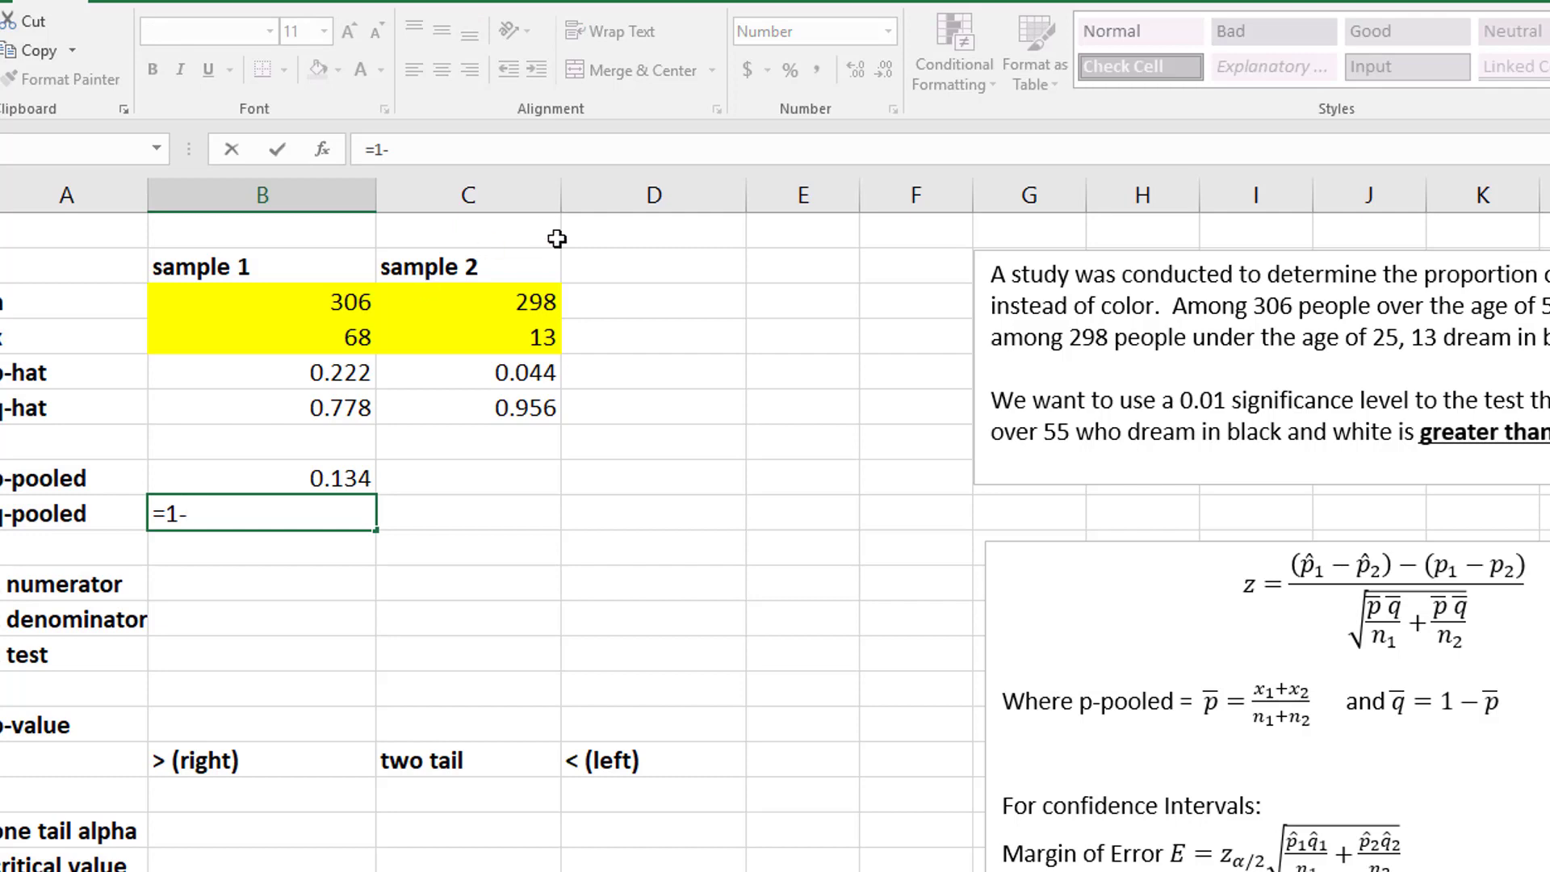
{"action": "left_click", "coordinate": [284, 471]}
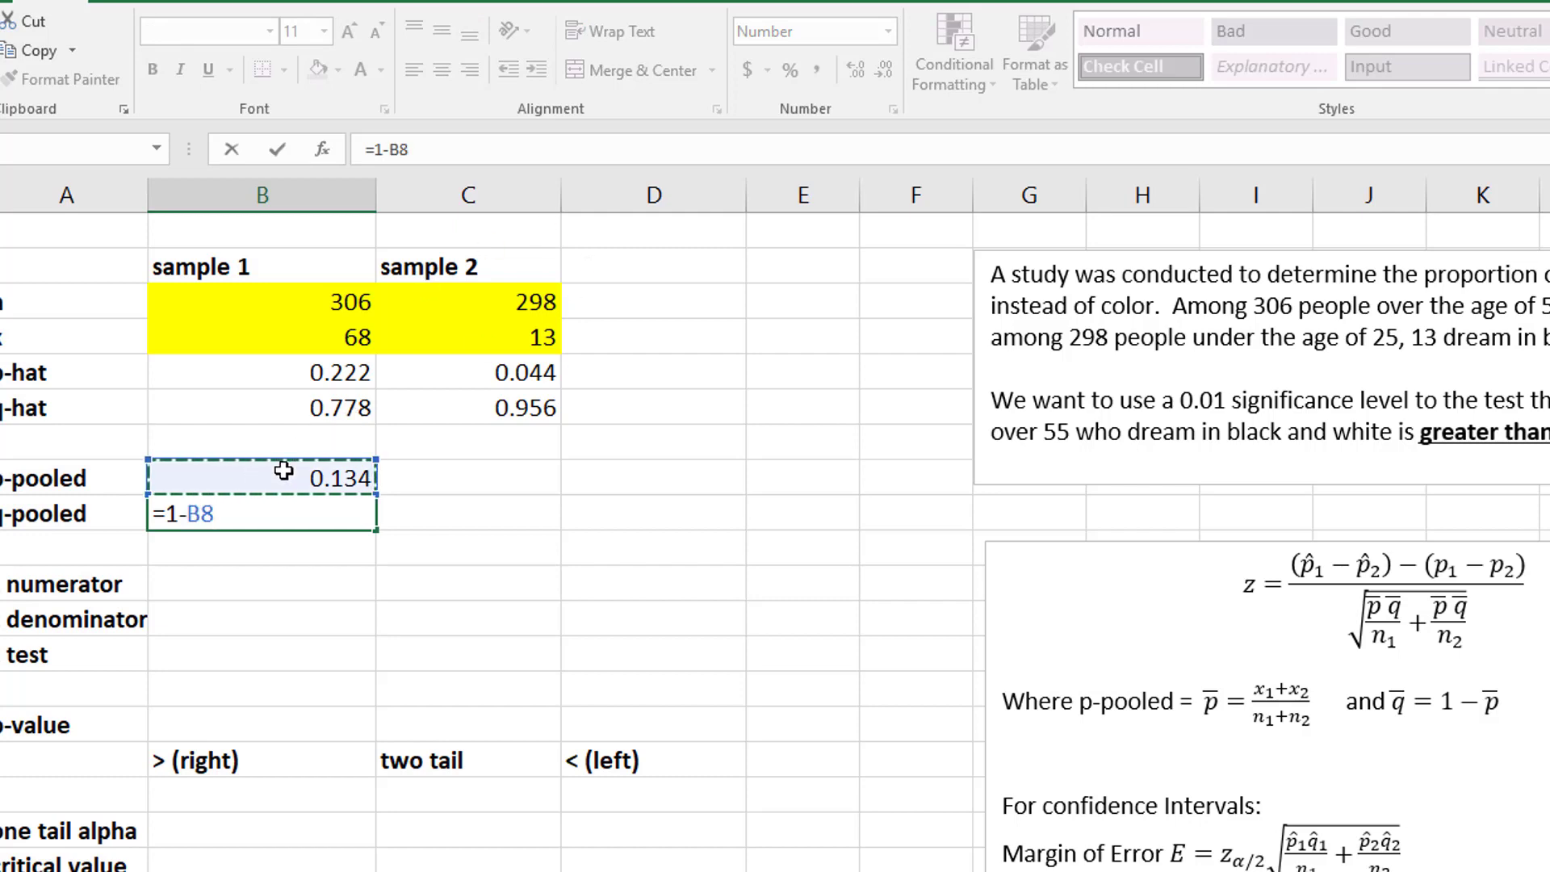
{"action": "key", "text": "Return"}
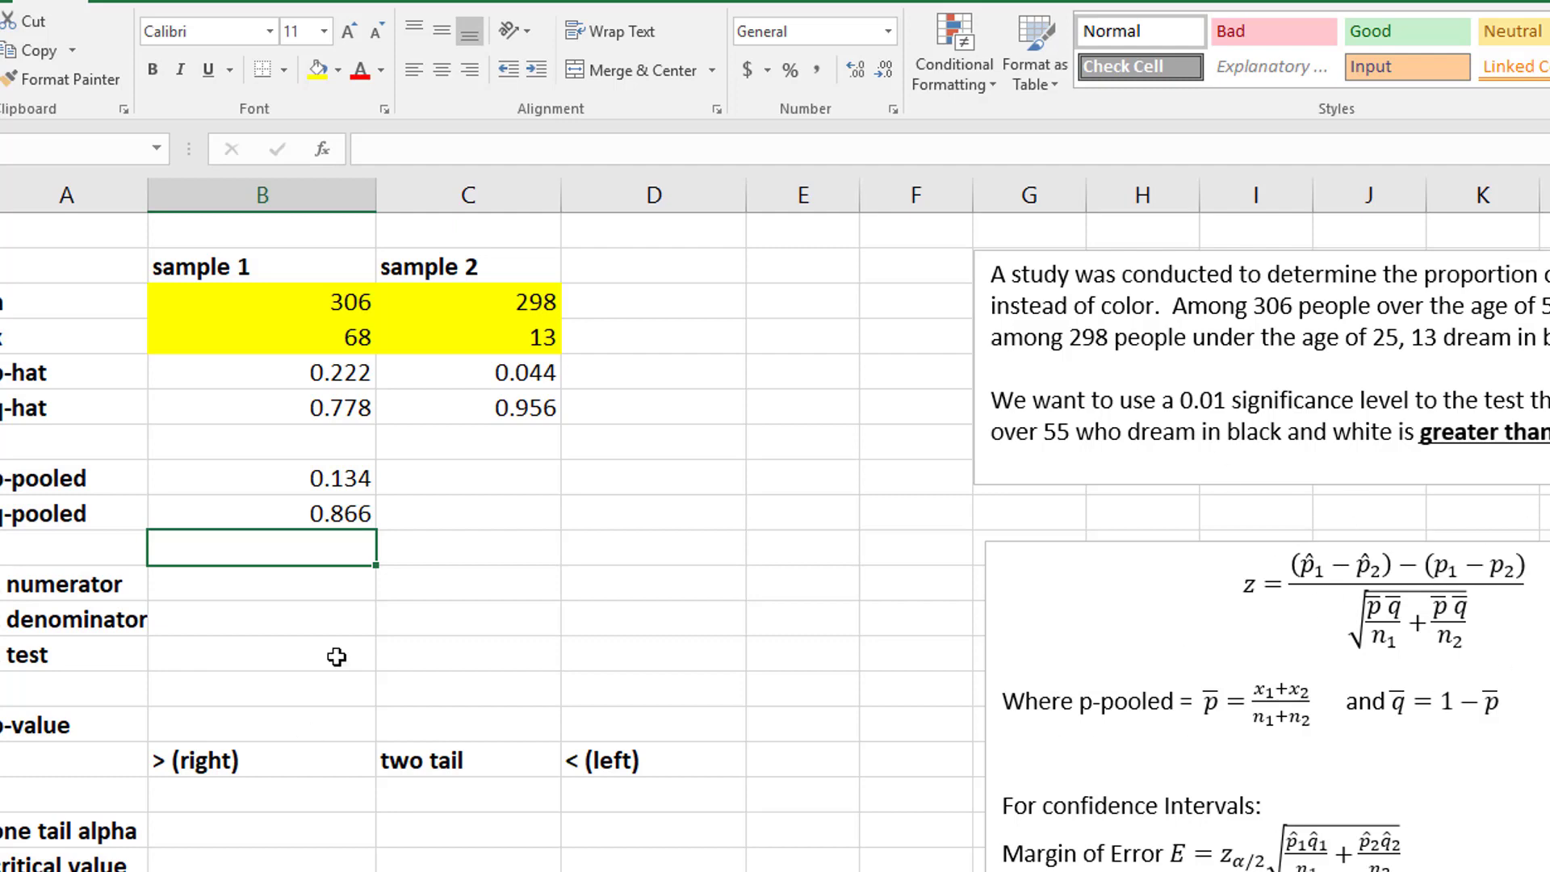
{"action": "left_click", "coordinate": [273, 595]}
{"action": "left_click", "coordinate": [218, 656]}
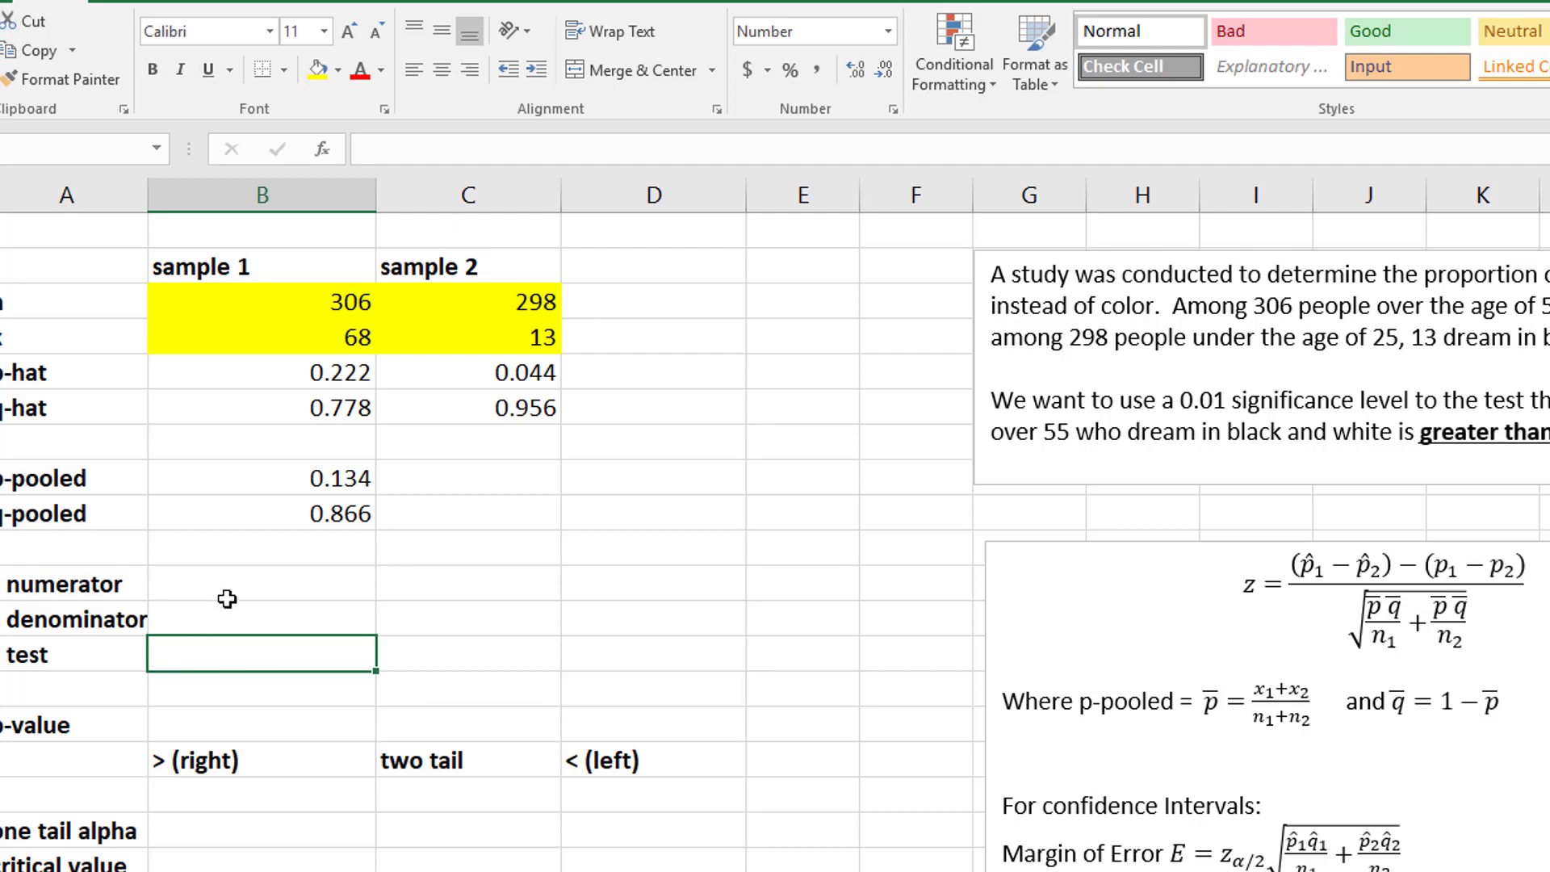
{"action": "left_click", "coordinate": [282, 589]}
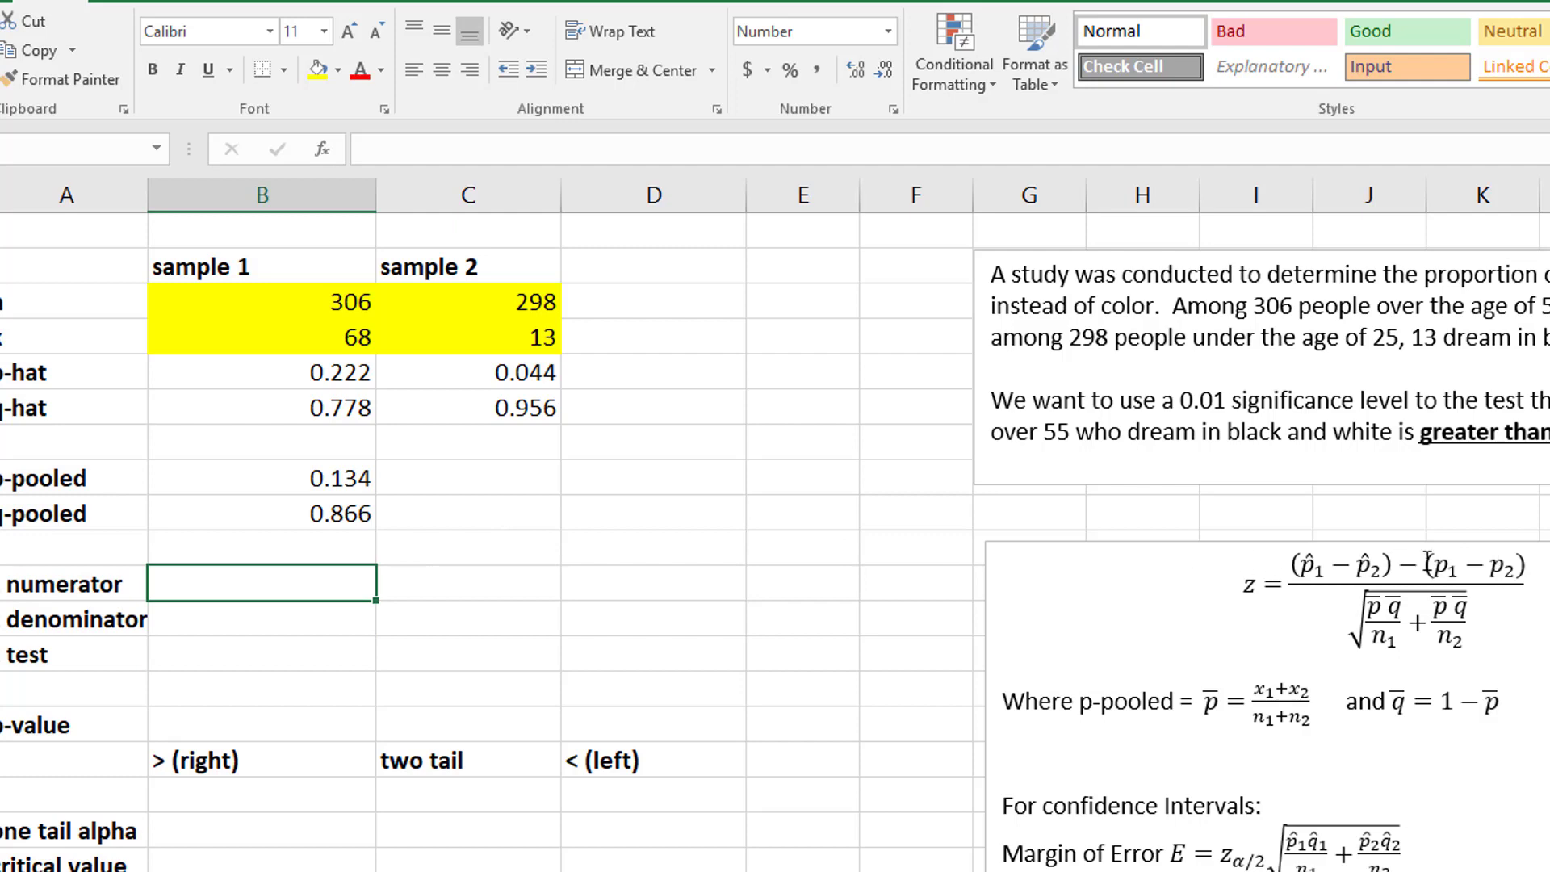
{"action": "left_click", "coordinate": [294, 617]}
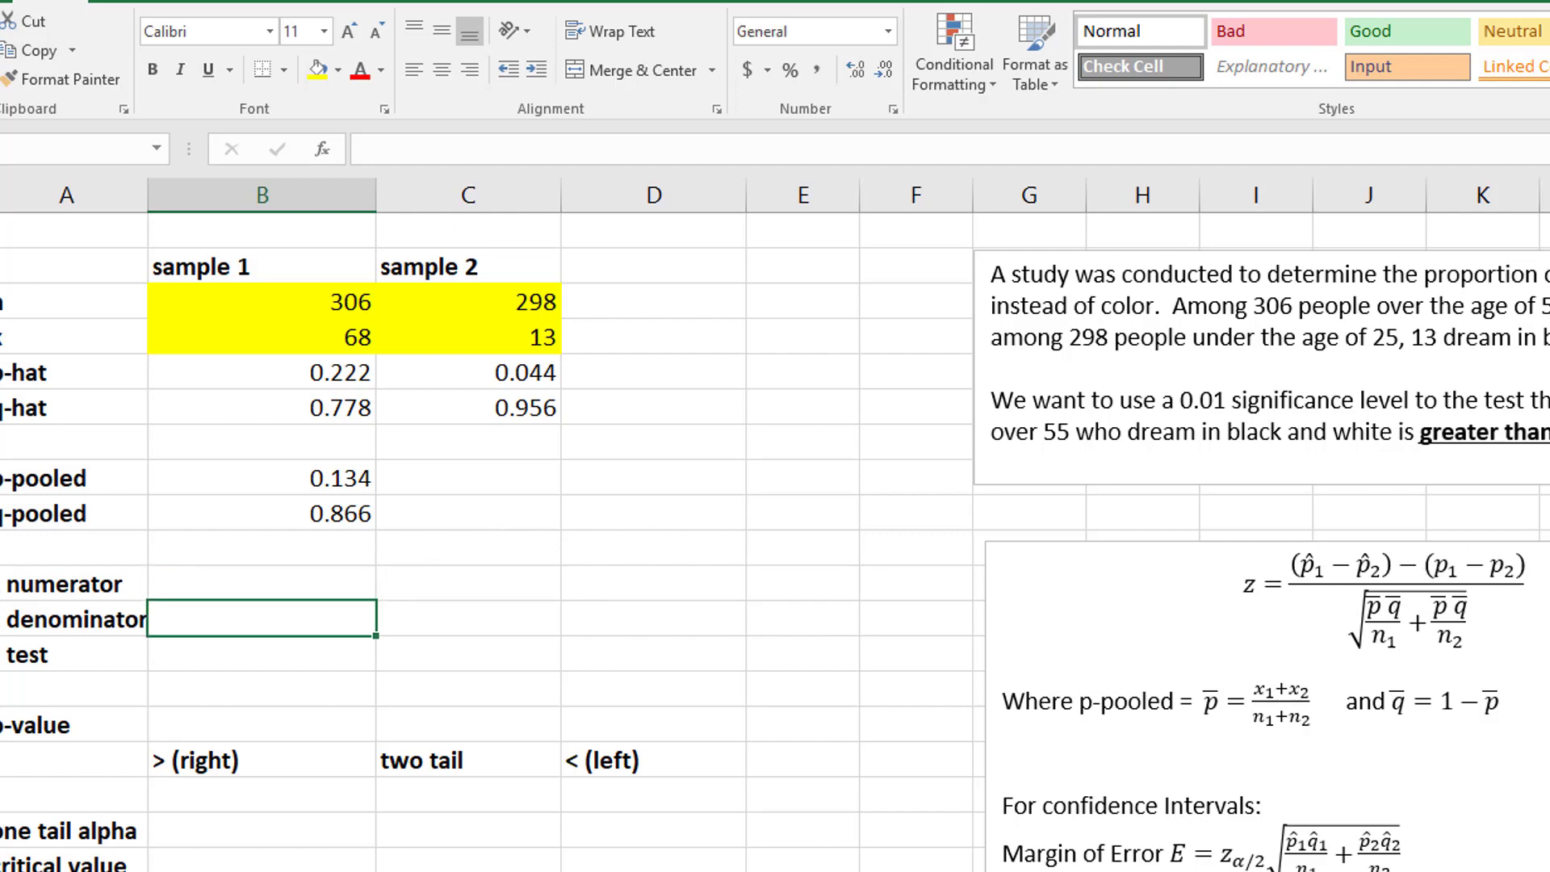
{"action": "left_click", "coordinate": [194, 651]}
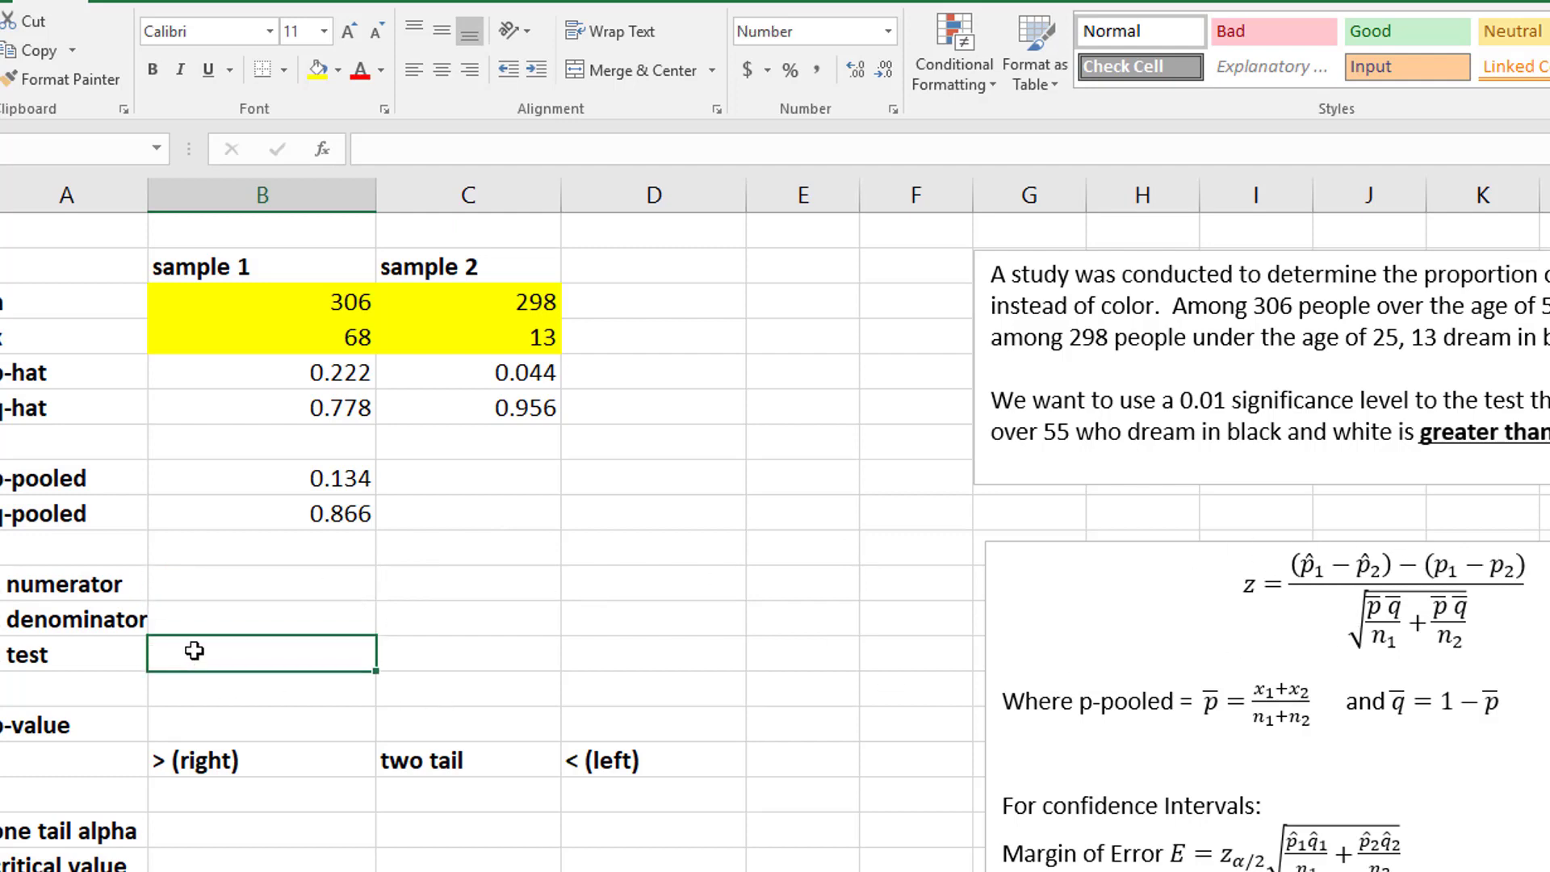
- Calculate the z numerator in B11 as the difference of the two p-hats with the formula =B5-C5
{"action": "left_click", "coordinate": [201, 583]}
{"action": "type", "text": "="}
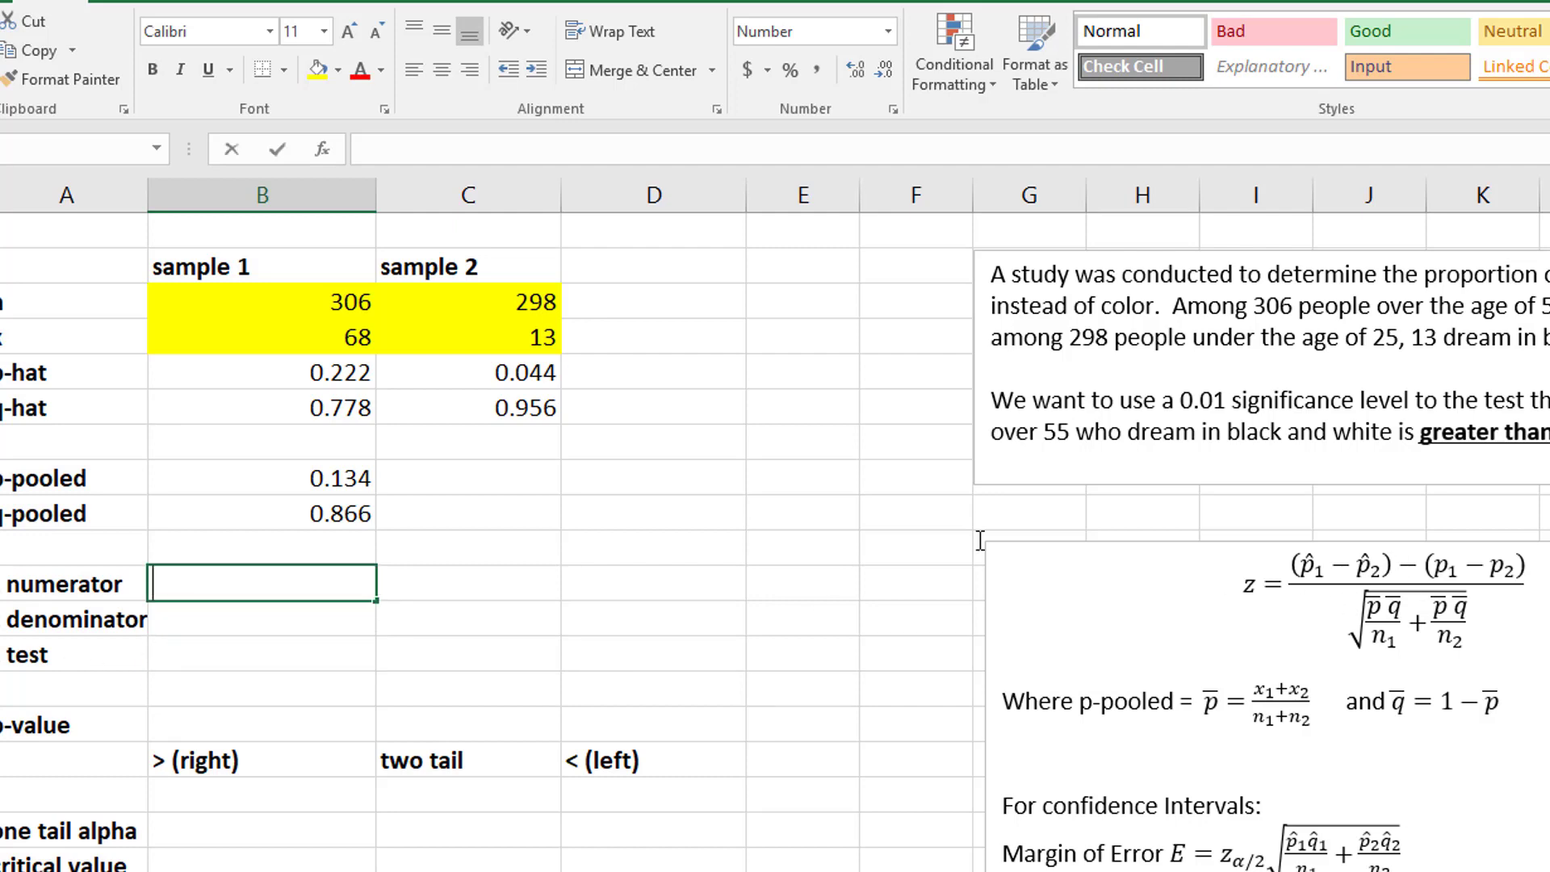
{"action": "left_click", "coordinate": [276, 380]}
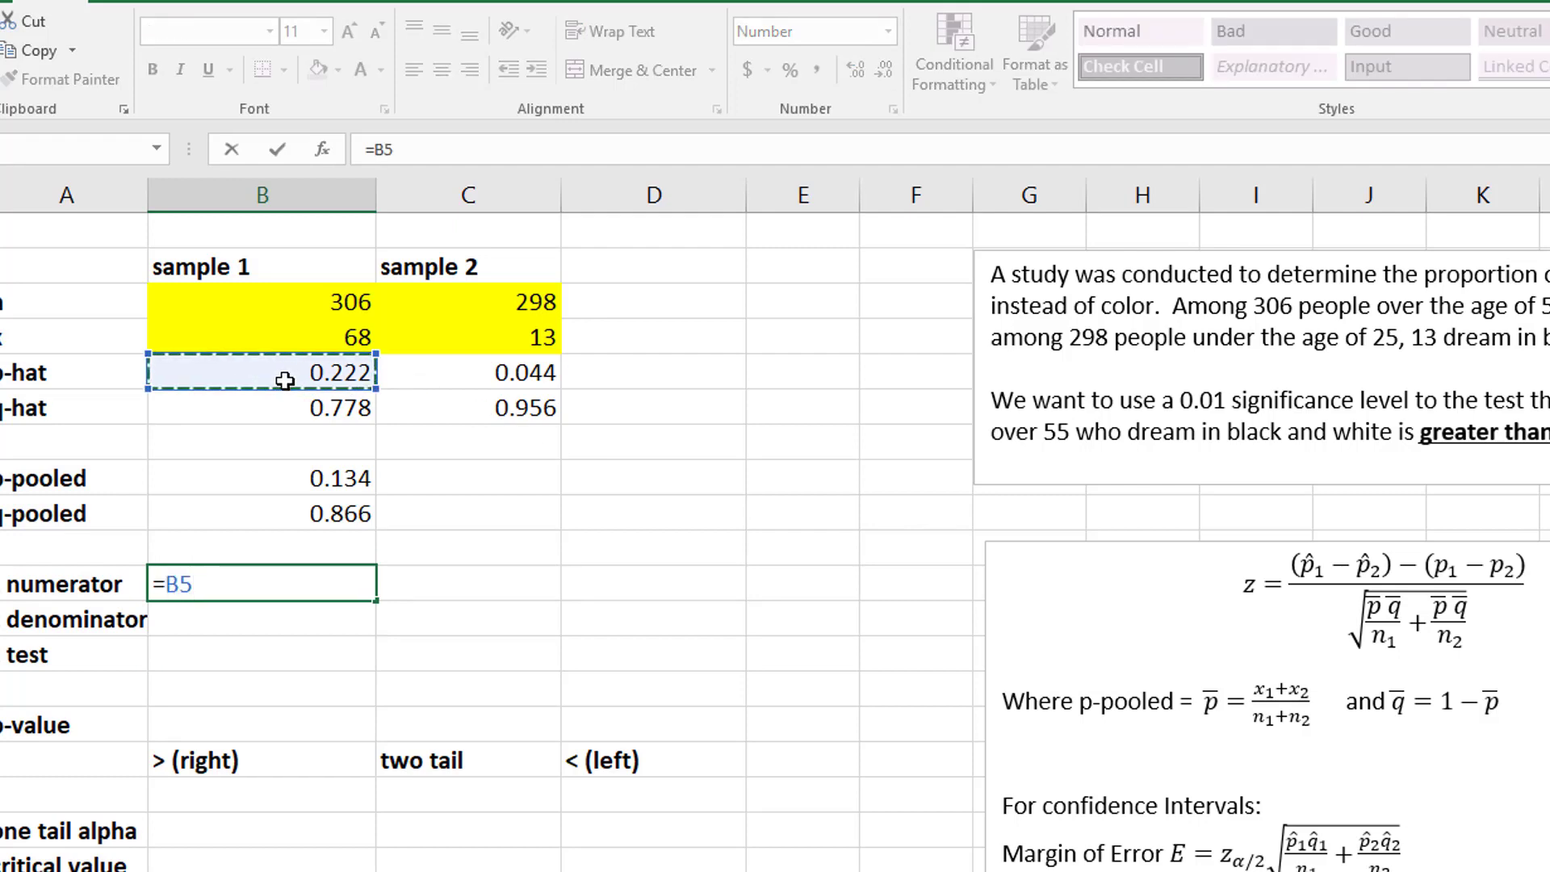
{"action": "type", "text": "-"}
{"action": "left_click", "coordinate": [472, 379]}
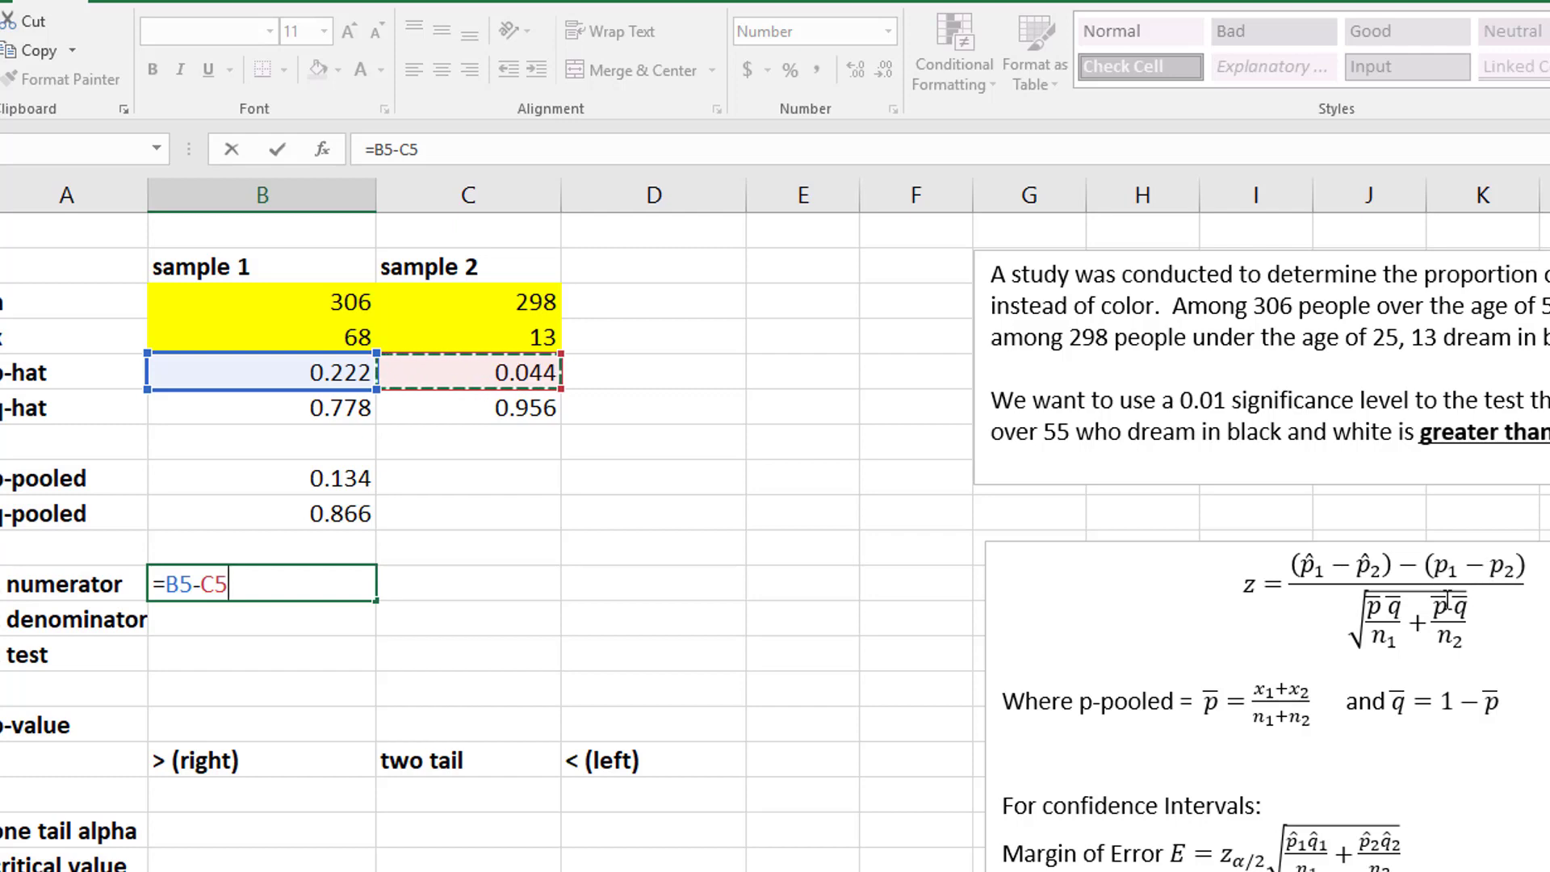
{"action": "key", "text": "Return"}
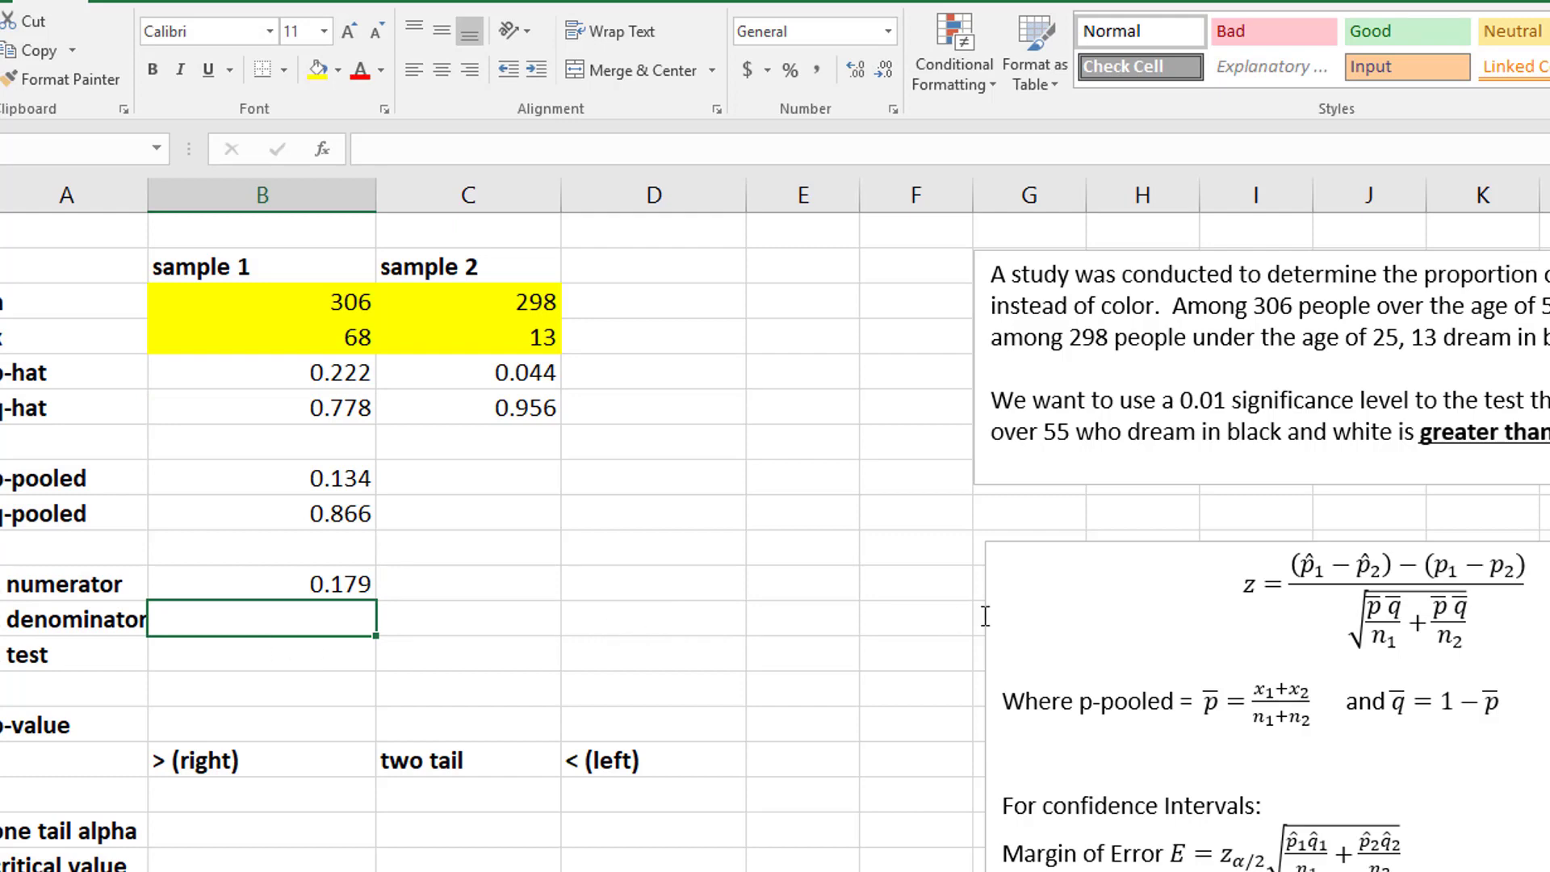
- Calculate the z denominator in B12 from the pooled values and both sample sizes with the formula =sqrt((B8*B9)/B3+(B8*B9)/C3)
{"action": "type", "text": "="}
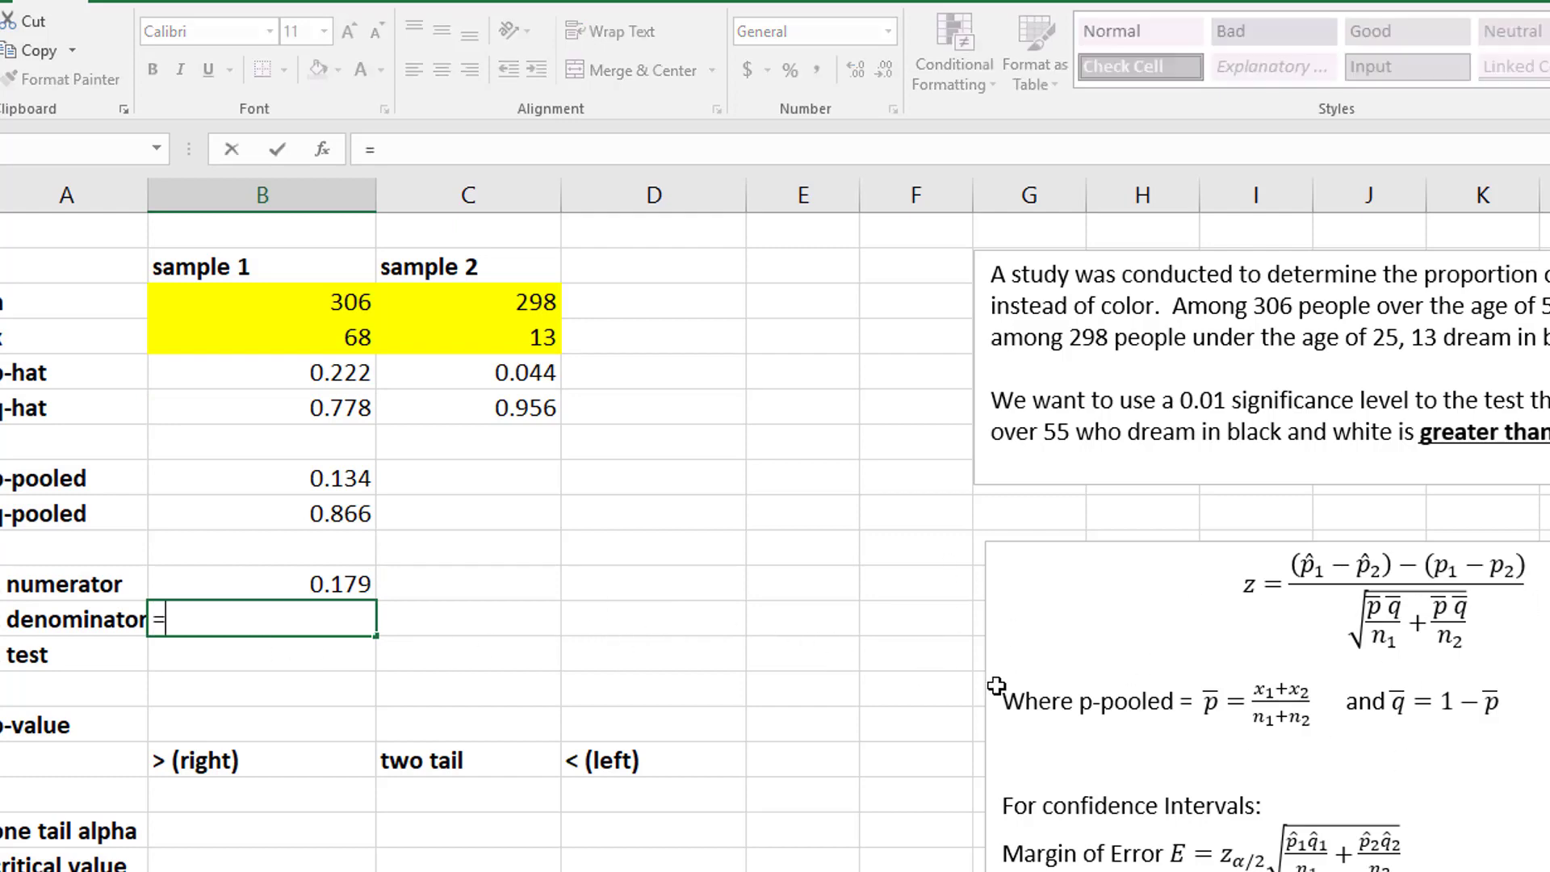
{"action": "type", "text": "sqrt("}
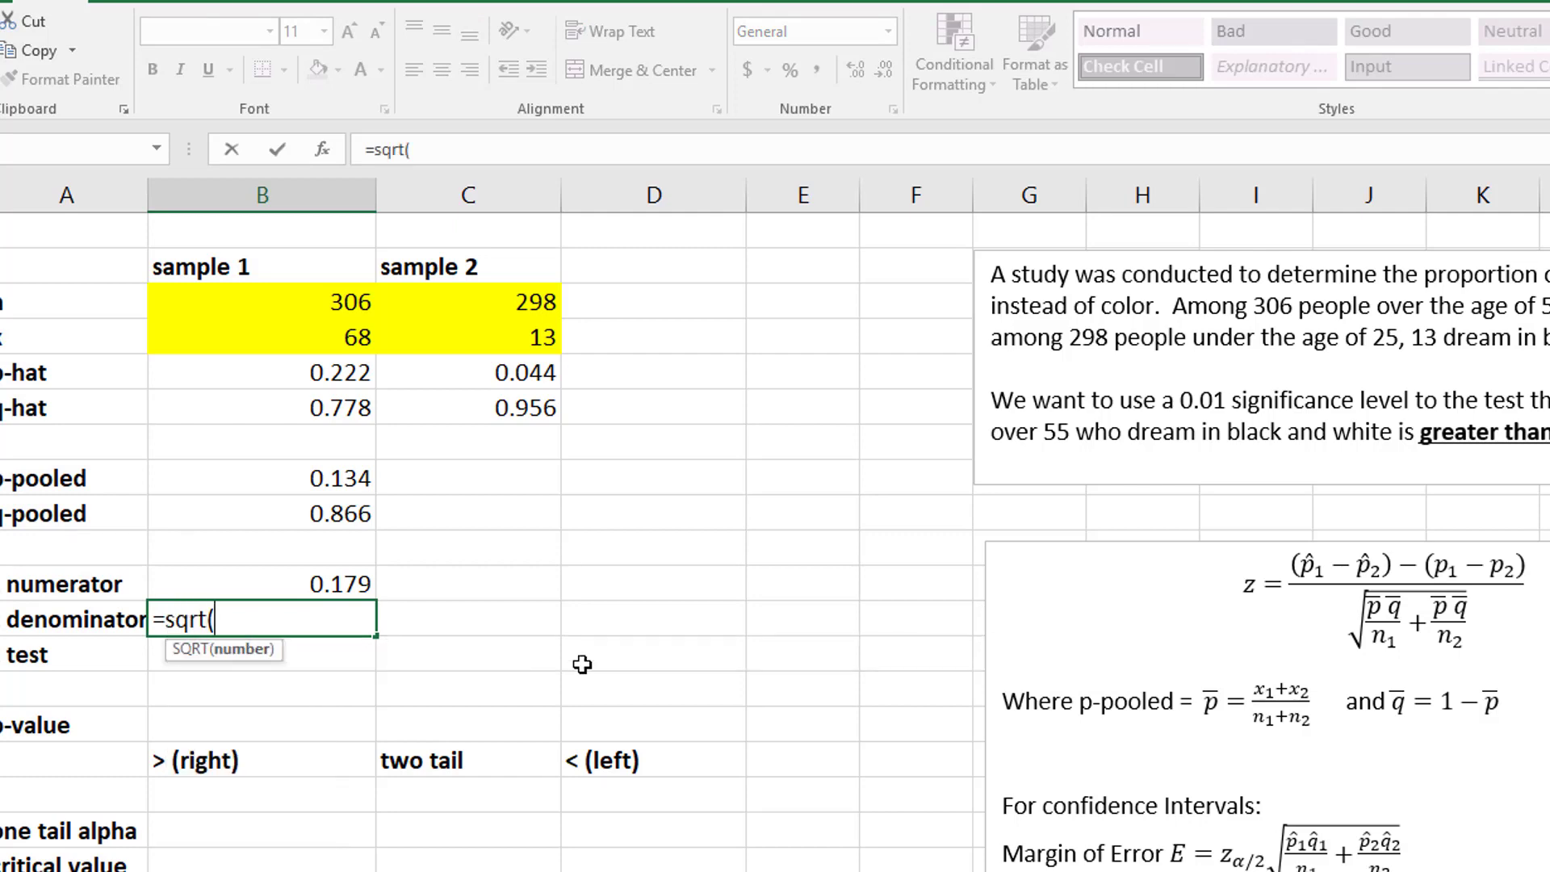
{"action": "type", "text": "("}
{"action": "left_click", "coordinate": [284, 478]}
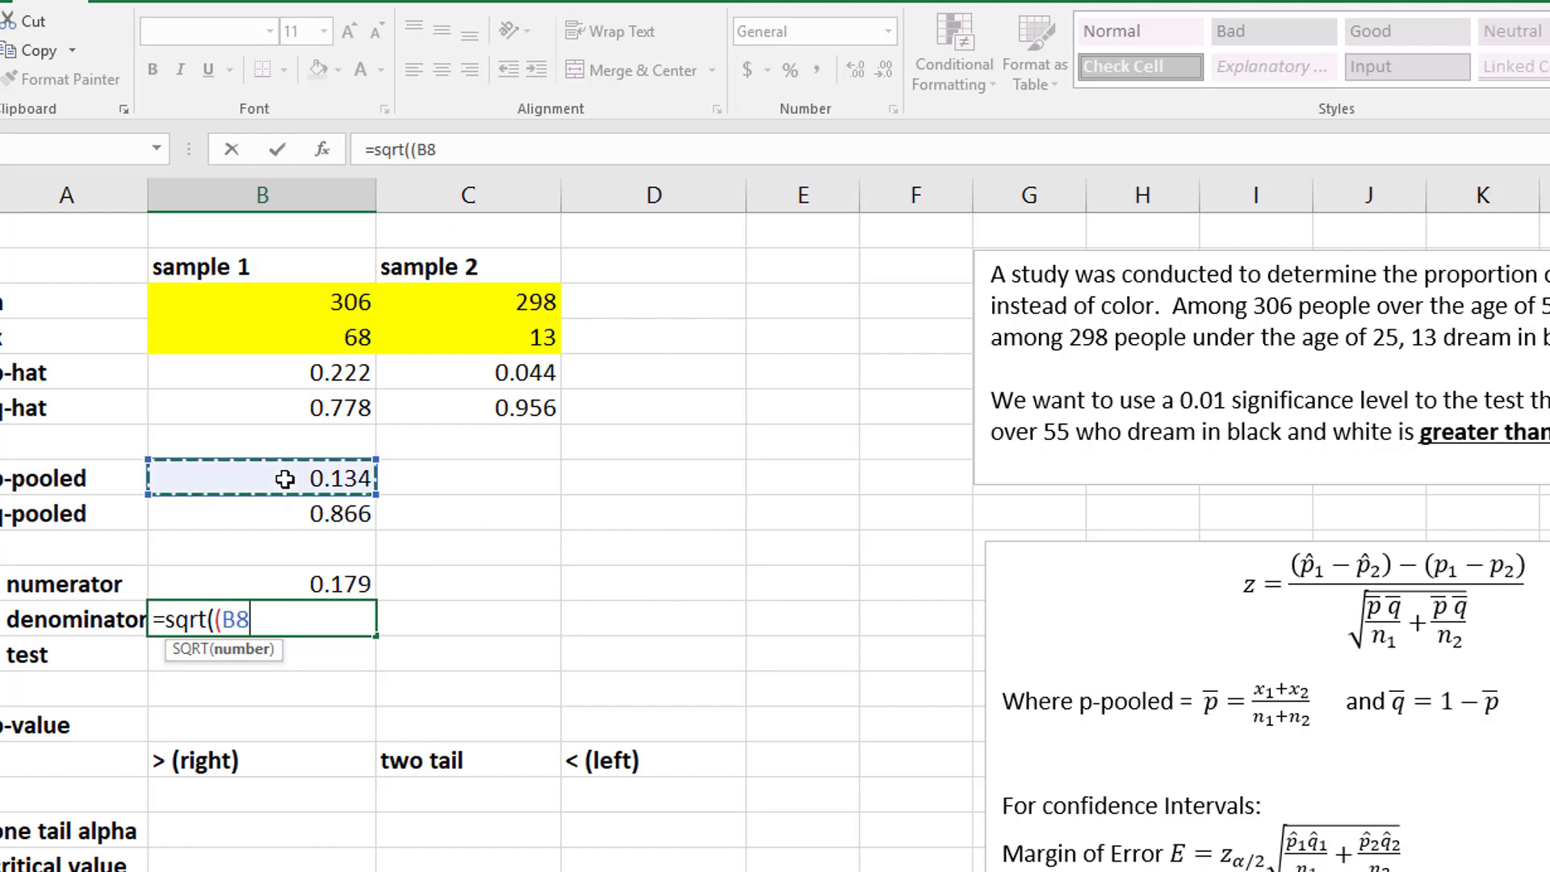
{"action": "type", "text": "*"}
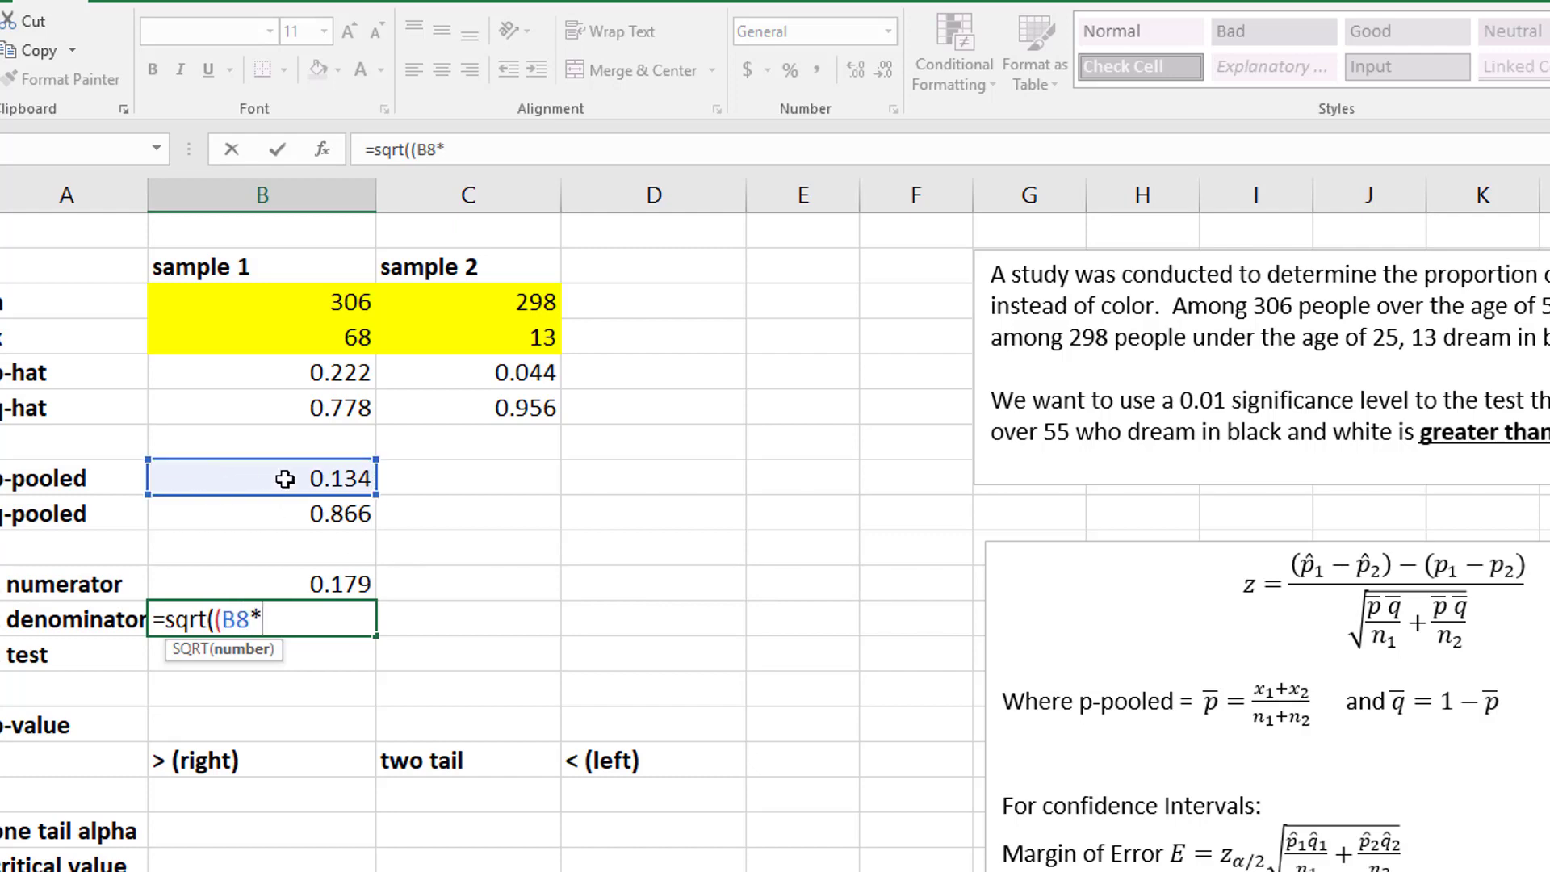
{"action": "left_click", "coordinate": [267, 517]}
{"action": "type", "text": ")"}
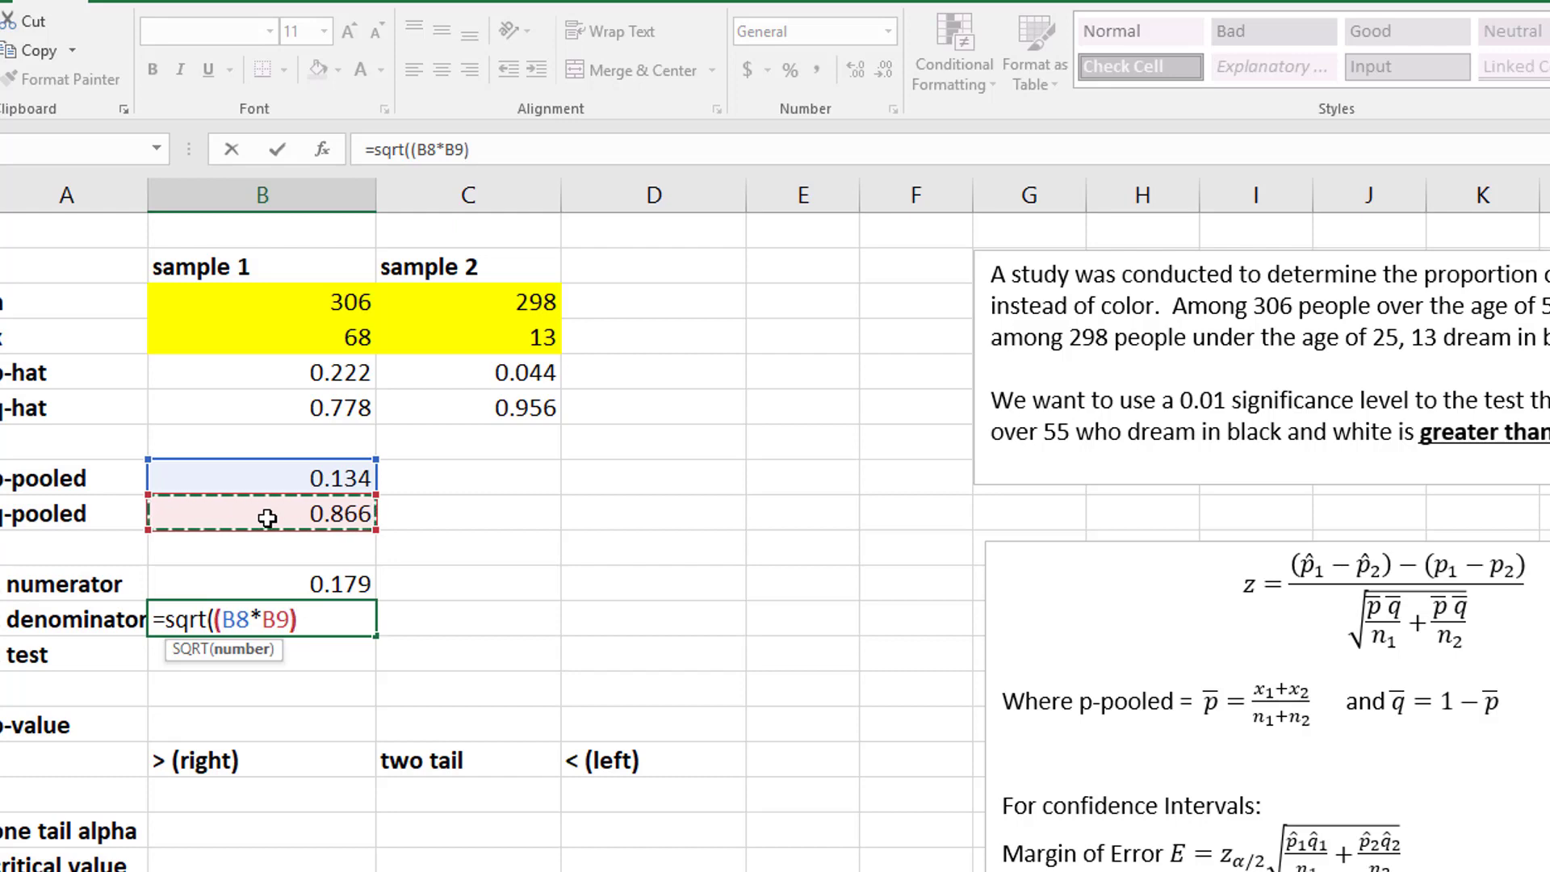
{"action": "type", "text": "/"}
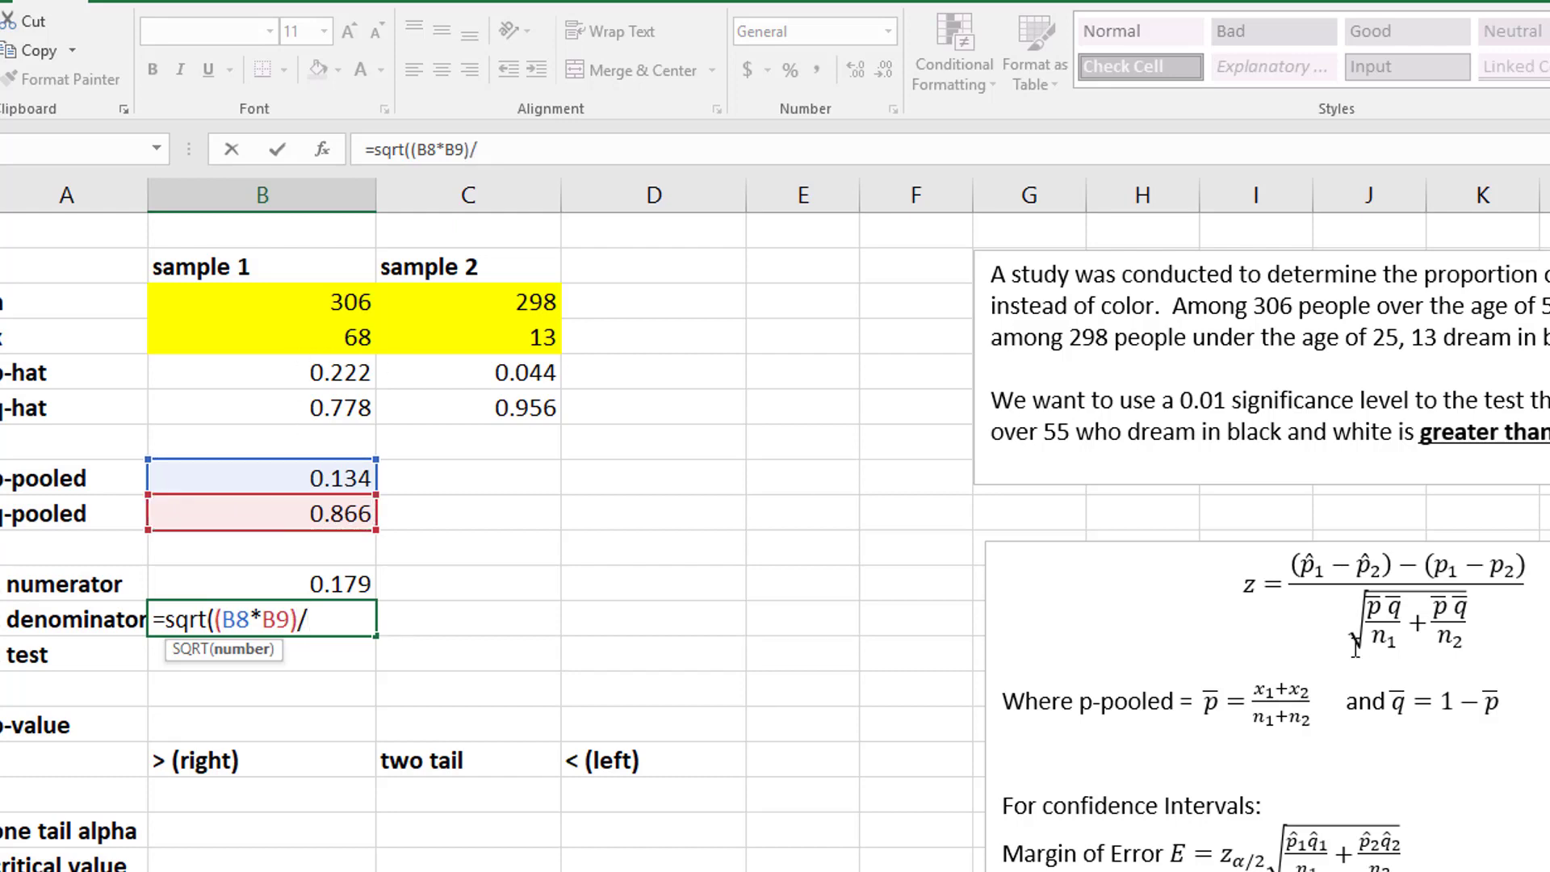
{"action": "left_click", "coordinate": [302, 308]}
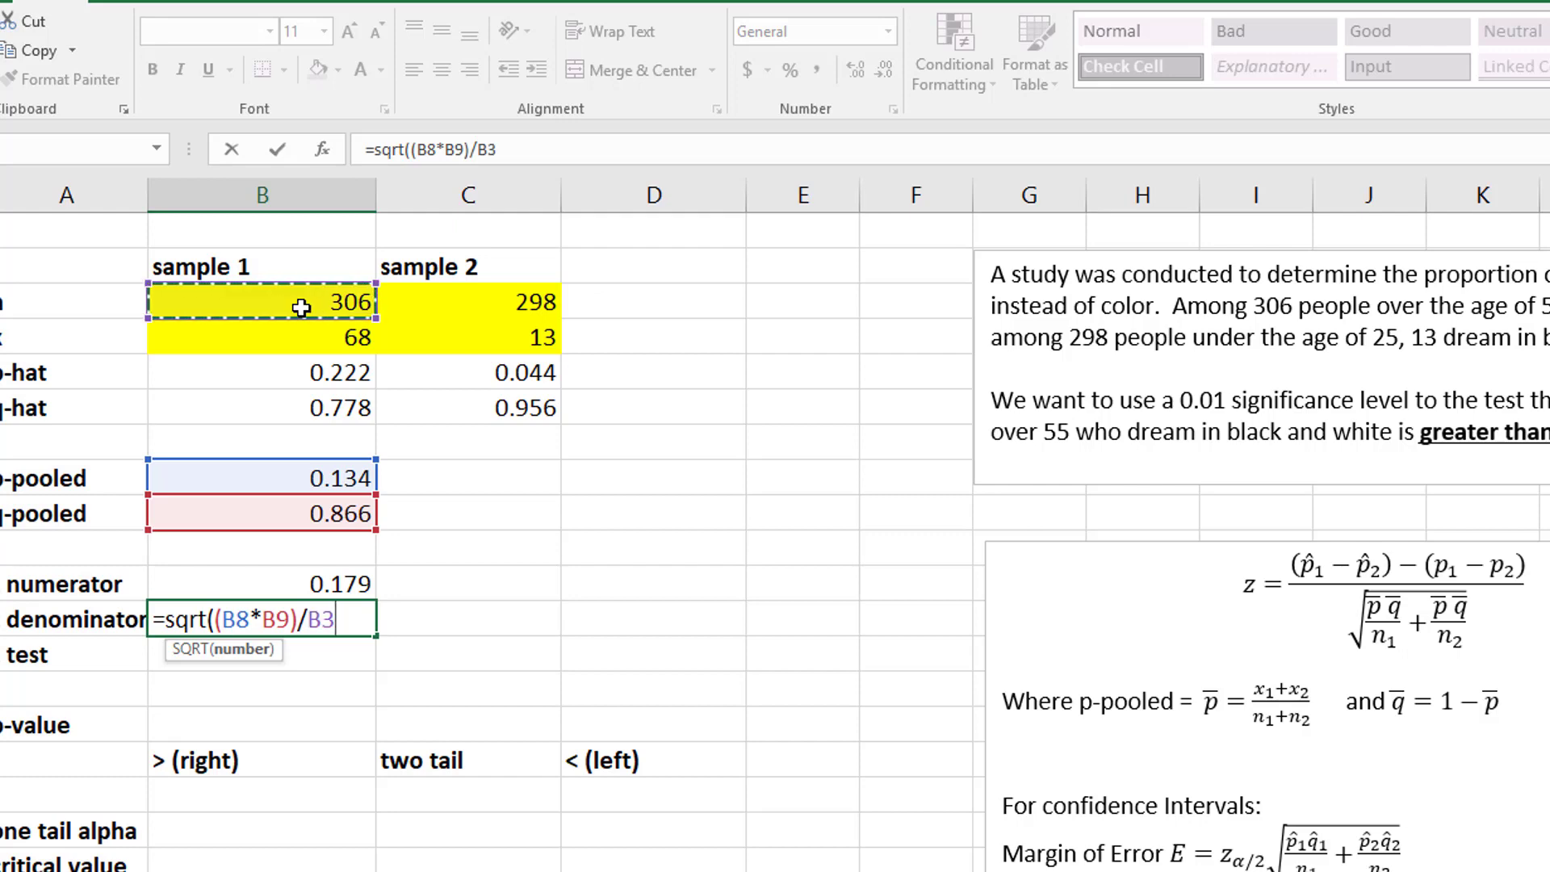
{"action": "type", "text": "+"}
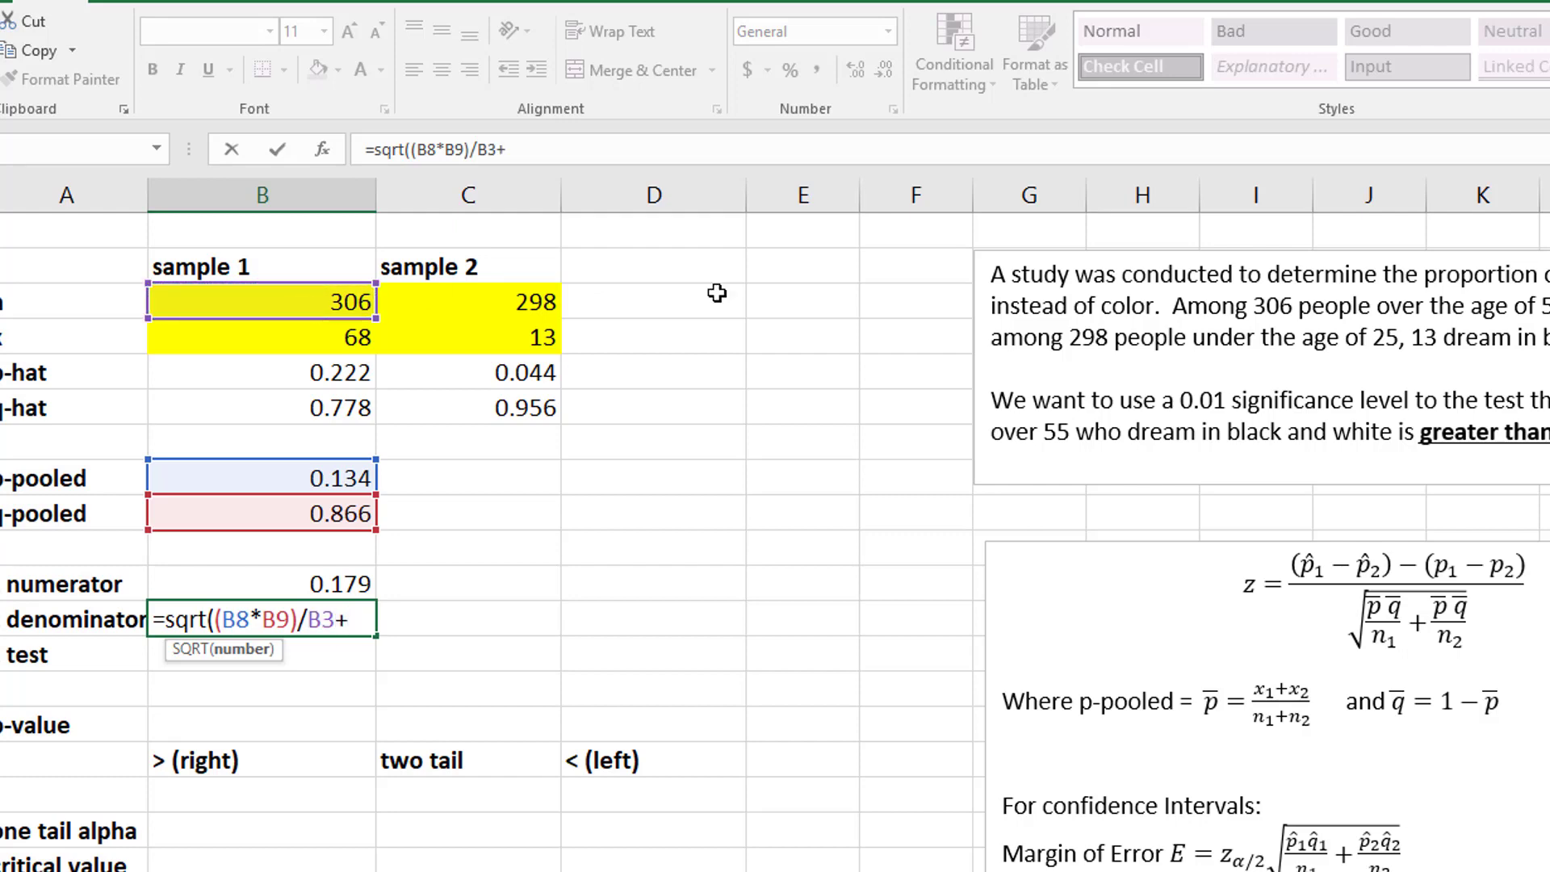
{"action": "type", "text": "("}
{"action": "left_click", "coordinate": [281, 480]}
{"action": "type", "text": "*"}
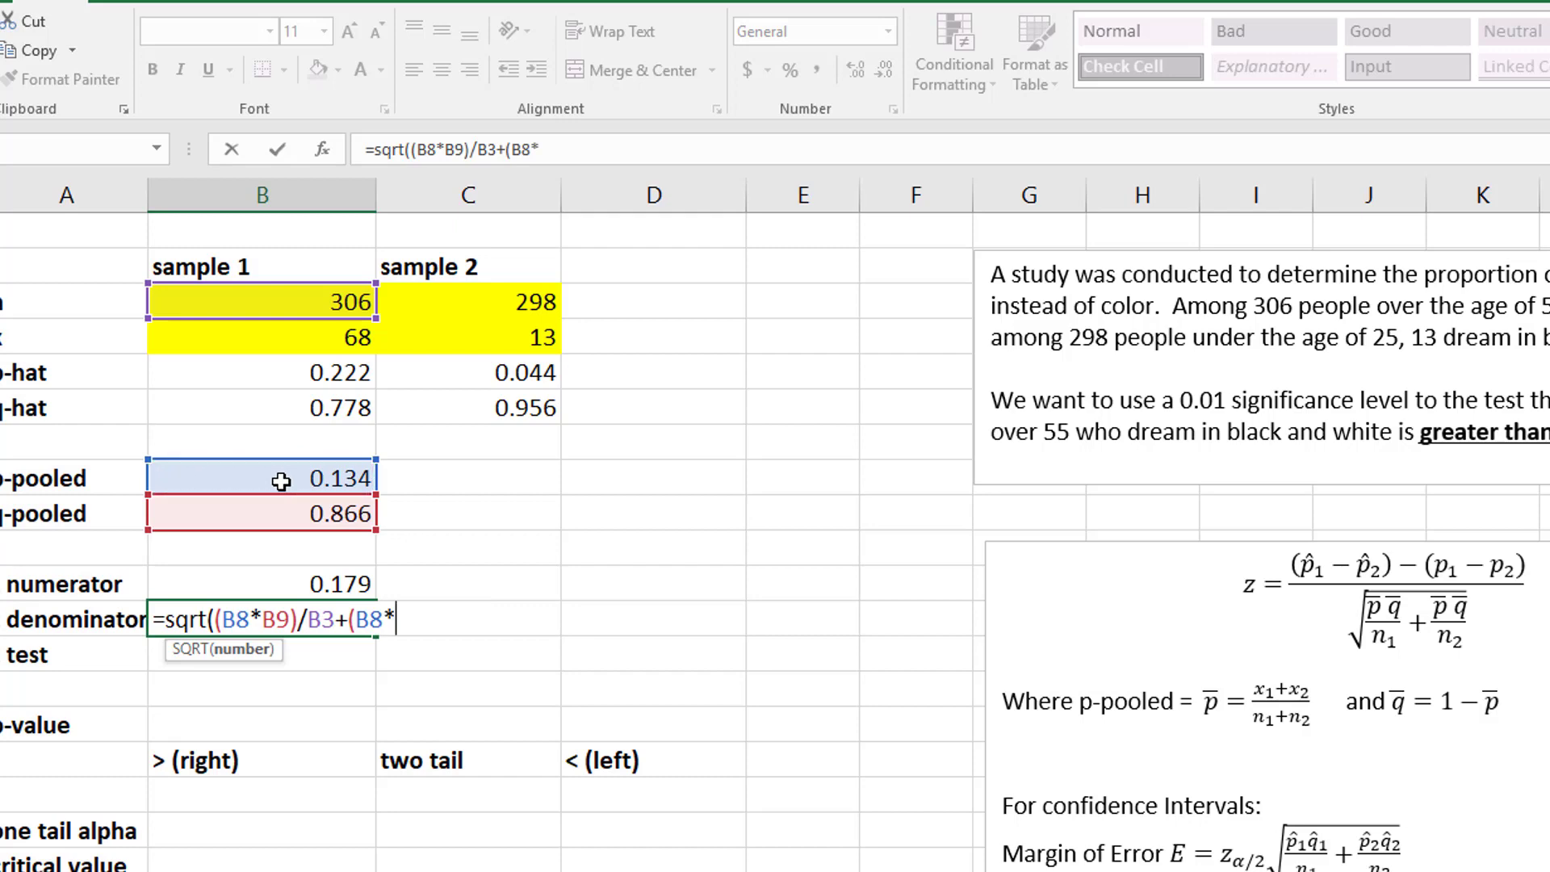
{"action": "left_click", "coordinate": [281, 516]}
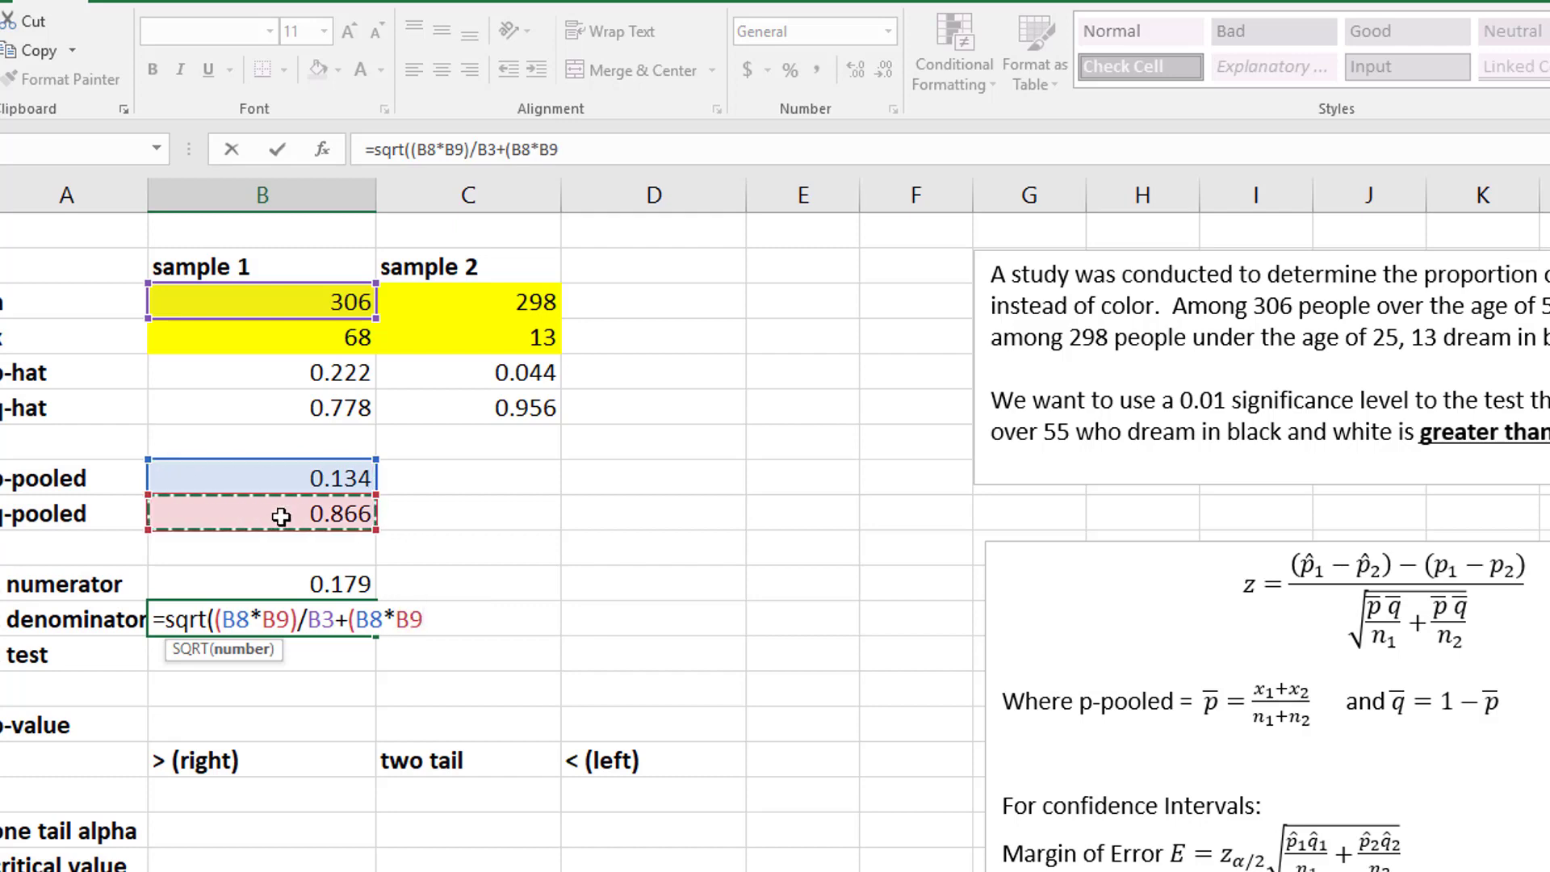
{"action": "type", "text": ")/"}
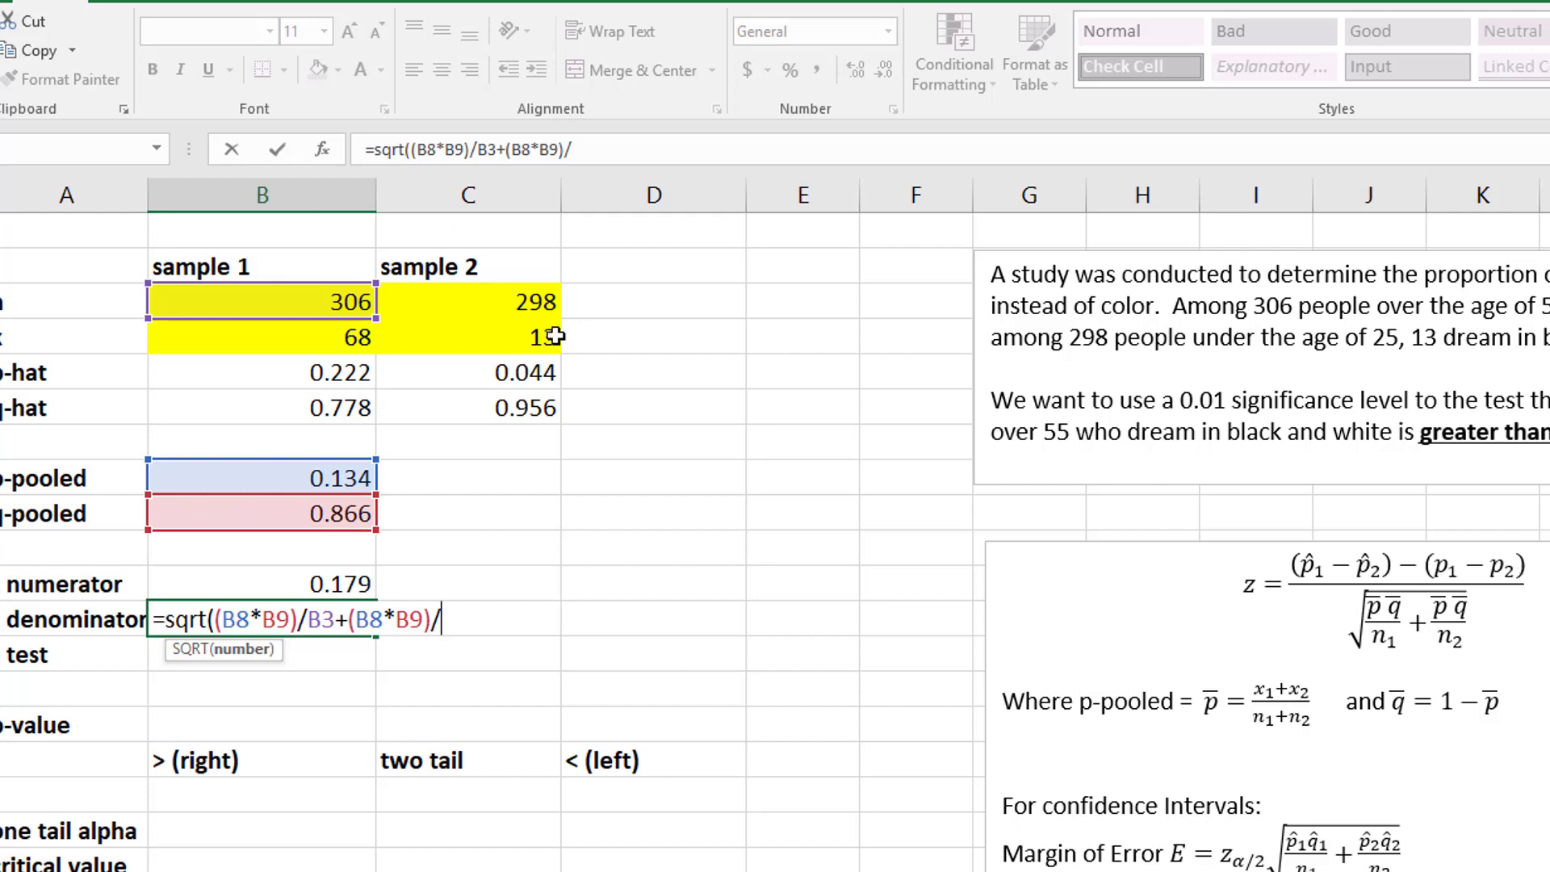
{"action": "left_click", "coordinate": [519, 303]}
{"action": "type", "text": ")"}
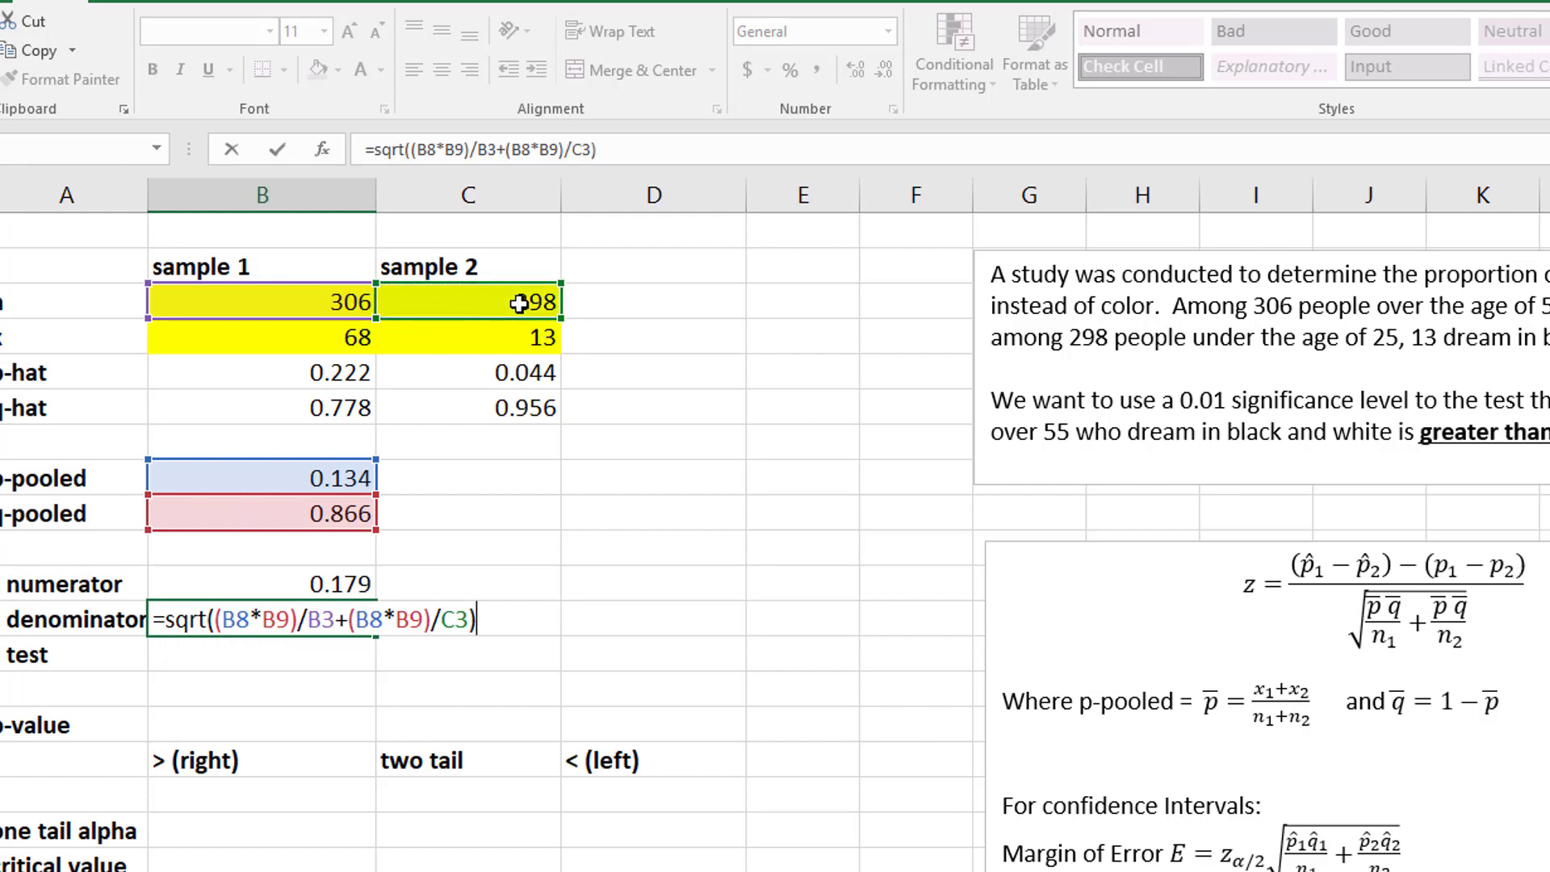
{"action": "key", "text": "Return"}
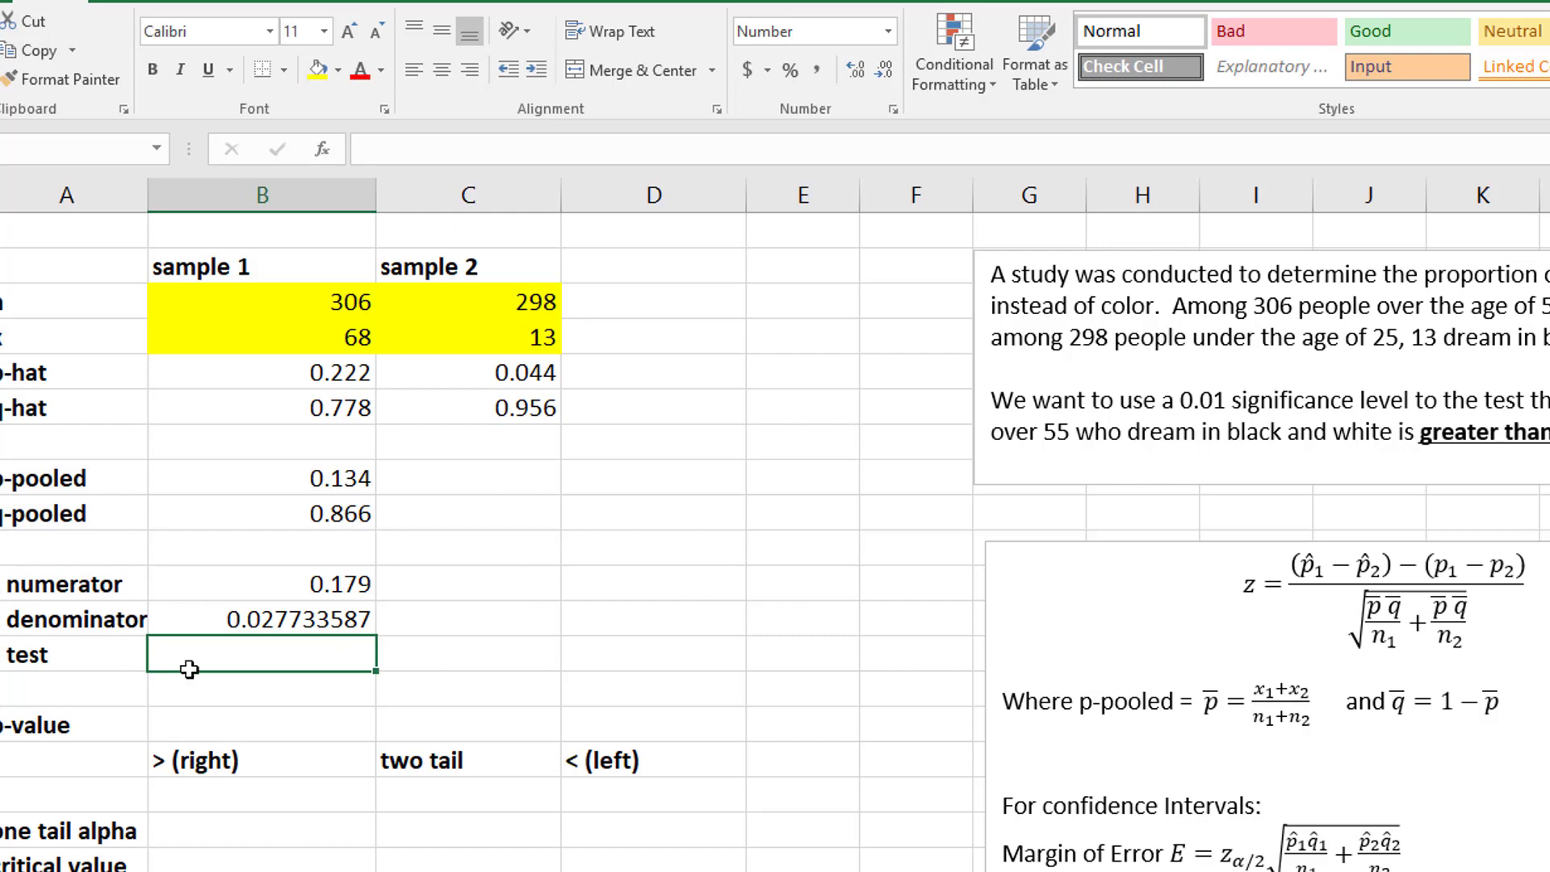
- Calculate the z test statistic in B13 by dividing numerator by denominator with the formula =B11/B12
{"action": "type", "text": "="}
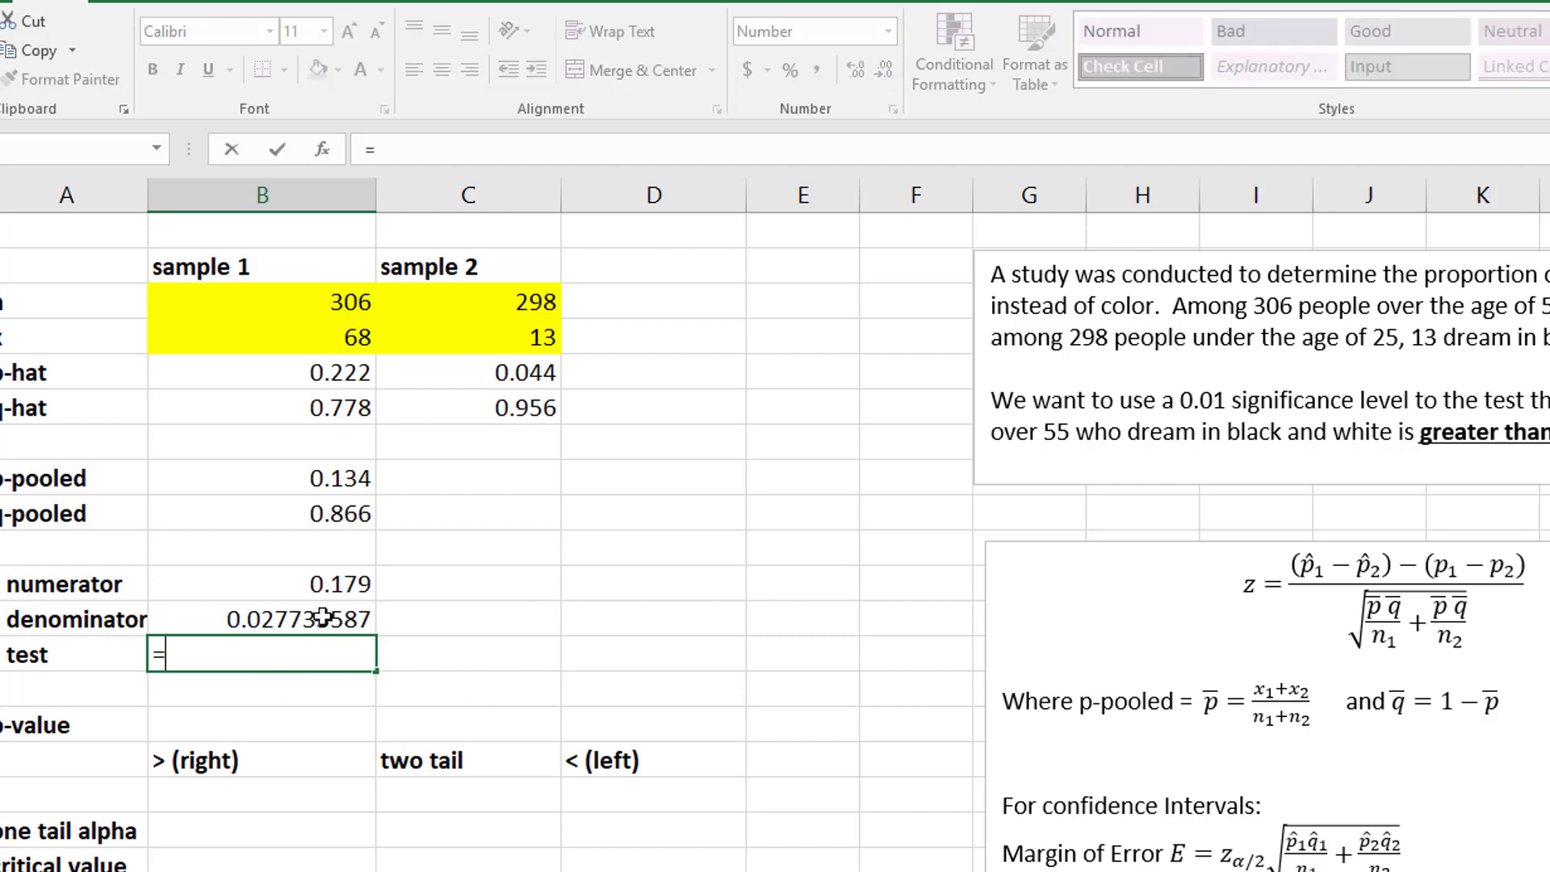
{"action": "left_click", "coordinate": [326, 592]}
{"action": "type", "text": "/"}
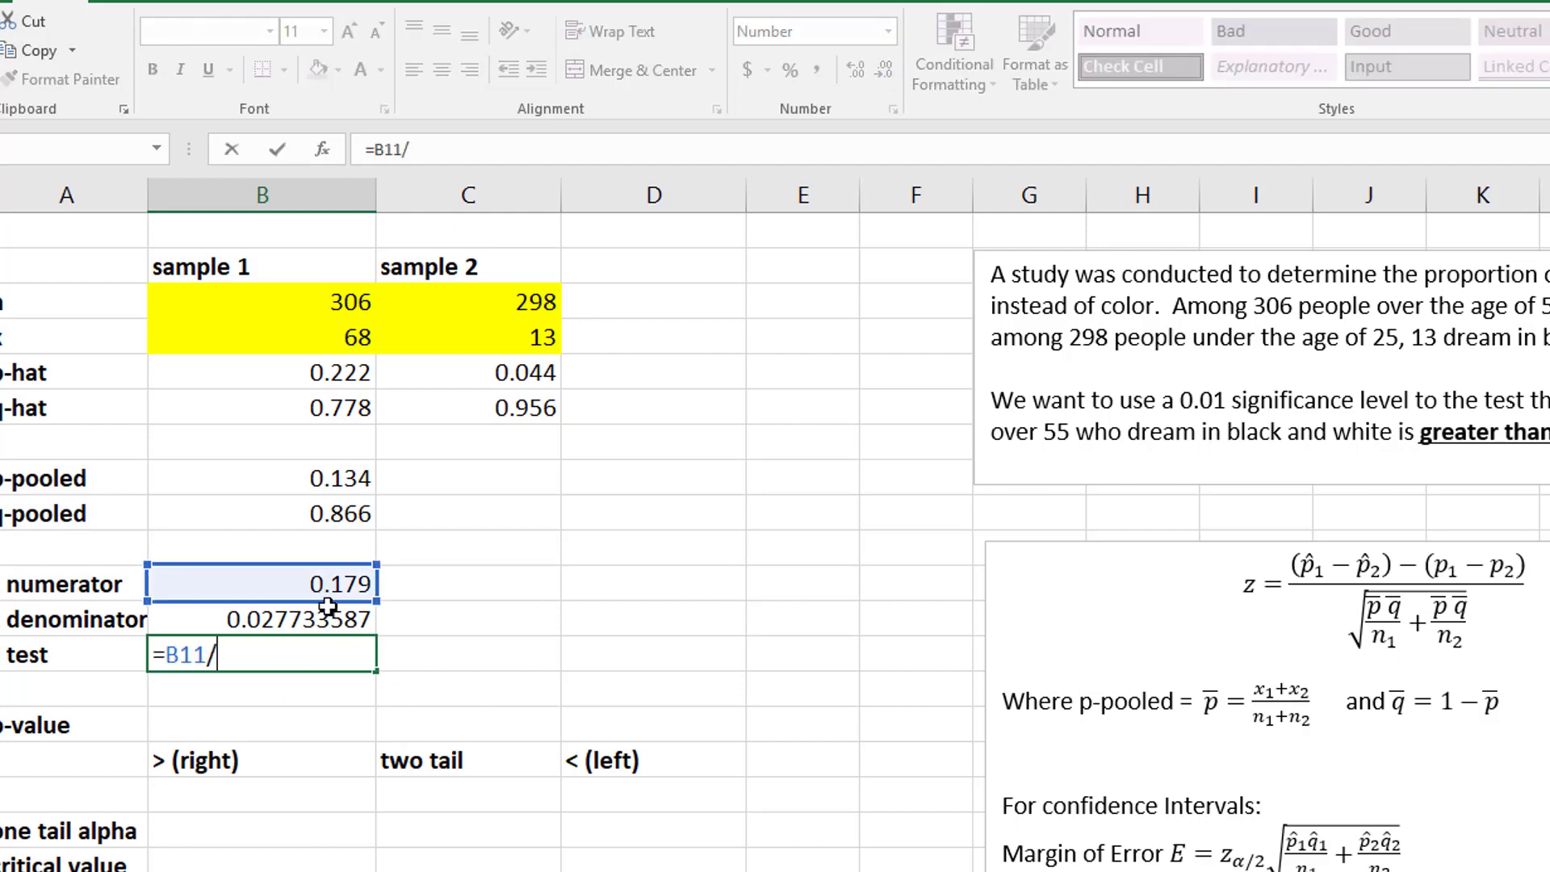
{"action": "left_click", "coordinate": [326, 620]}
{"action": "key", "text": "Return"}
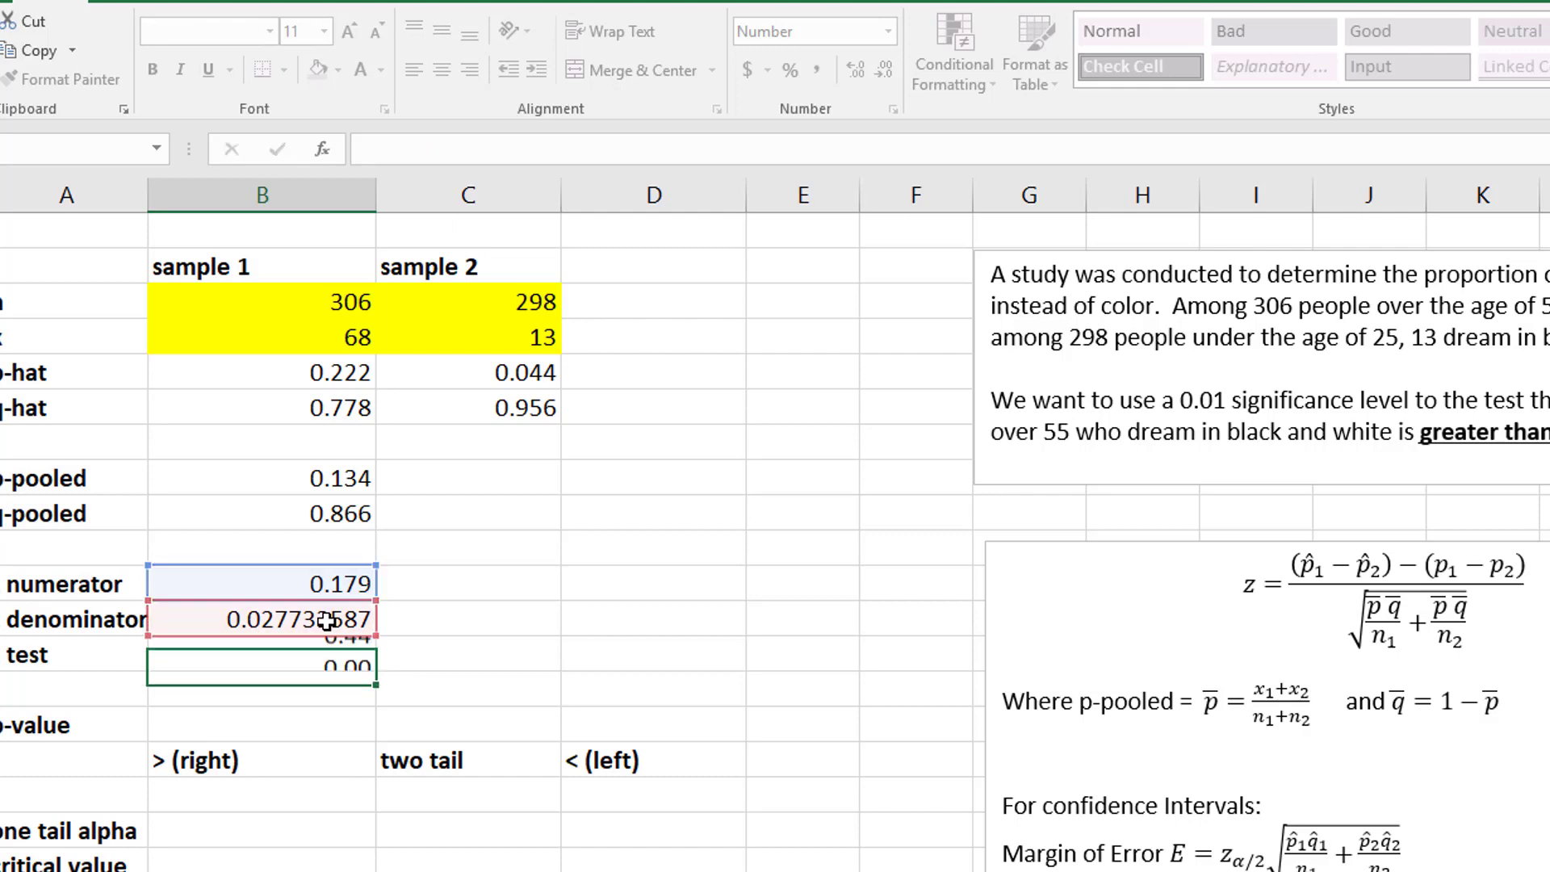
- Format the z test value in B13 as bold with a red font colour
{"action": "left_click", "coordinate": [304, 646]}
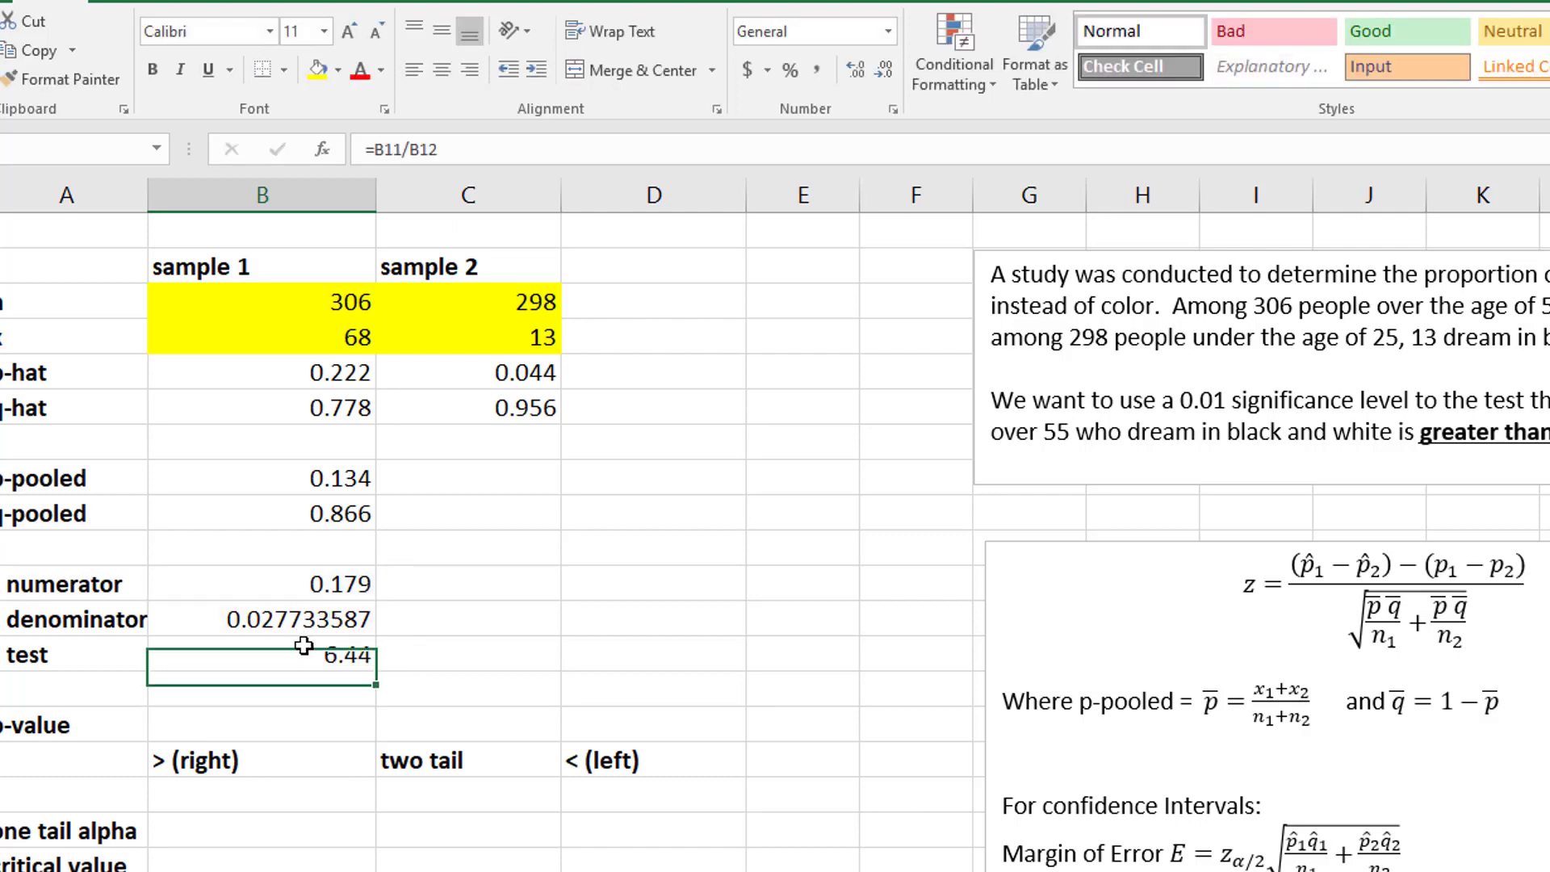
{"action": "left_click", "coordinate": [355, 71]}
{"action": "left_click", "coordinate": [153, 69]}
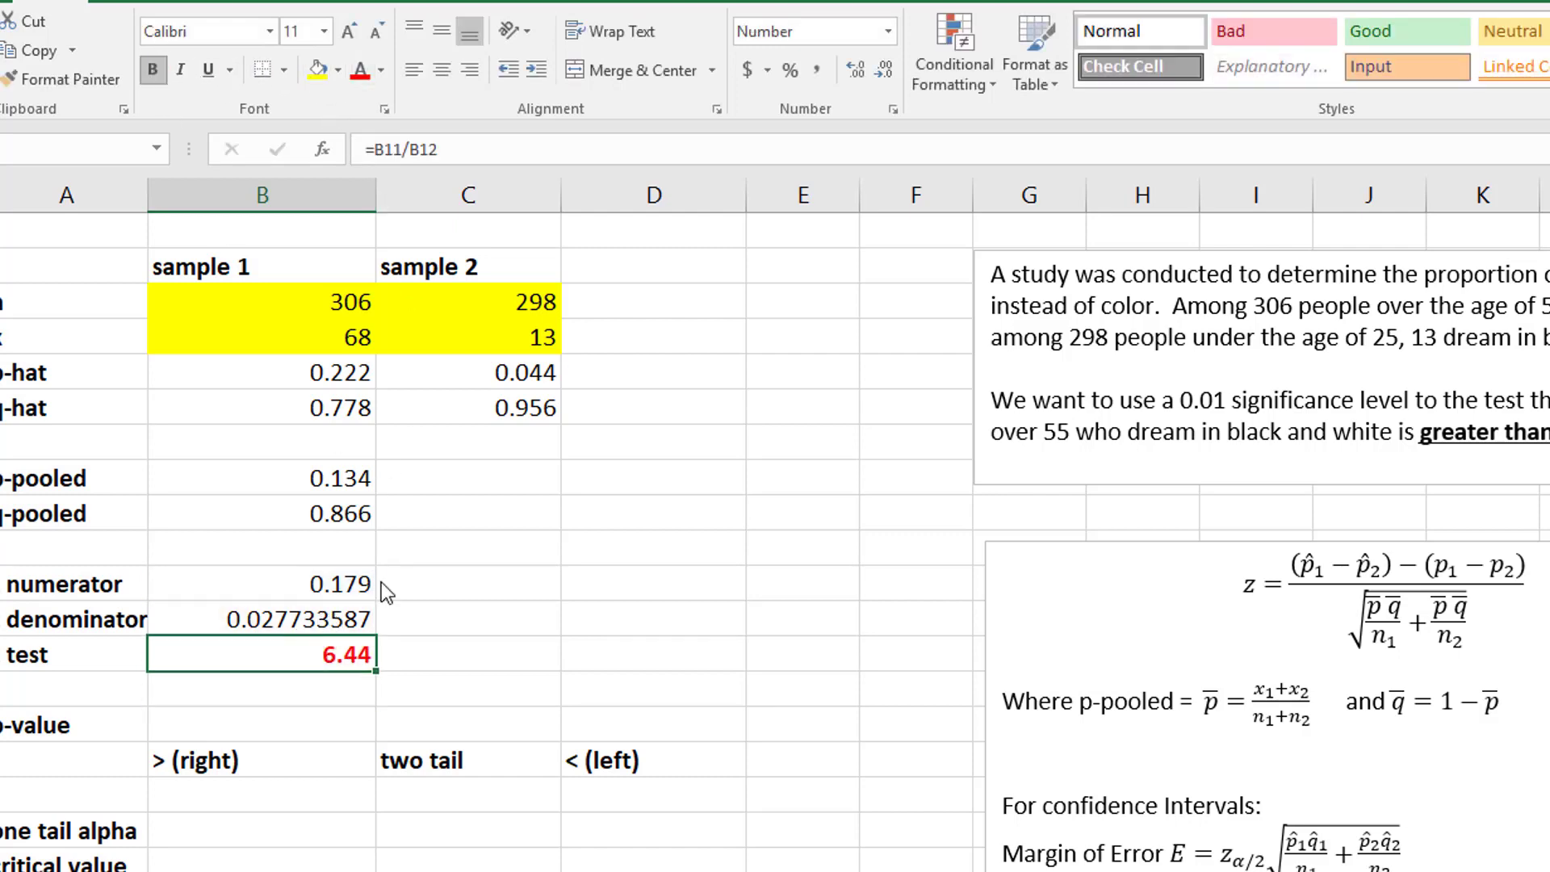
{"action": "left_click", "coordinate": [289, 571]}
{"action": "left_click", "coordinate": [291, 651]}
{"action": "left_click", "coordinate": [281, 712]}
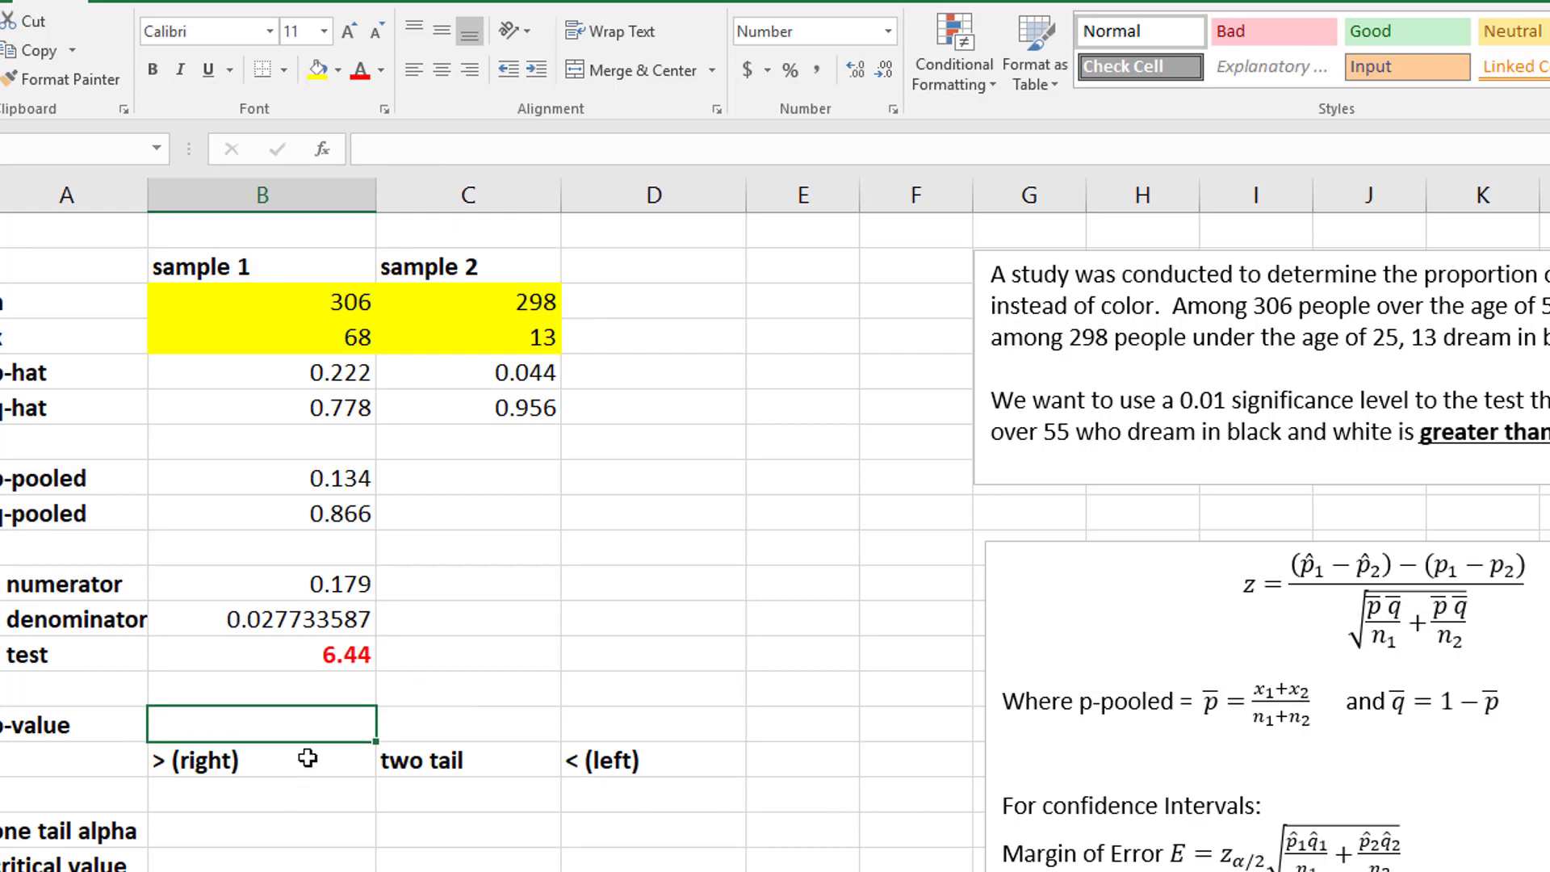
{"action": "left_click", "coordinate": [328, 660]}
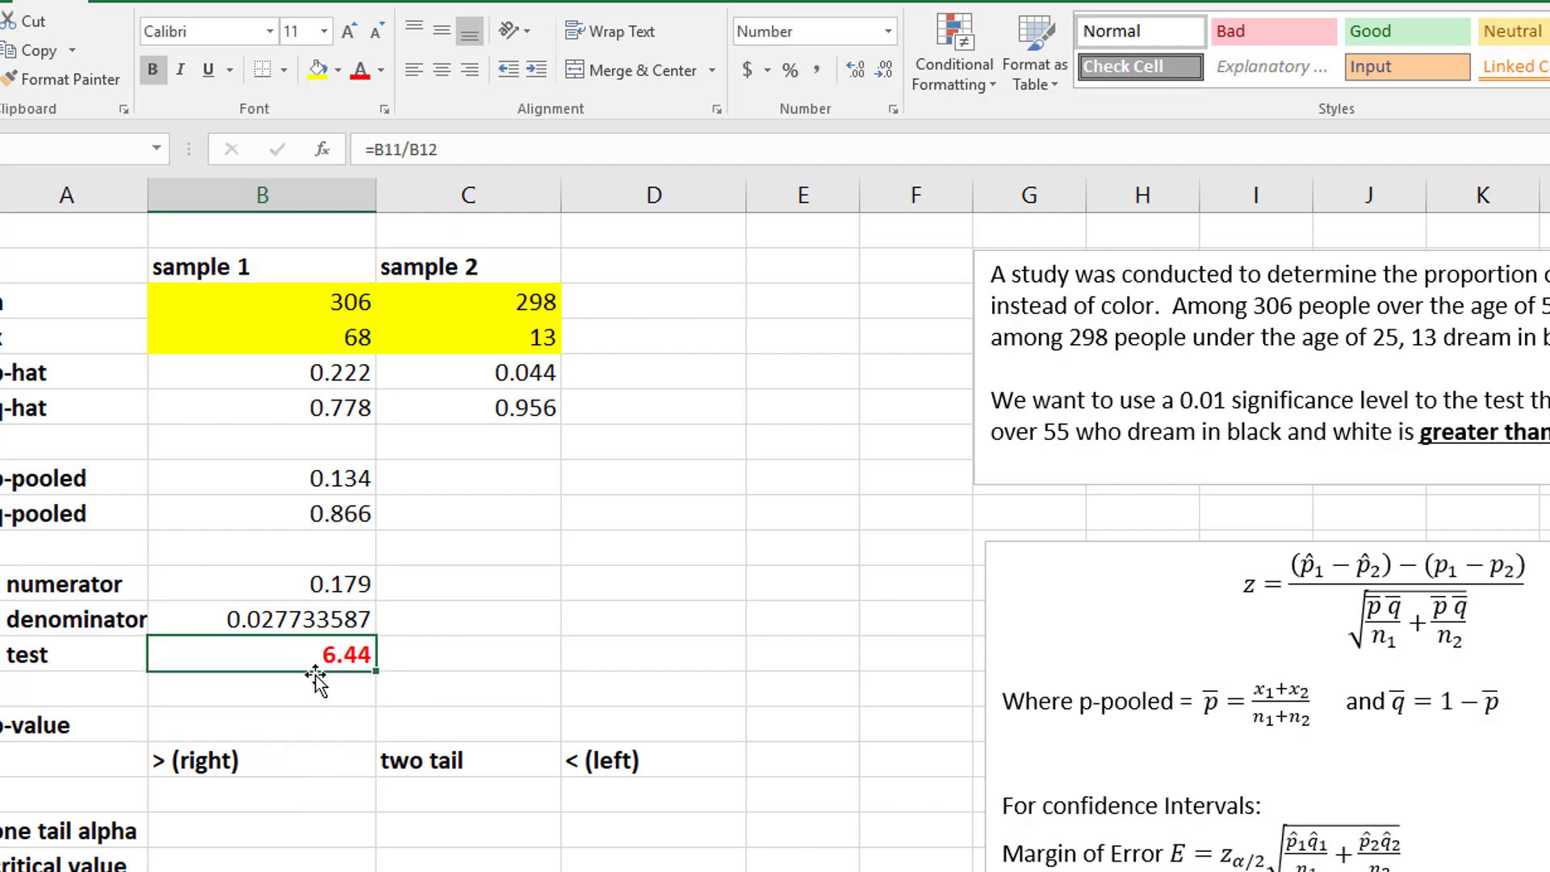
{"action": "left_click", "coordinate": [344, 717]}
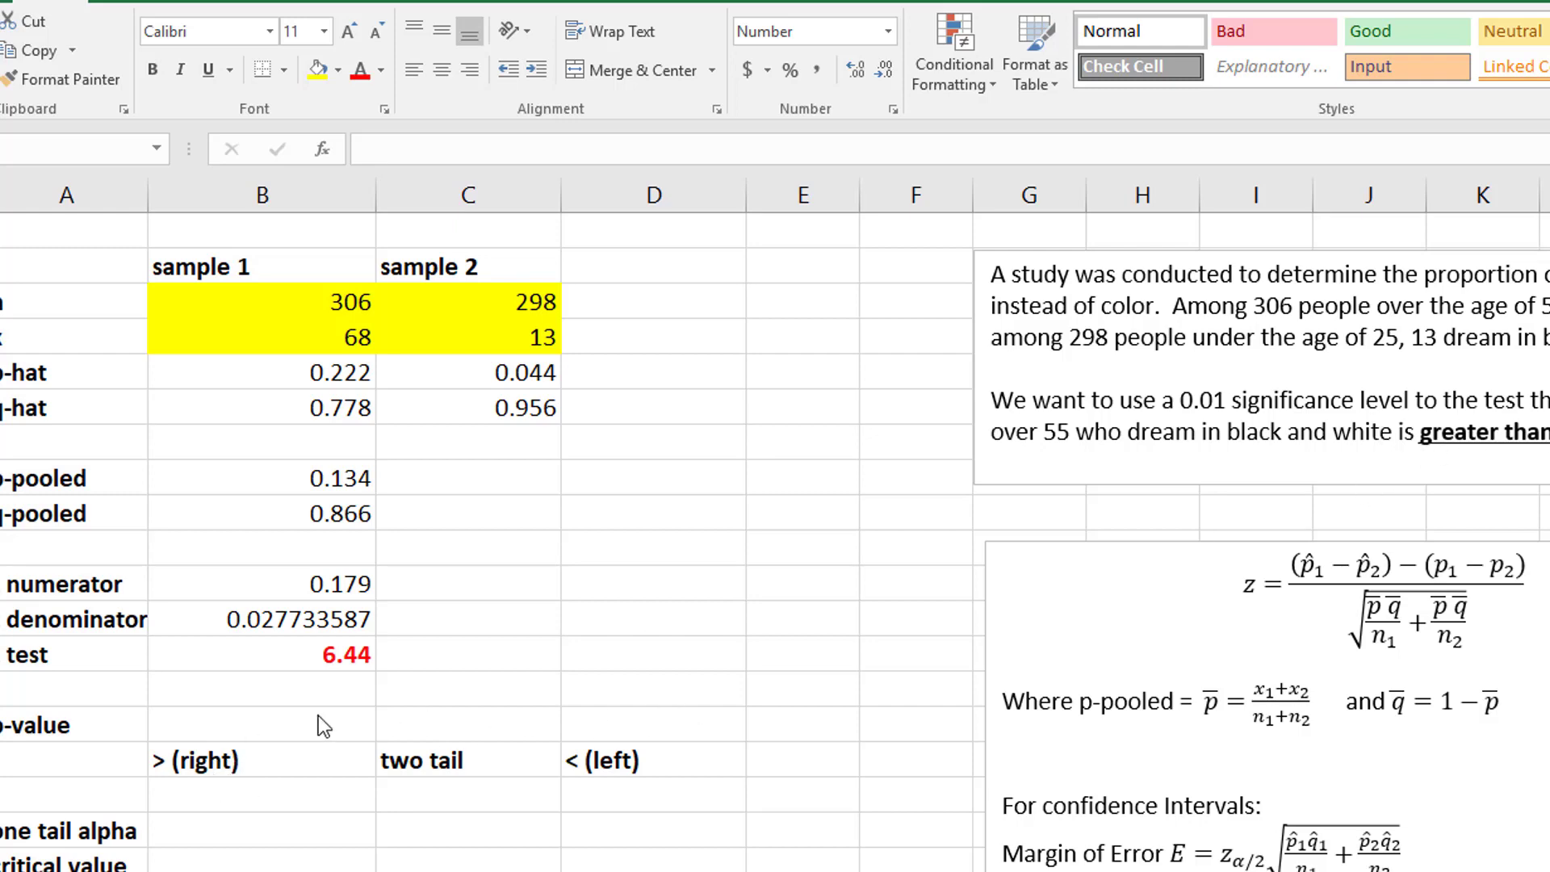
- Calculate the right-tail p-value in B15 from the z test statistic with the formula =1-NORM.S.DIST(B13,TRUE)
{"action": "left_click", "coordinate": [267, 726]}
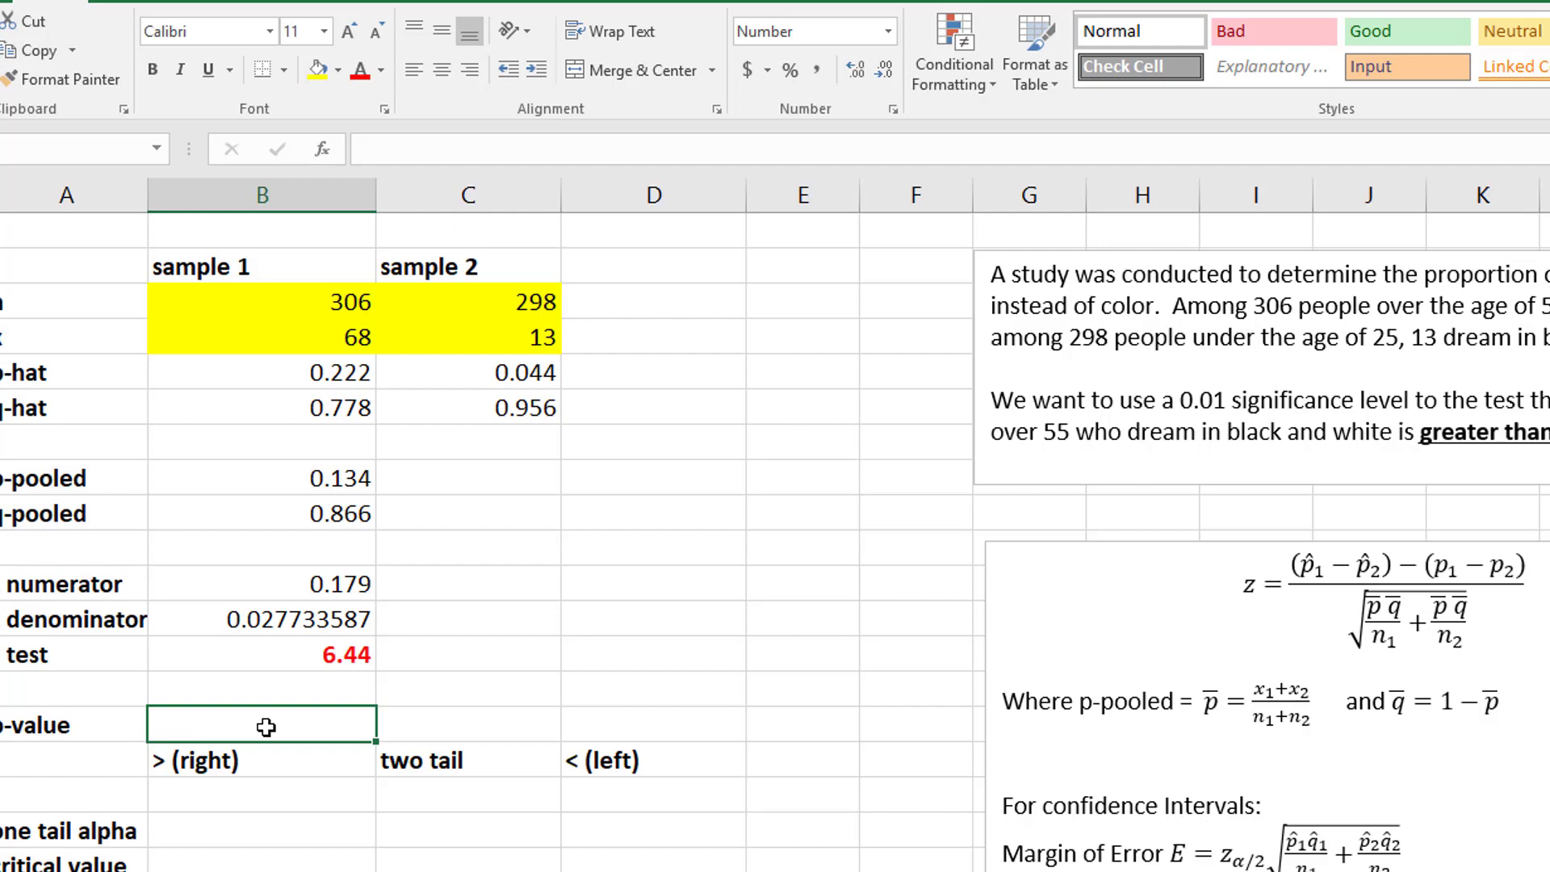
{"action": "type", "text": "="}
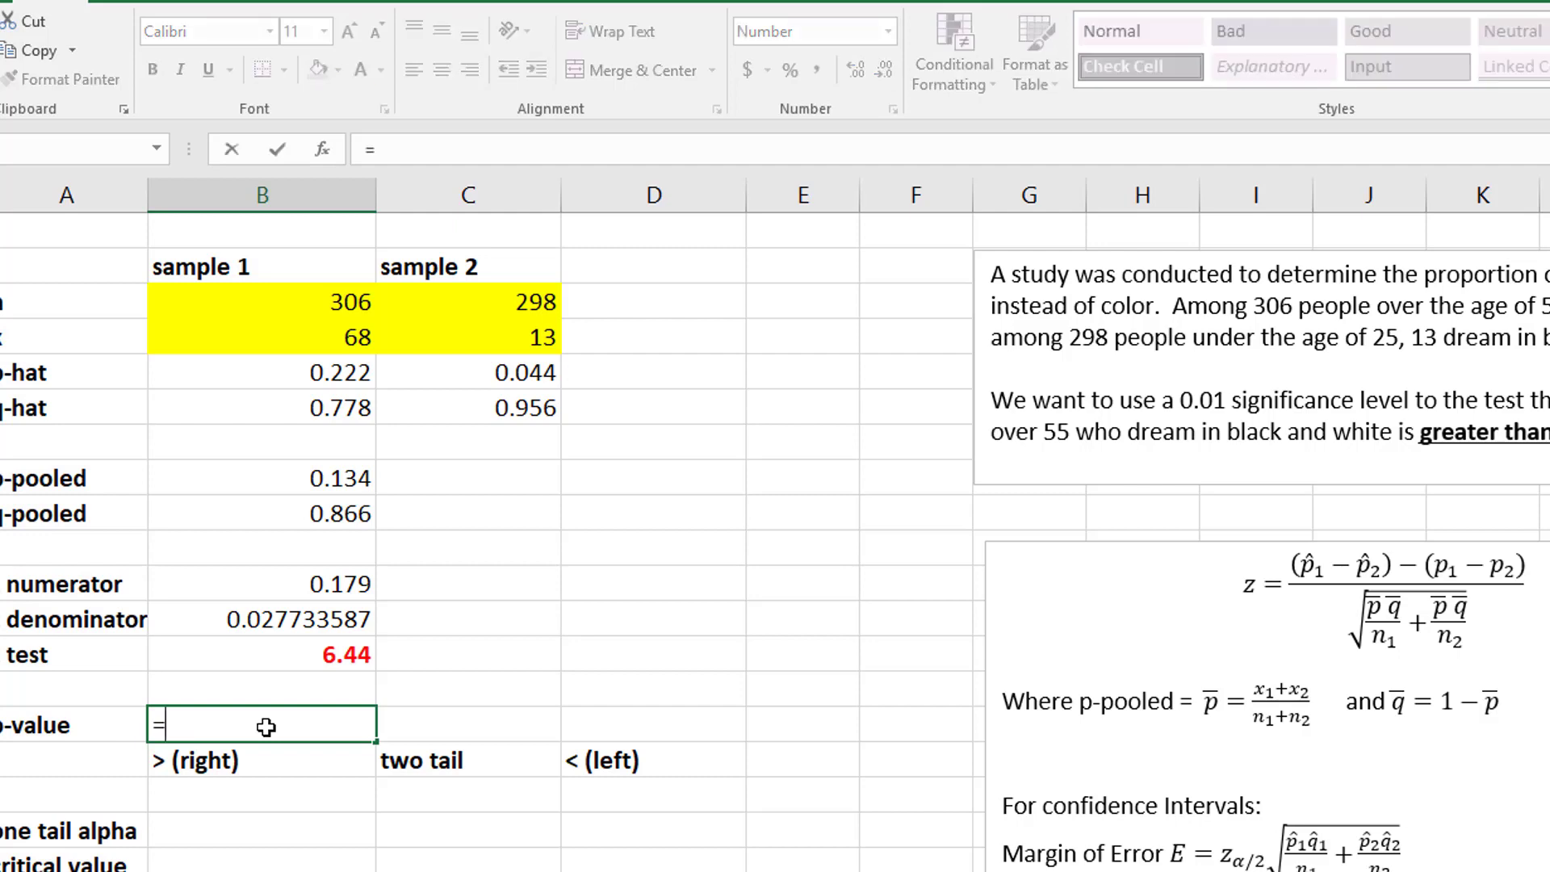
{"action": "type", "text": "1-NORM.S>"}
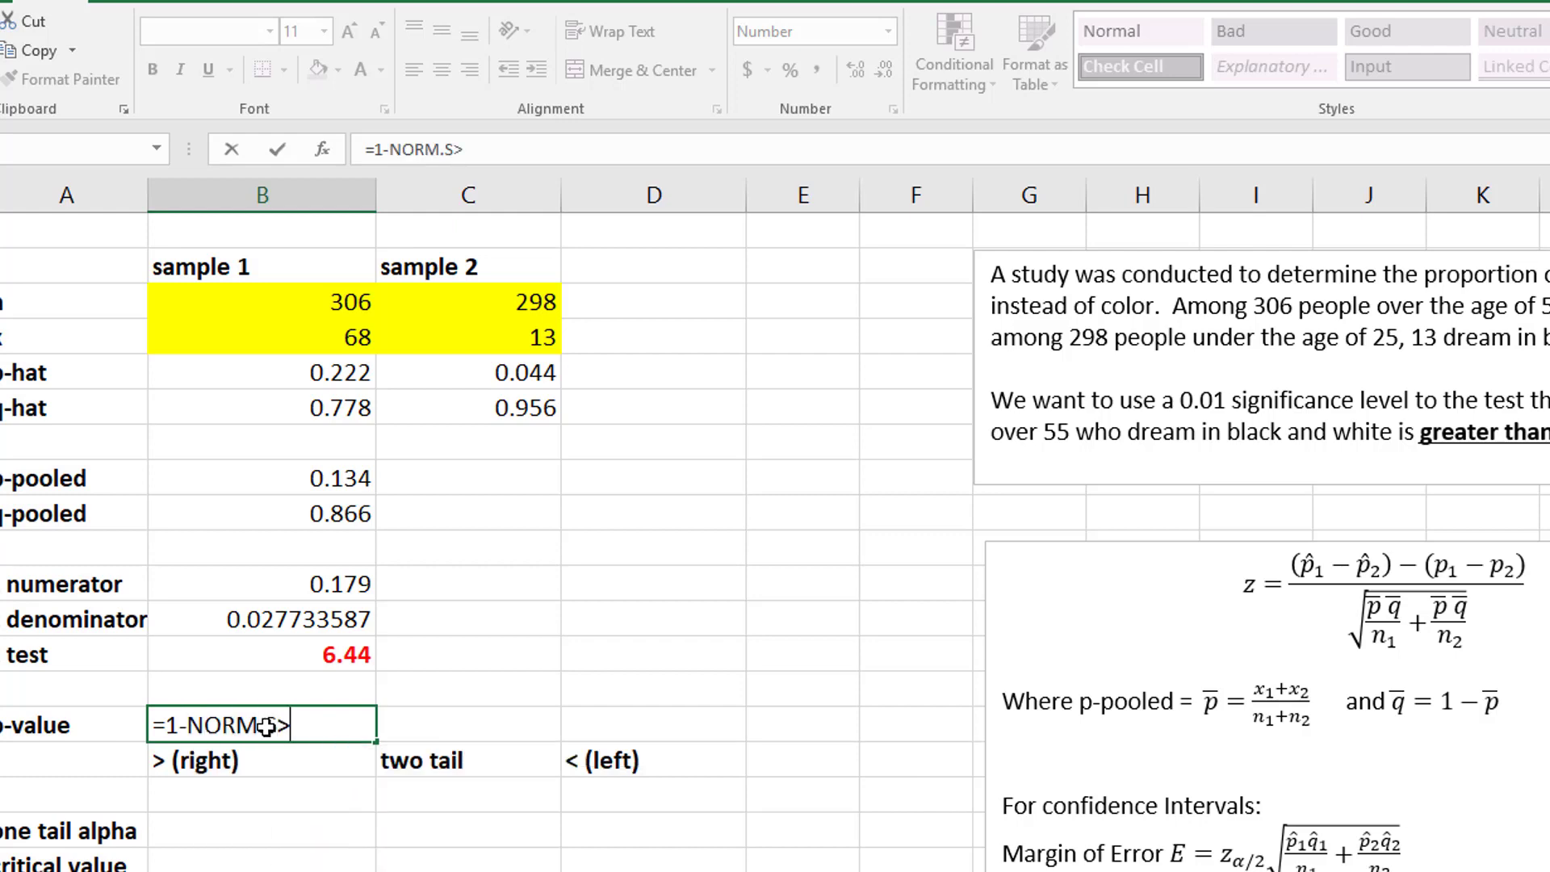
{"action": "key", "text": "BackSpace"}
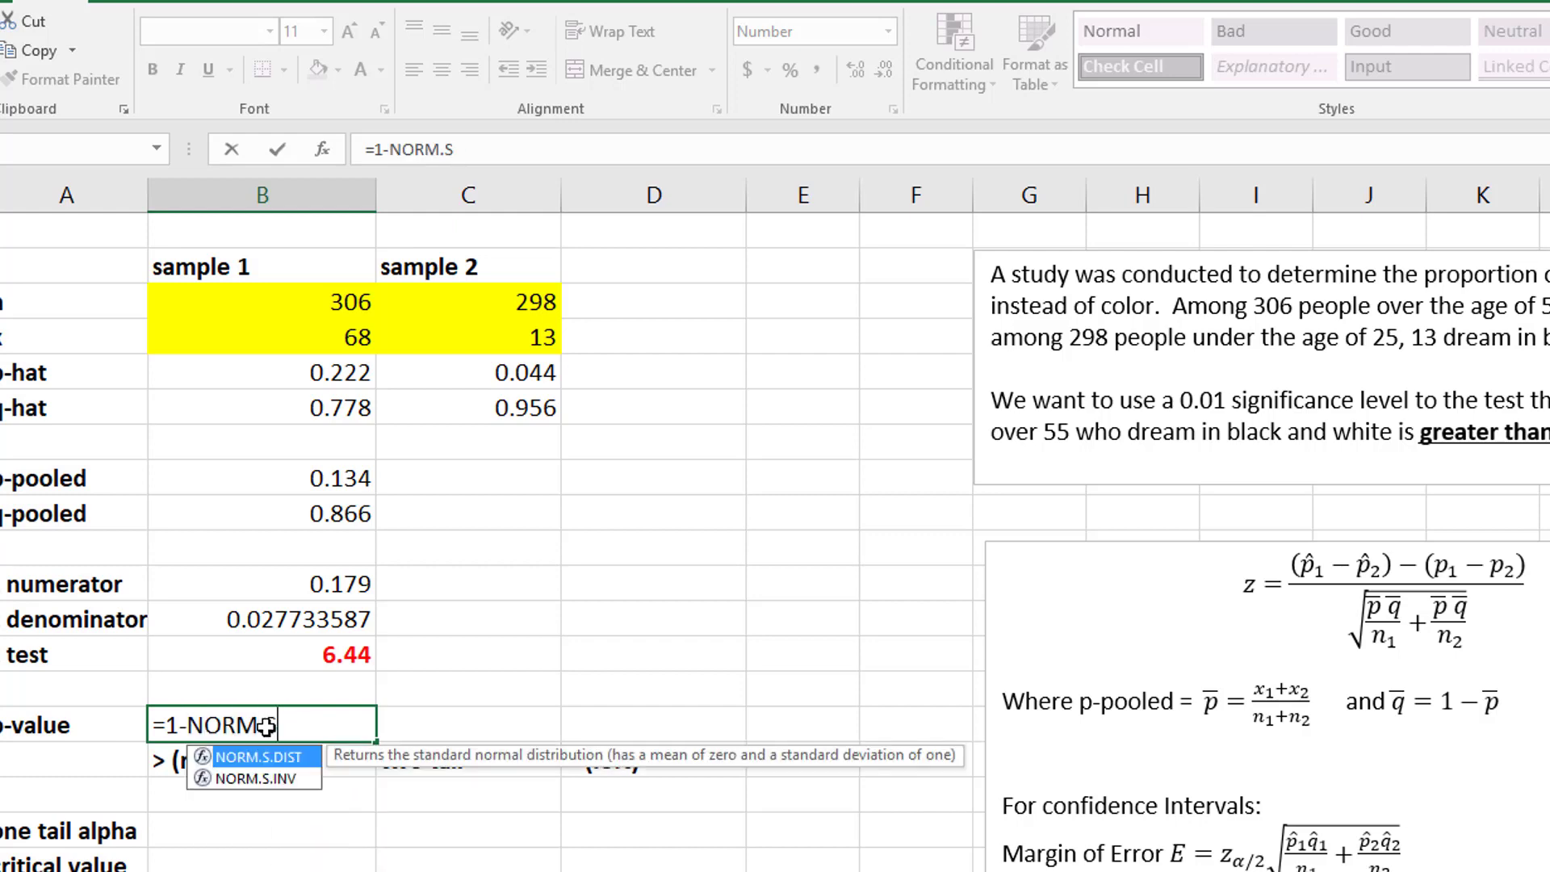
{"action": "type", "text": ".DIST("}
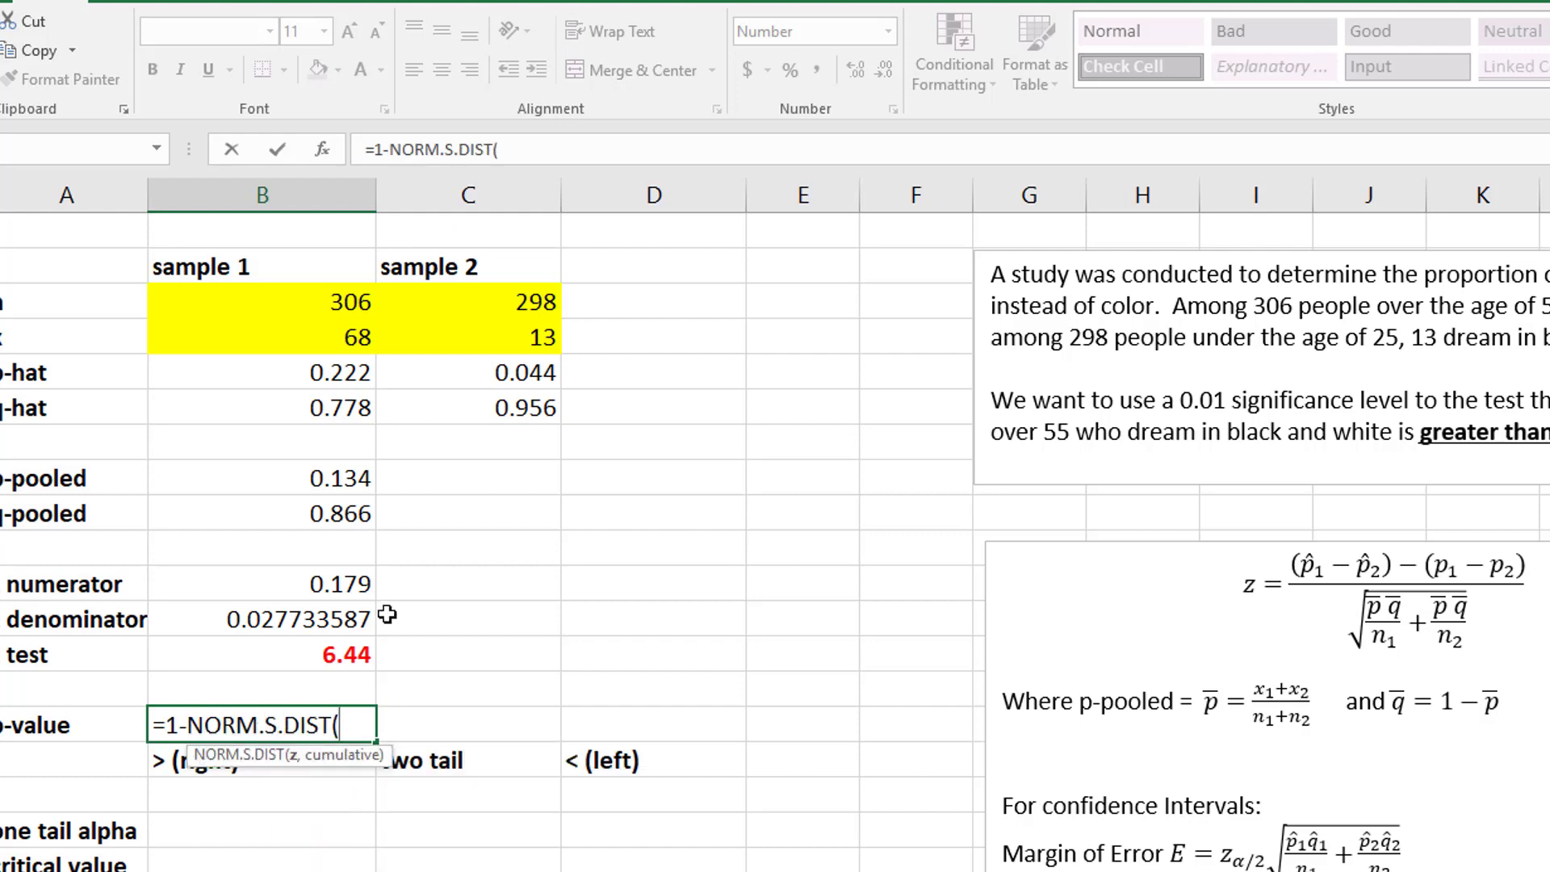
{"action": "left_click", "coordinate": [307, 658]}
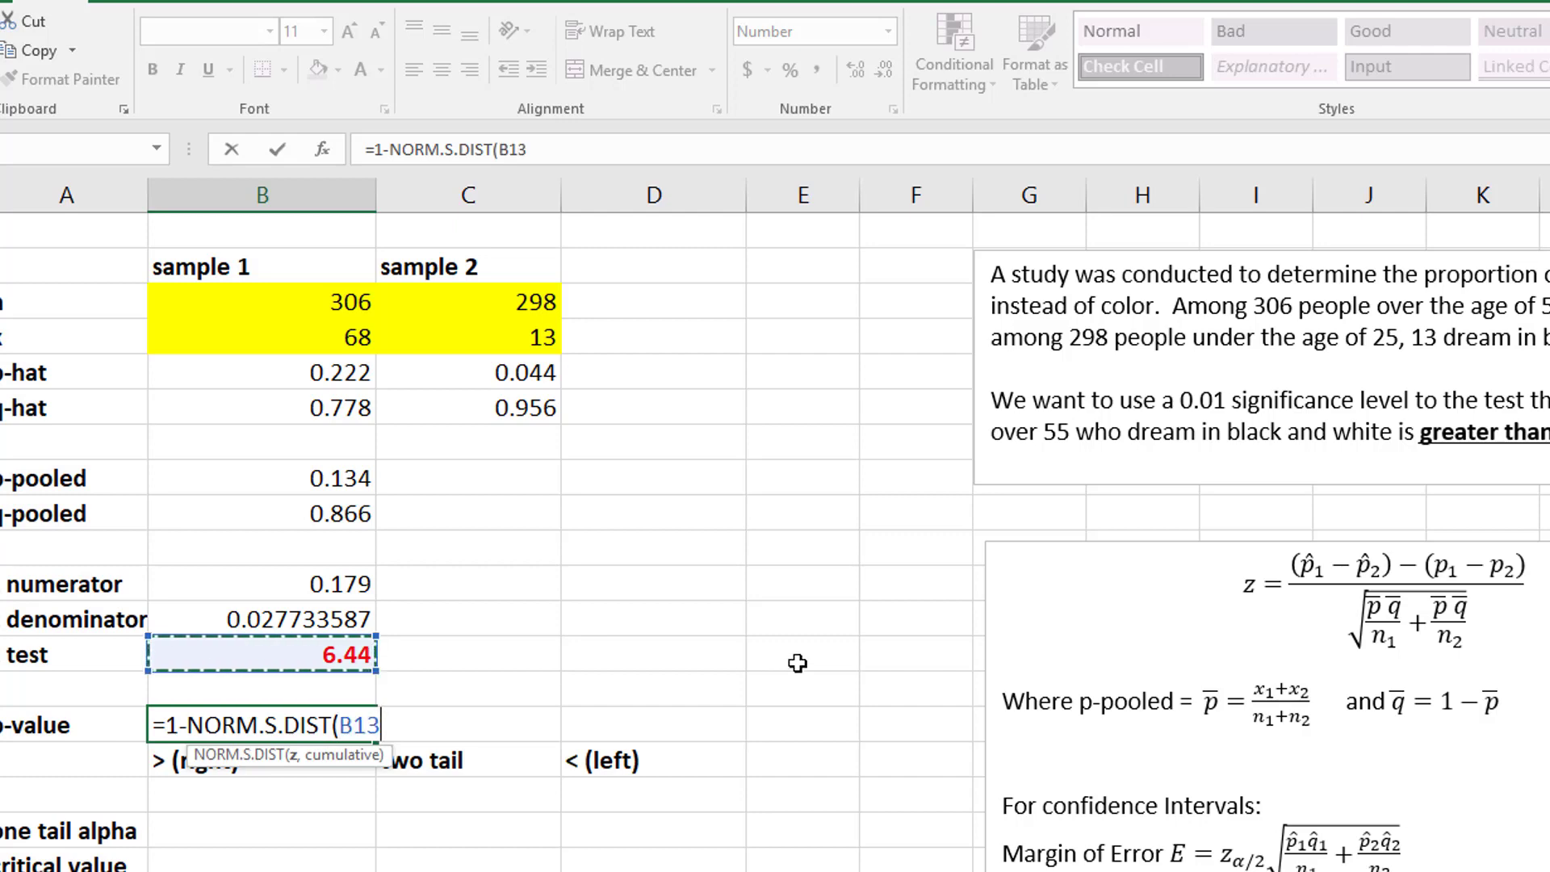
{"action": "type", "text": ",TRUE)"}
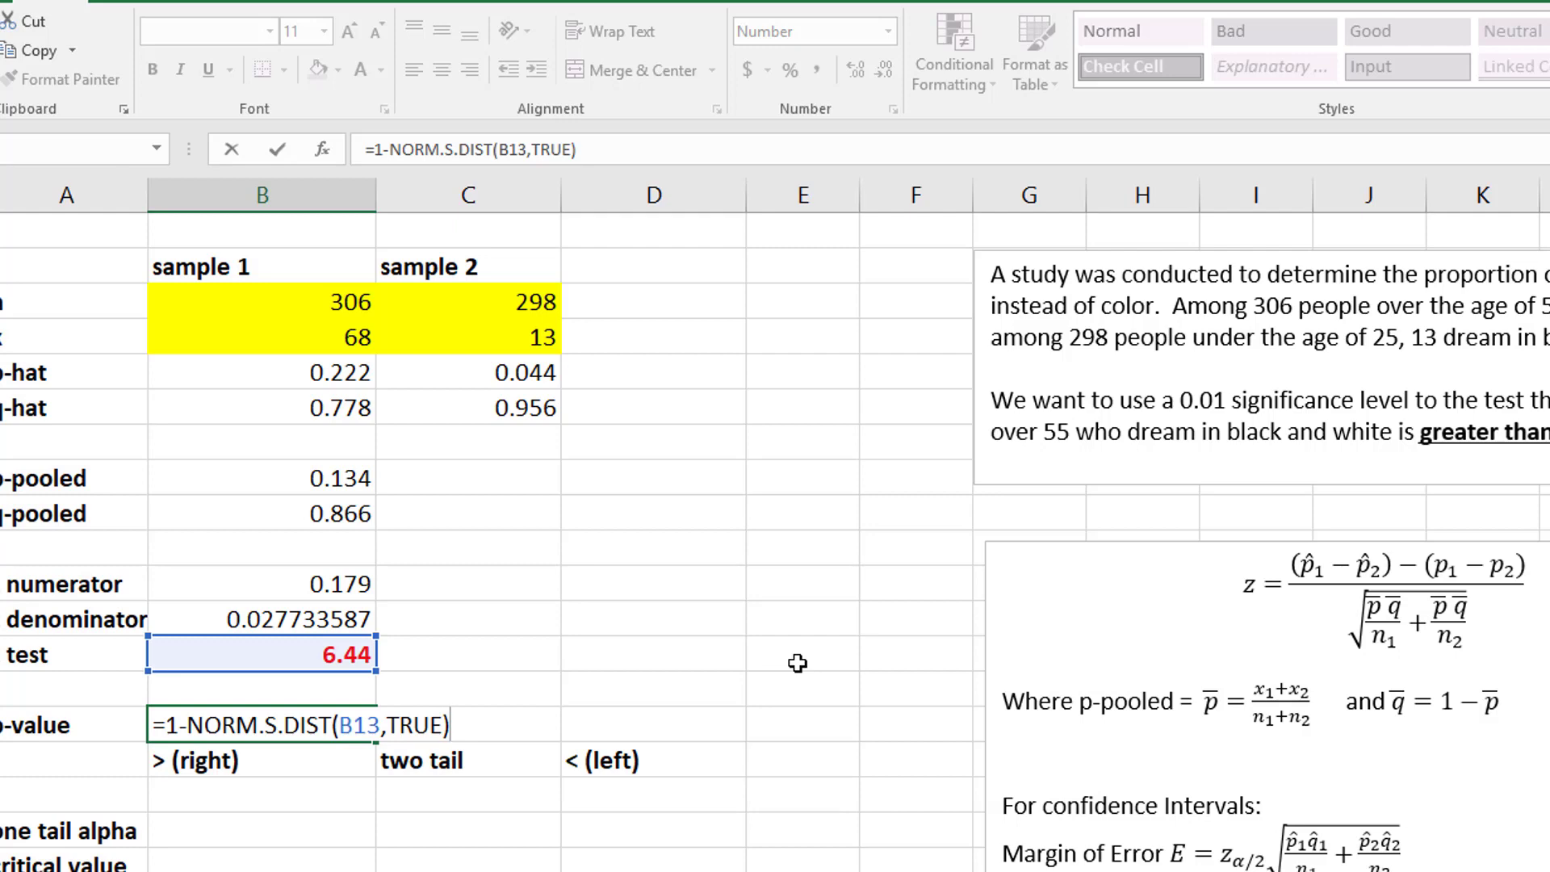
{"action": "key", "text": "Return"}
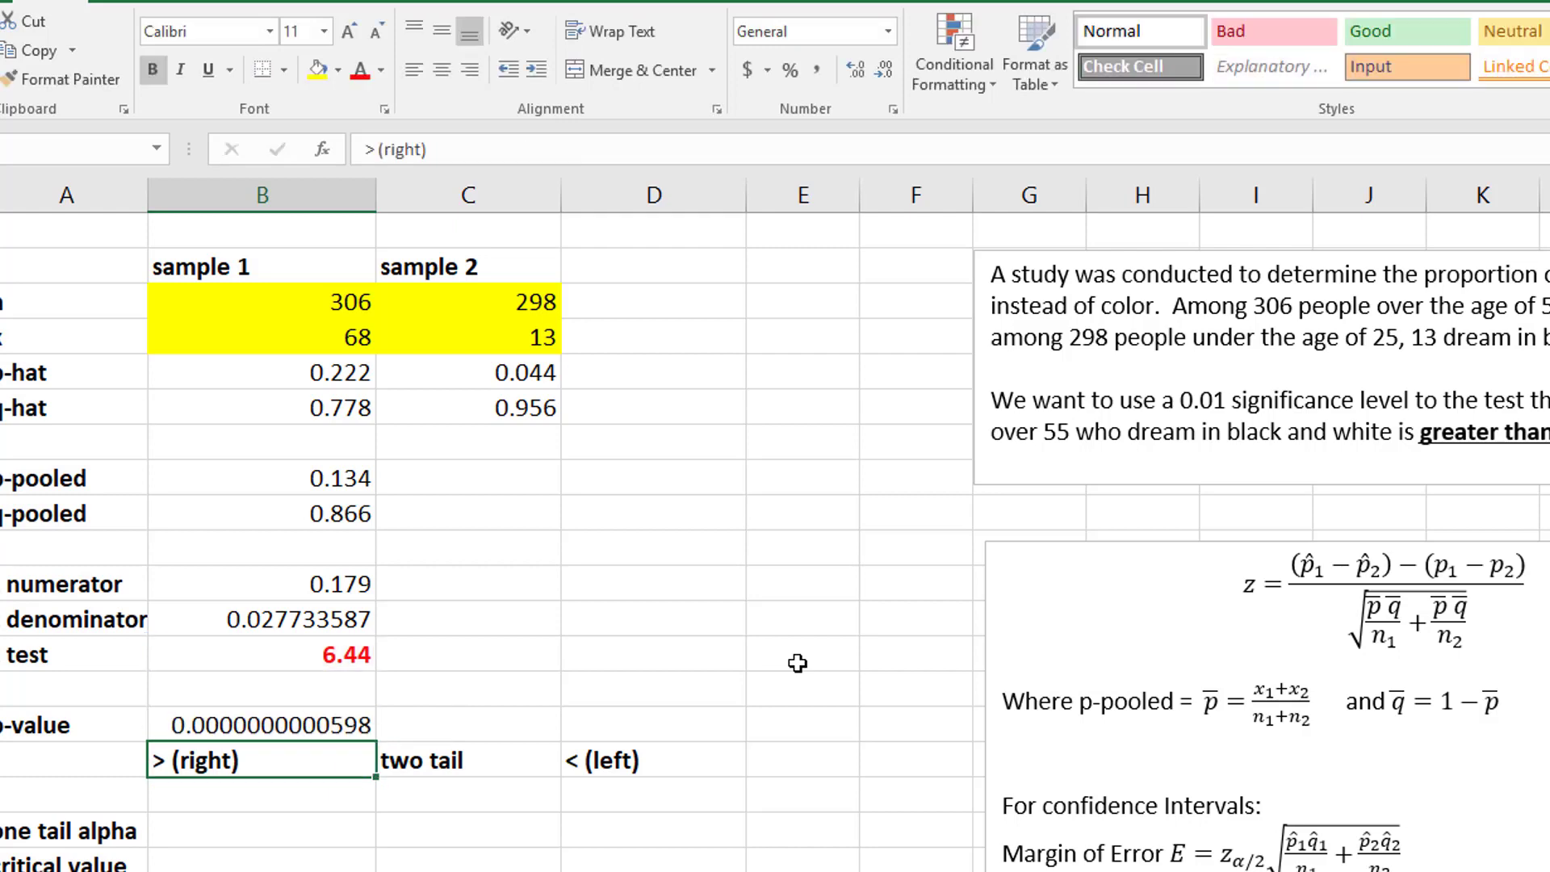
{"action": "left_click", "coordinate": [486, 724]}
{"action": "left_click", "coordinate": [638, 730]}
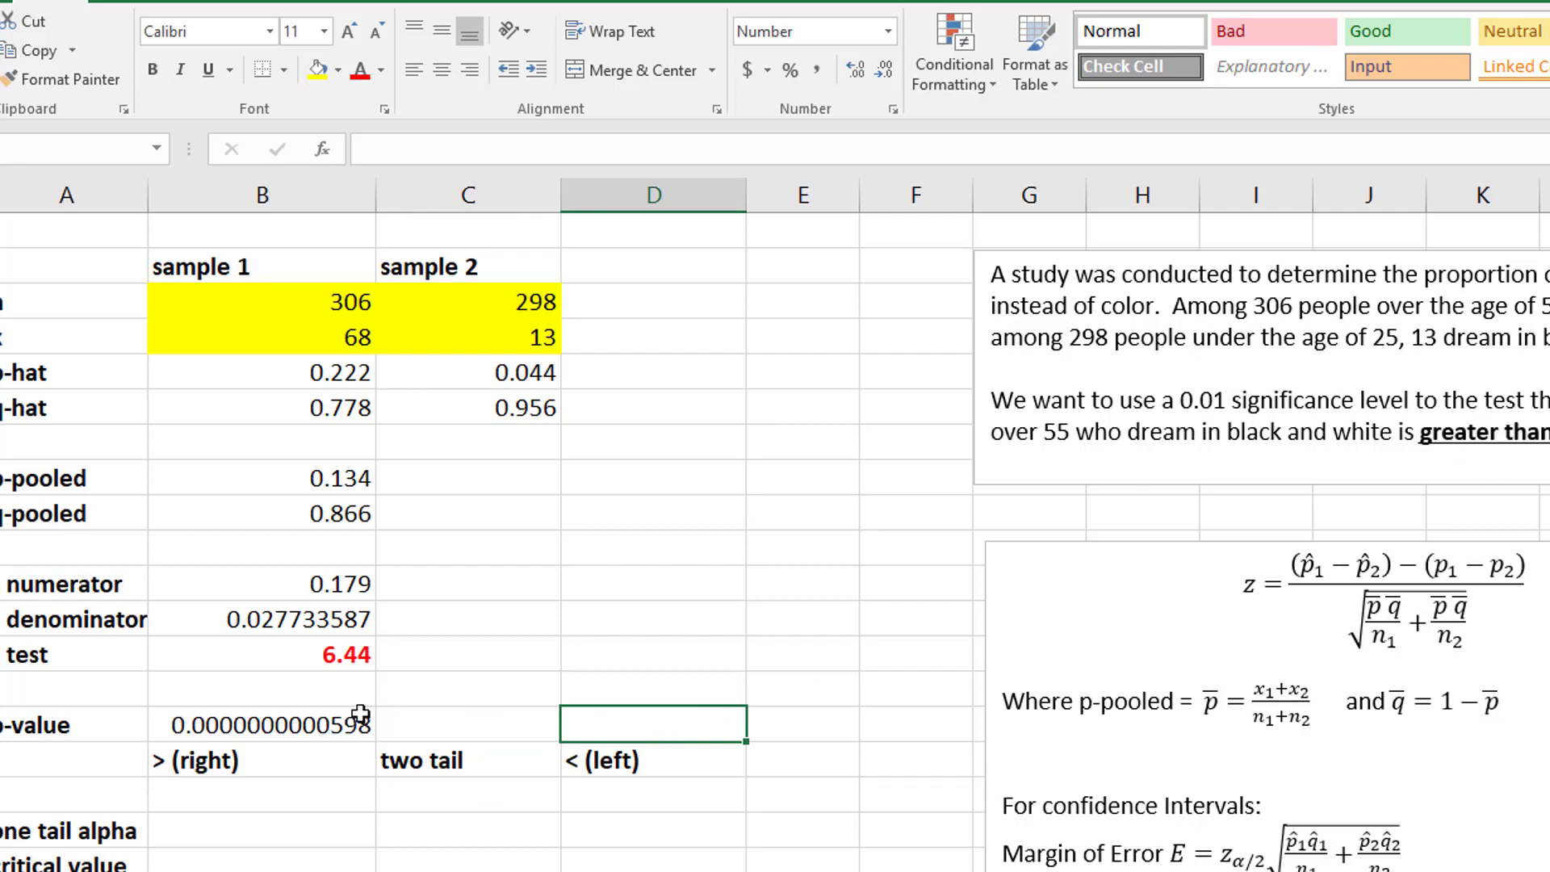
{"action": "left_click", "coordinate": [305, 728]}
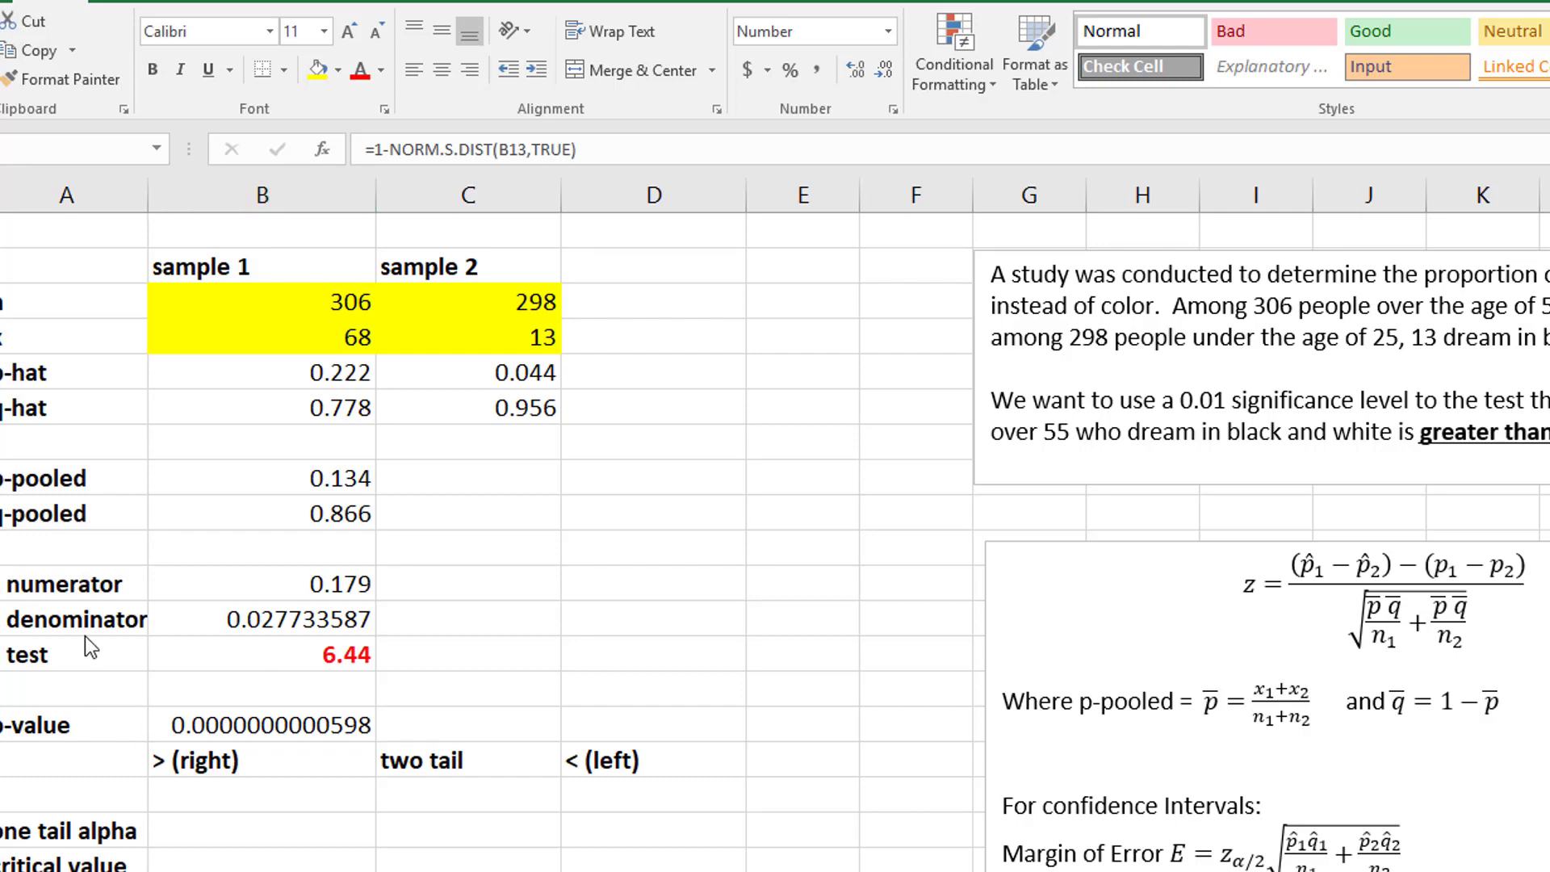
- Calculate the two-tail p-value in C15 by doubling the right-tail p-value with the formula =B15*2
{"action": "left_click", "coordinate": [498, 717]}
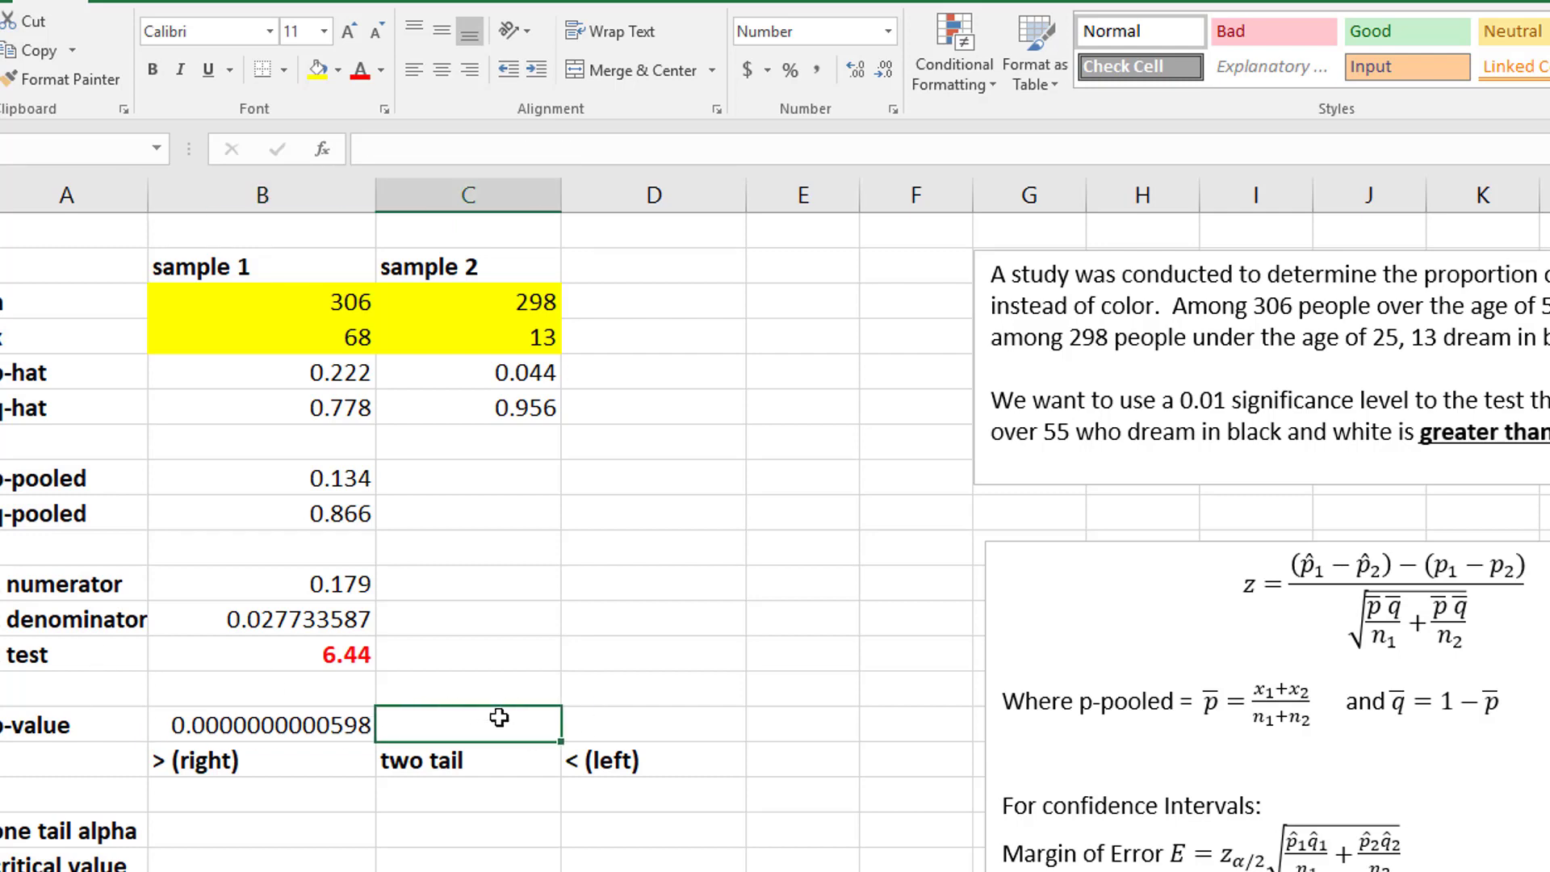
{"action": "type", "text": "="}
{"action": "left_click", "coordinate": [327, 725]}
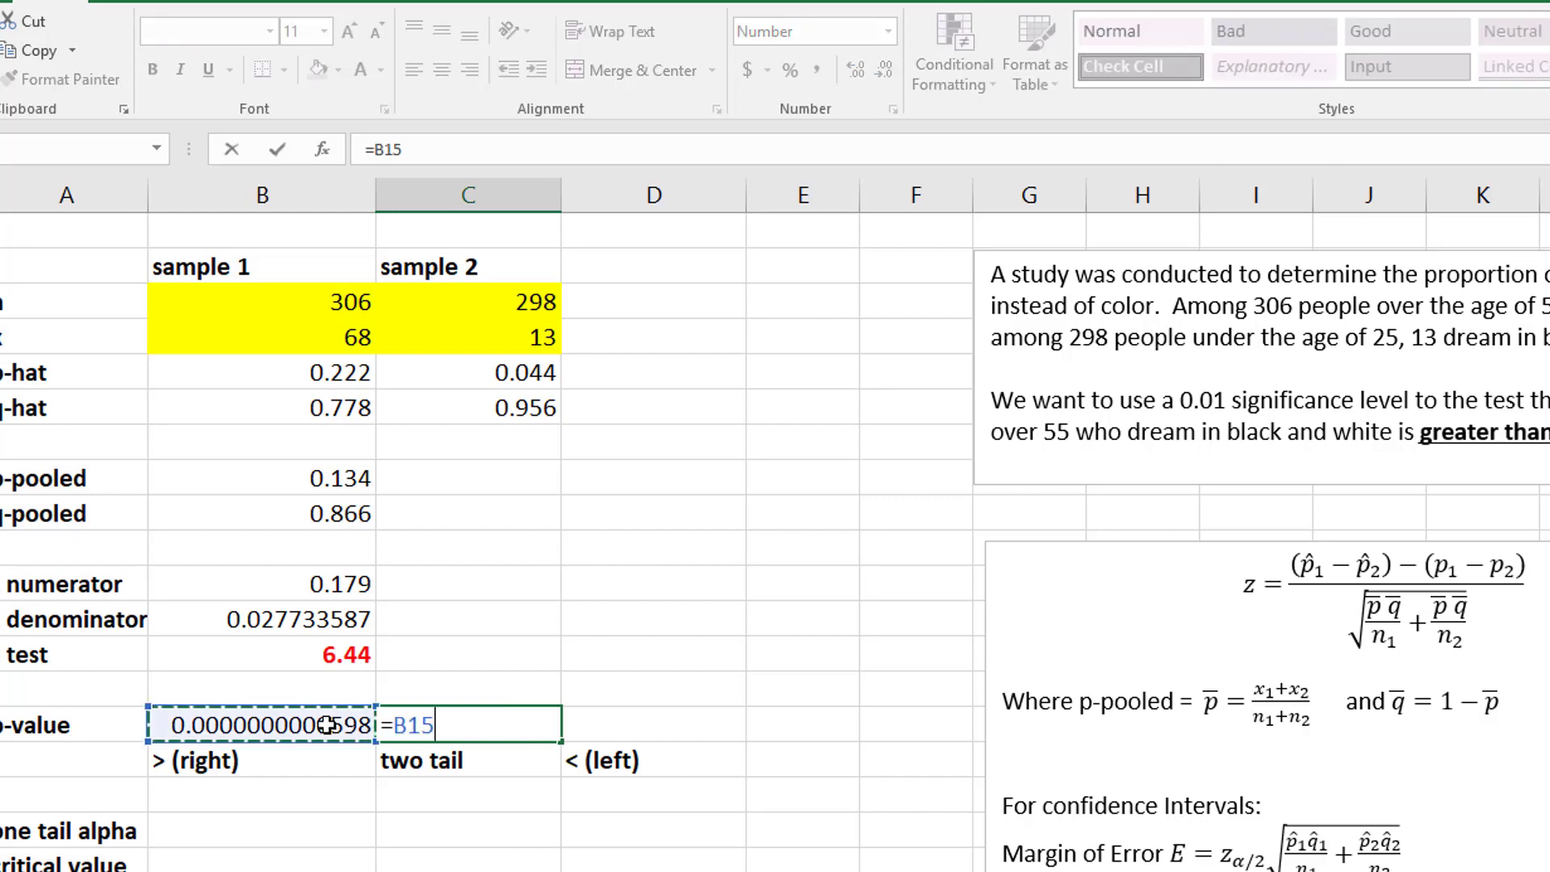
{"action": "type", "text": "*2"}
{"action": "key", "text": "Return"}
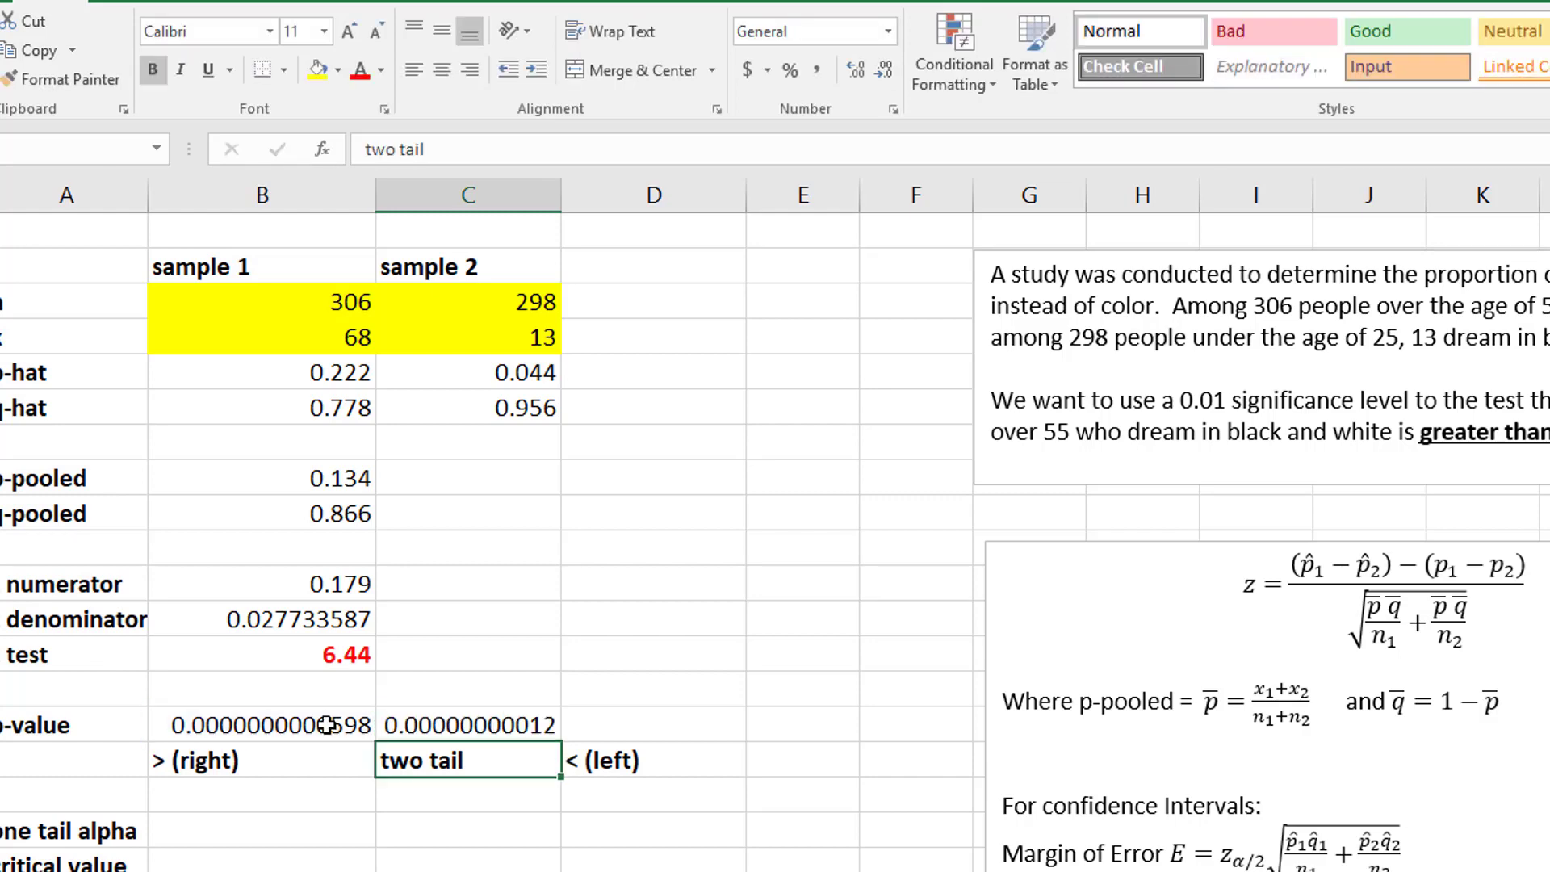
- Calculate the left-tail p-value in D15 from the z test statistic with the formula =NORM.S.DIST(B13,TRUE)
{"action": "left_click", "coordinate": [589, 729]}
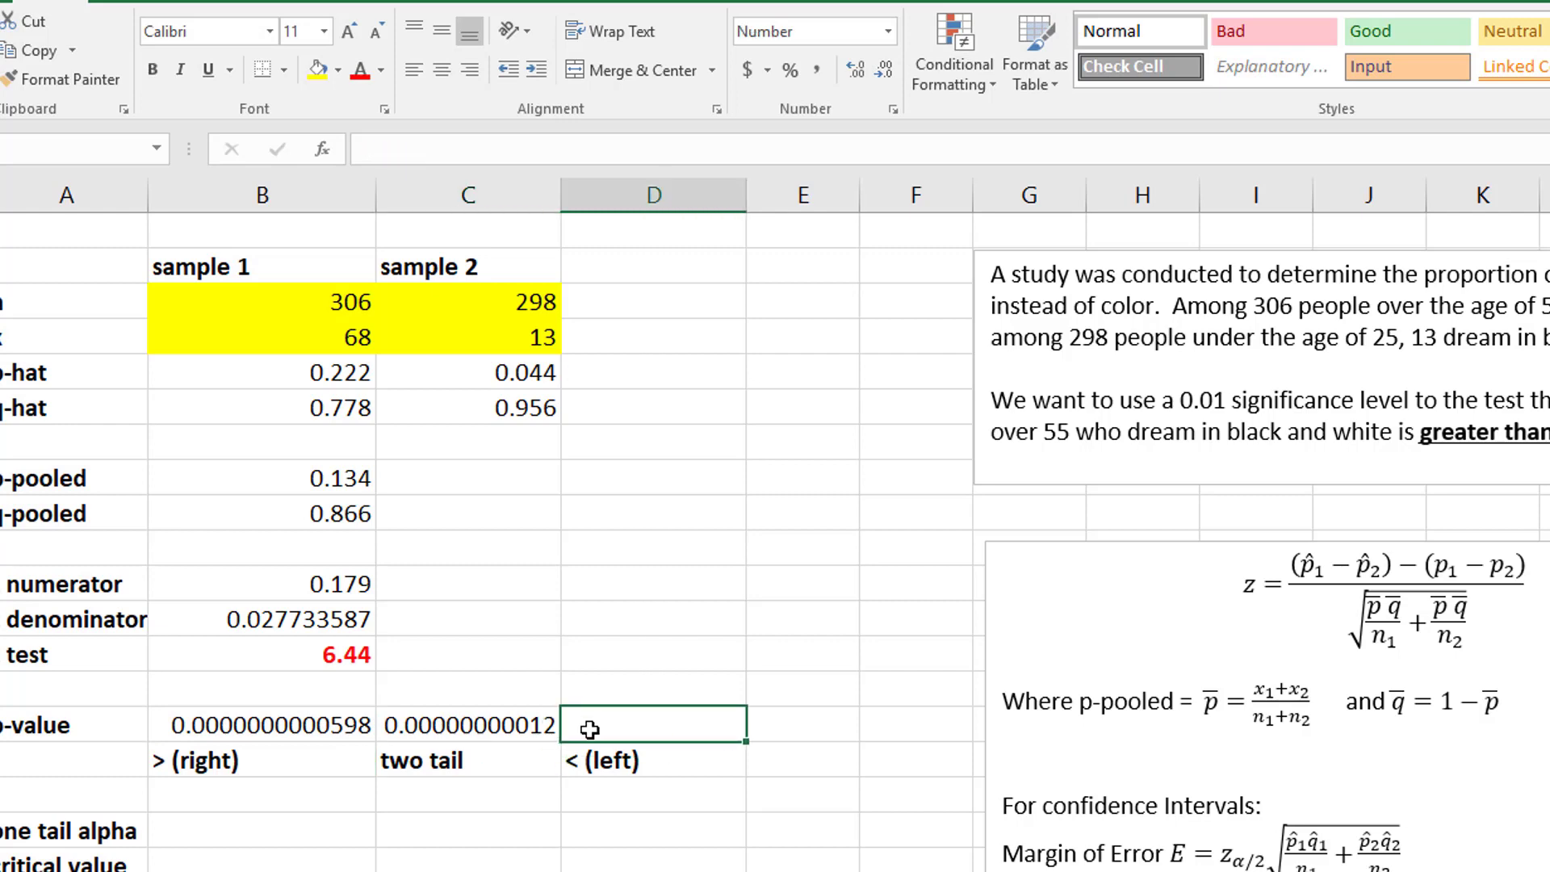
{"action": "type", "text": "="}
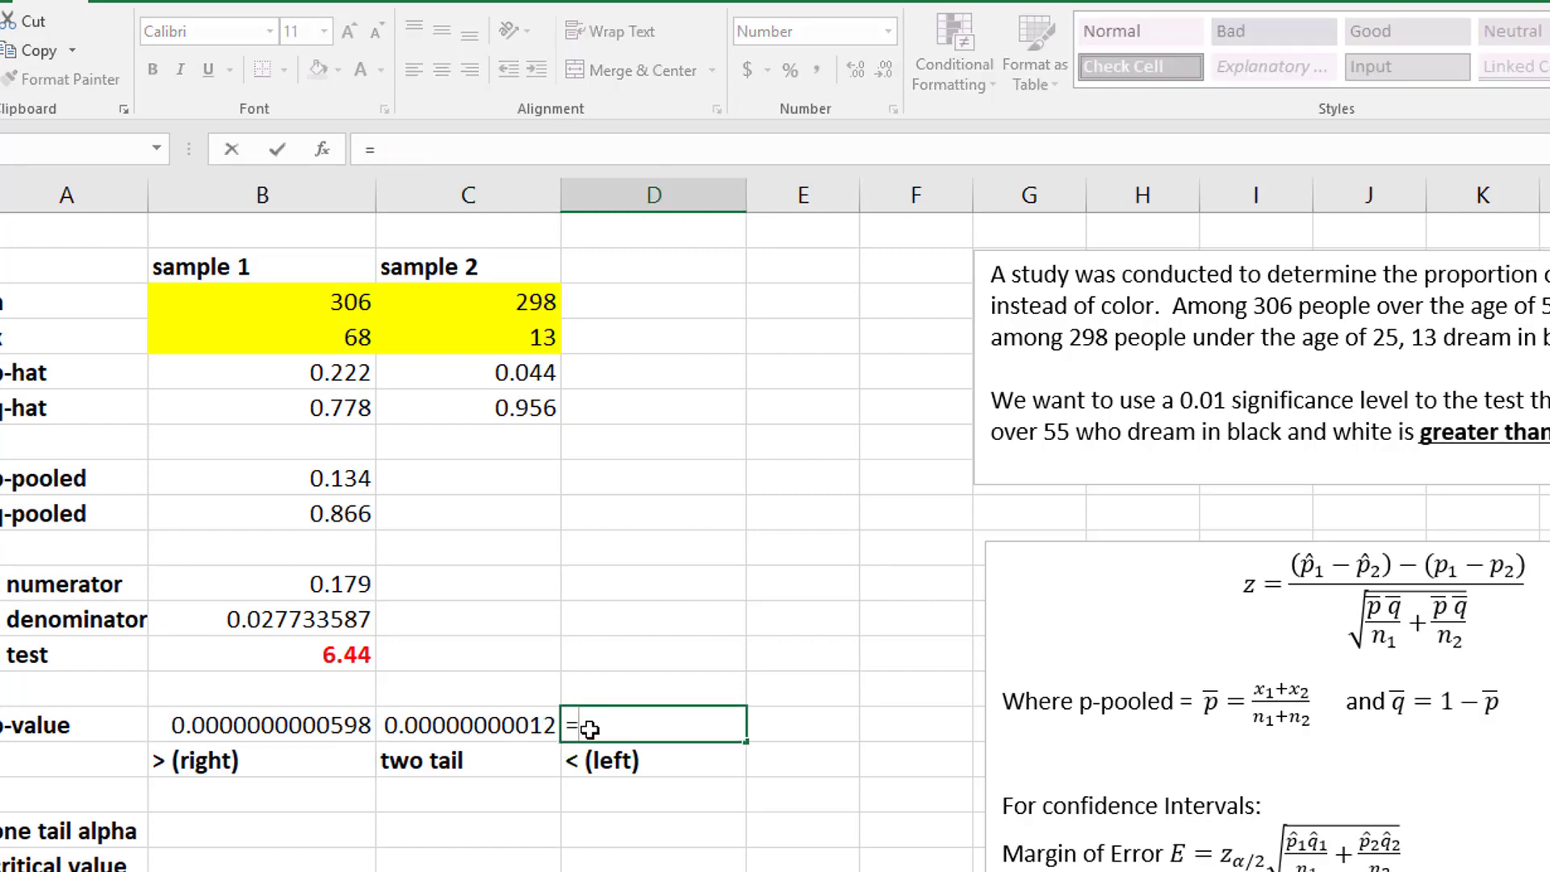
{"action": "type", "text": "NORM.S."}
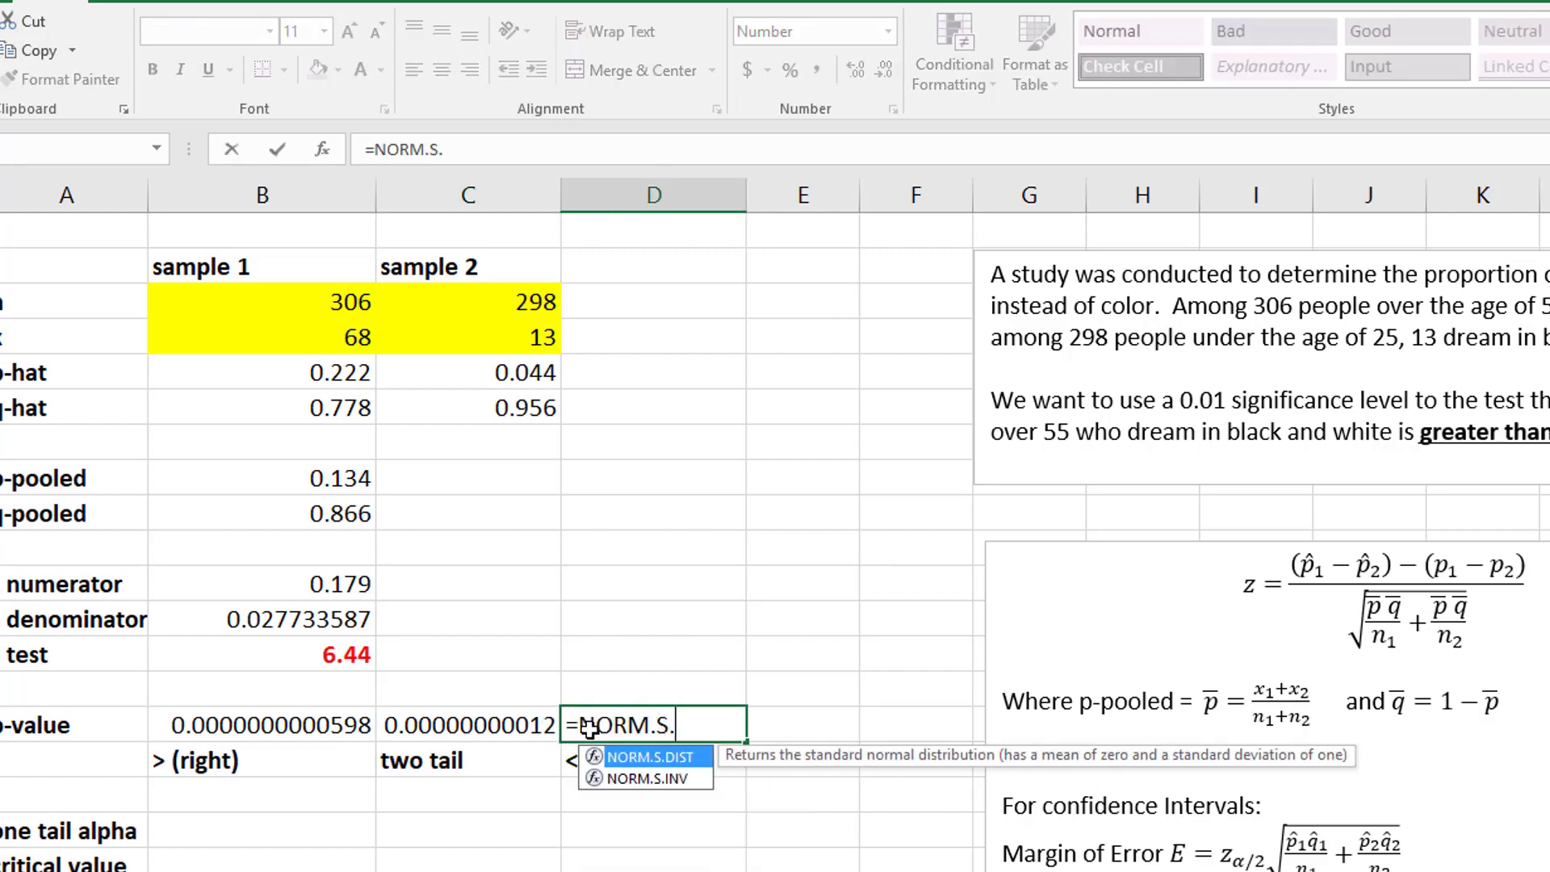
{"action": "type", "text": "DIST("}
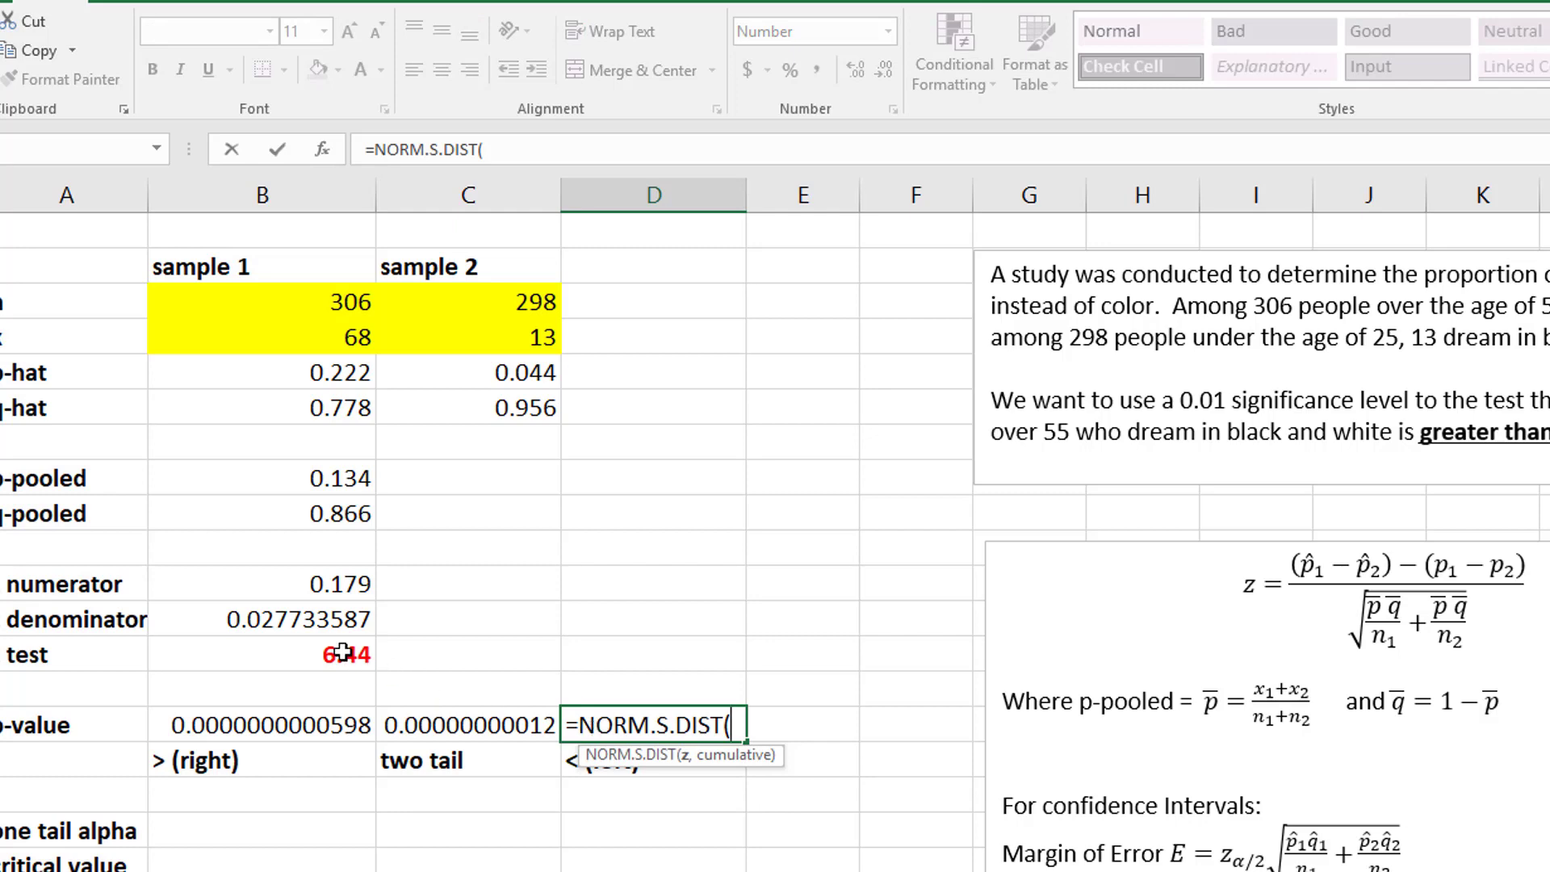
{"action": "left_click", "coordinate": [343, 652]}
{"action": "type", "text": ",TR"}
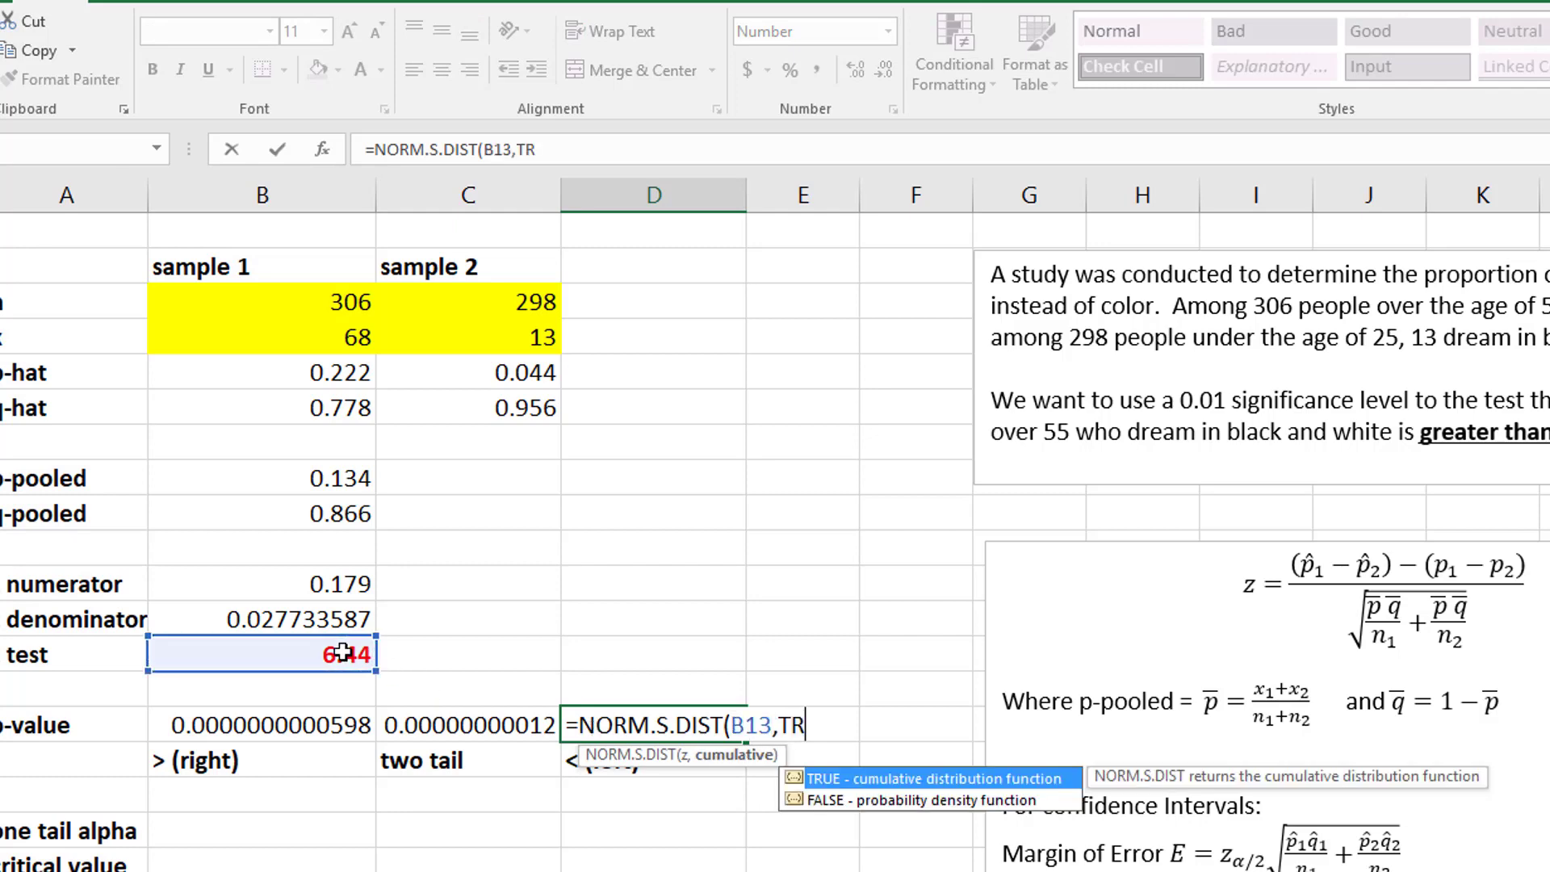
{"action": "type", "text": "UE)"}
{"action": "key", "text": "Return"}
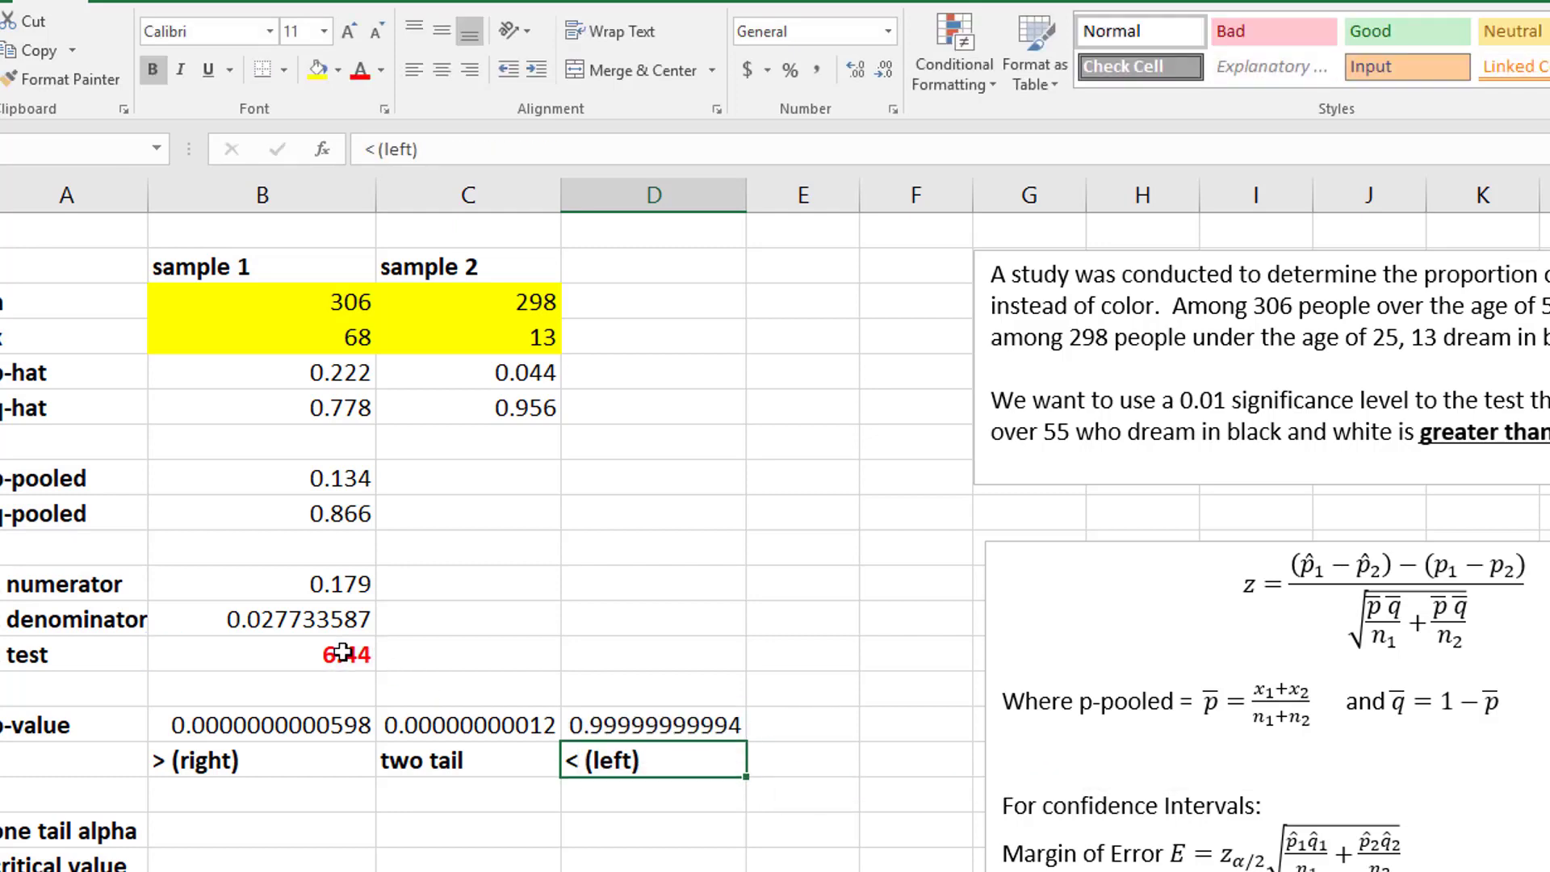
- Review the right-tail, two-tail and left-tail p-value cells B15, C15 and D15 and their formulas
{"action": "left_click", "coordinate": [256, 724]}
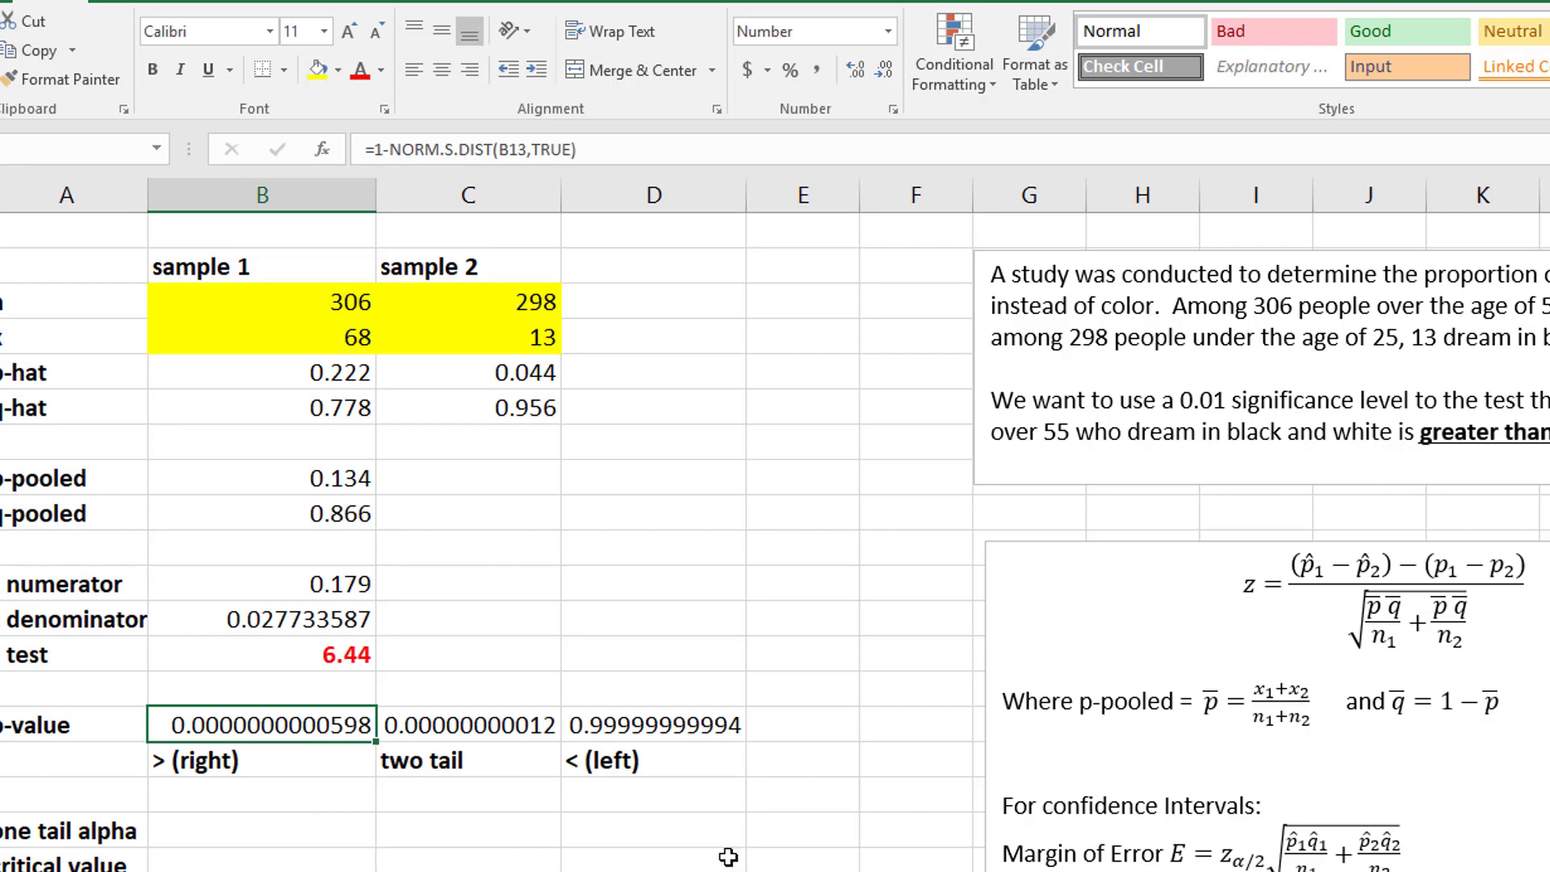
{"action": "left_click", "coordinate": [495, 720]}
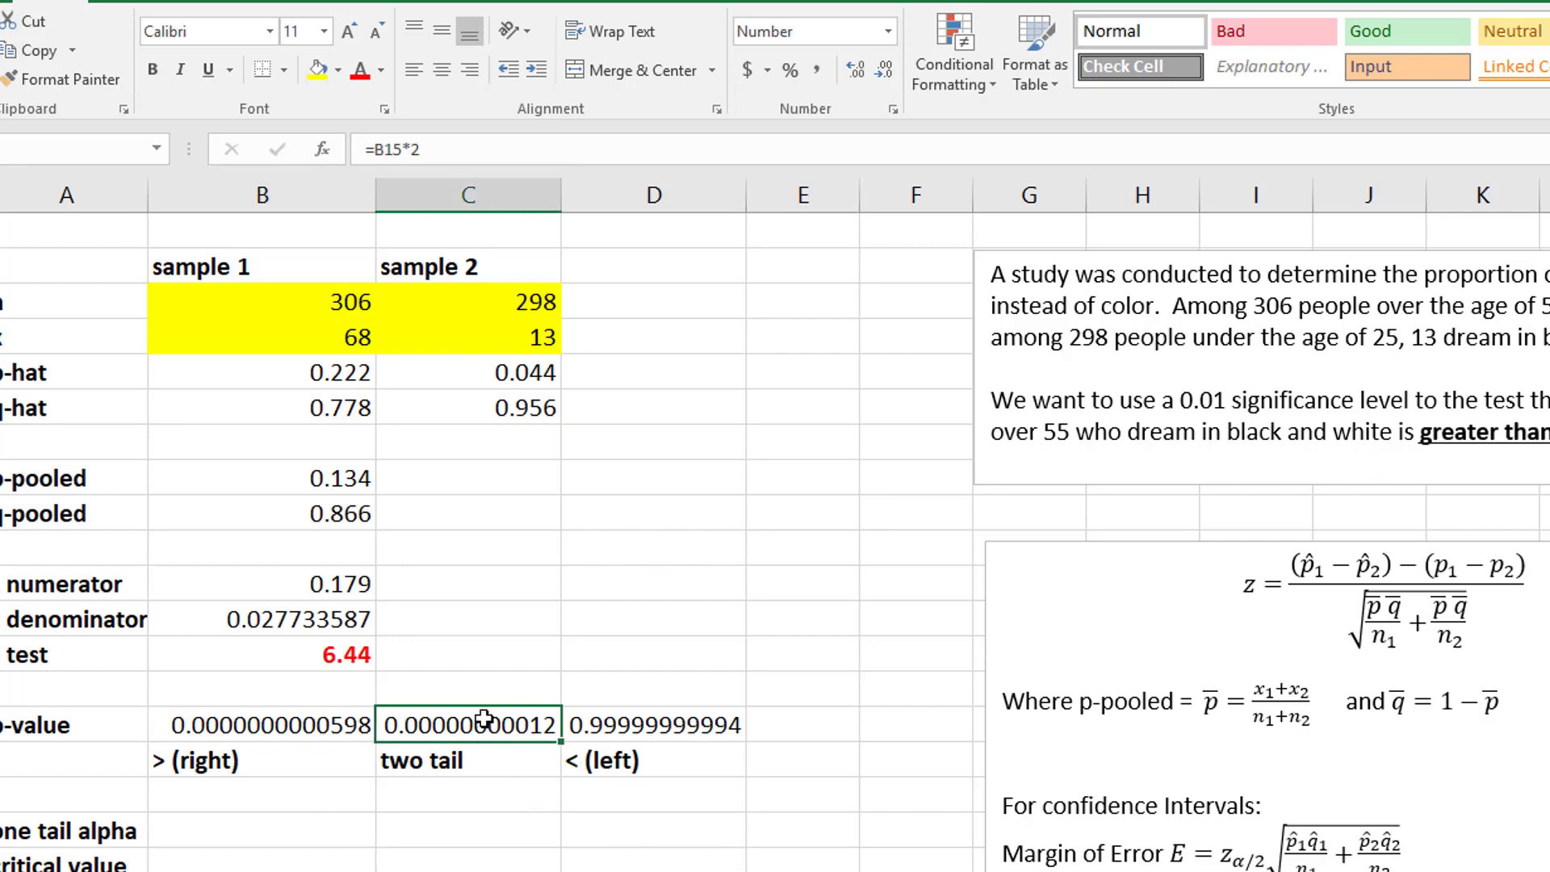
{"action": "left_click", "coordinate": [613, 719]}
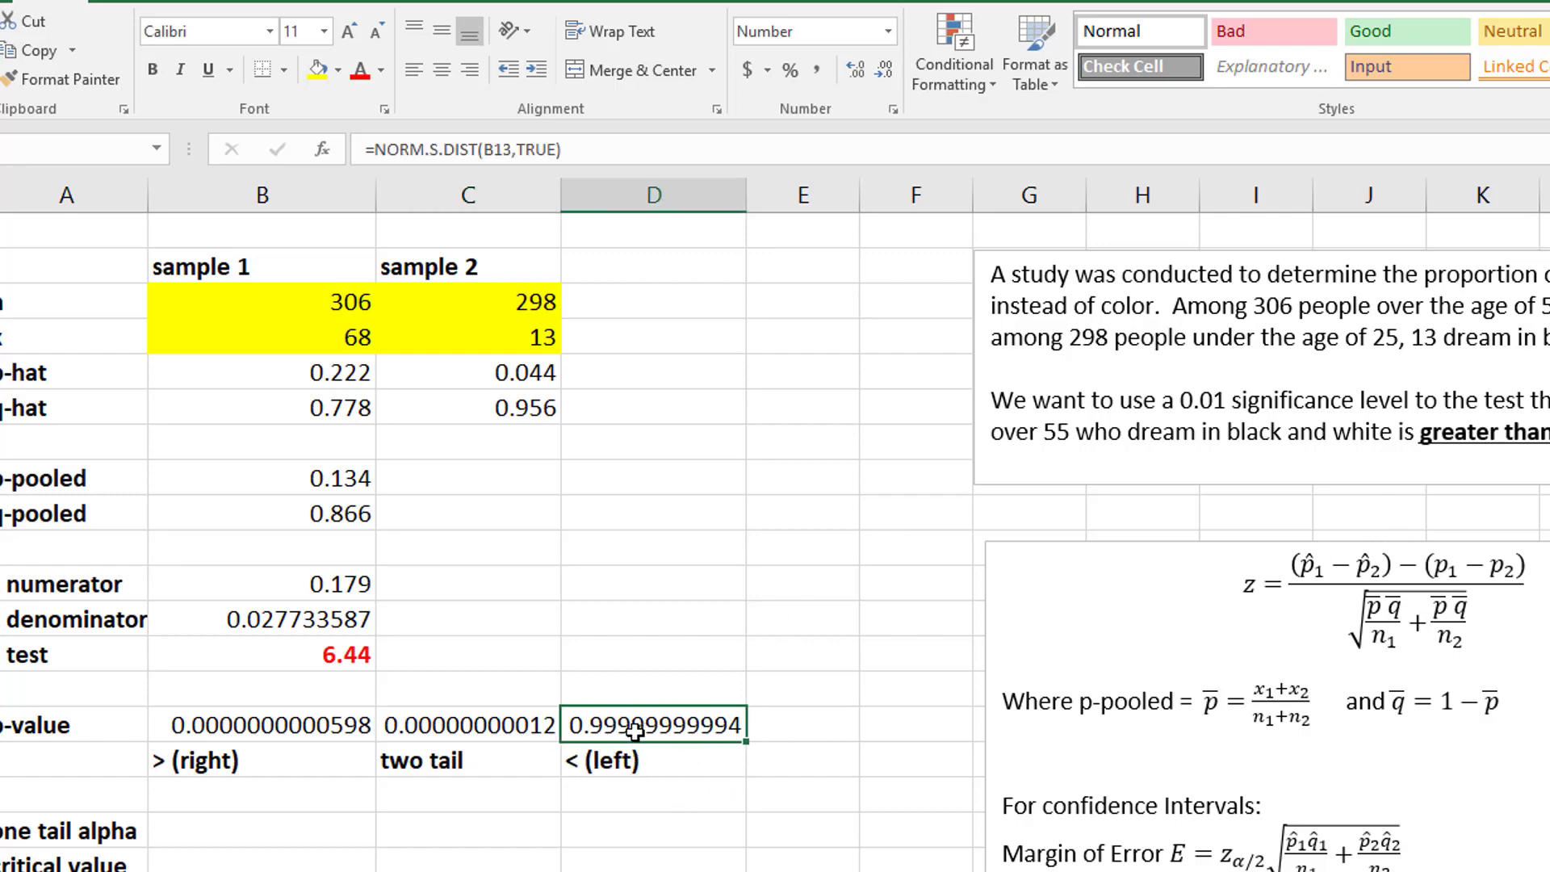
{"action": "left_click", "coordinate": [501, 725]}
{"action": "left_click", "coordinate": [703, 724]}
- Enter 0.01 as the one tail alpha in B18 and highlight the cell with a yellow fill
{"action": "left_click", "coordinate": [327, 843]}
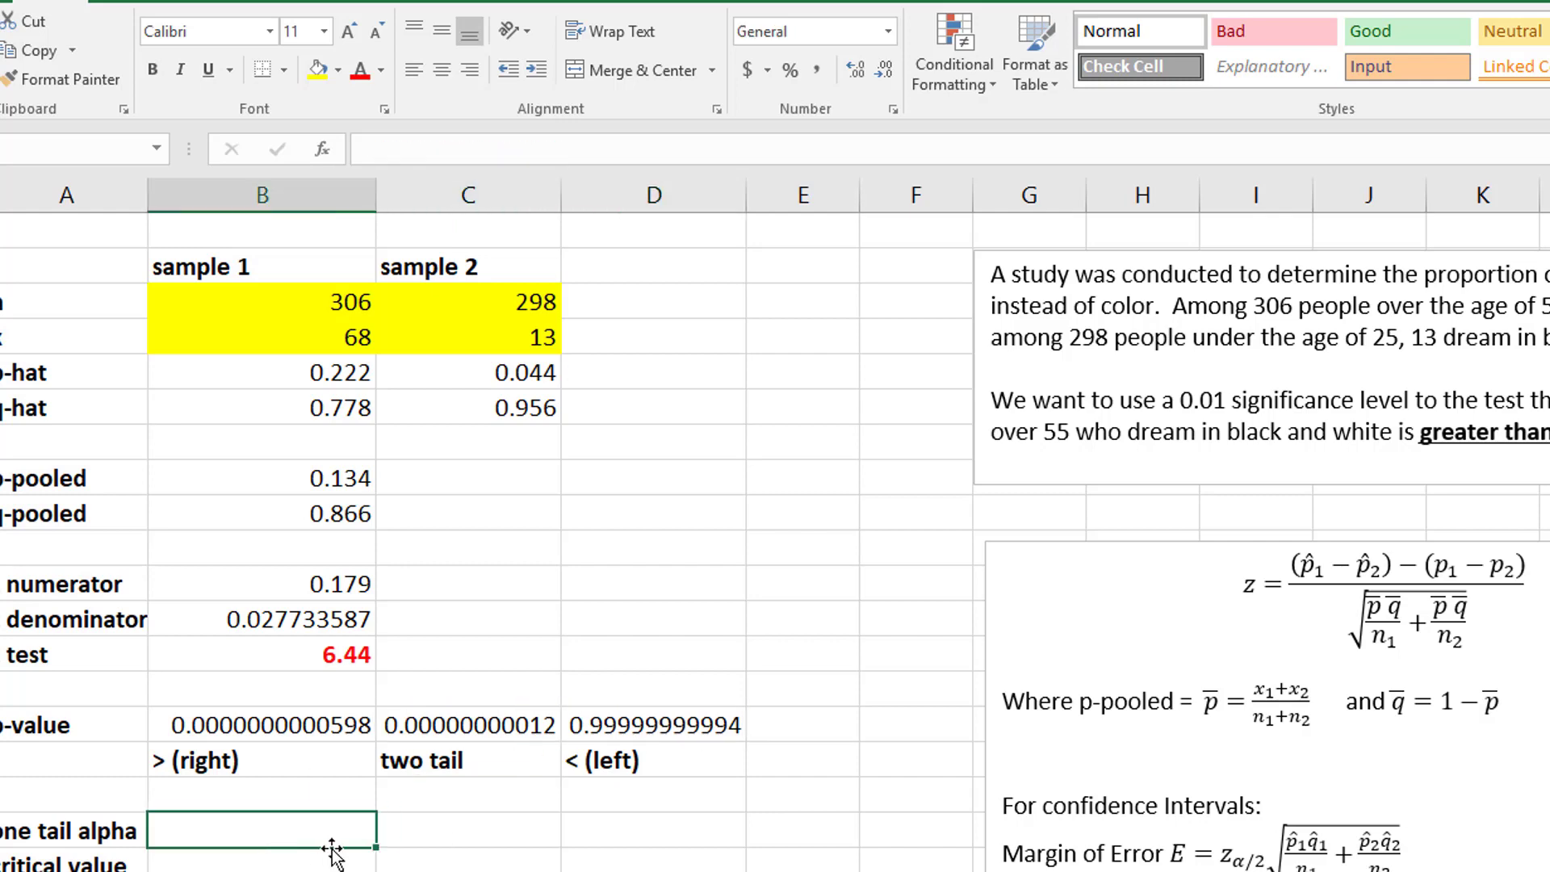
{"action": "type", "text": "0.01"}
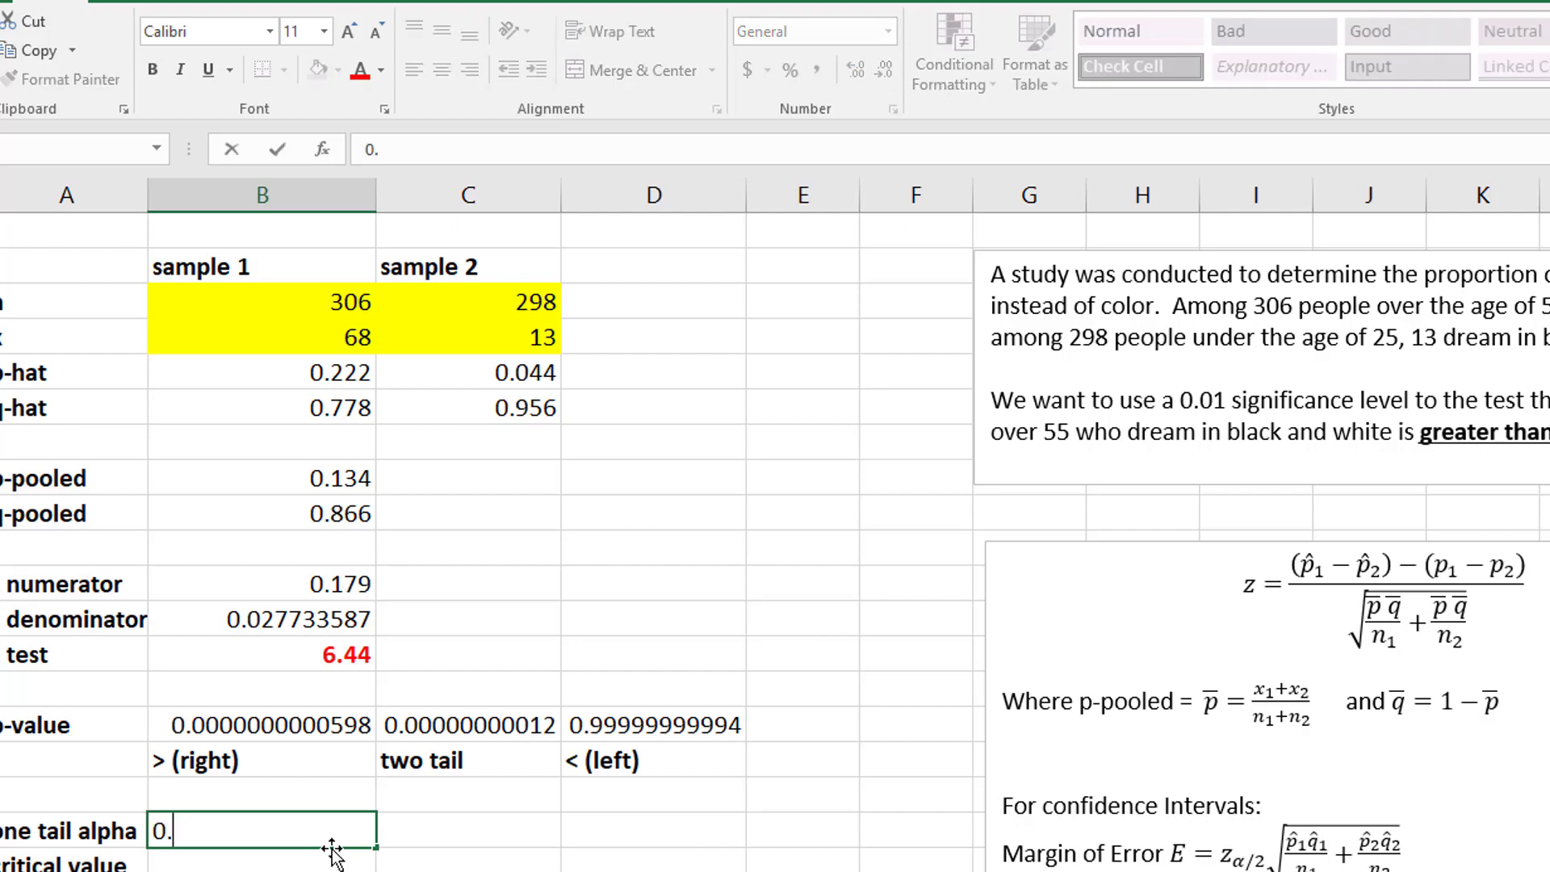
{"action": "key", "text": "Return"}
{"action": "left_click", "coordinate": [327, 831]}
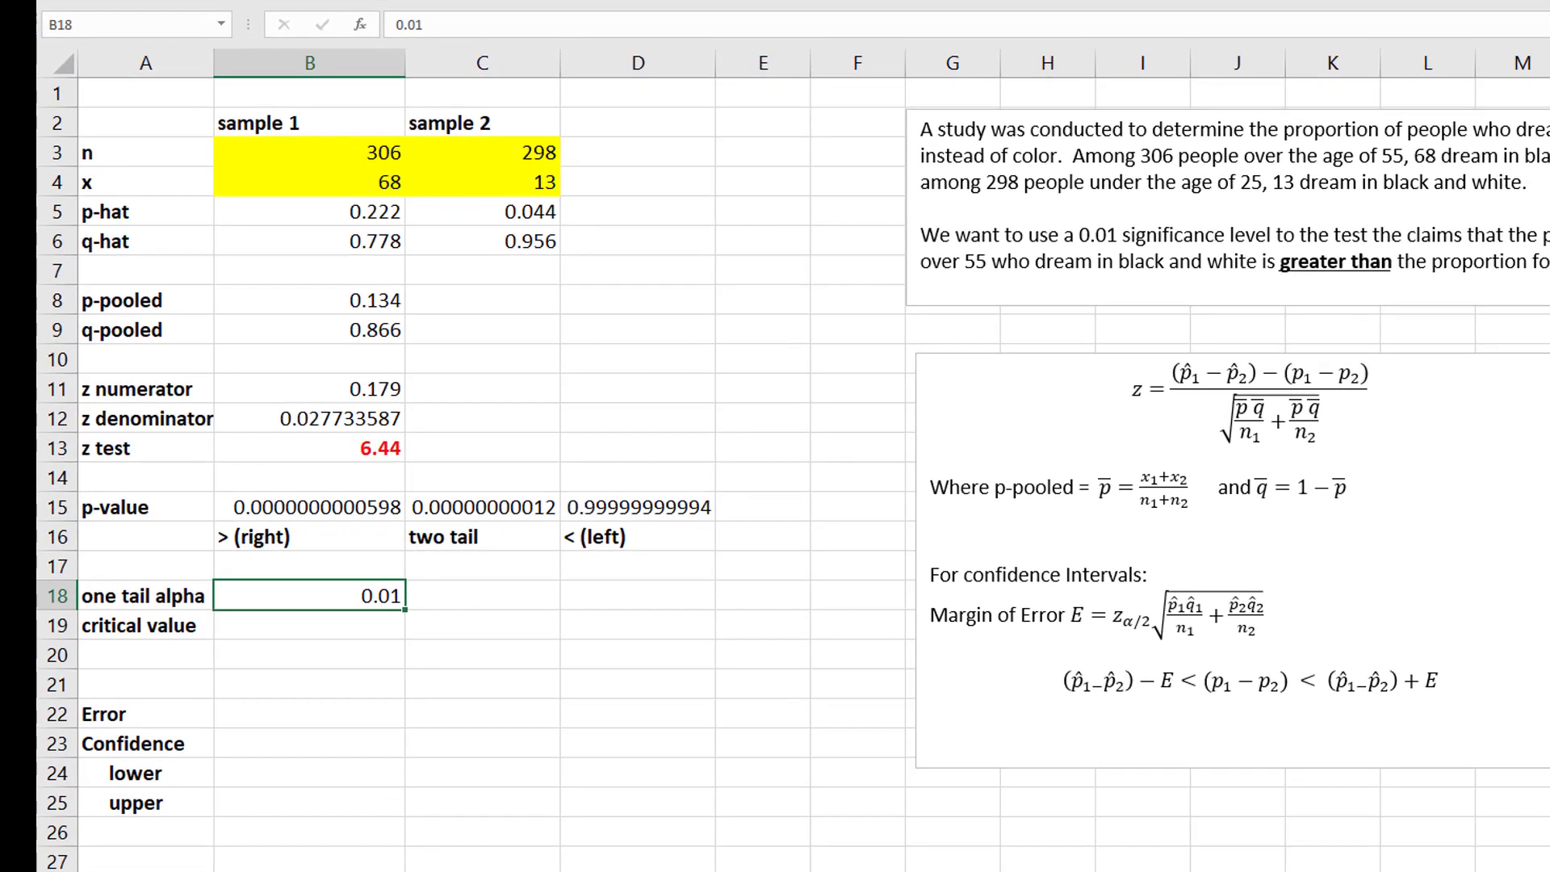
{"action": "left_click", "coordinate": [389, 2]}
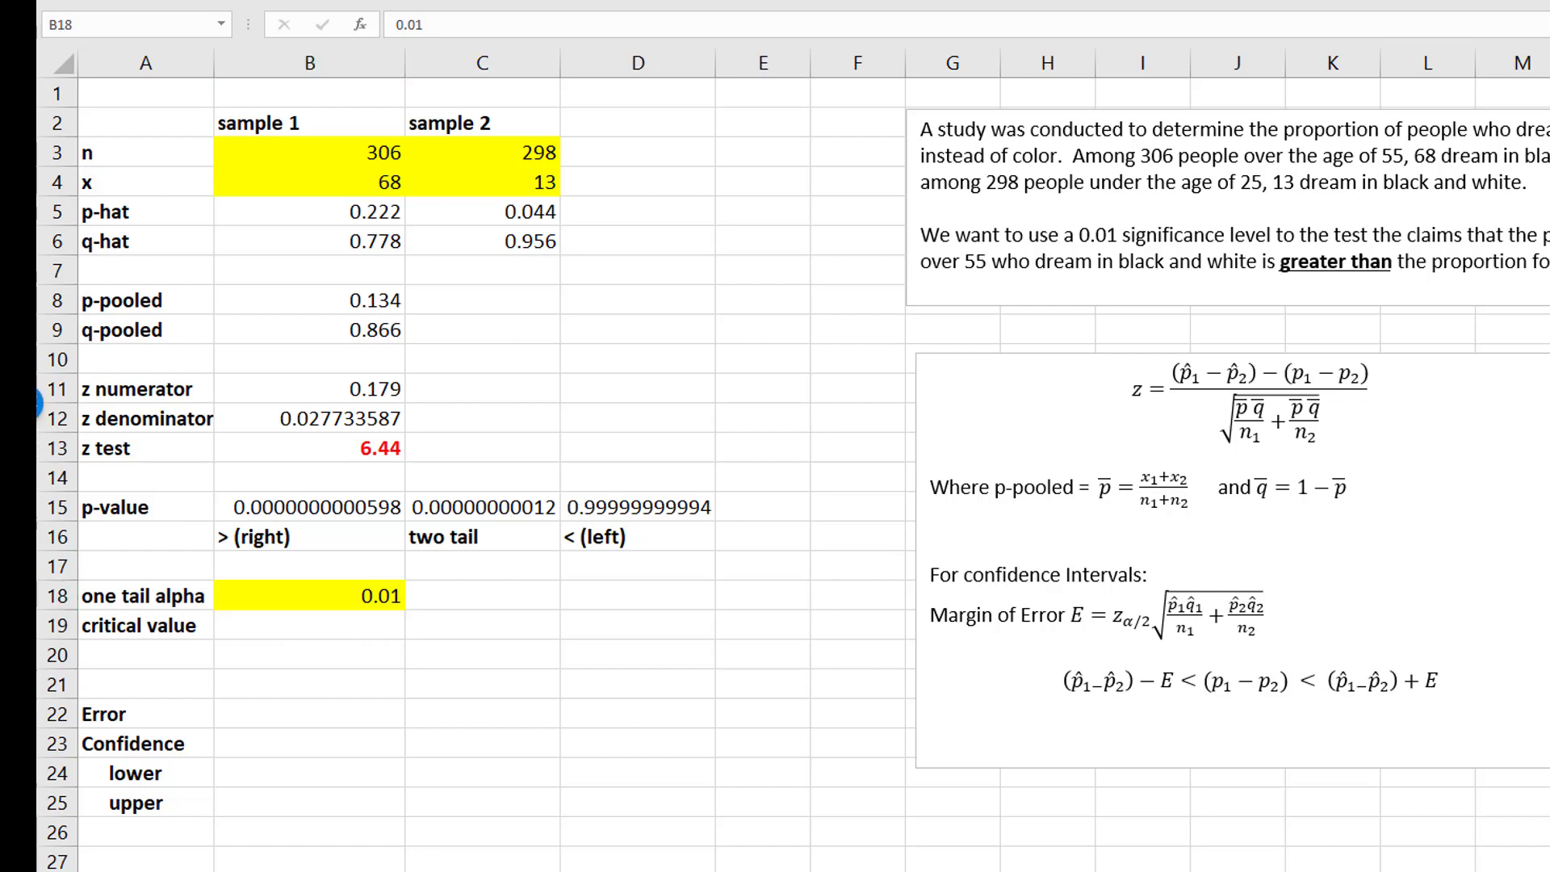
- Calculate the right-tail critical value in B19 from the one tail alpha with the formula =NORM.S.INV(1-B18)
{"action": "left_click", "coordinate": [329, 631]}
{"action": "type", "text": "="}
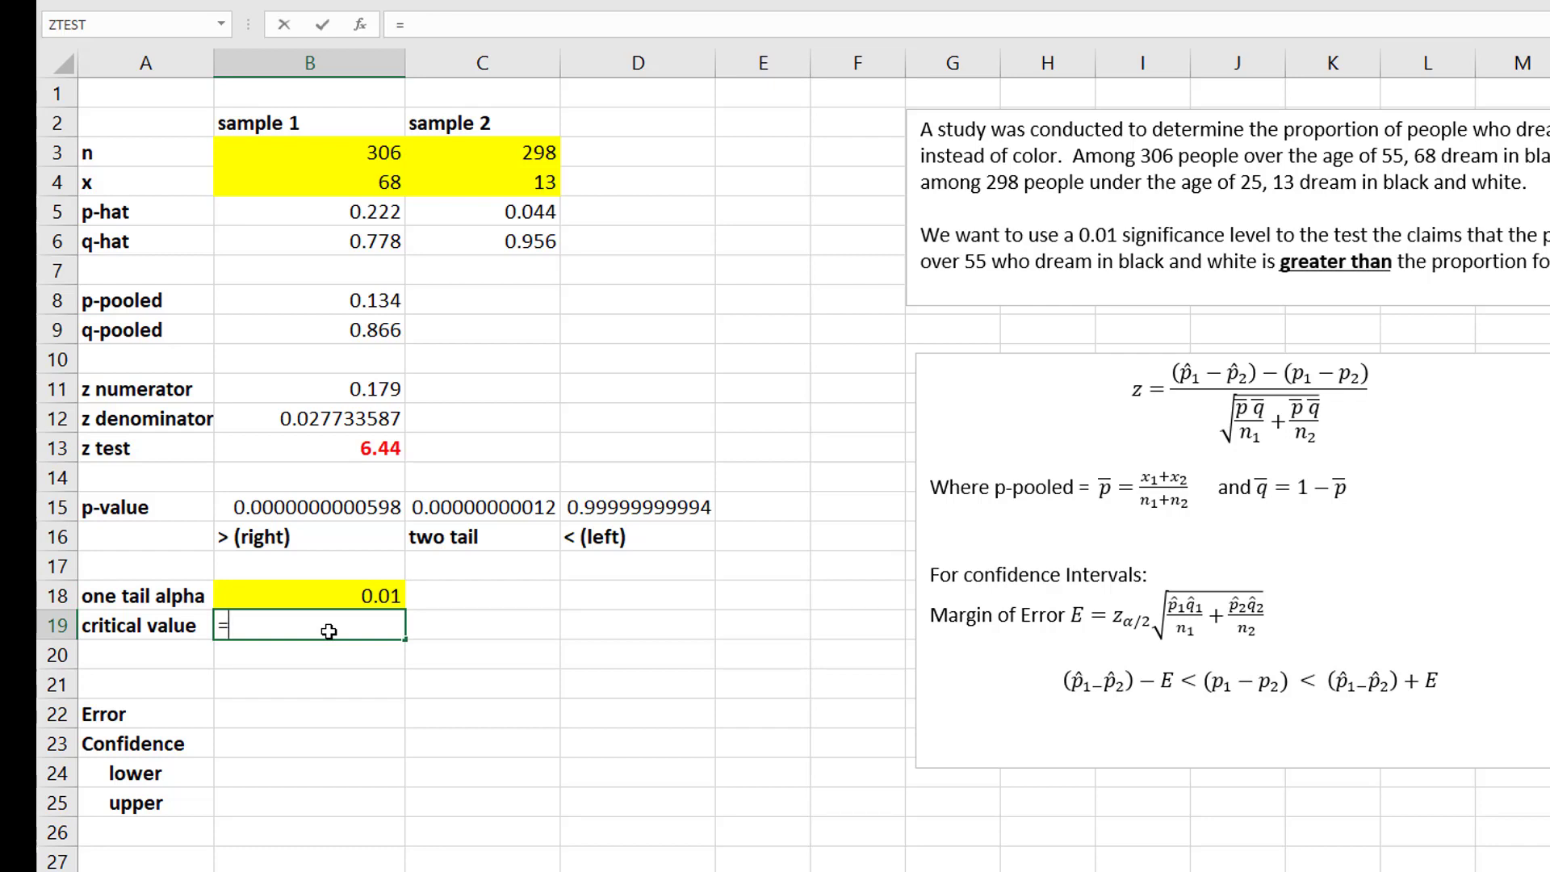
{"action": "type", "text": "NORM"}
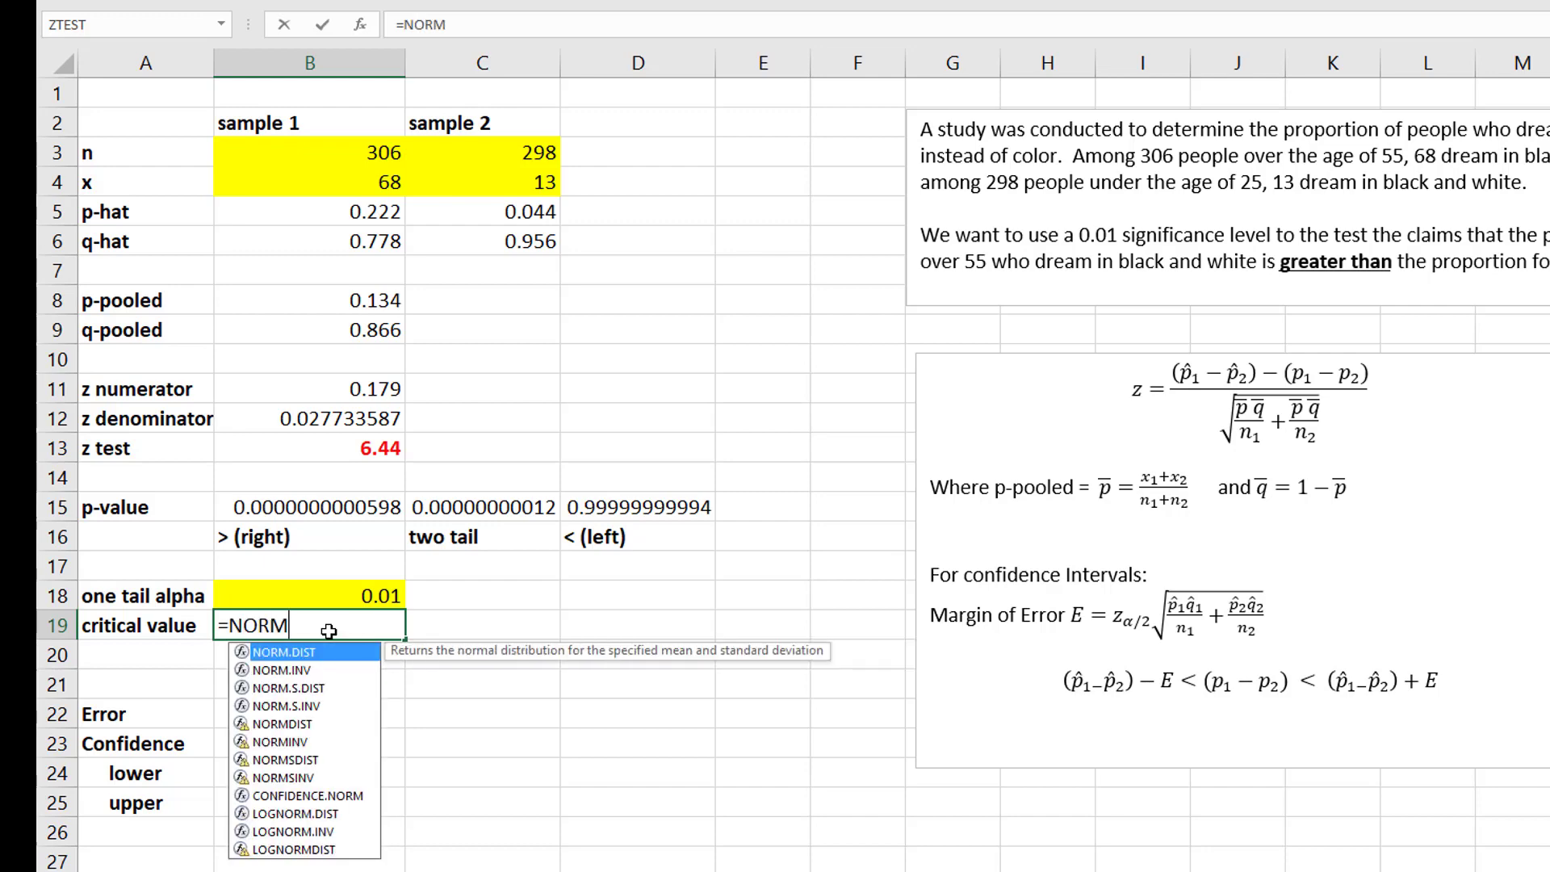
{"action": "type", "text": ".S.INV("}
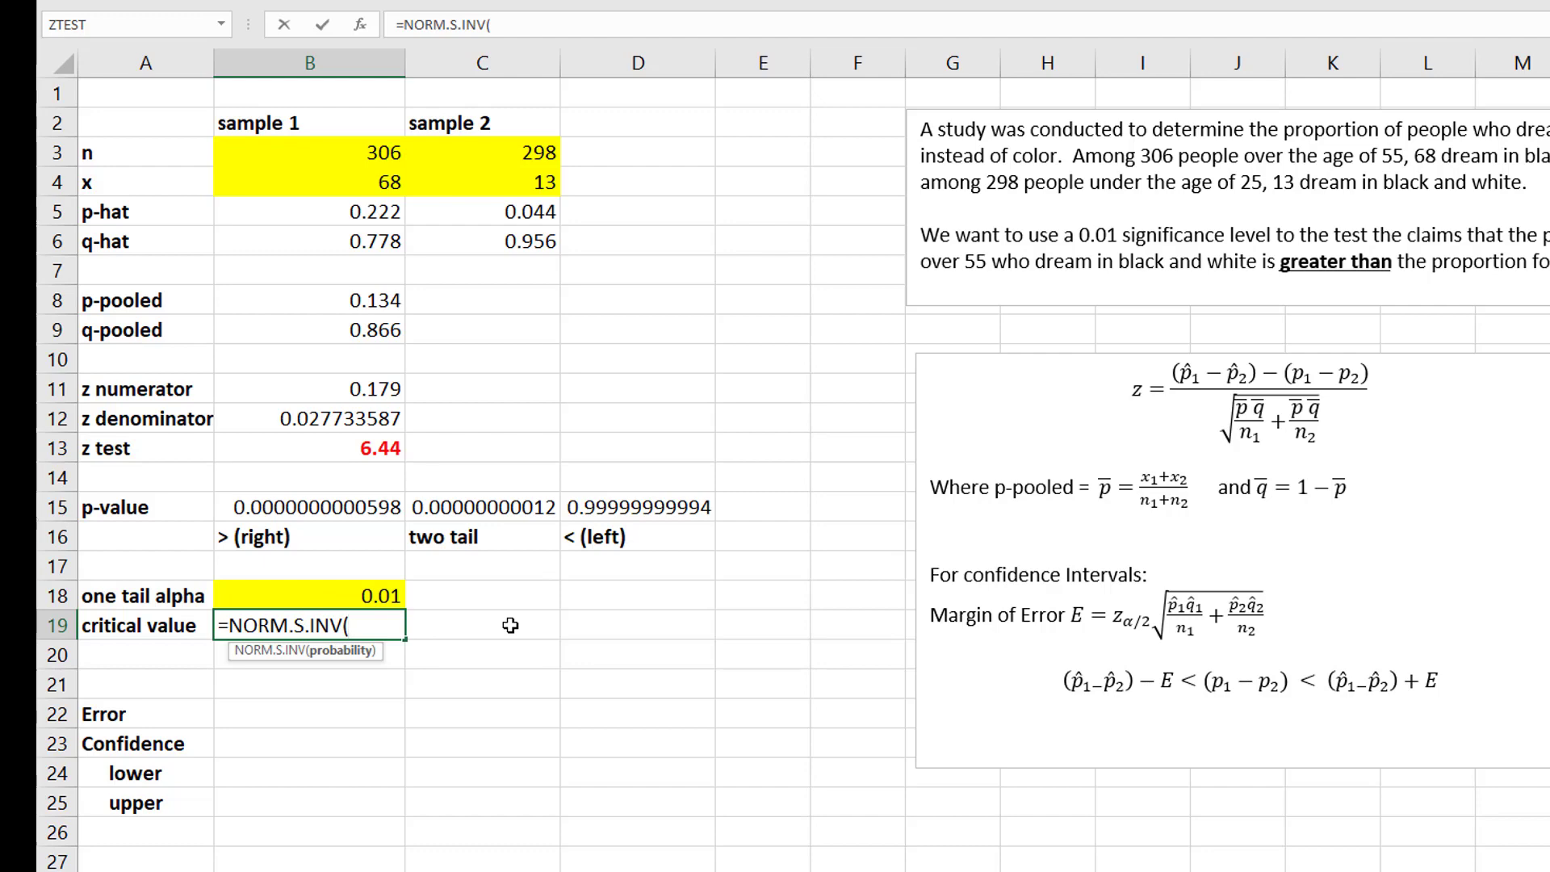
{"action": "type", "text": "1-"}
{"action": "left_click", "coordinate": [397, 596]}
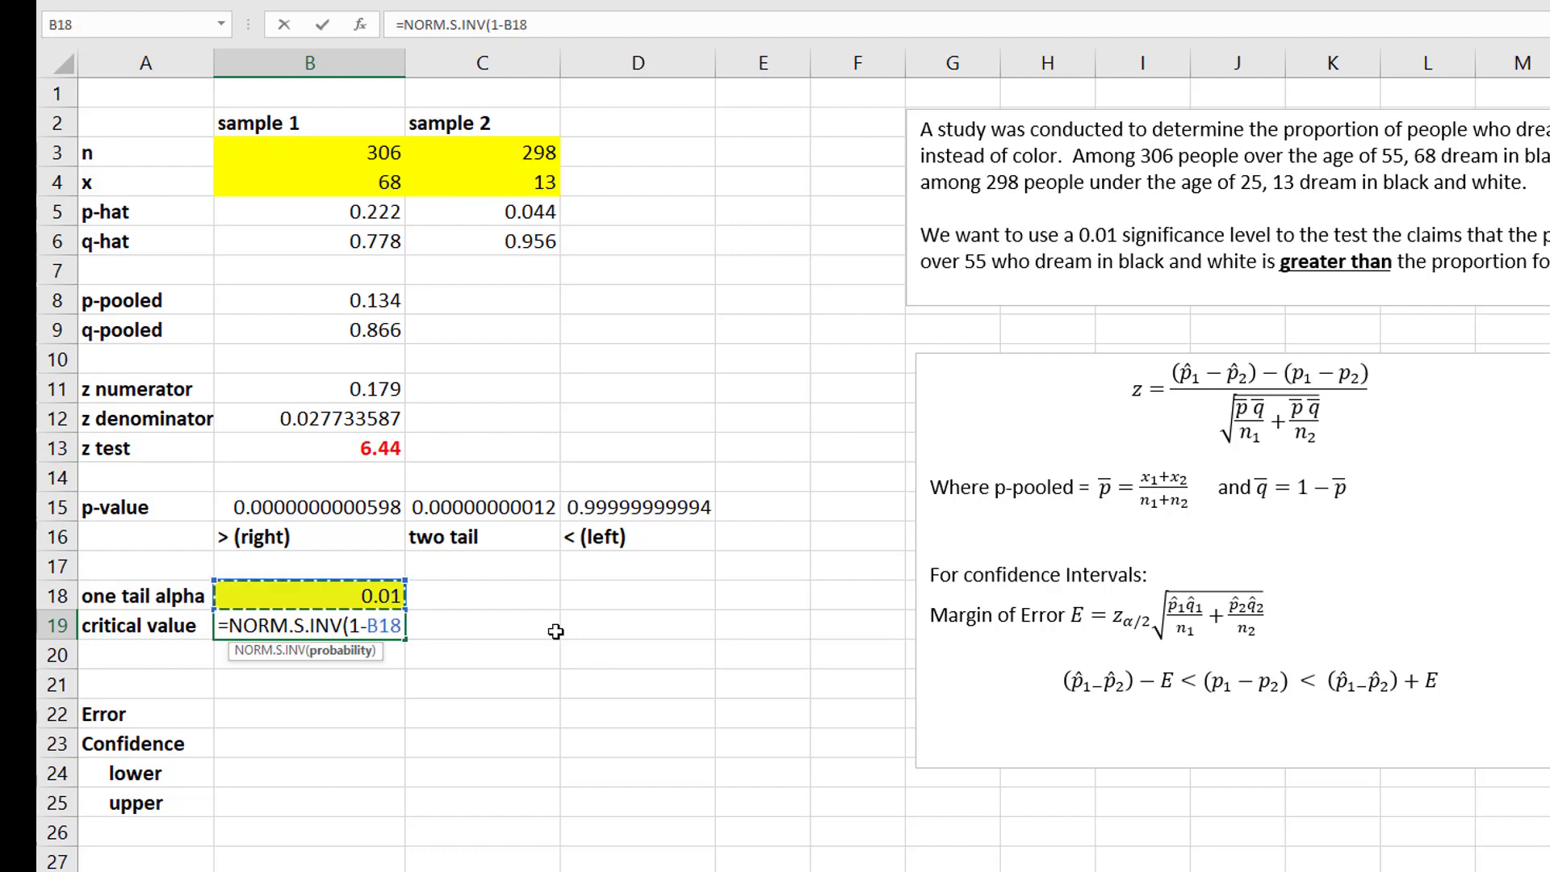
{"action": "type", "text": ")"}
{"action": "key", "text": "Return"}
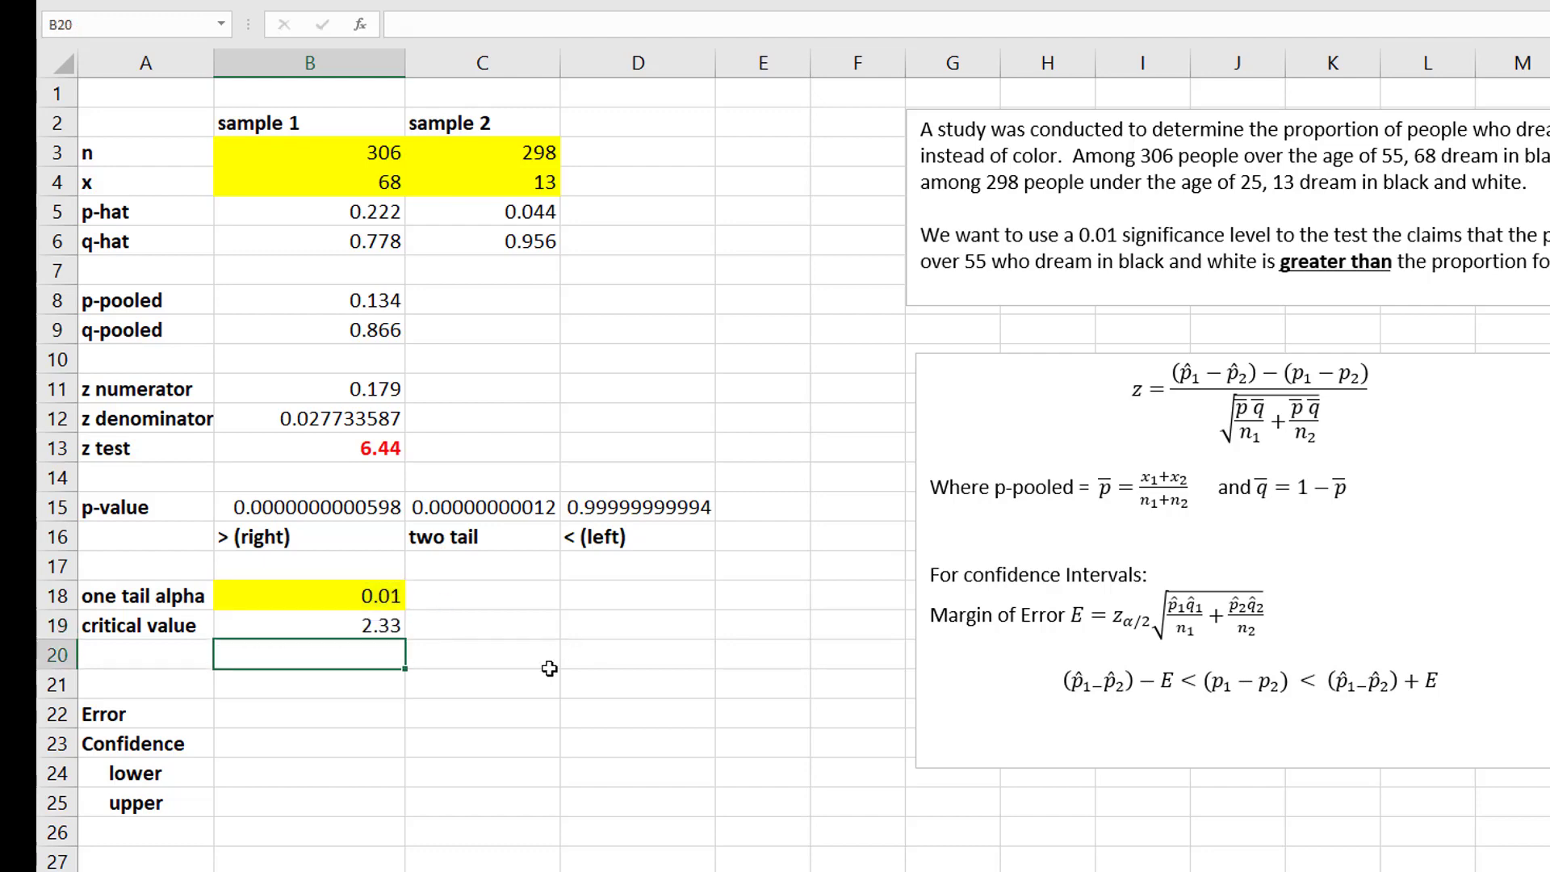
{"action": "left_click", "coordinate": [386, 628]}
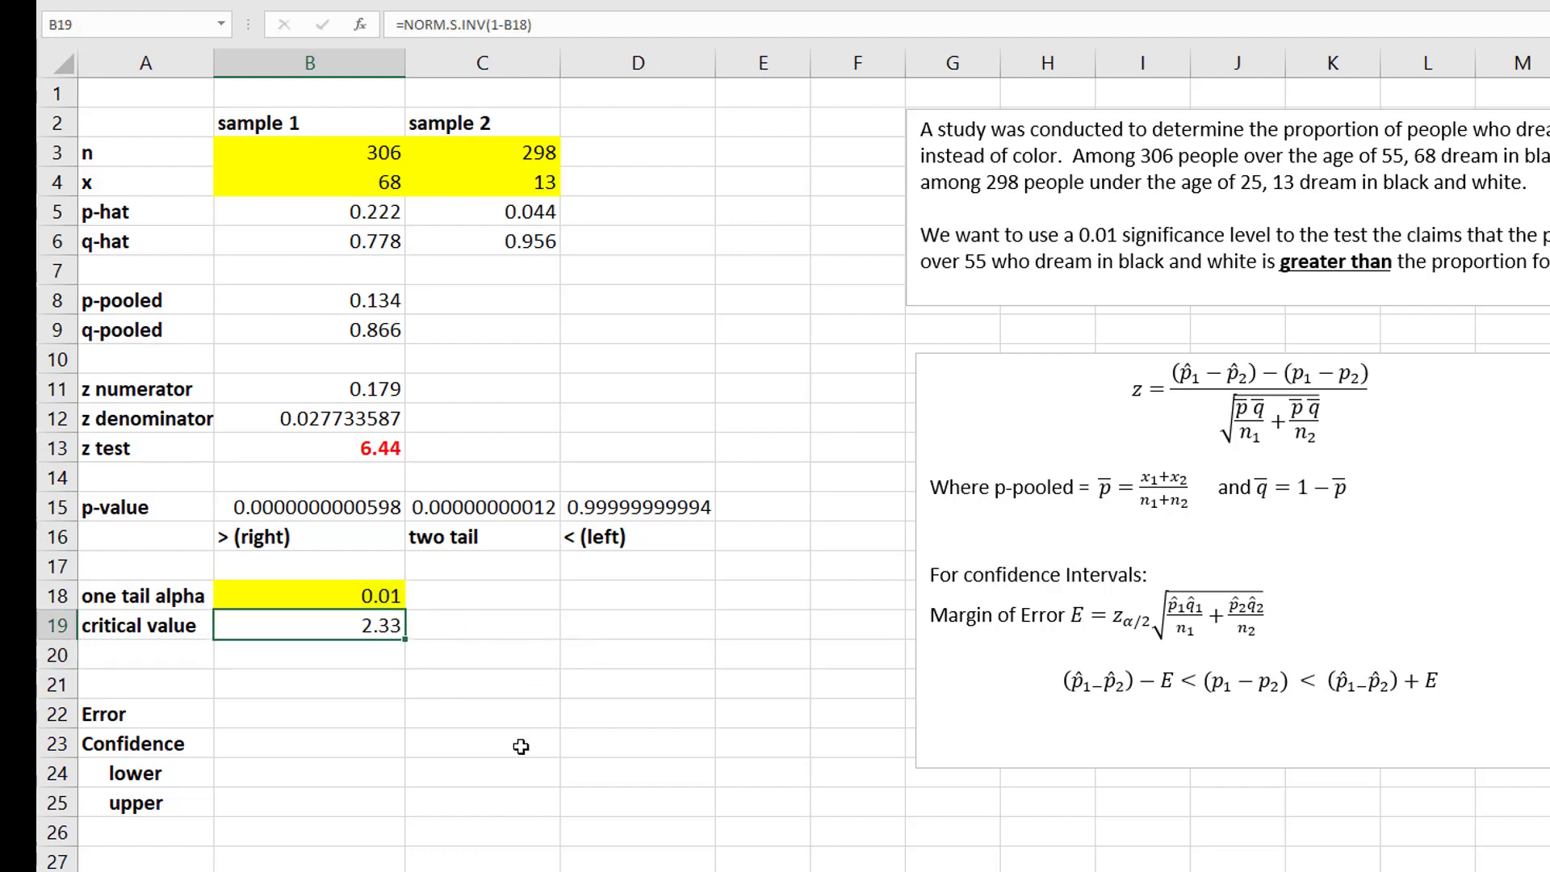
- Calculate the alpha per tail for the two-tail case in C18 with the formula =B18/2
{"action": "left_click", "coordinate": [493, 597]}
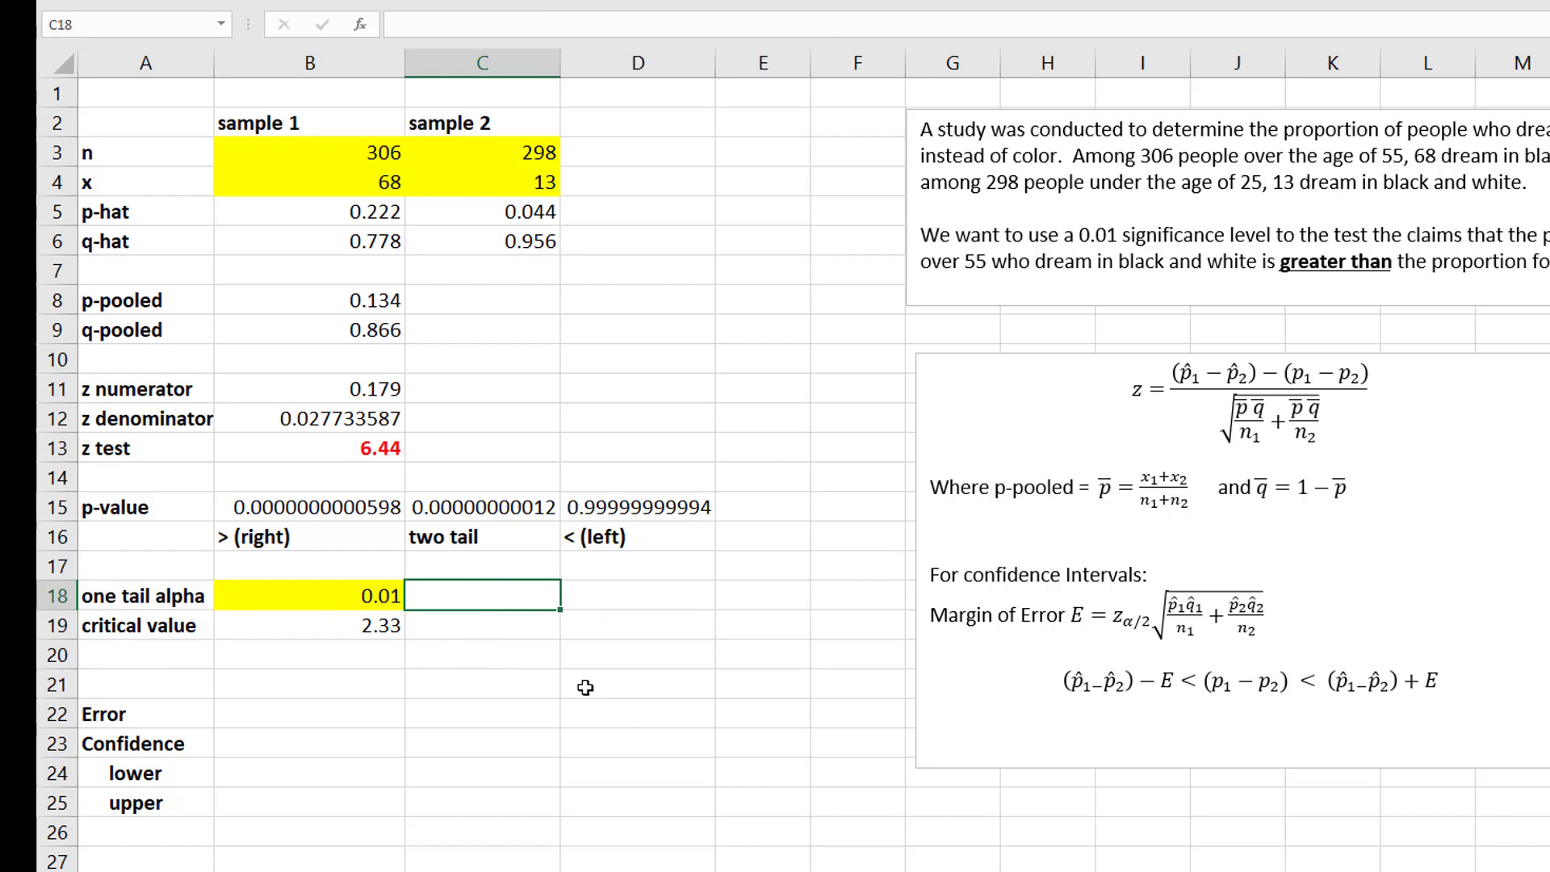
{"action": "type", "text": "="}
{"action": "left_click", "coordinate": [352, 593]}
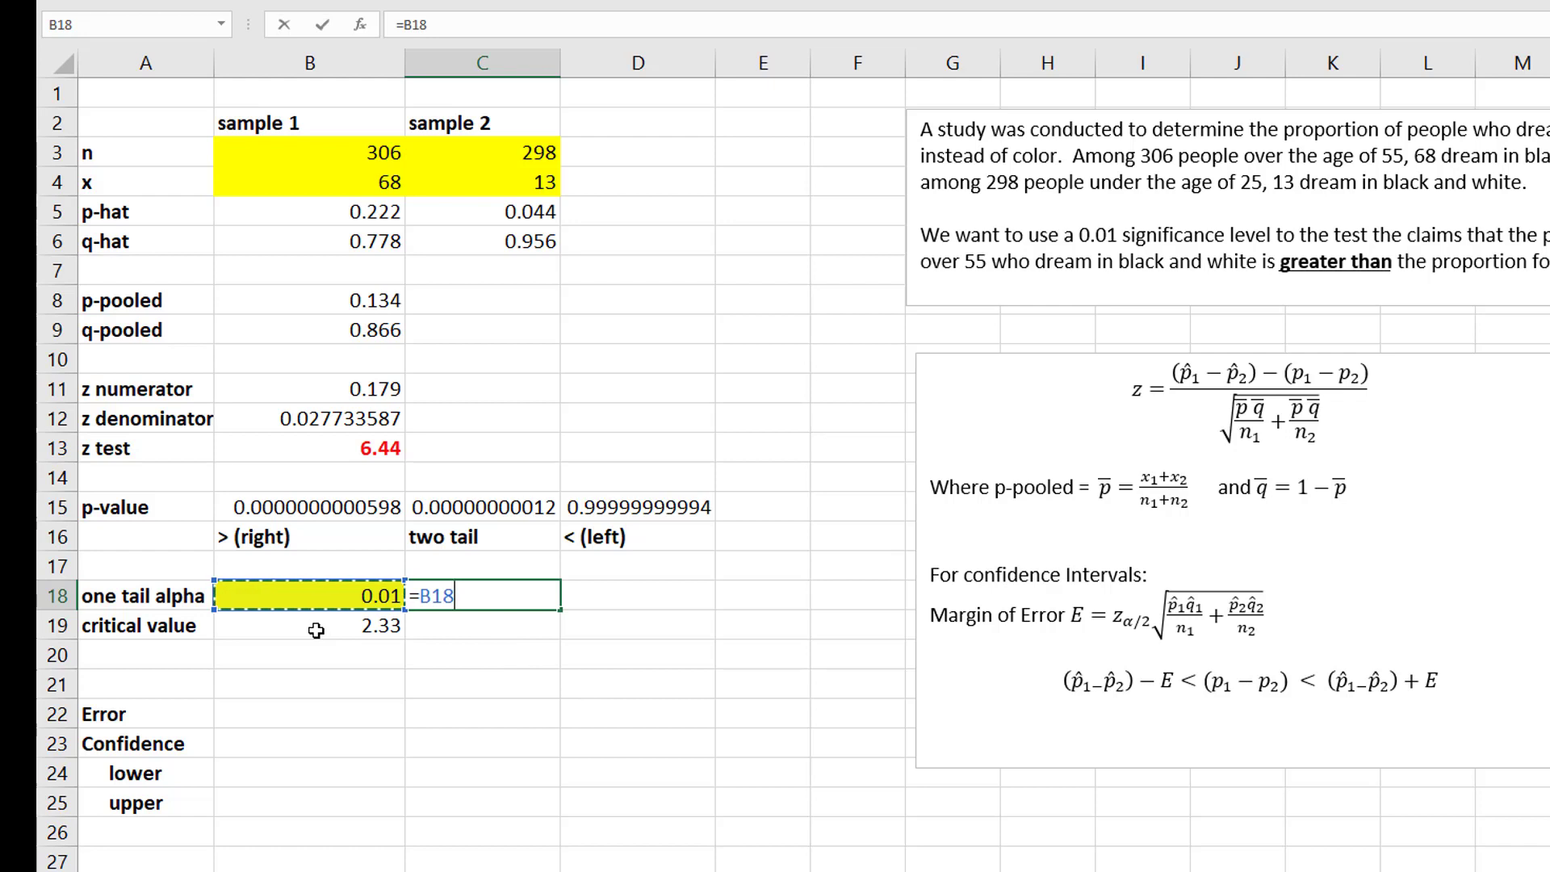
{"action": "type", "text": "/2"}
{"action": "key", "text": "Return"}
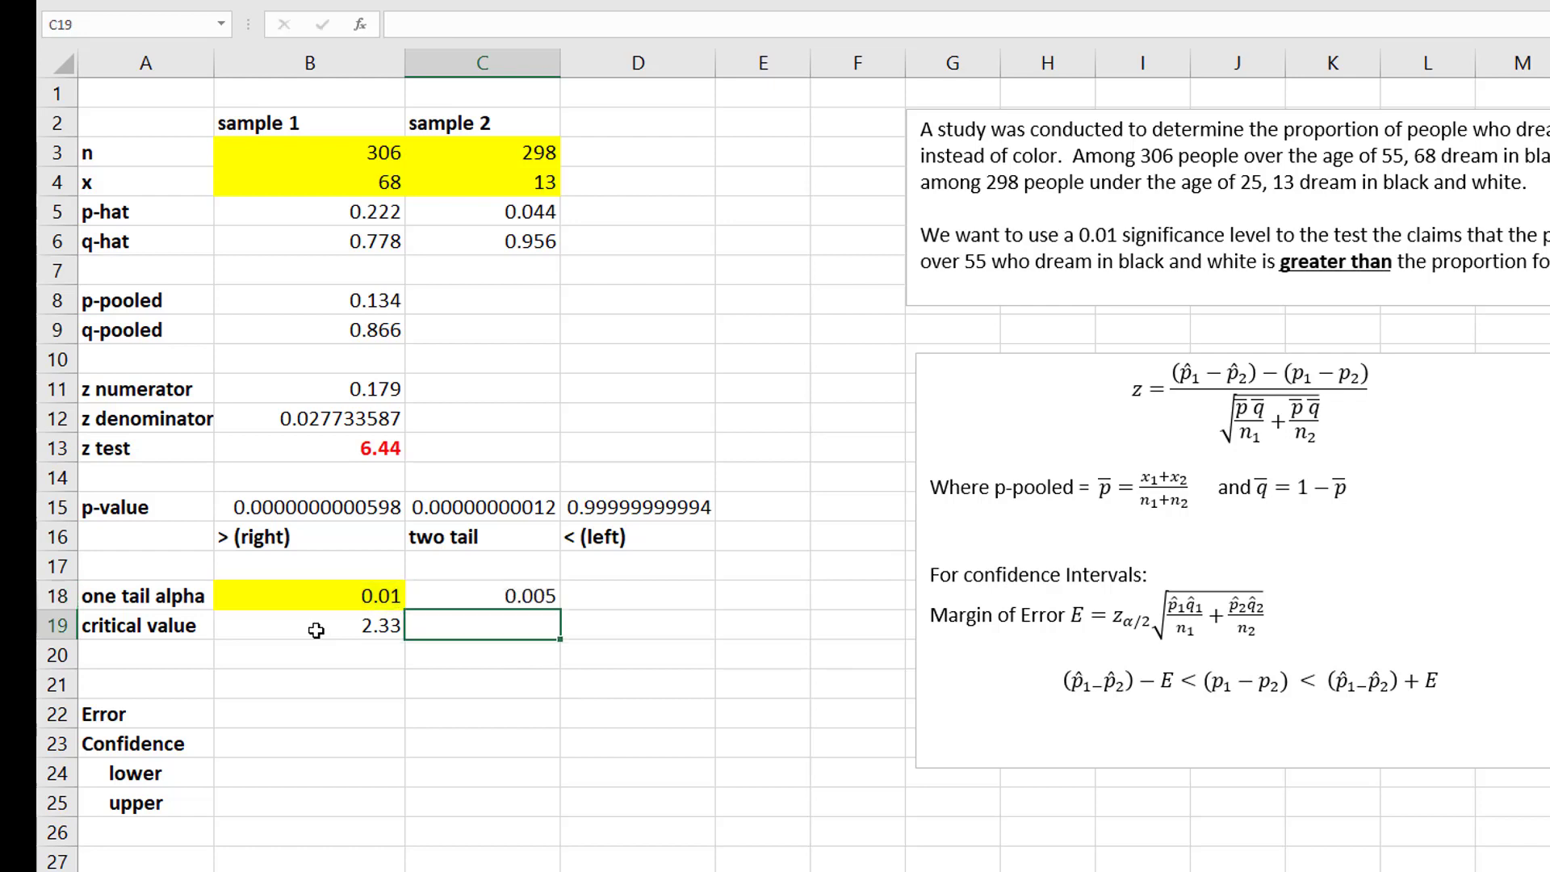
{"action": "left_click", "coordinate": [528, 595]}
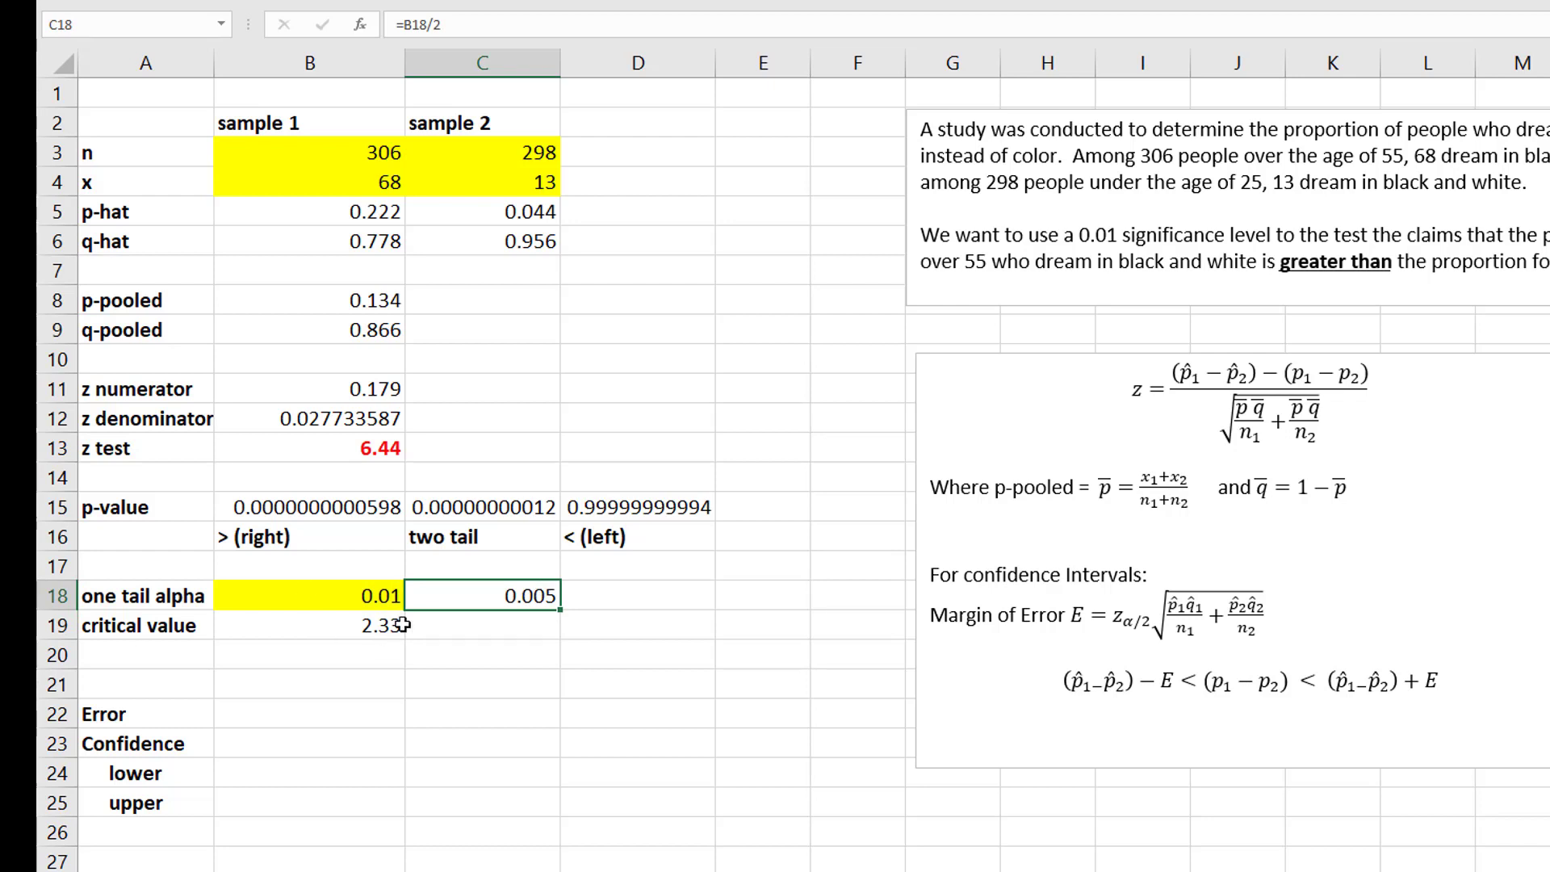
- Calculate the two-tail critical value in C19 from the halved alpha with the formula =NORM.S.INV(C18)
{"action": "left_click", "coordinate": [451, 624]}
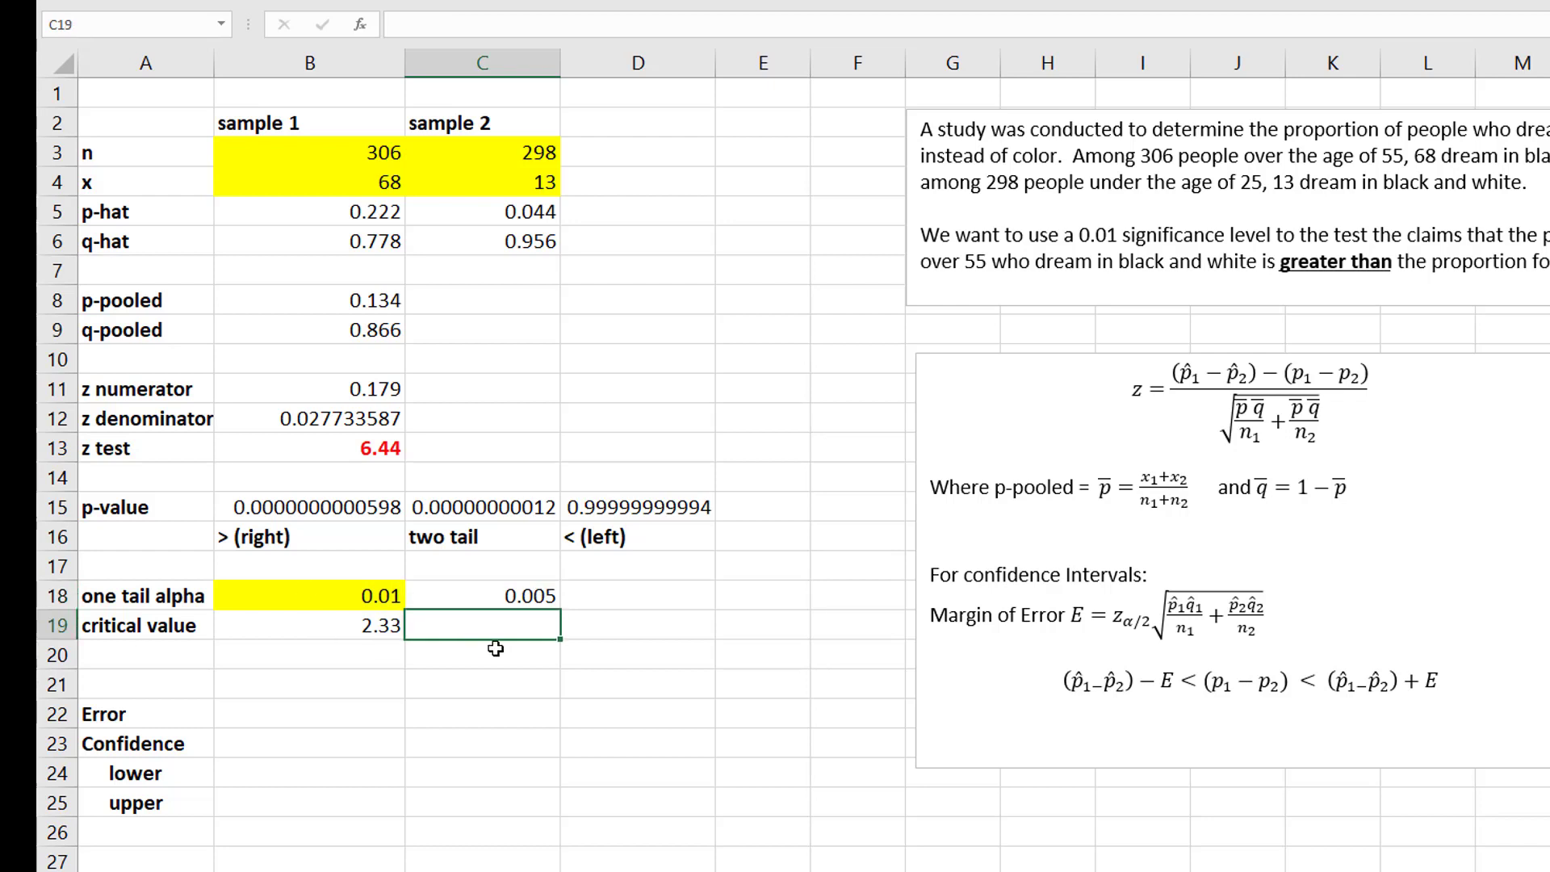
{"action": "key", "text": "Left"}
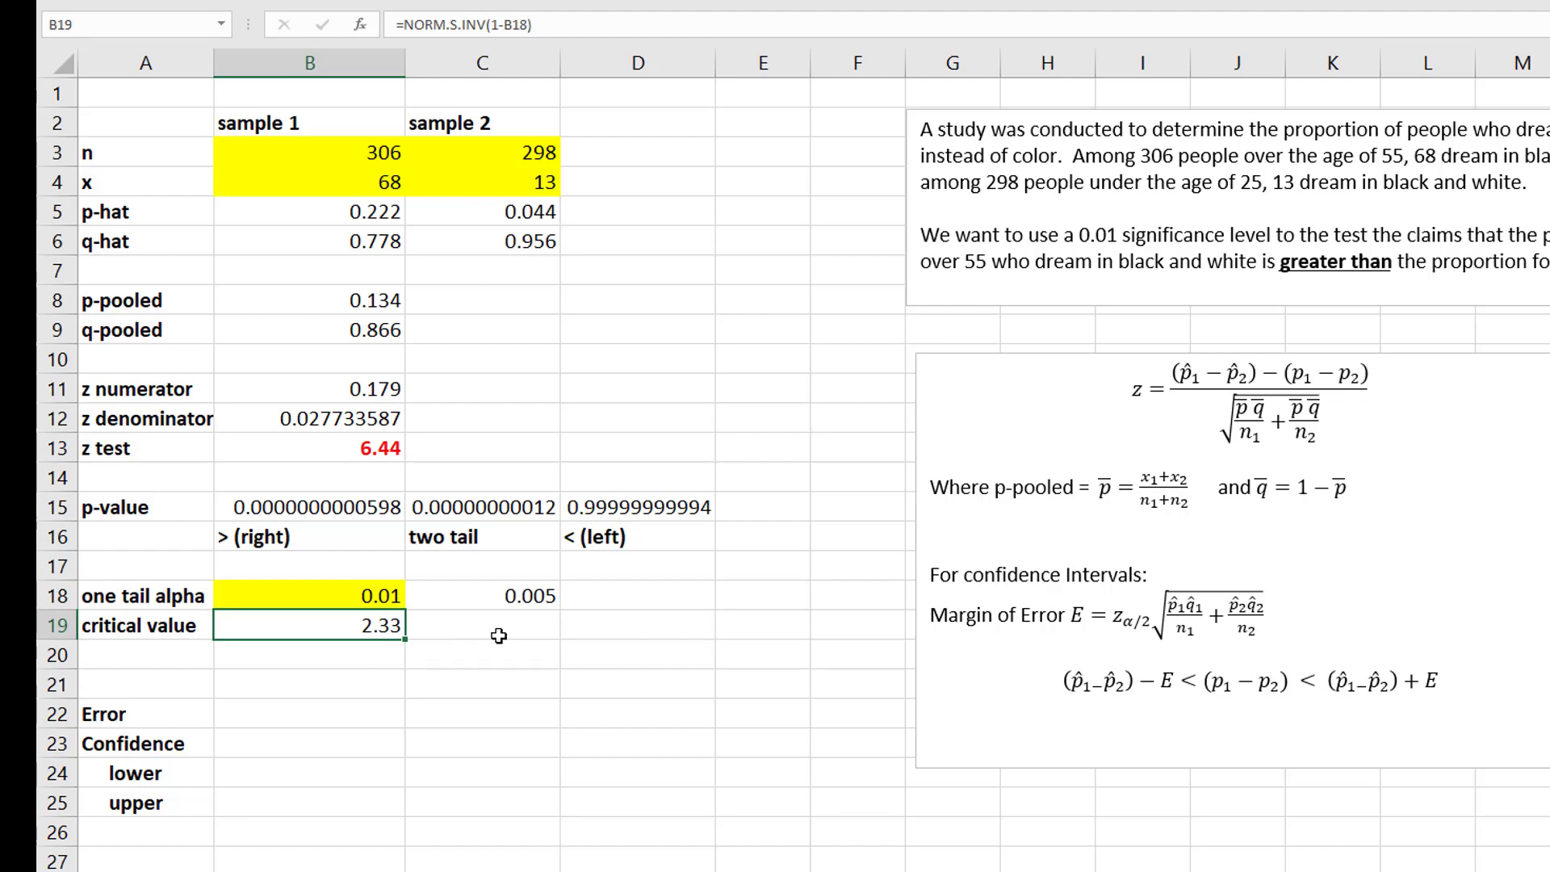
{"action": "left_click", "coordinate": [495, 635]}
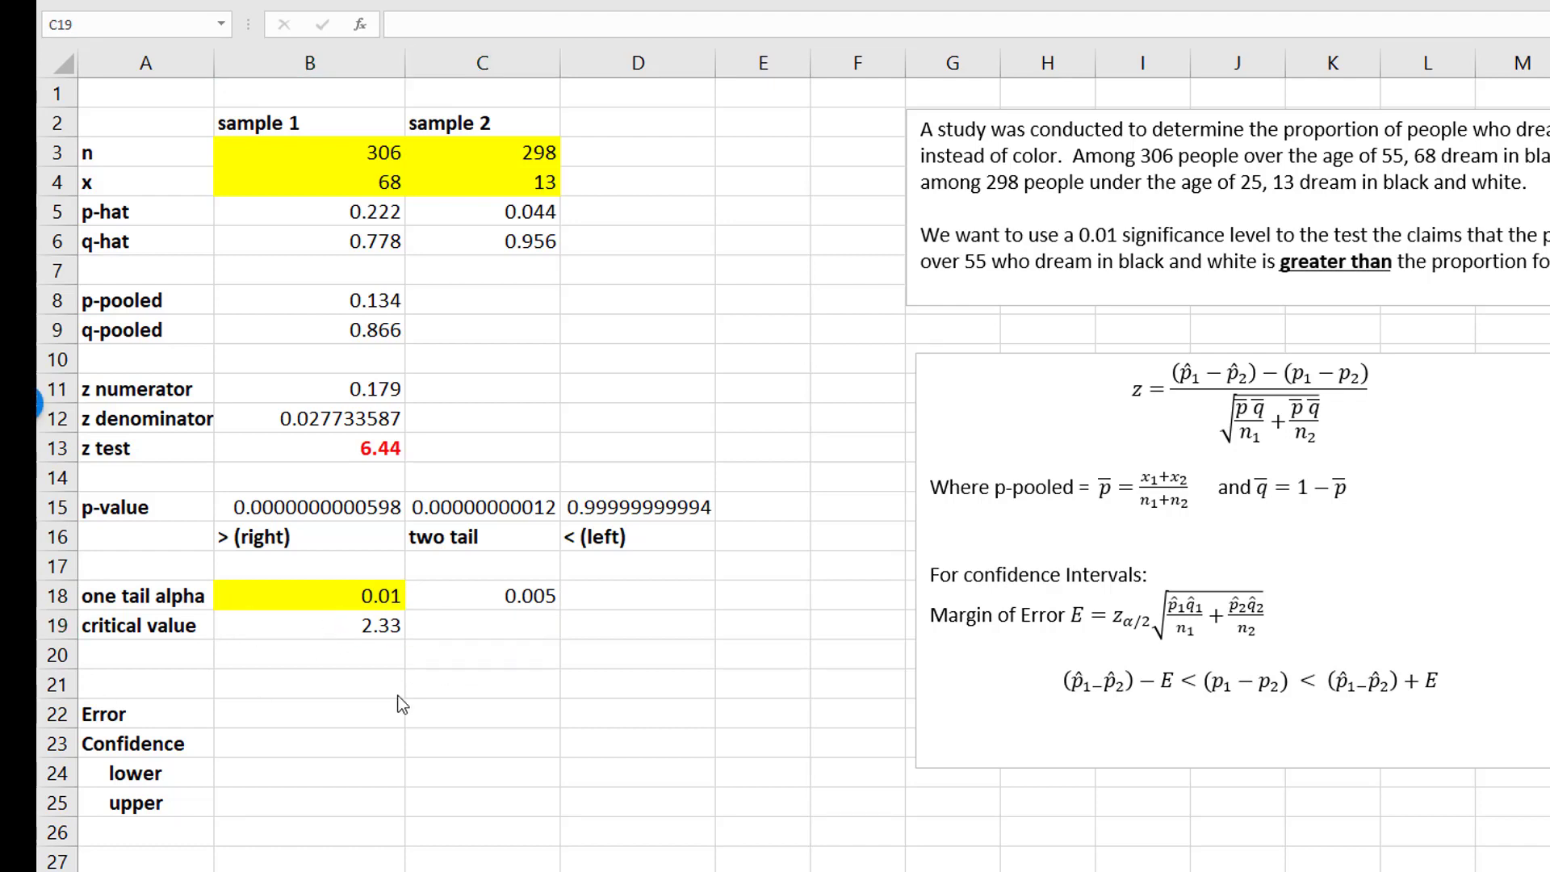
{"action": "left_click", "coordinate": [472, 632]}
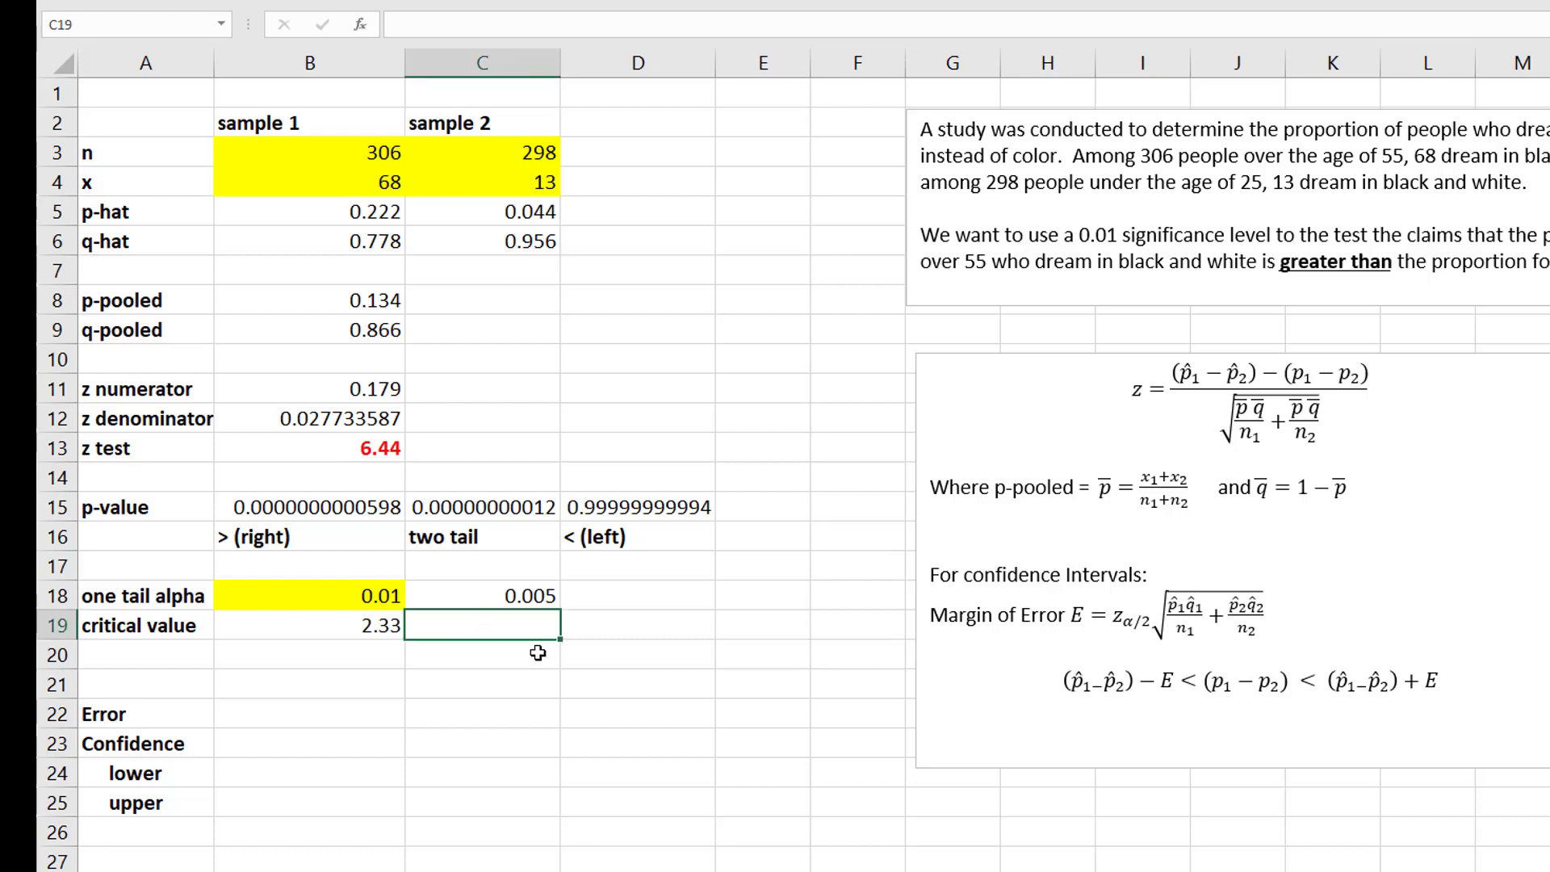
{"action": "type", "text": "="}
{"action": "type", "text": "NOR"}
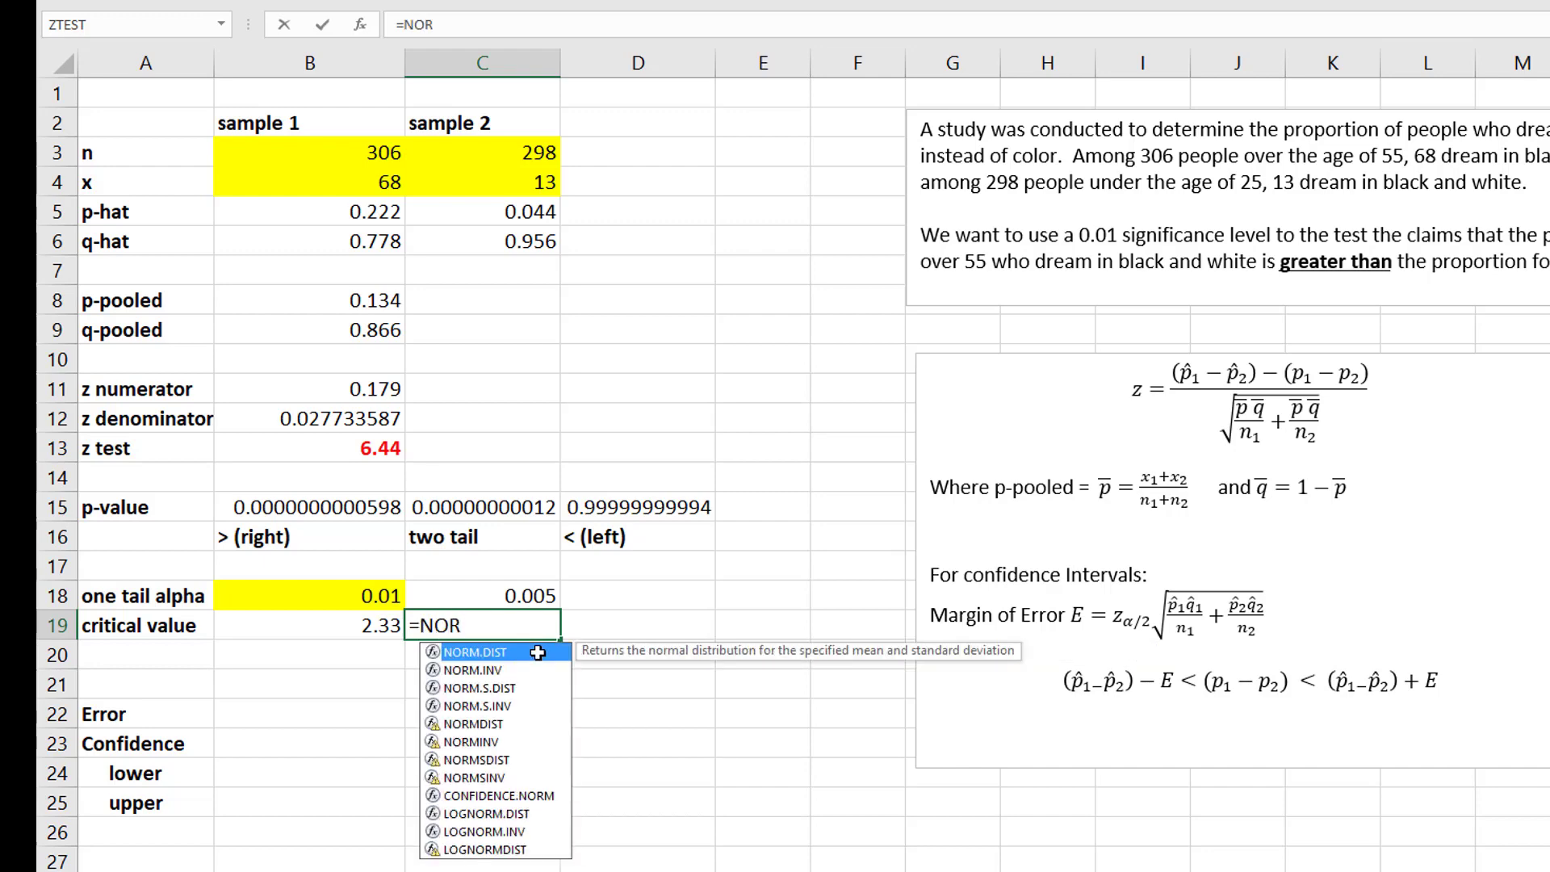
{"action": "type", "text": "M.S."}
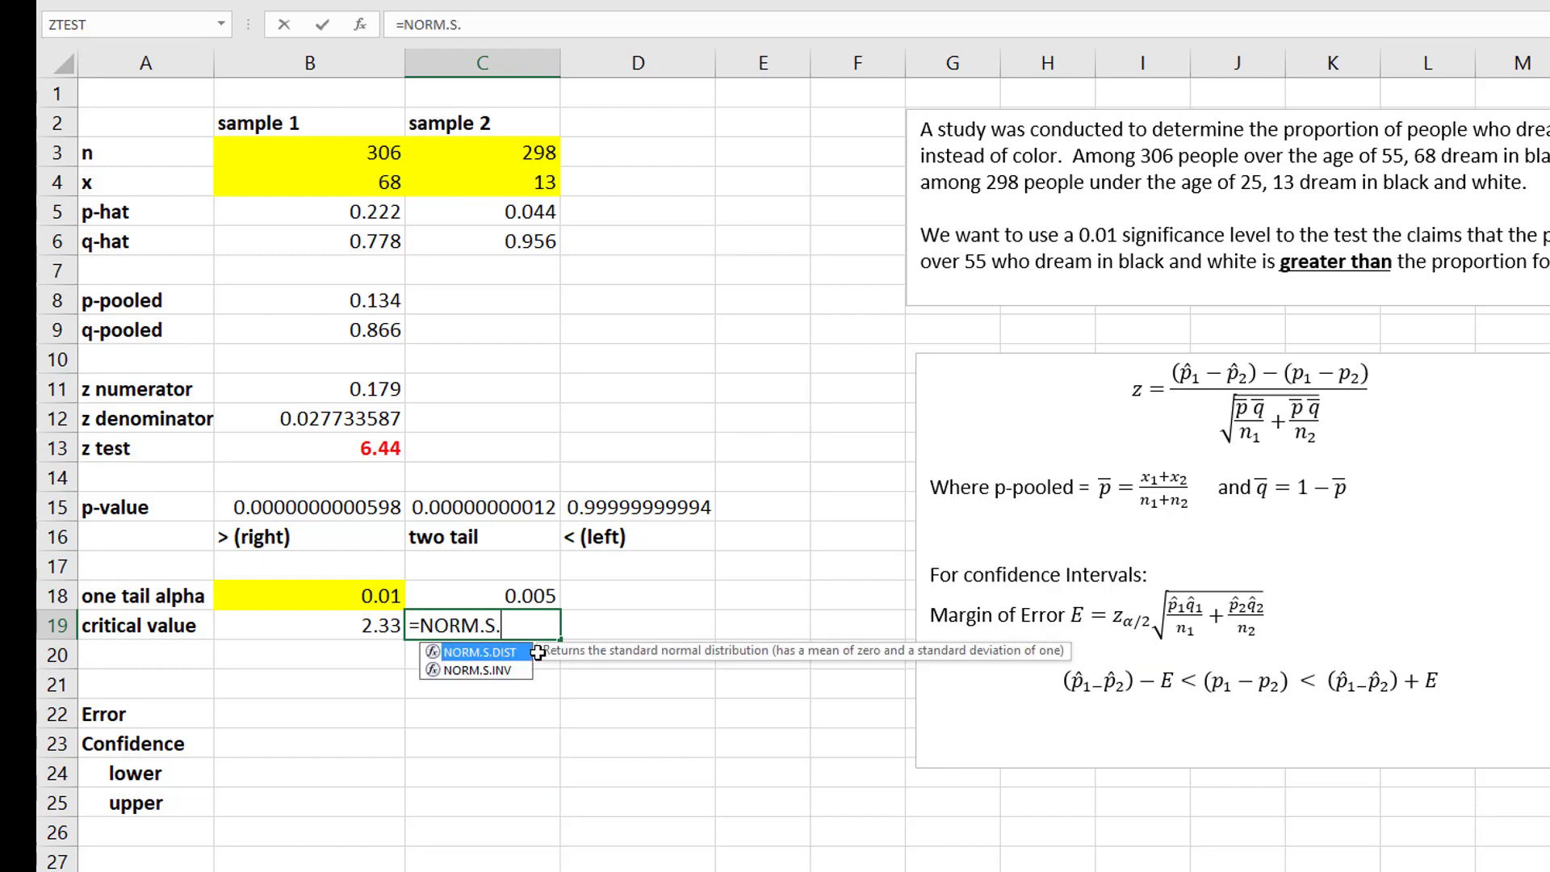
{"action": "type", "text": "INV("}
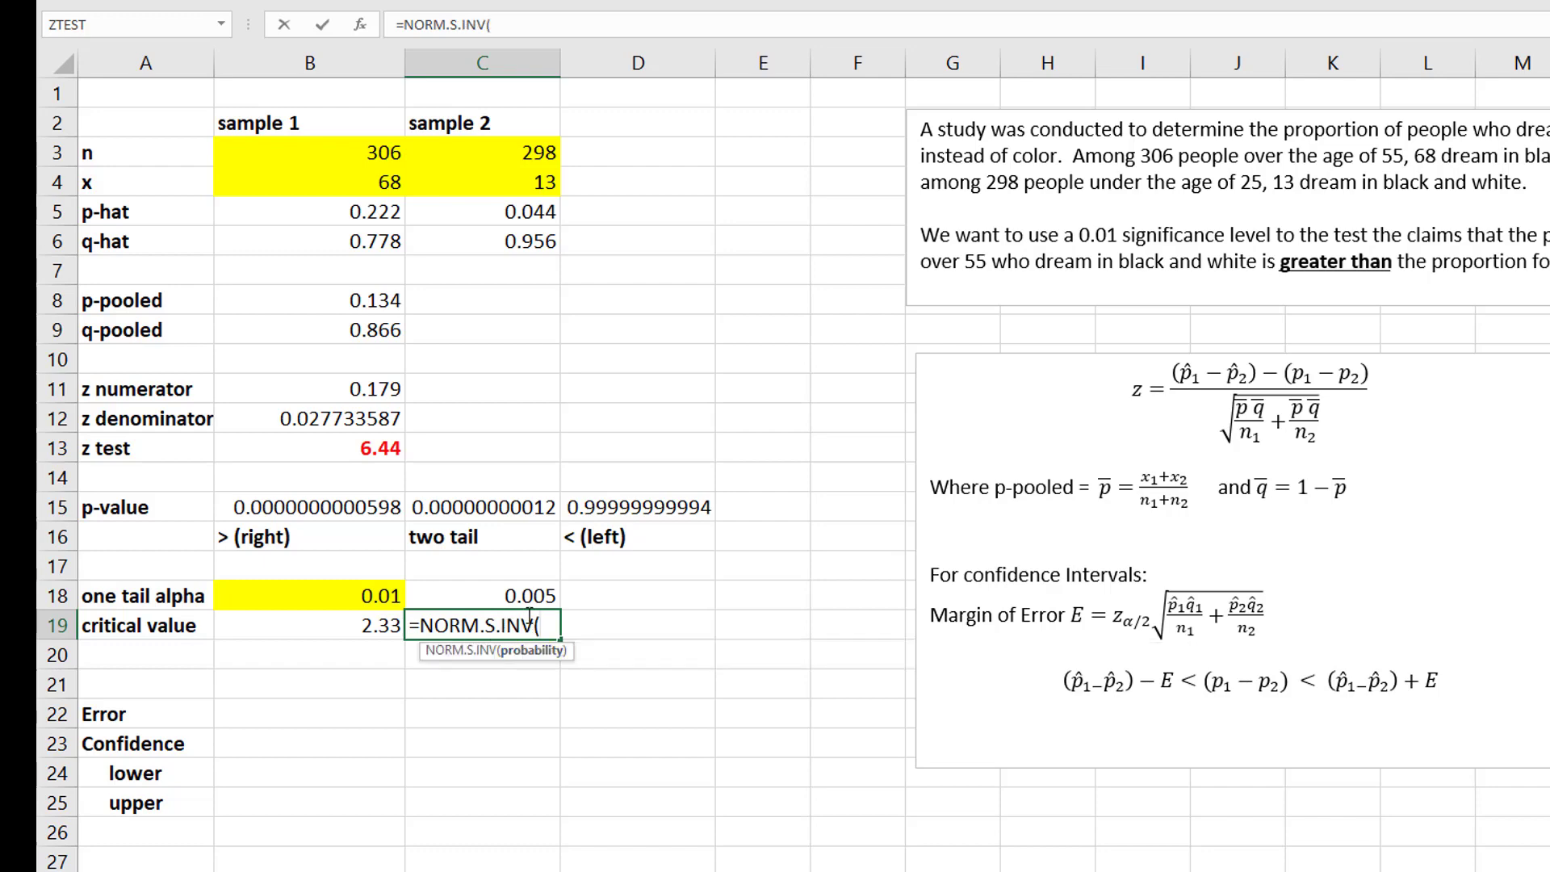
{"action": "left_click", "coordinate": [526, 598]}
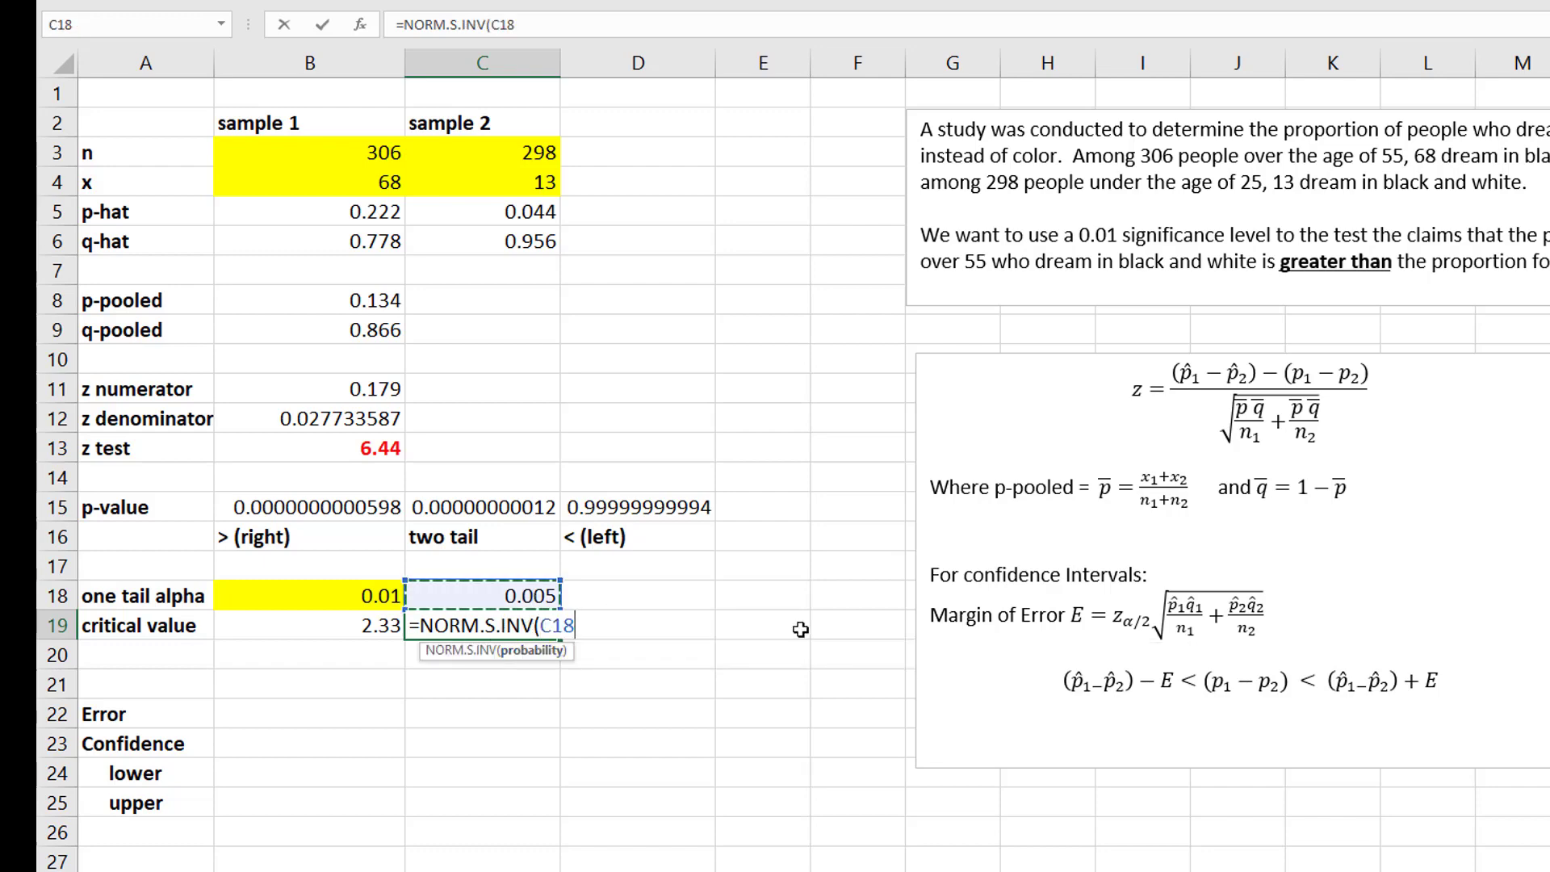
{"action": "type", "text": ")"}
{"action": "key", "text": "Return"}
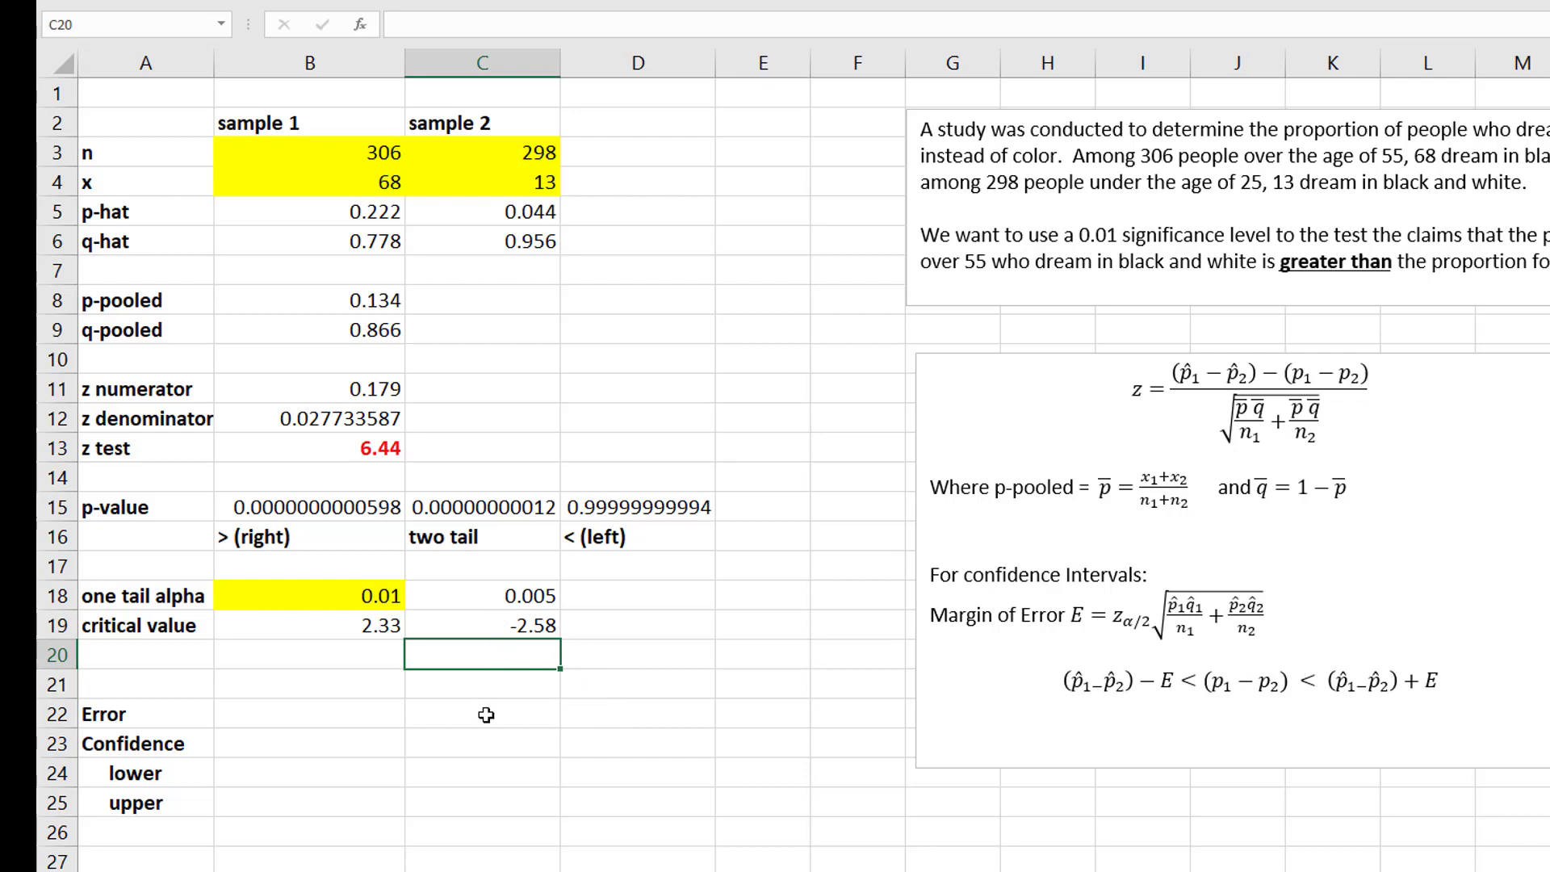
- Calculate the positive two-tail critical value in C20 as the absolute value of C19 with the formula =ABS(C19)
{"action": "type", "text": "=abs("}
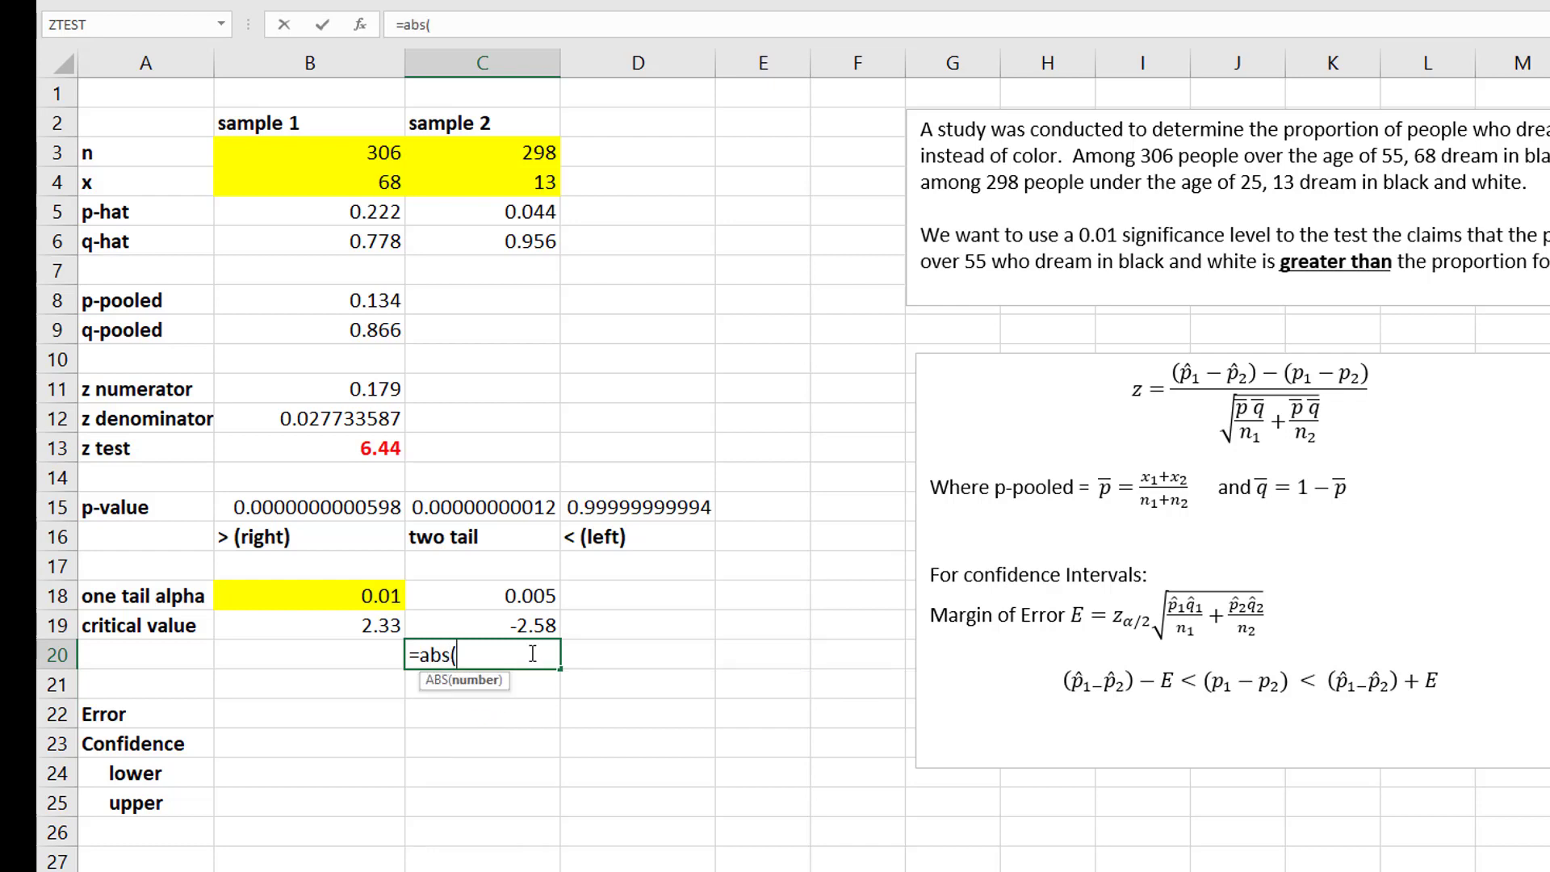
{"action": "left_click", "coordinate": [515, 626]}
{"action": "type", "text": ")"}
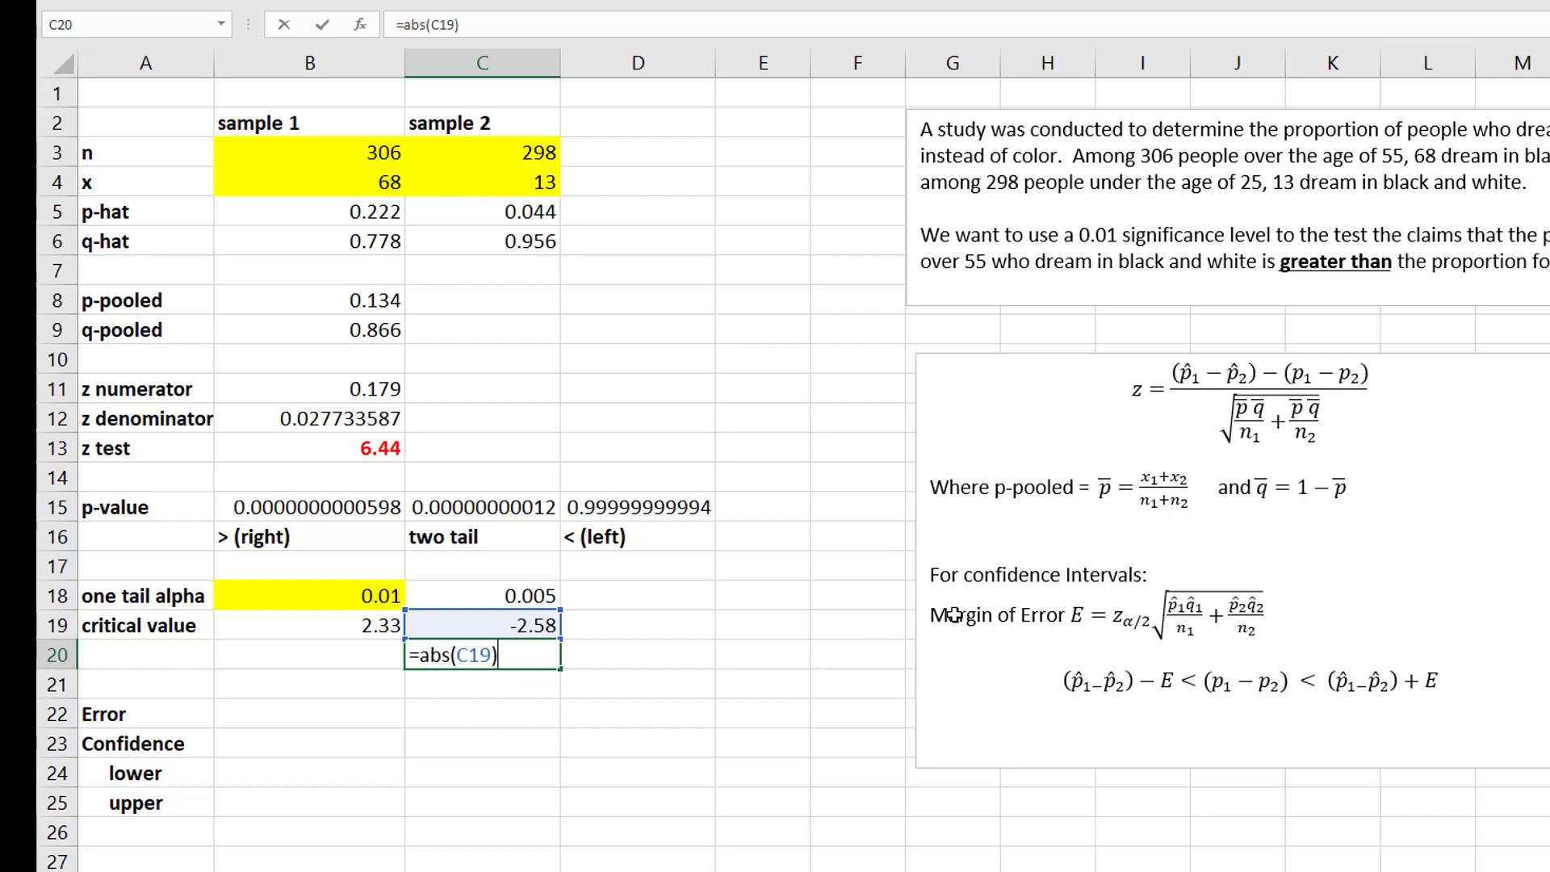
{"action": "key", "text": "Return"}
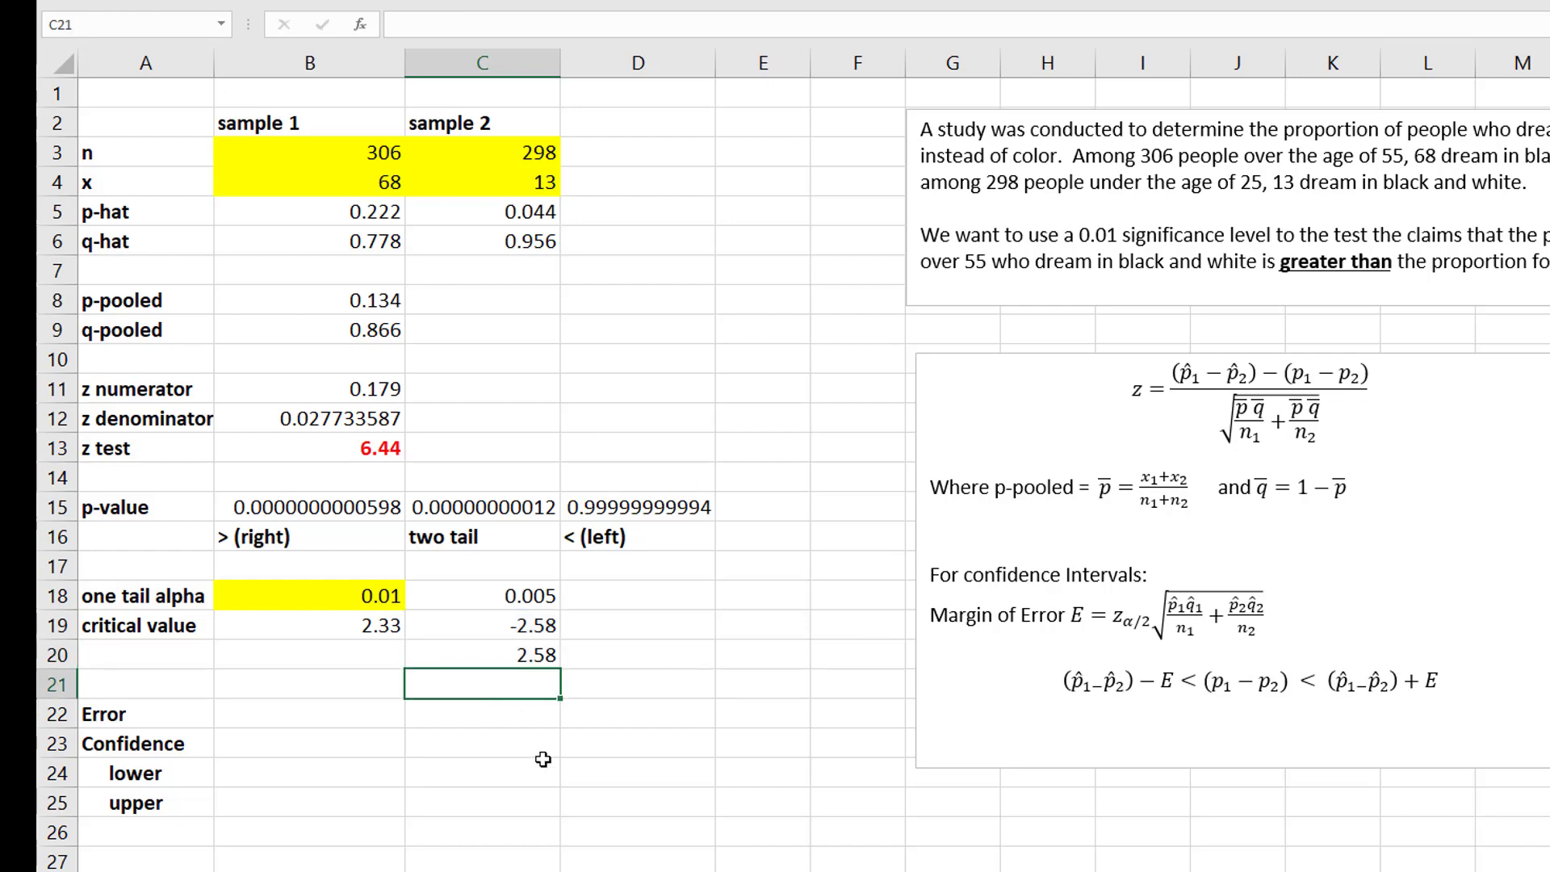
{"action": "left_click", "coordinate": [501, 635]}
{"action": "left_click", "coordinate": [517, 656]}
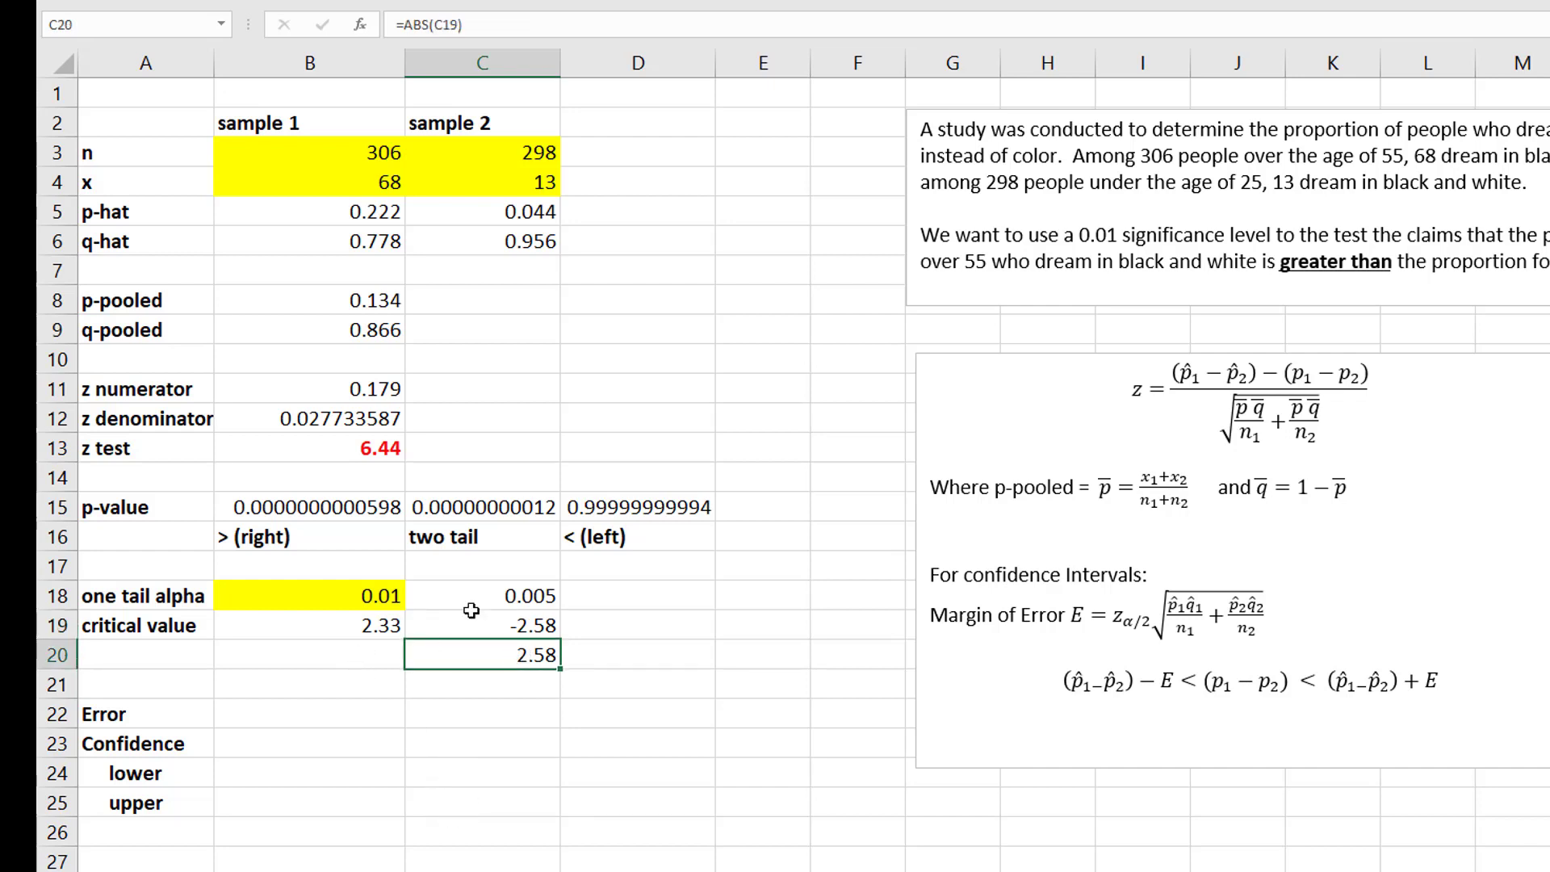
- Calculate the left-tail critical value in D19 as the negative of the right-tail value with the formula =-B19
{"action": "left_click", "coordinate": [348, 620]}
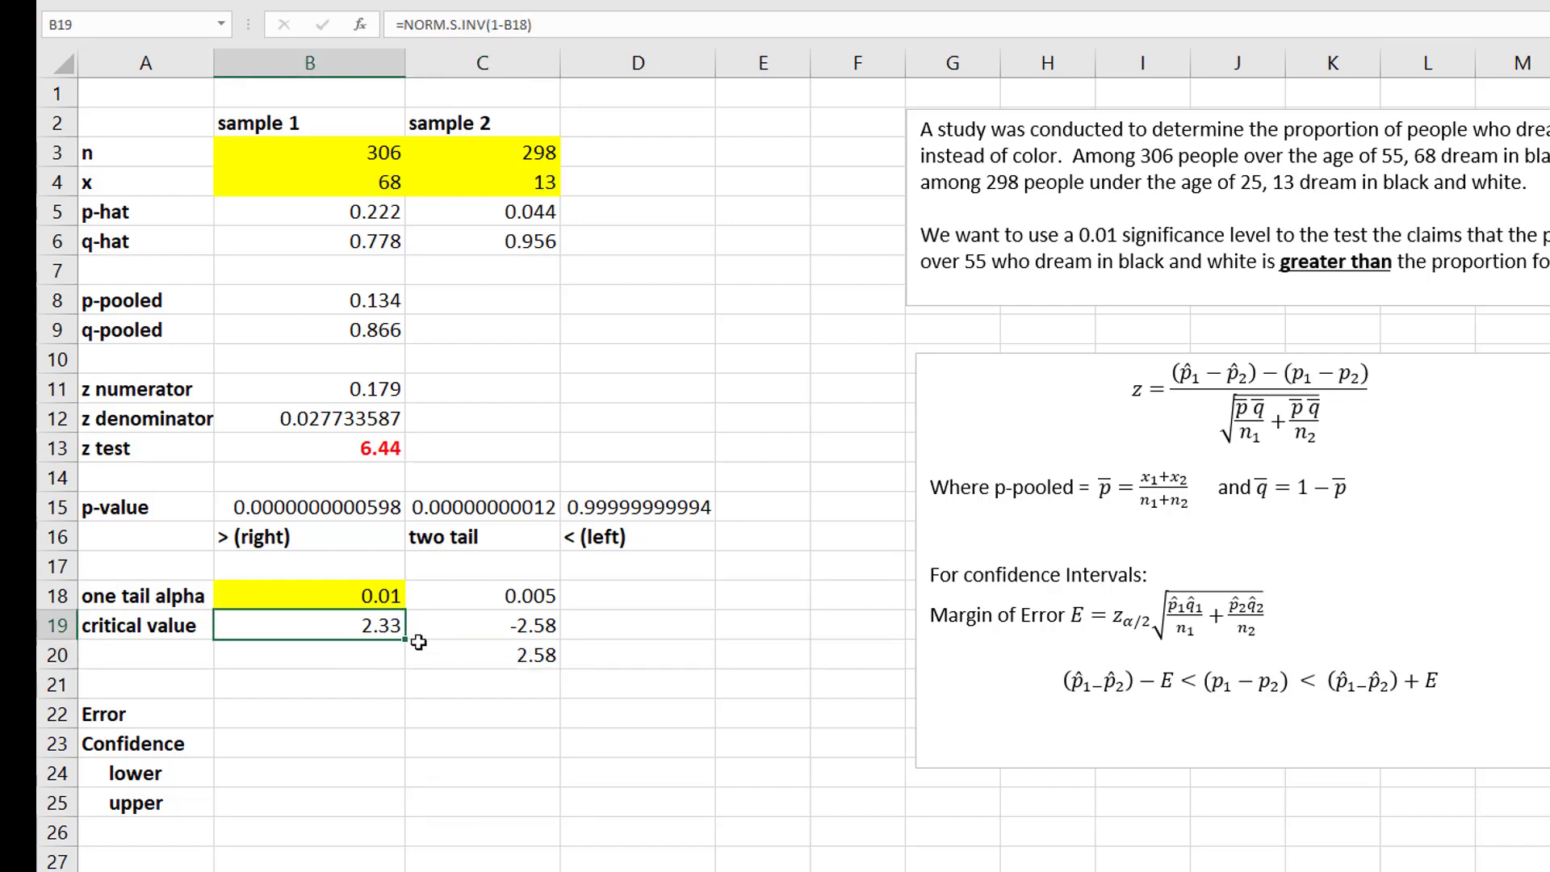
{"action": "left_click", "coordinate": [616, 542]}
{"action": "left_click", "coordinate": [326, 542]}
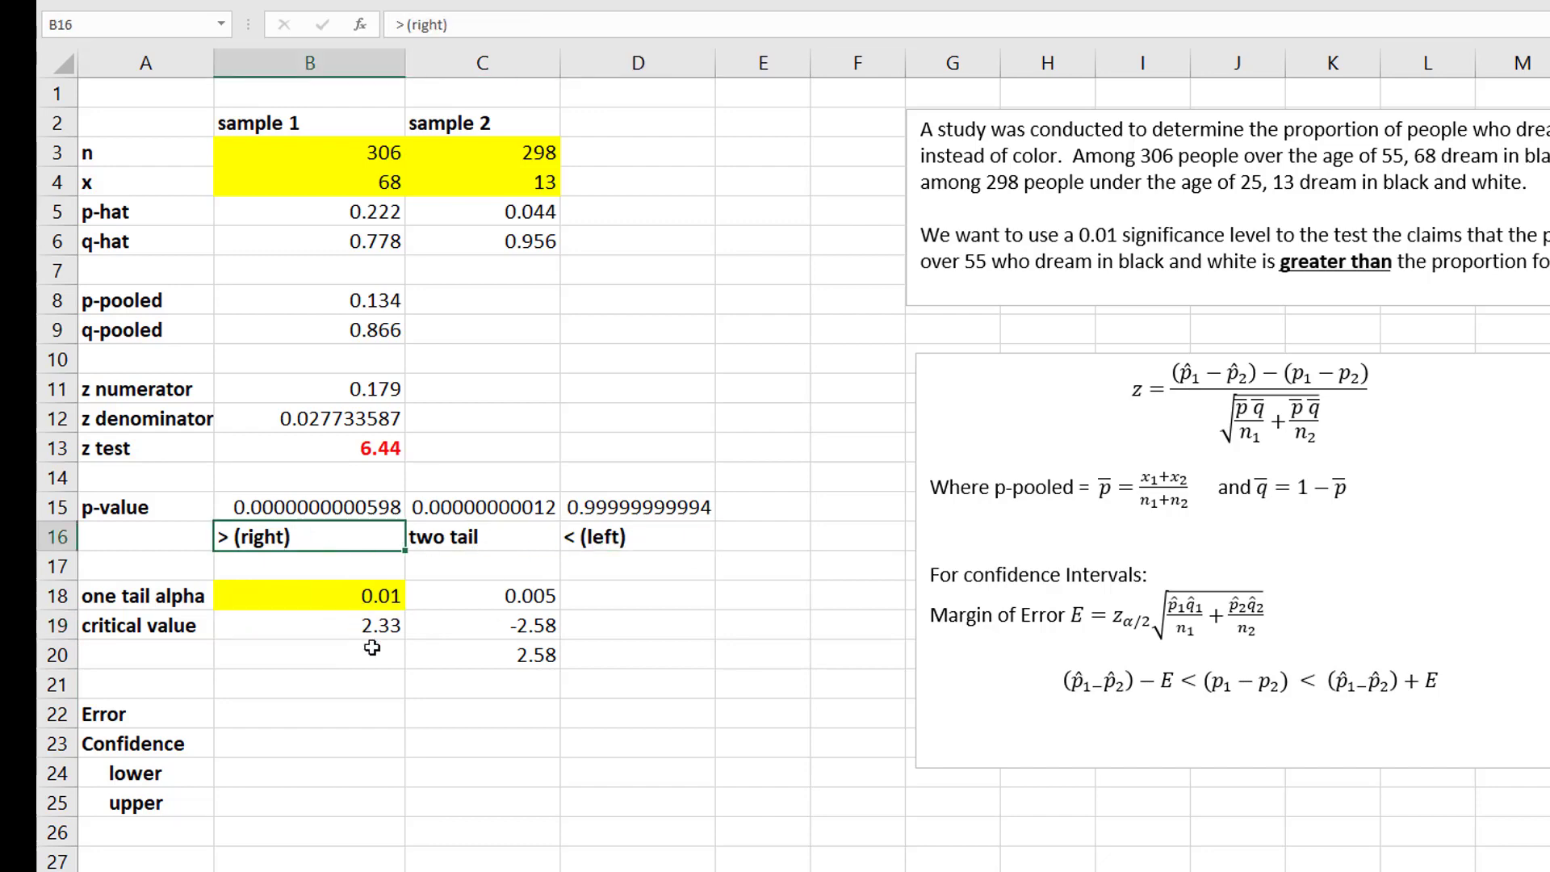
{"action": "left_click", "coordinate": [380, 628]}
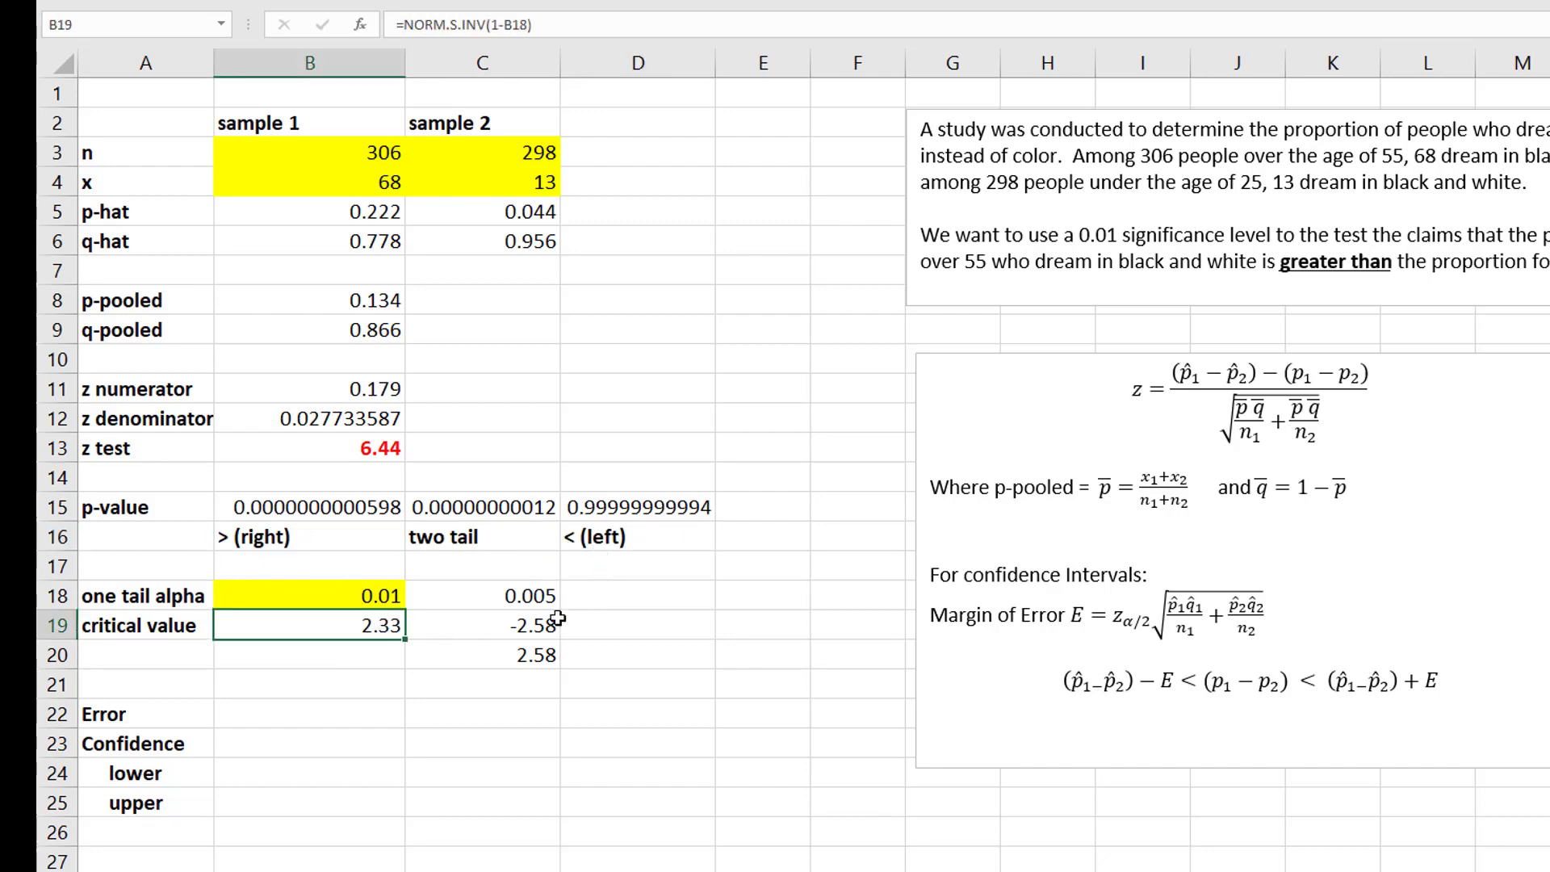
{"action": "left_click", "coordinate": [613, 623]}
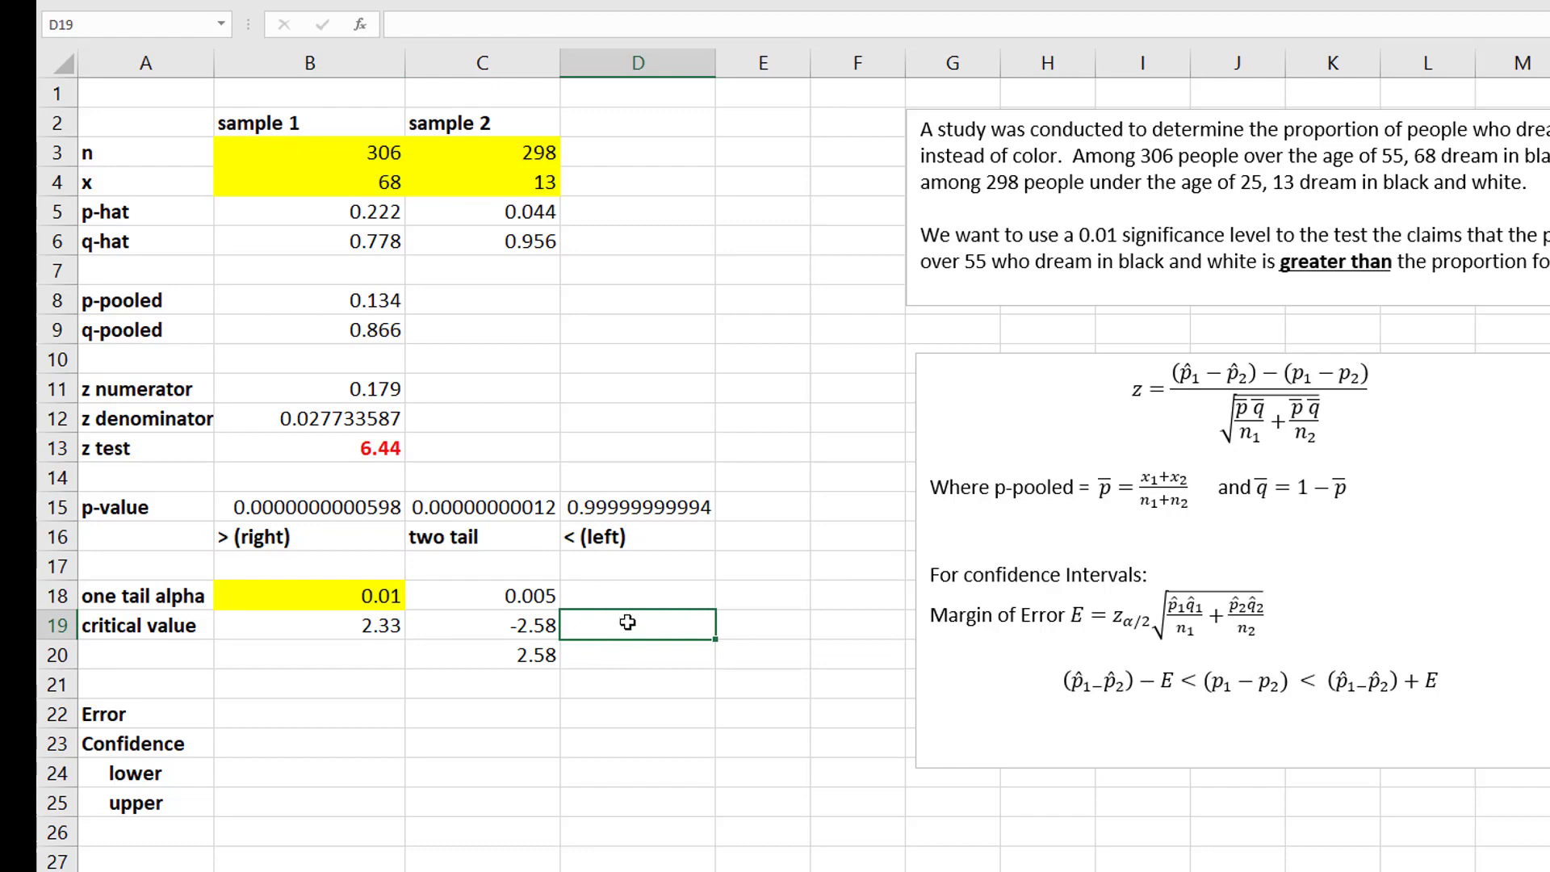
{"action": "type", "text": "=-"}
{"action": "left_click", "coordinate": [353, 625]}
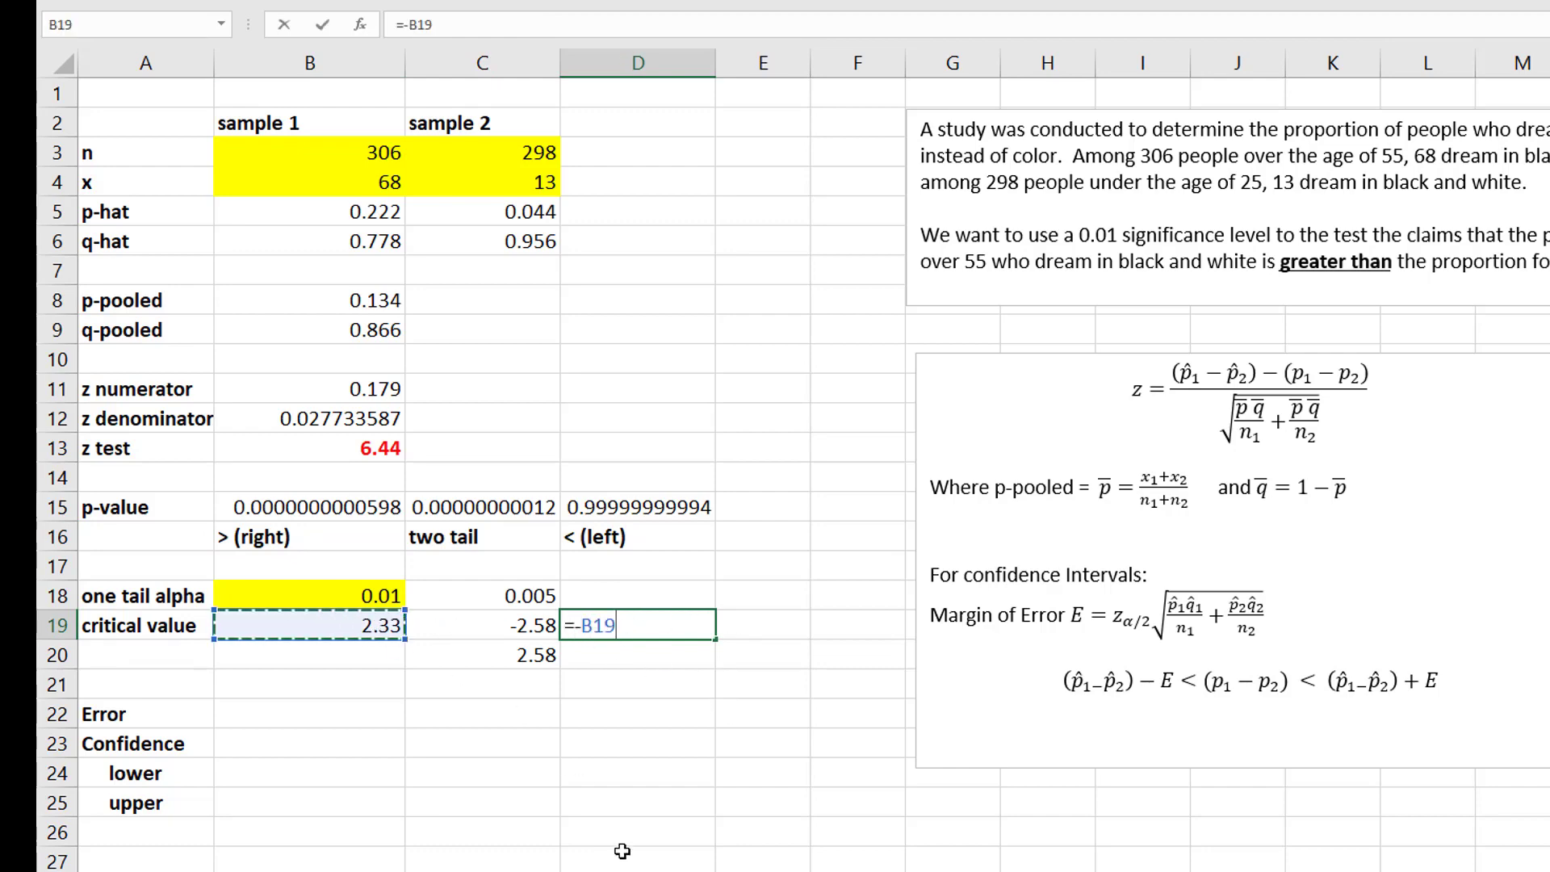
{"action": "key", "text": "Return"}
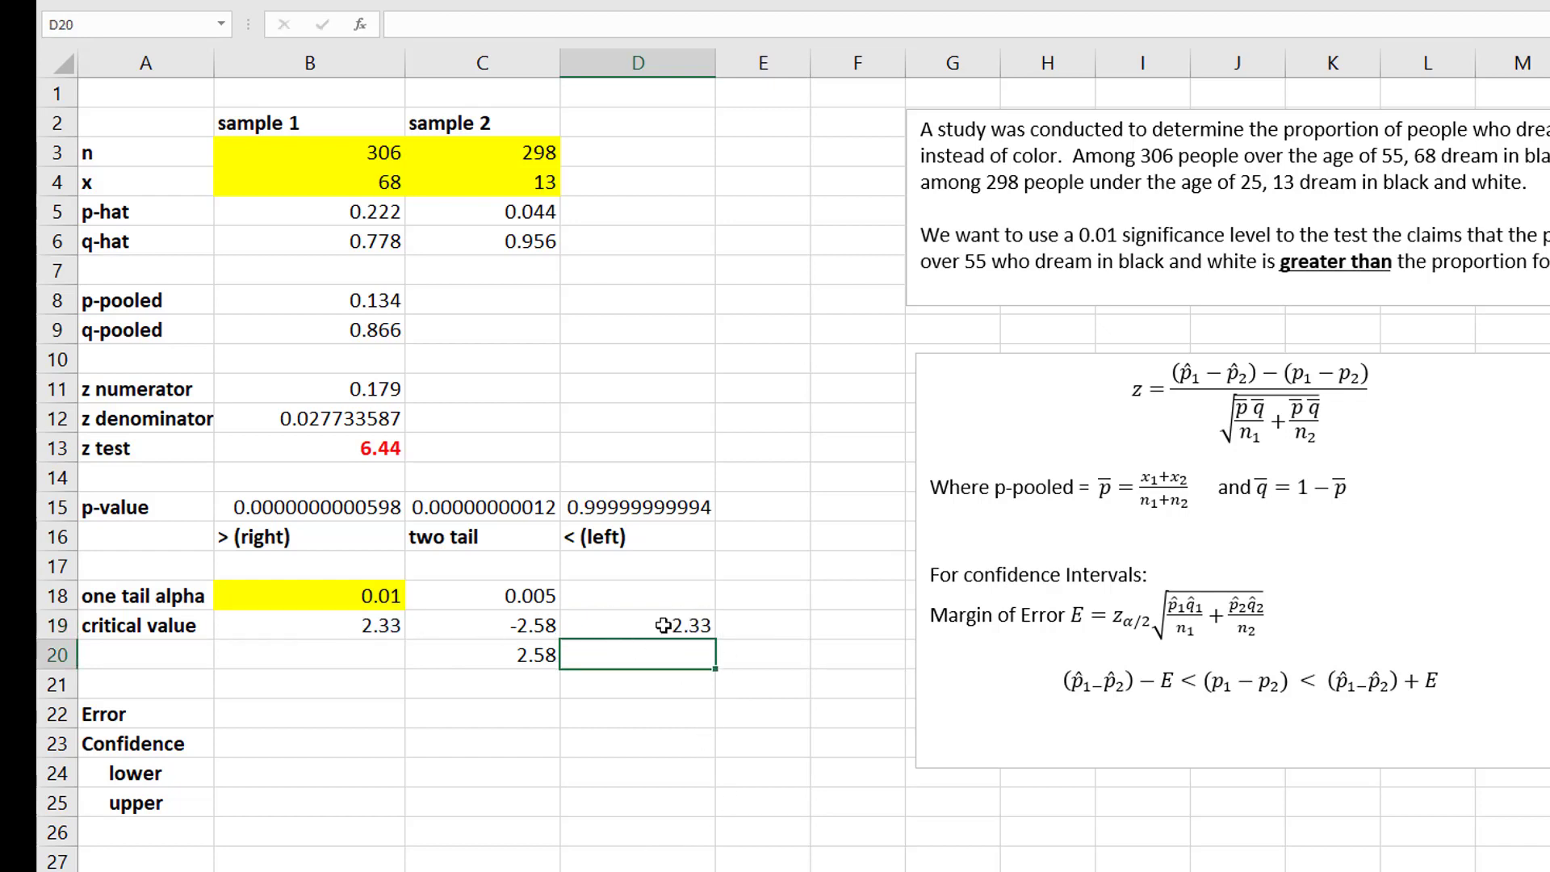
{"action": "left_click", "coordinate": [602, 622]}
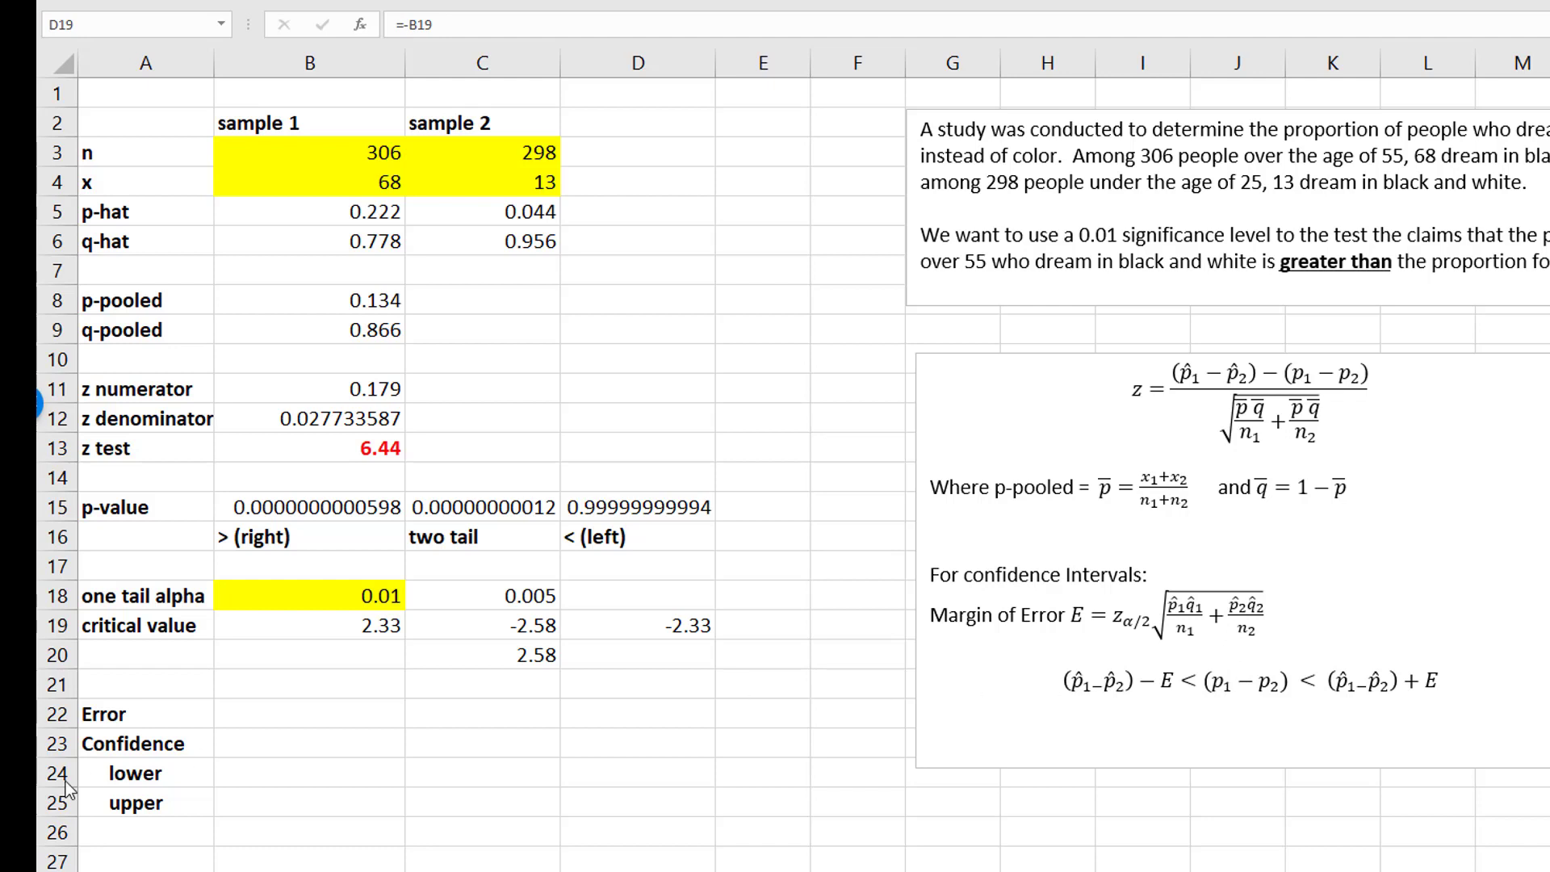
- Calculate the margin of error in C22 from the positive two-tail critical value and both samples with the formula =C20*SQRT((B5*B6)/B3+(C5*C6)/C3)
{"action": "left_click", "coordinate": [332, 749]}
{"action": "left_click", "coordinate": [471, 547]}
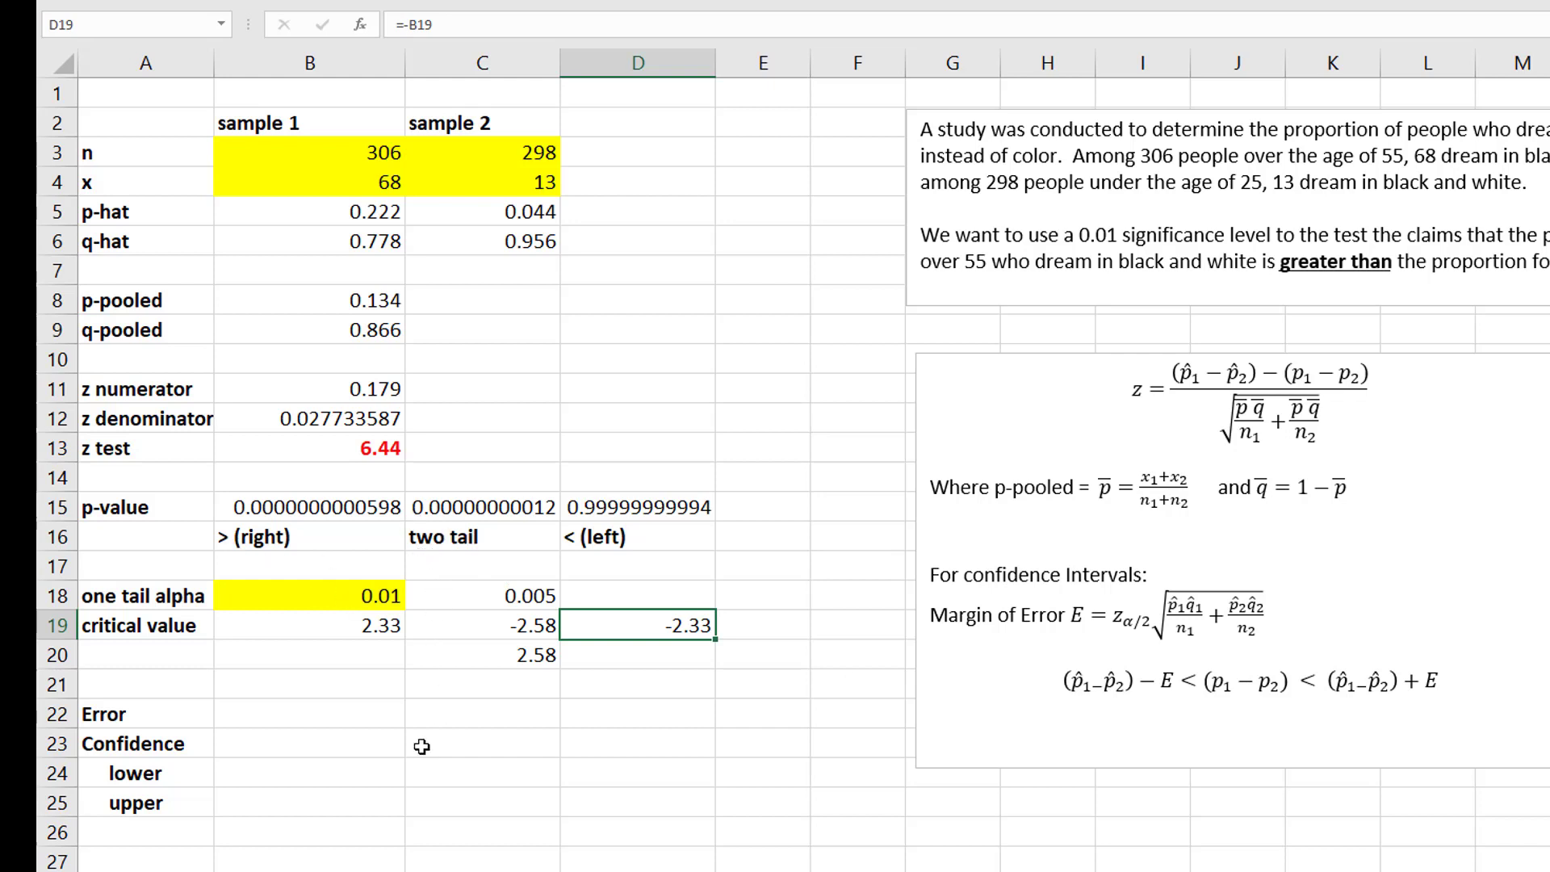
{"action": "left_click", "coordinate": [477, 747]}
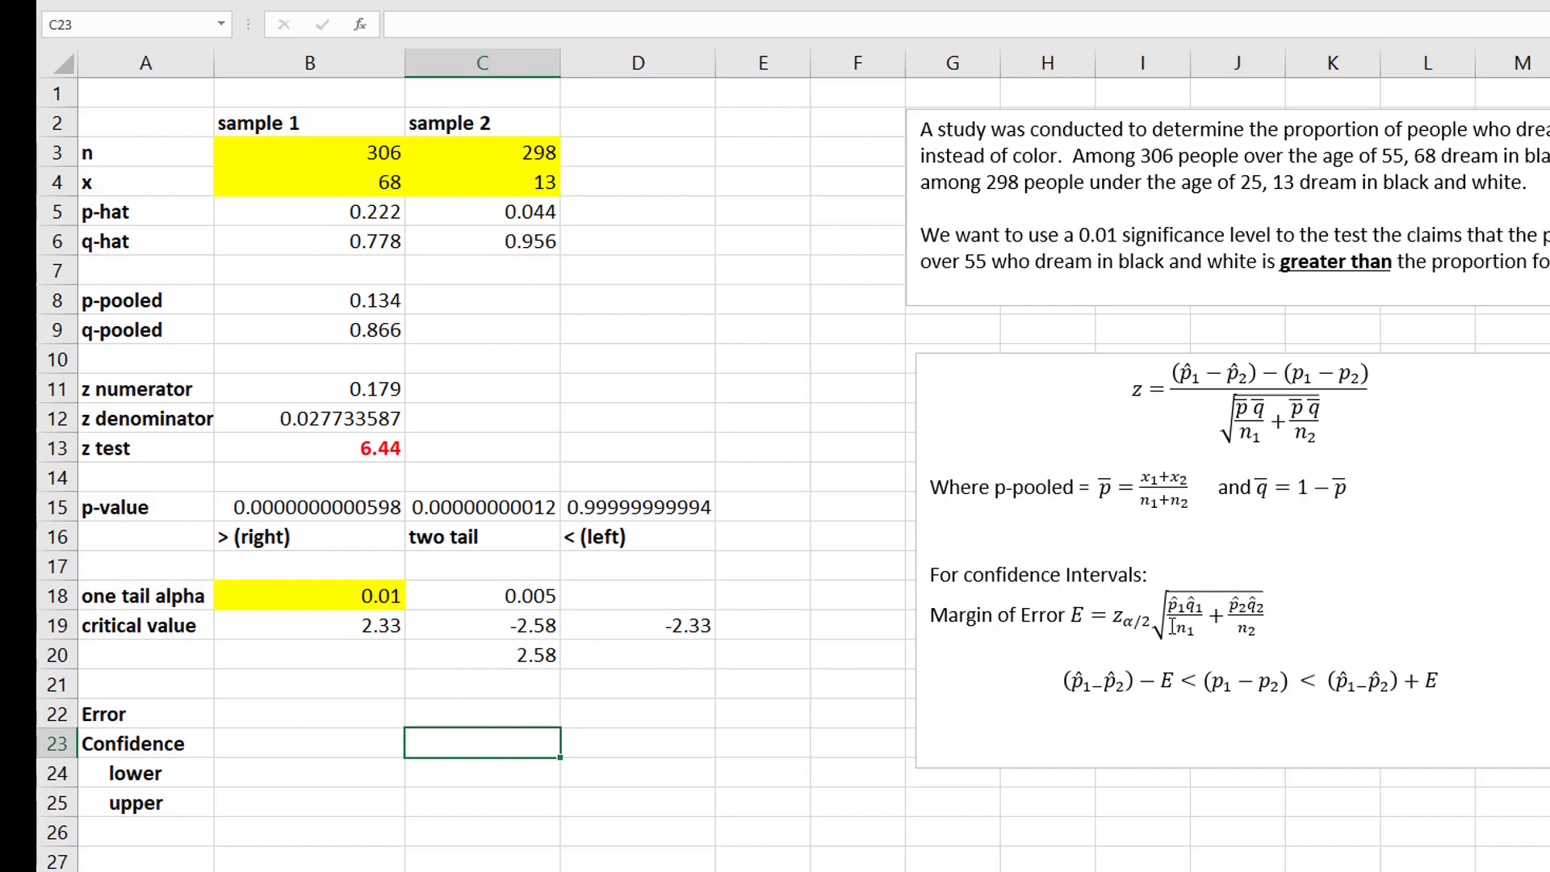
{"action": "left_click", "coordinate": [475, 714]}
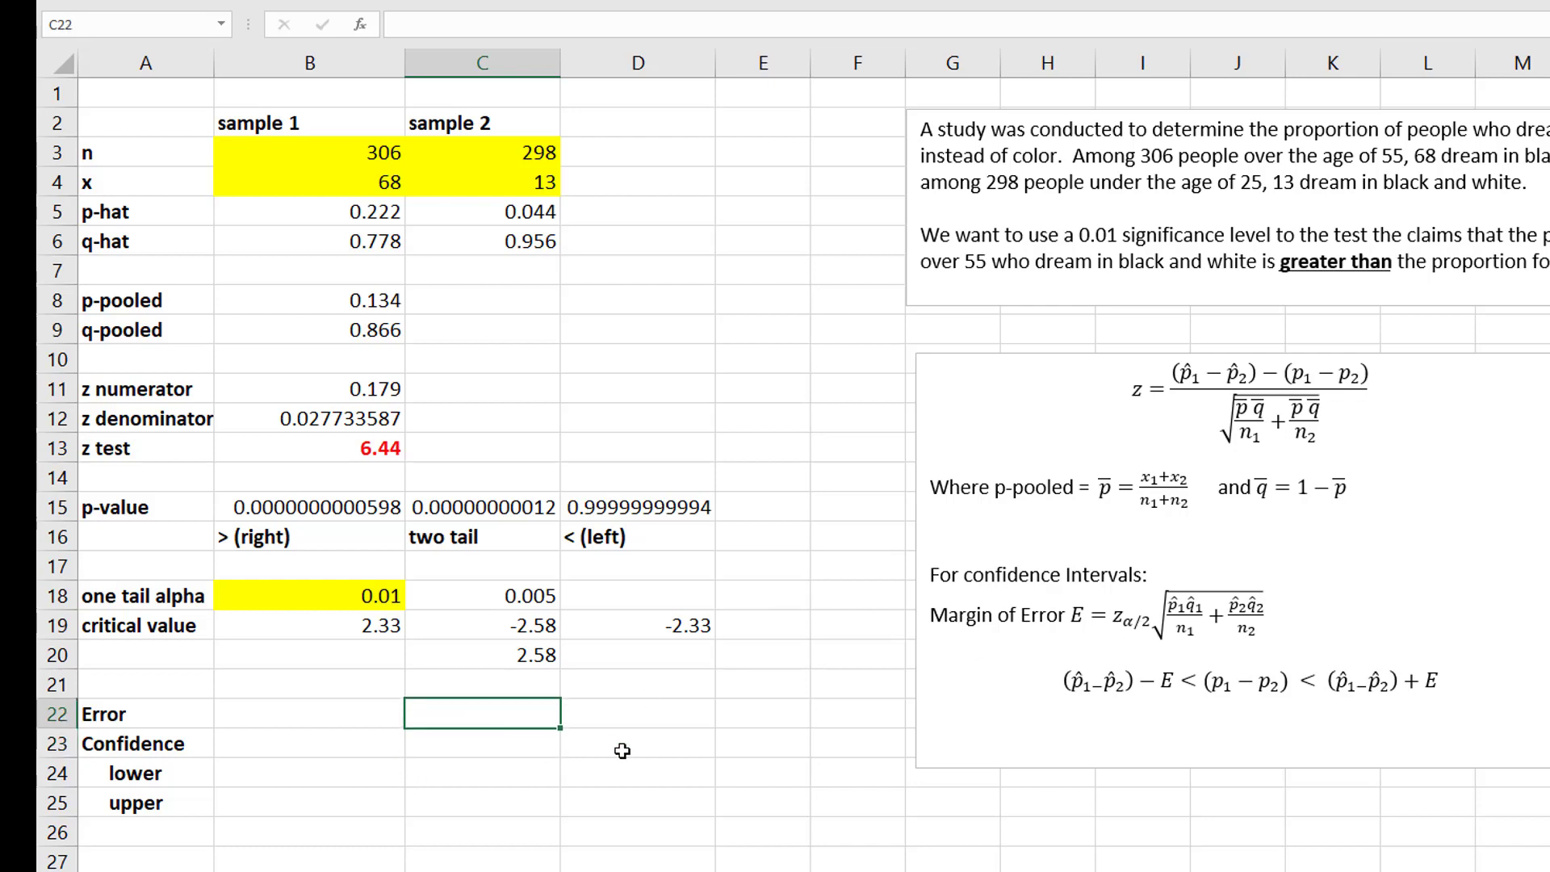
{"action": "type", "text": "="}
{"action": "left_click", "coordinate": [548, 654]}
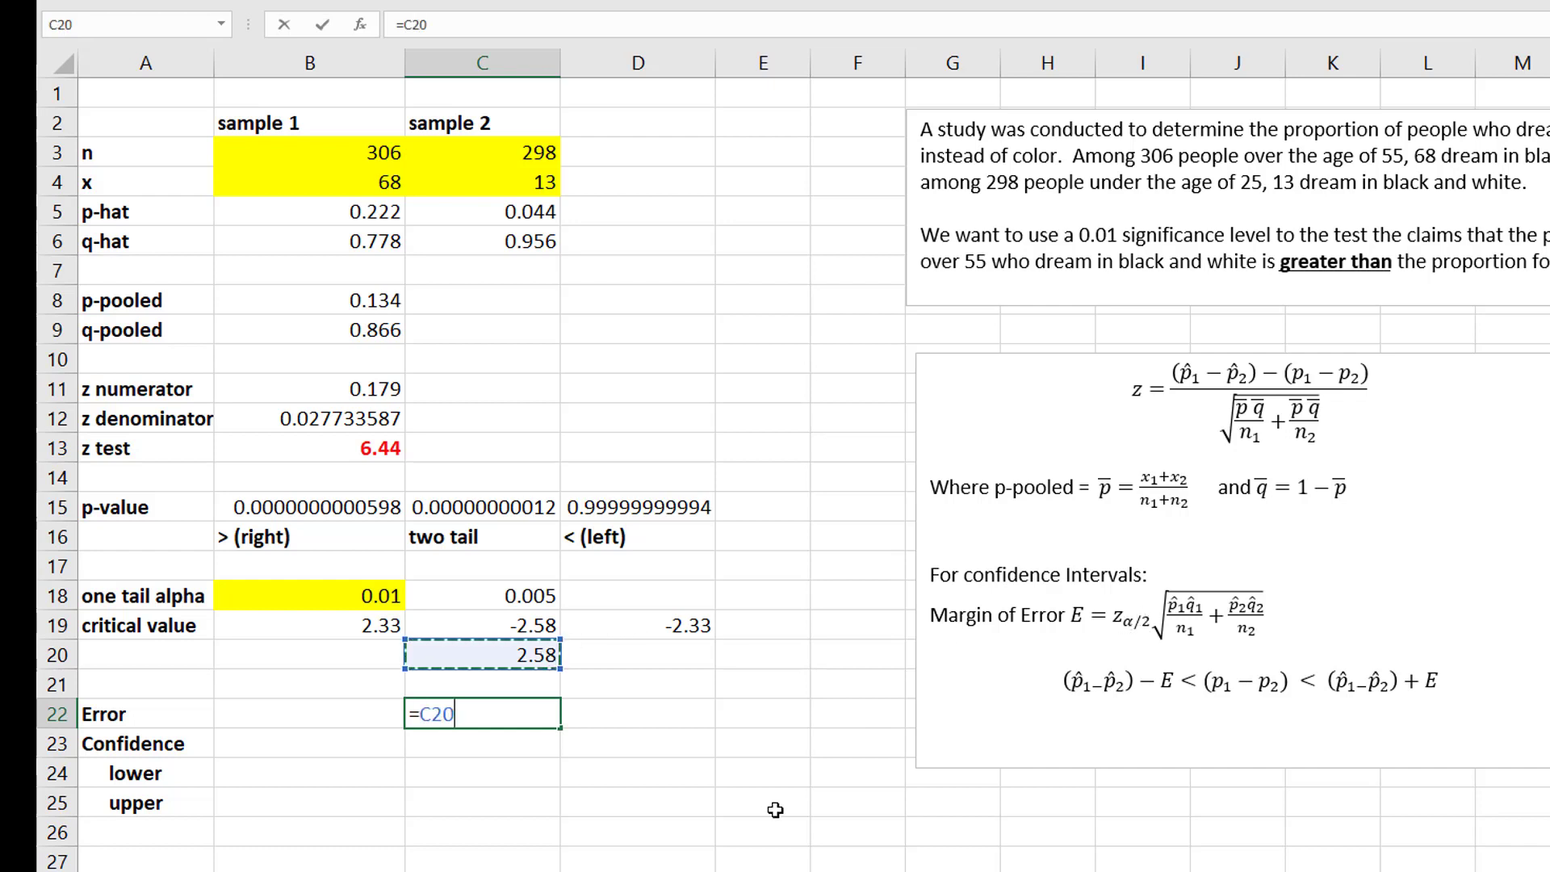
{"action": "type", "text": "*sqrt"}
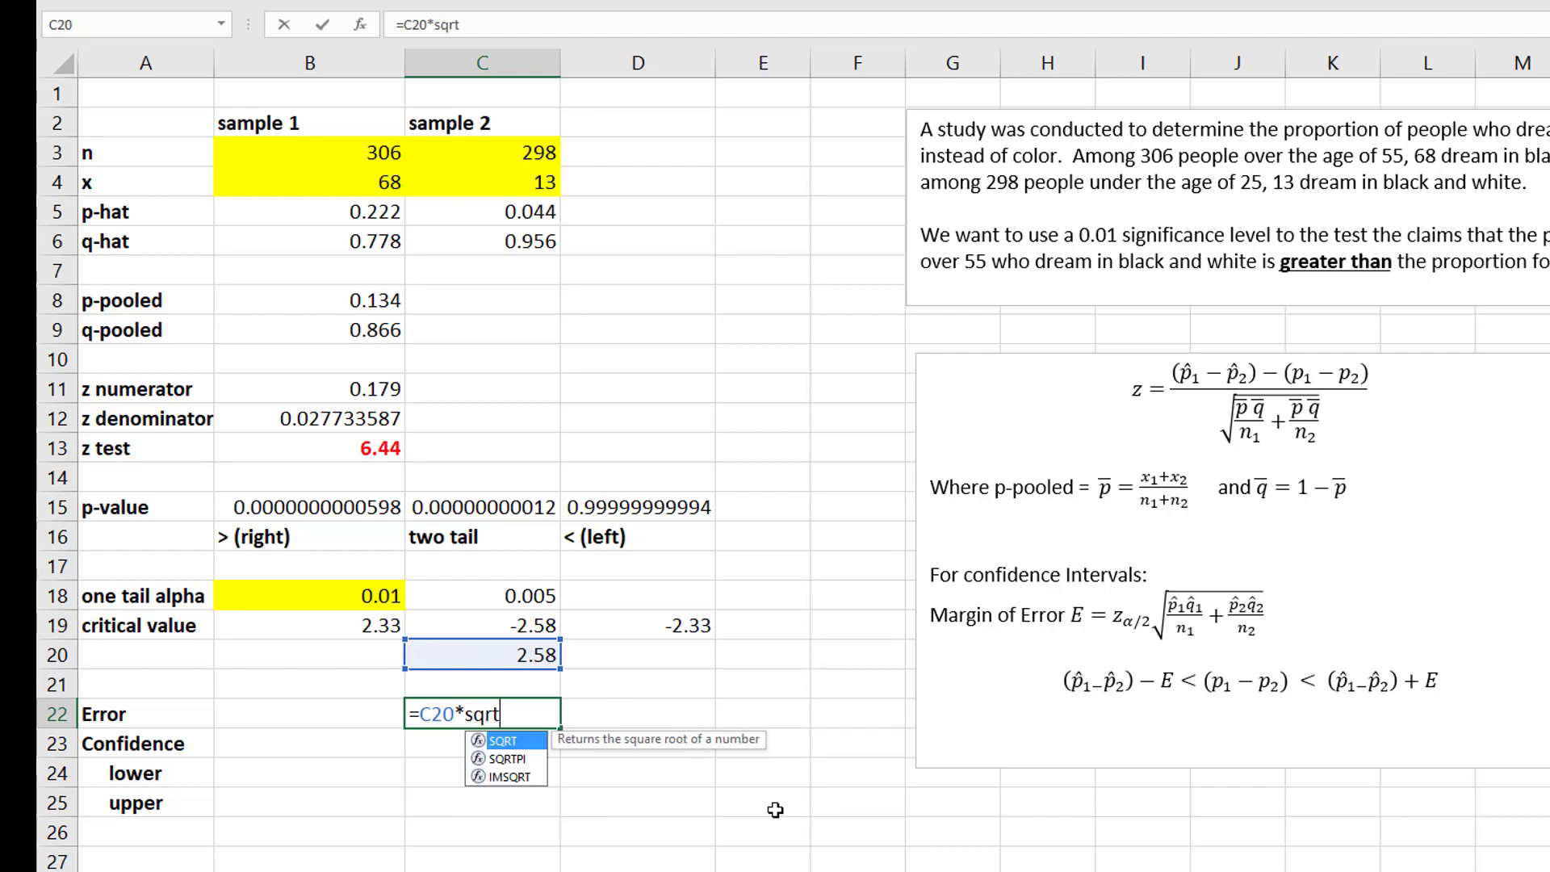
{"action": "type", "text": "("}
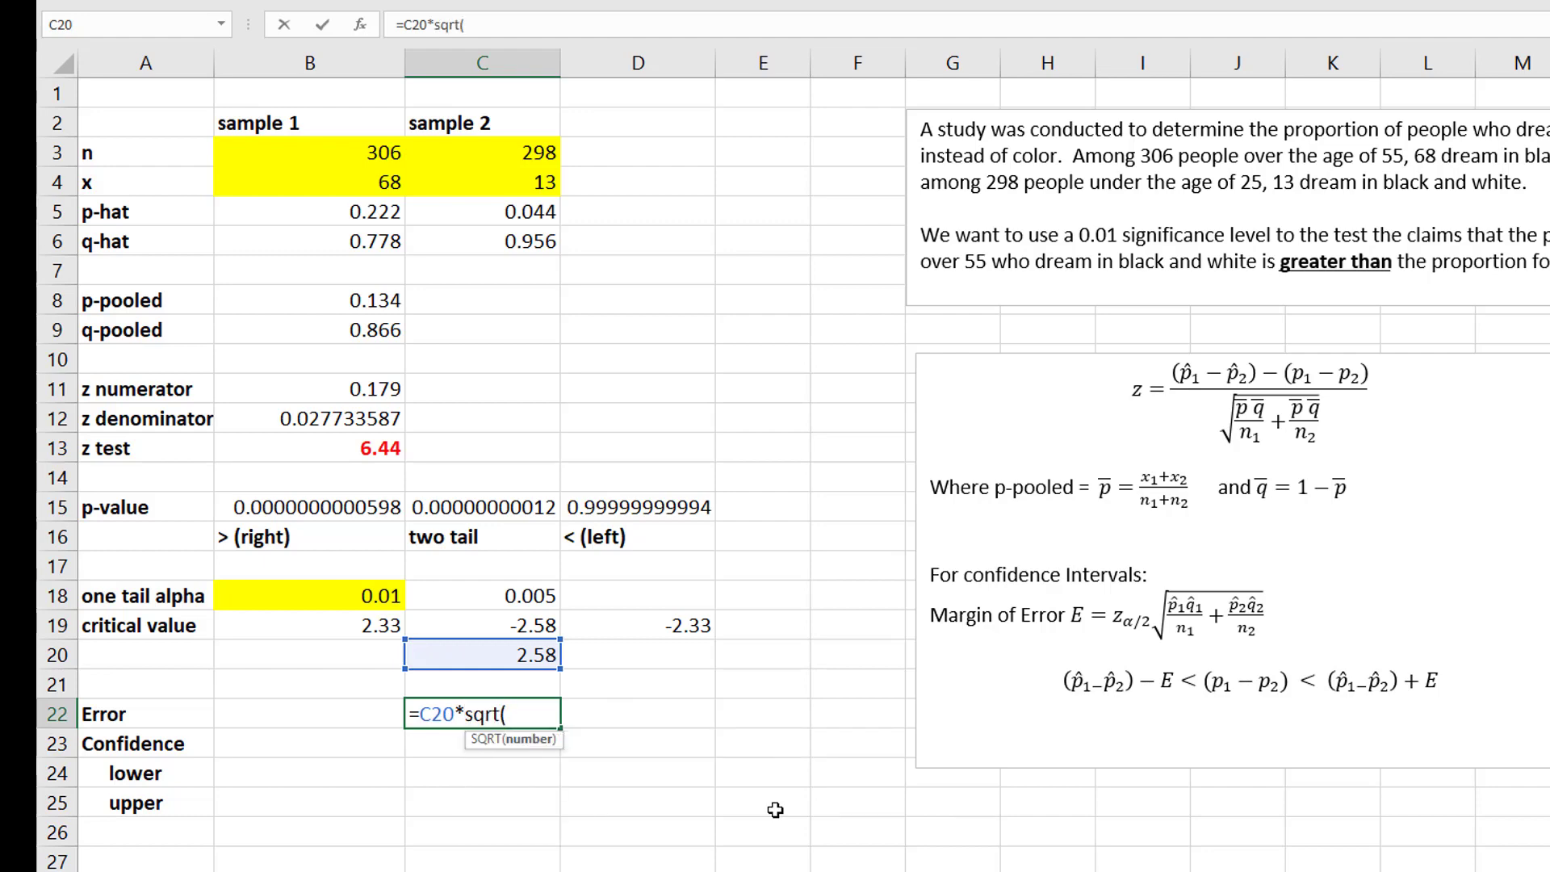
{"action": "type", "text": "("}
{"action": "left_click", "coordinate": [344, 209]}
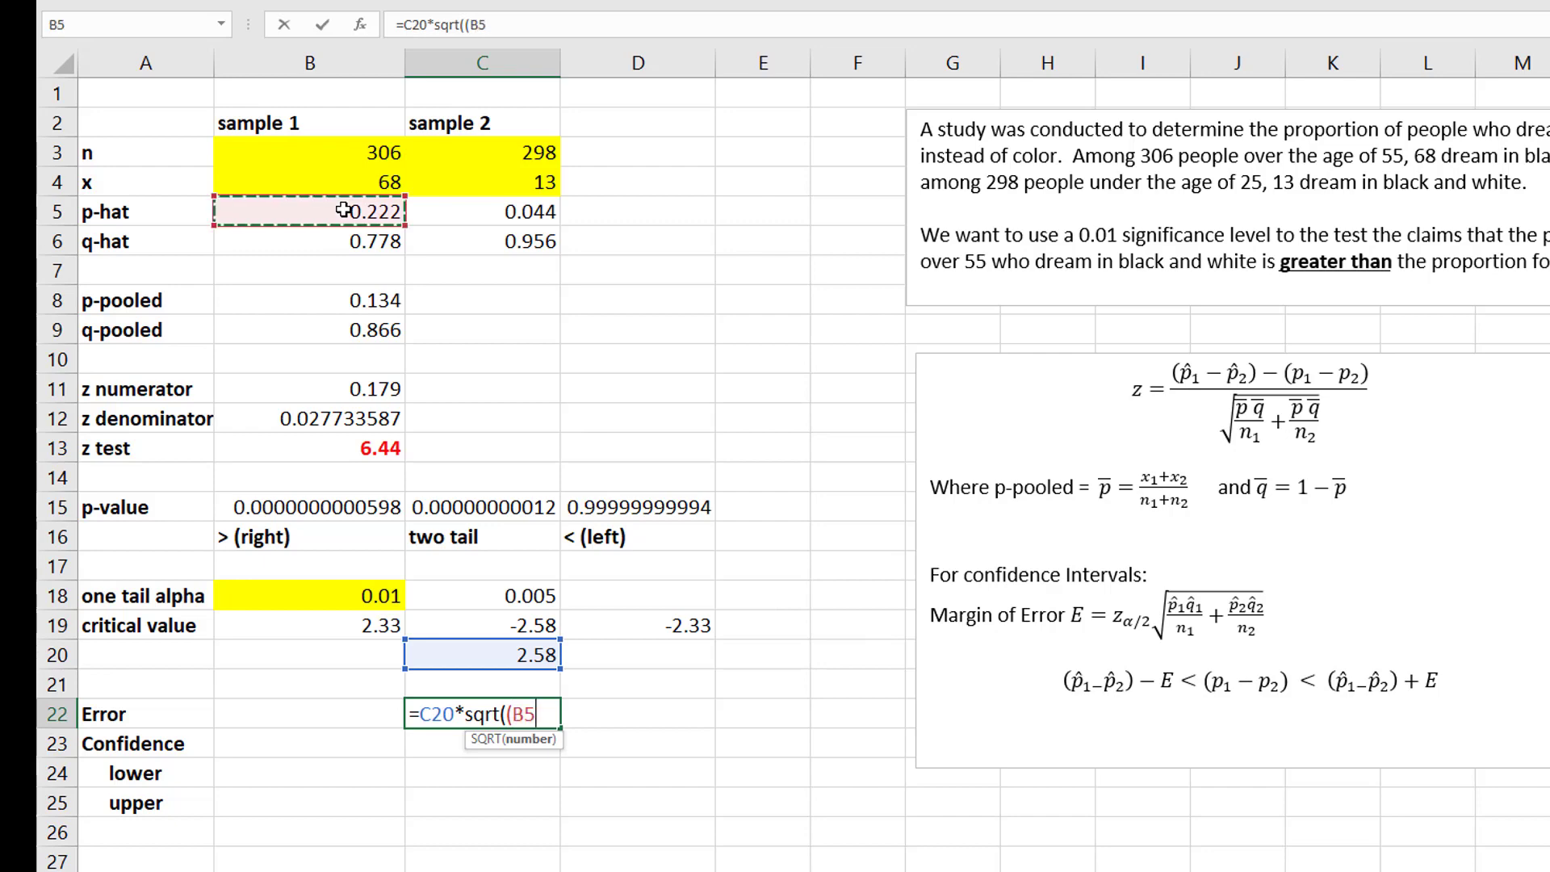
{"action": "type", "text": "*"}
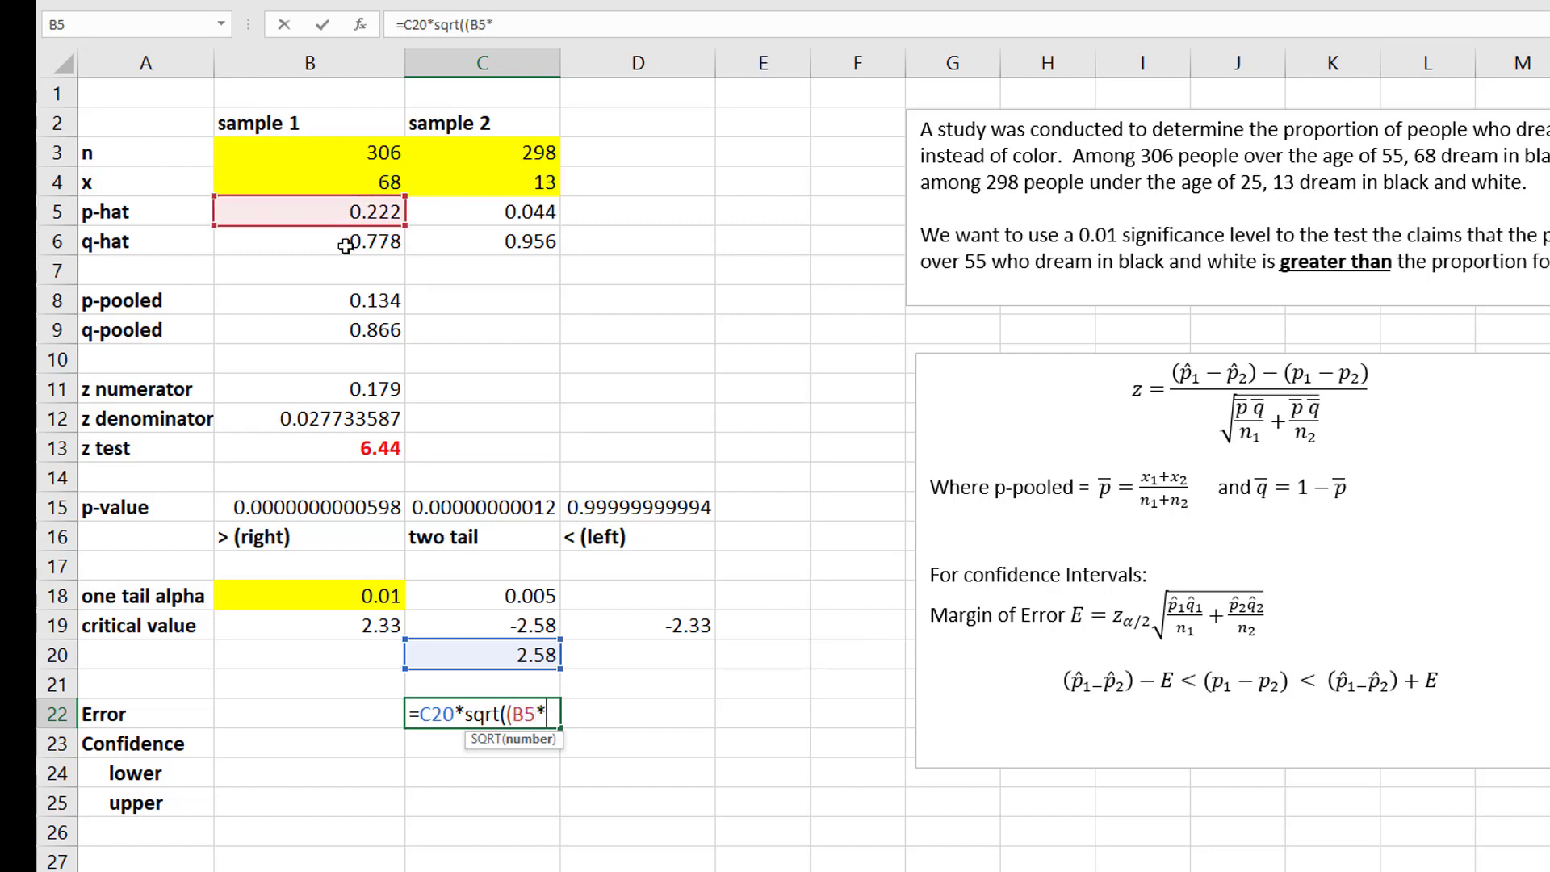
{"action": "left_click", "coordinate": [345, 243]}
{"action": "type", "text": ")"}
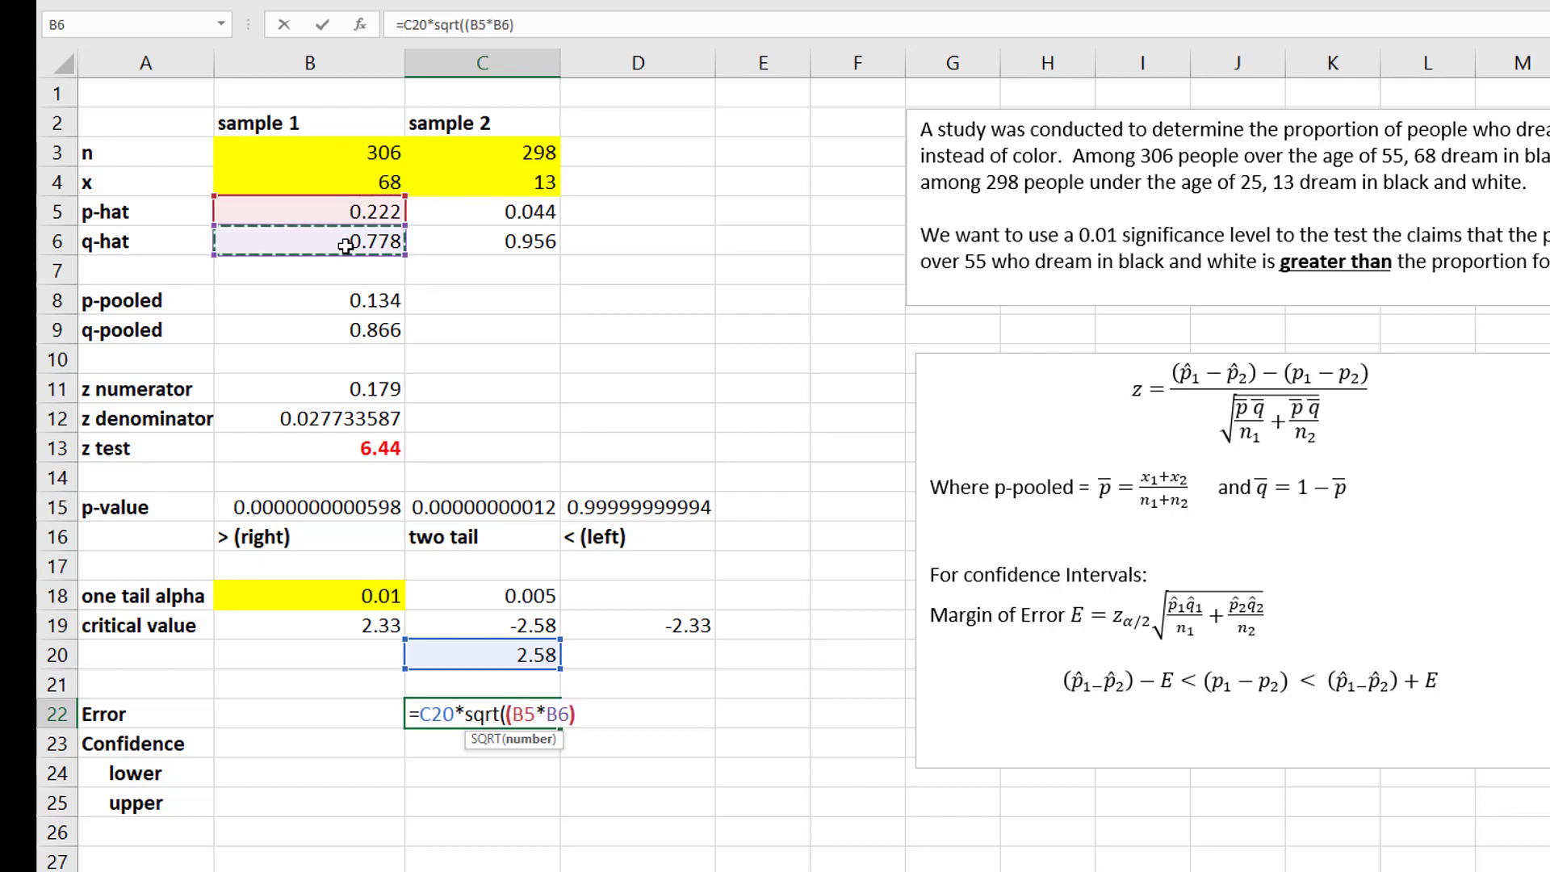
{"action": "type", "text": "/"}
{"action": "left_click", "coordinate": [334, 153]}
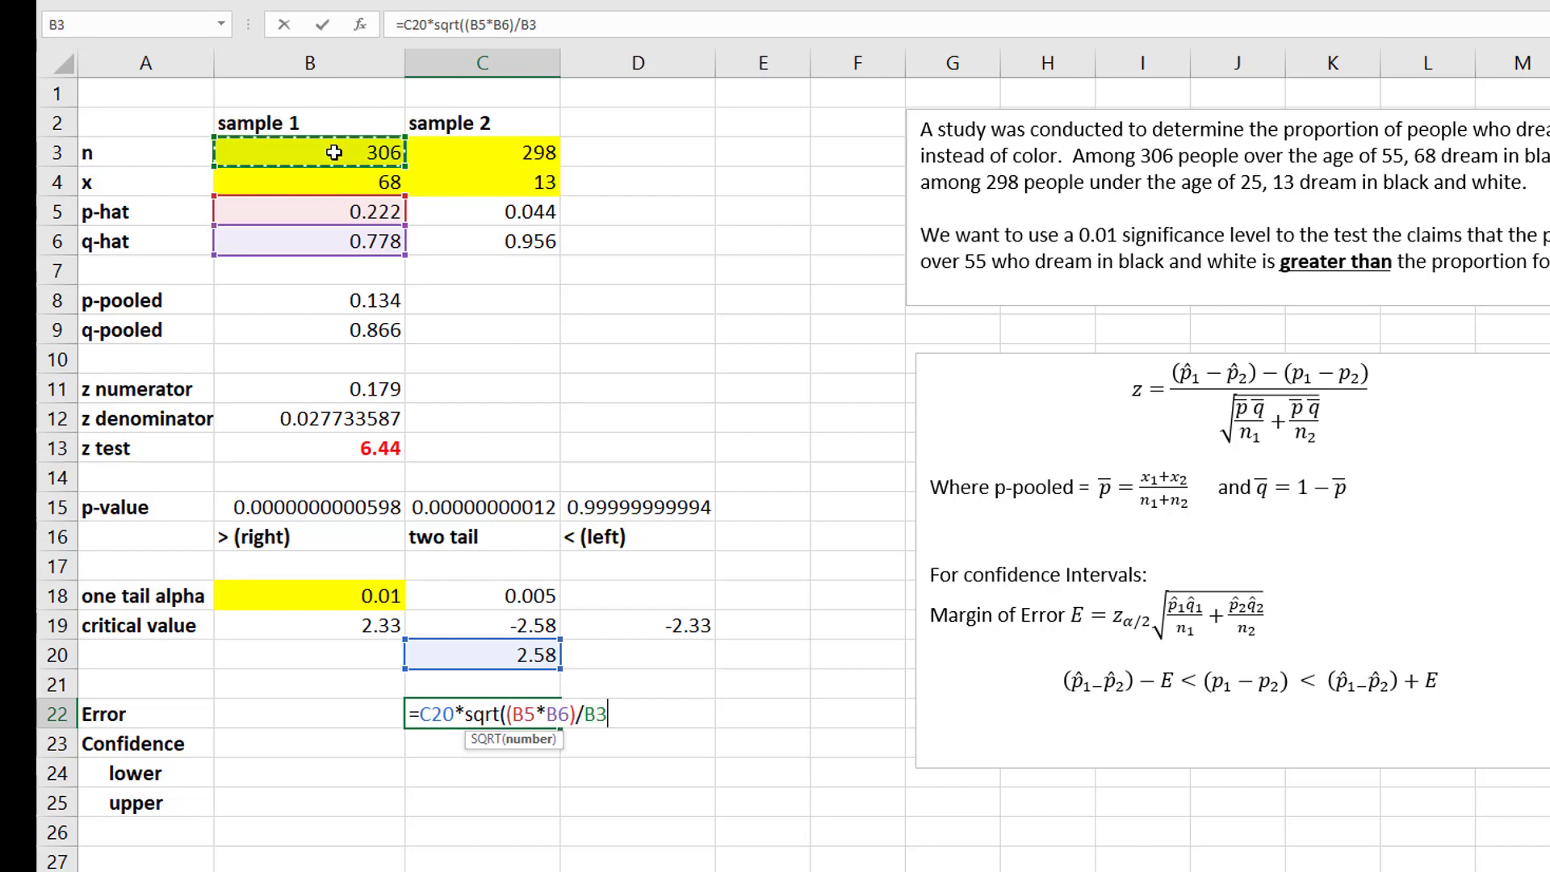
{"action": "type", "text": "+("}
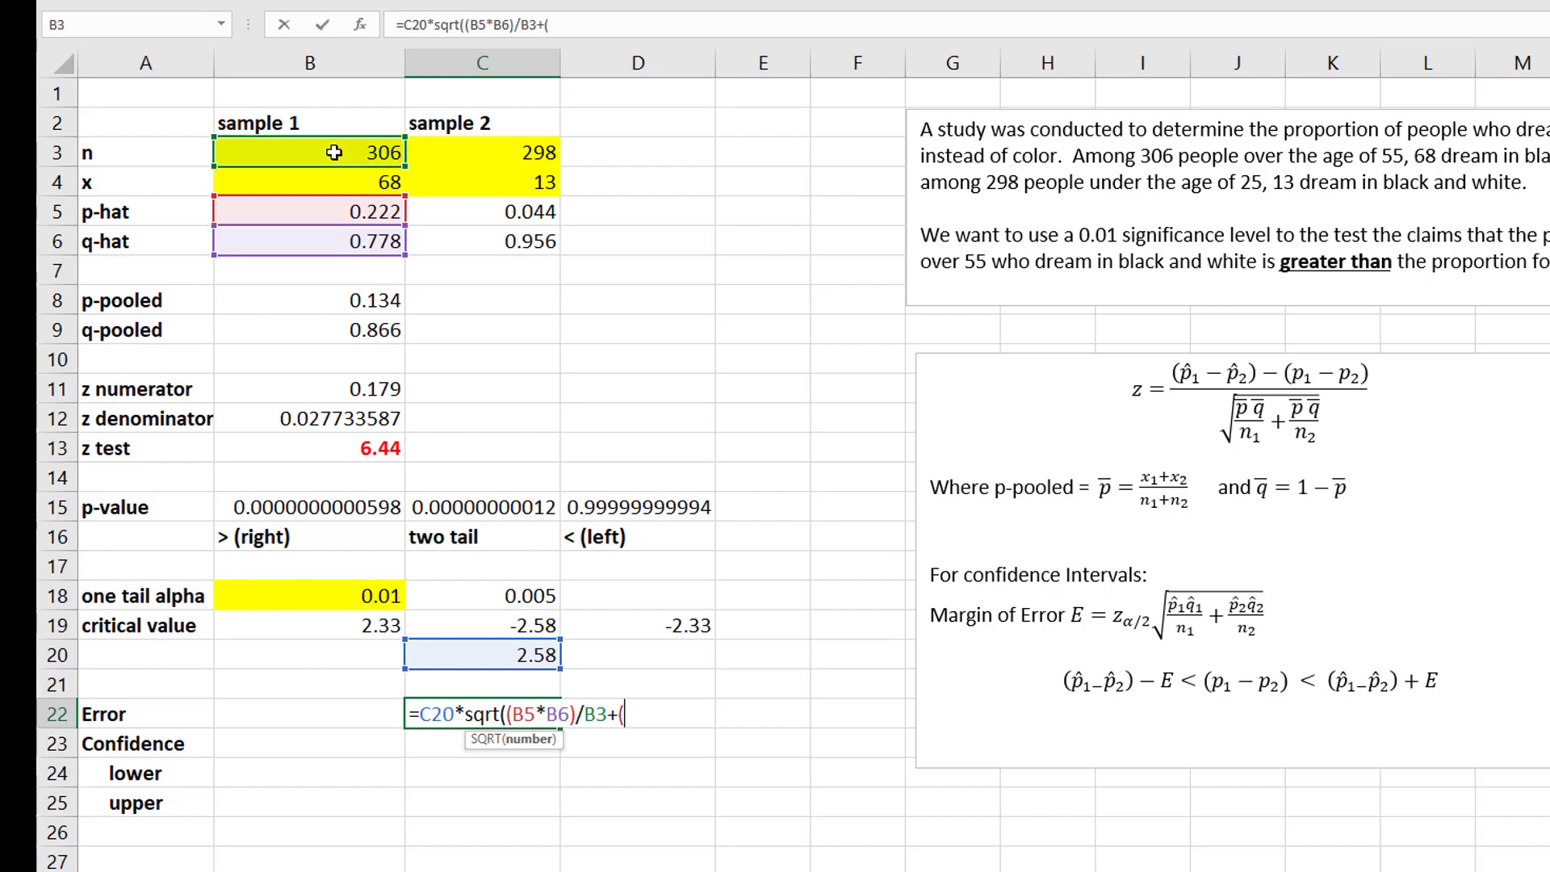
{"action": "left_click", "coordinate": [487, 216]}
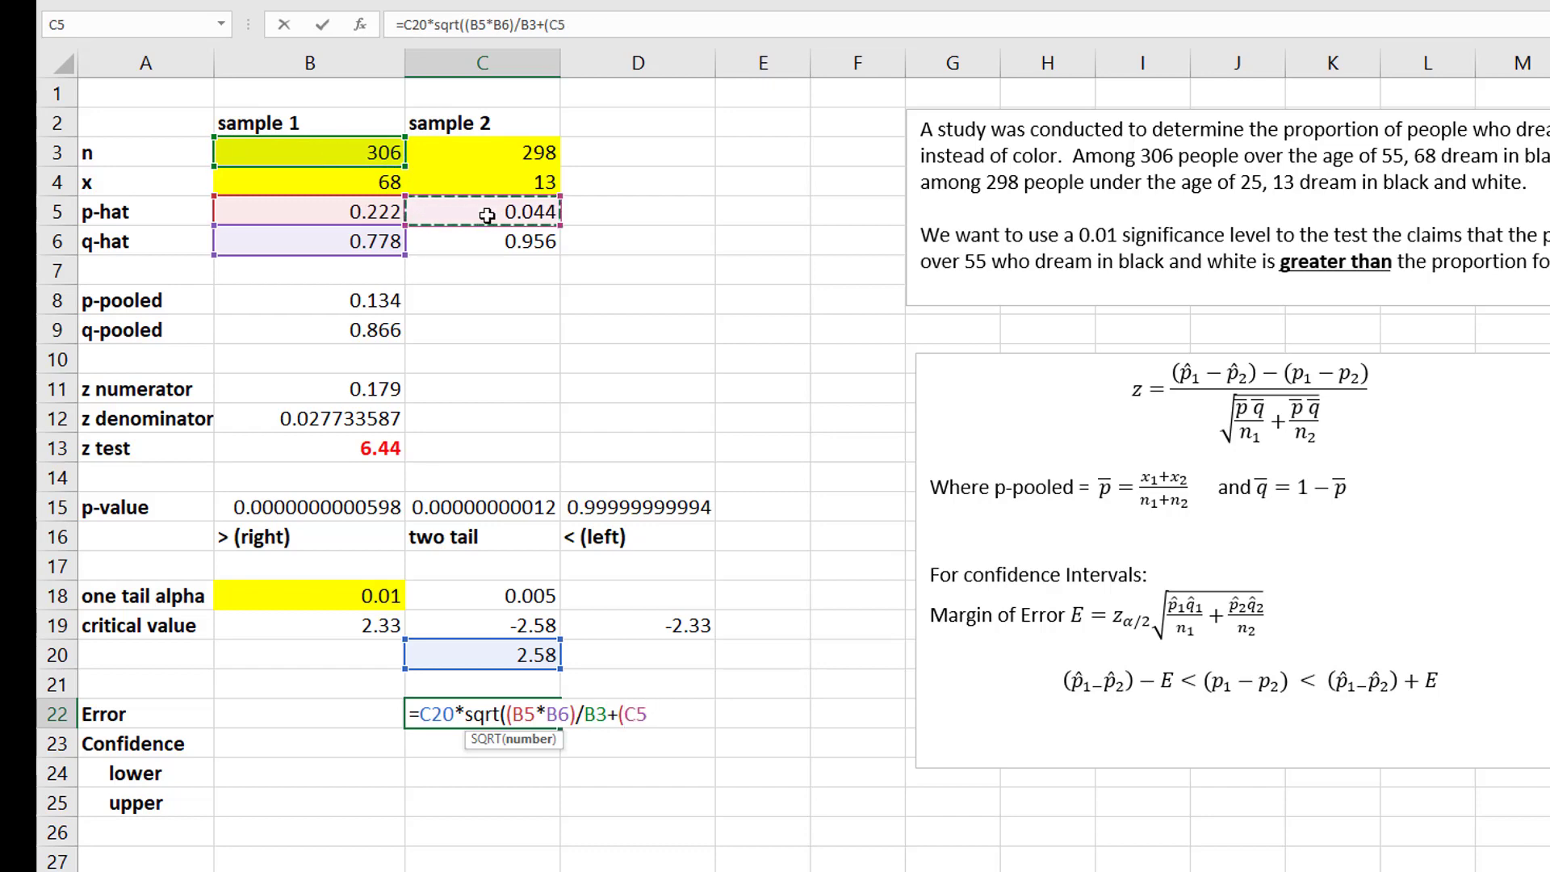
{"action": "type", "text": "*"}
{"action": "left_click", "coordinate": [488, 238]}
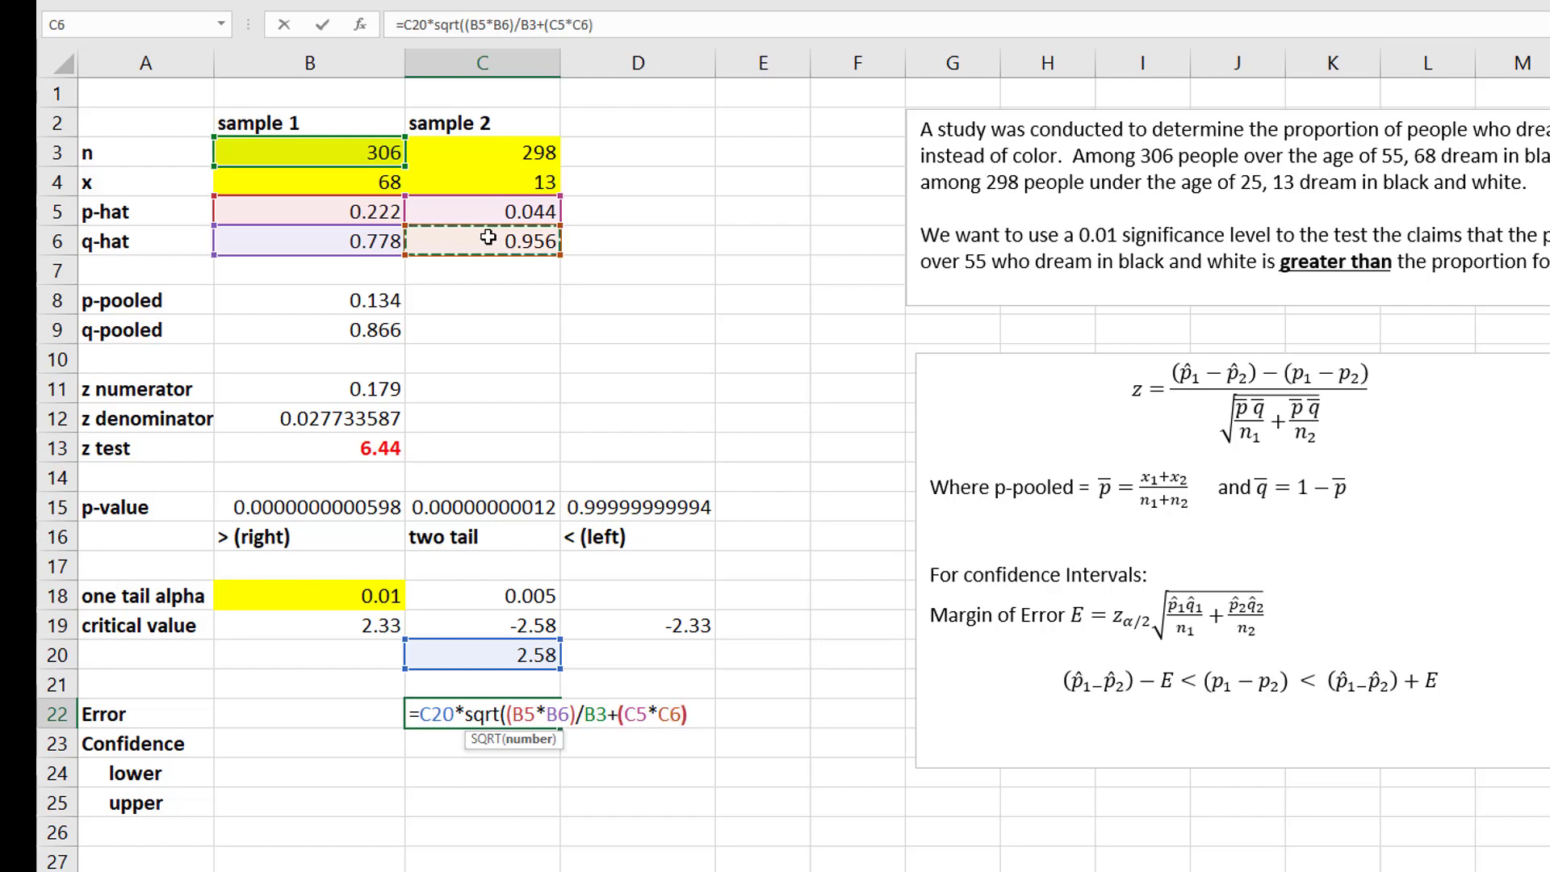
{"action": "type", "text": ")/"}
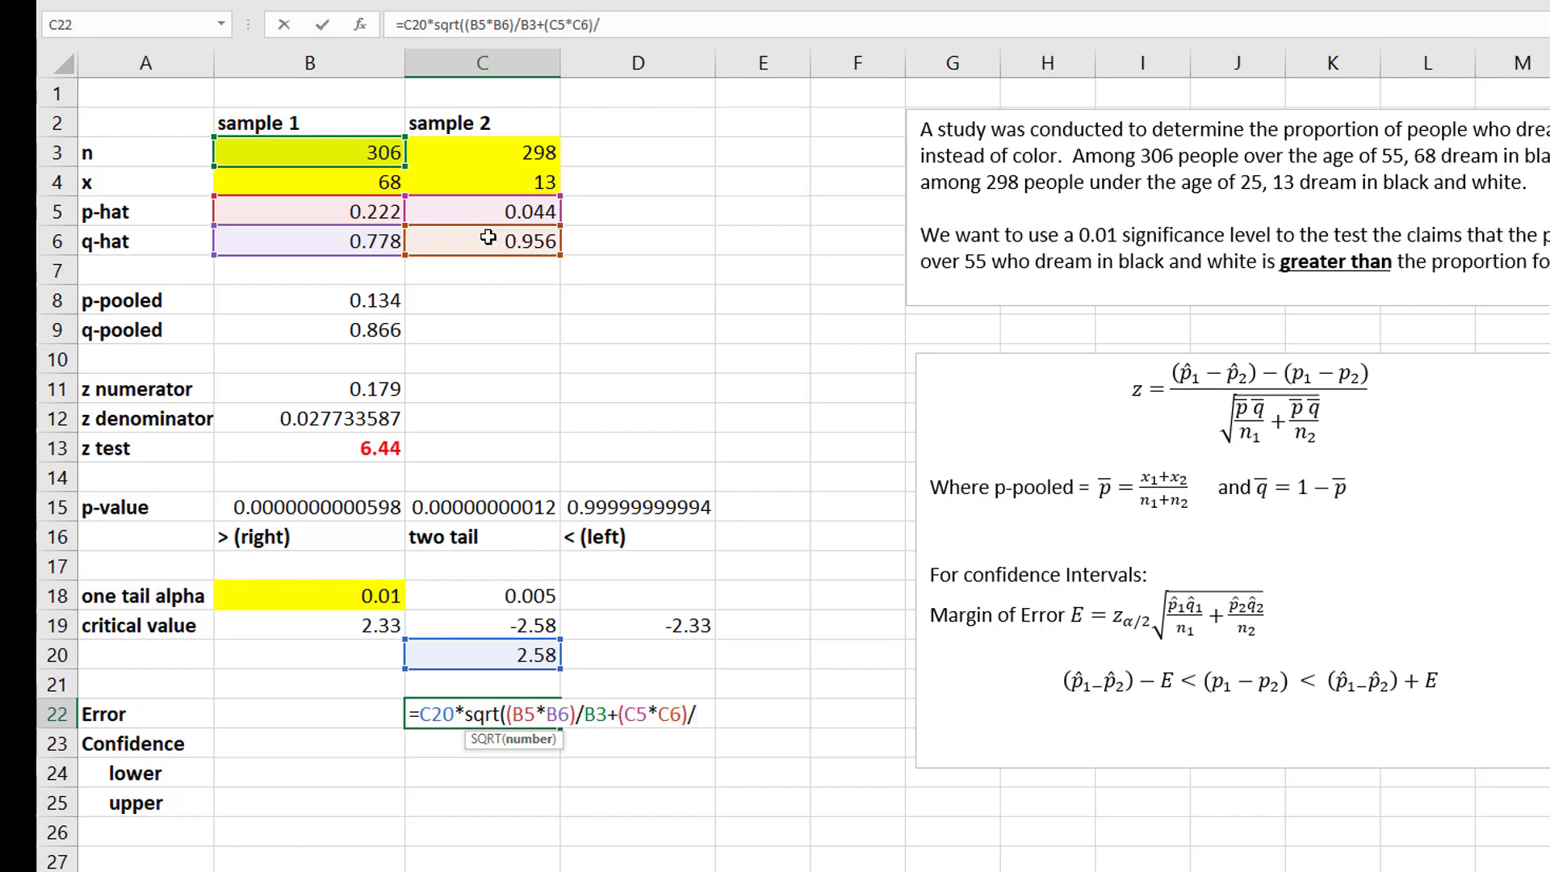
{"action": "left_click", "coordinate": [504, 146]}
{"action": "type", "text": ")"}
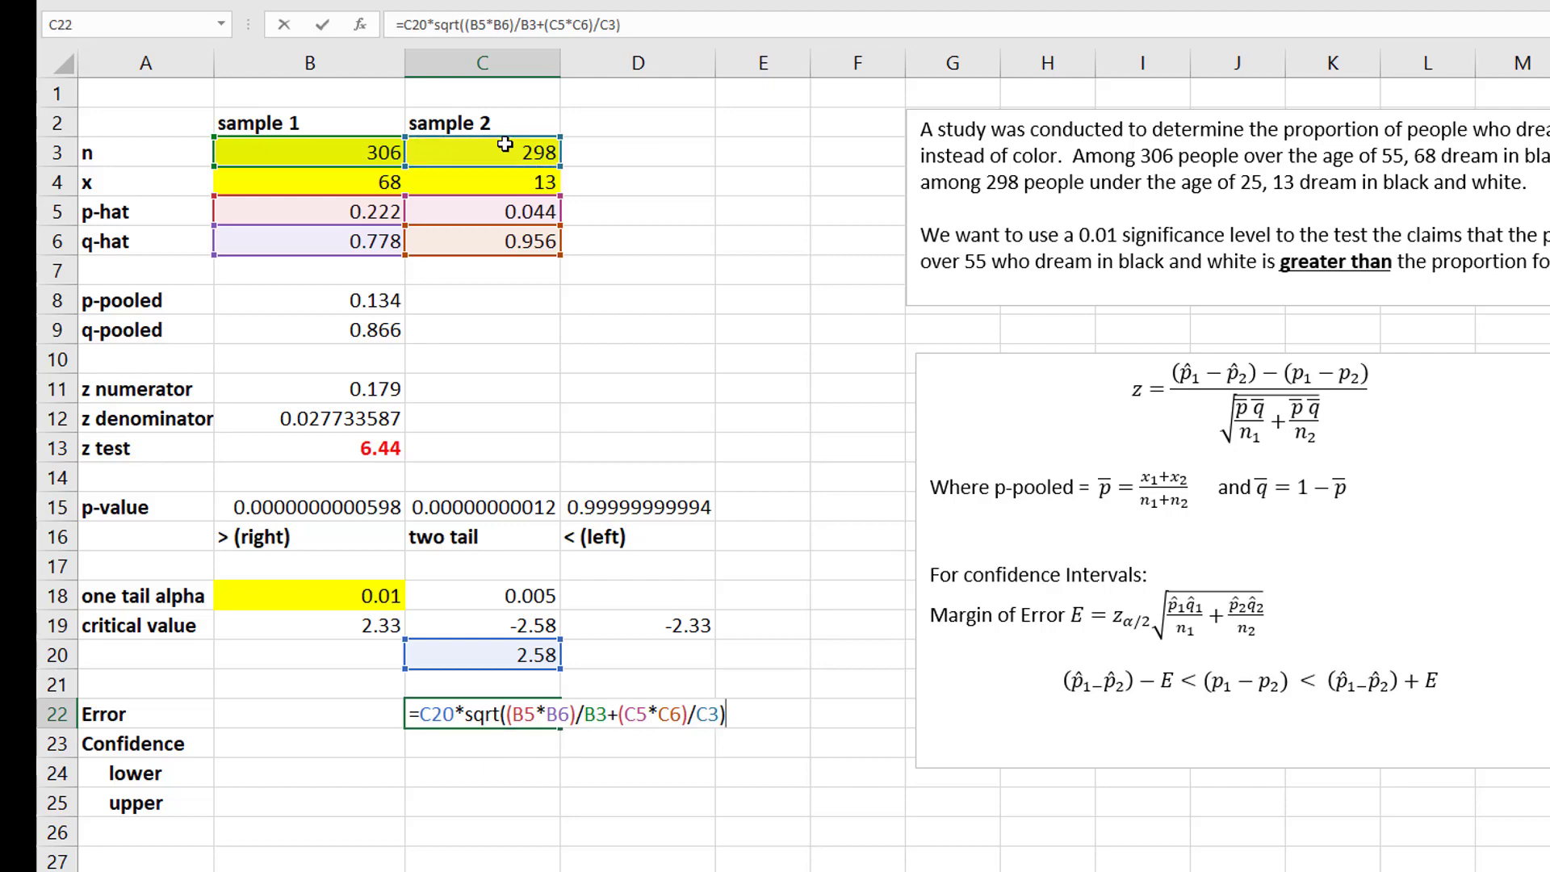
{"action": "key", "text": "Return"}
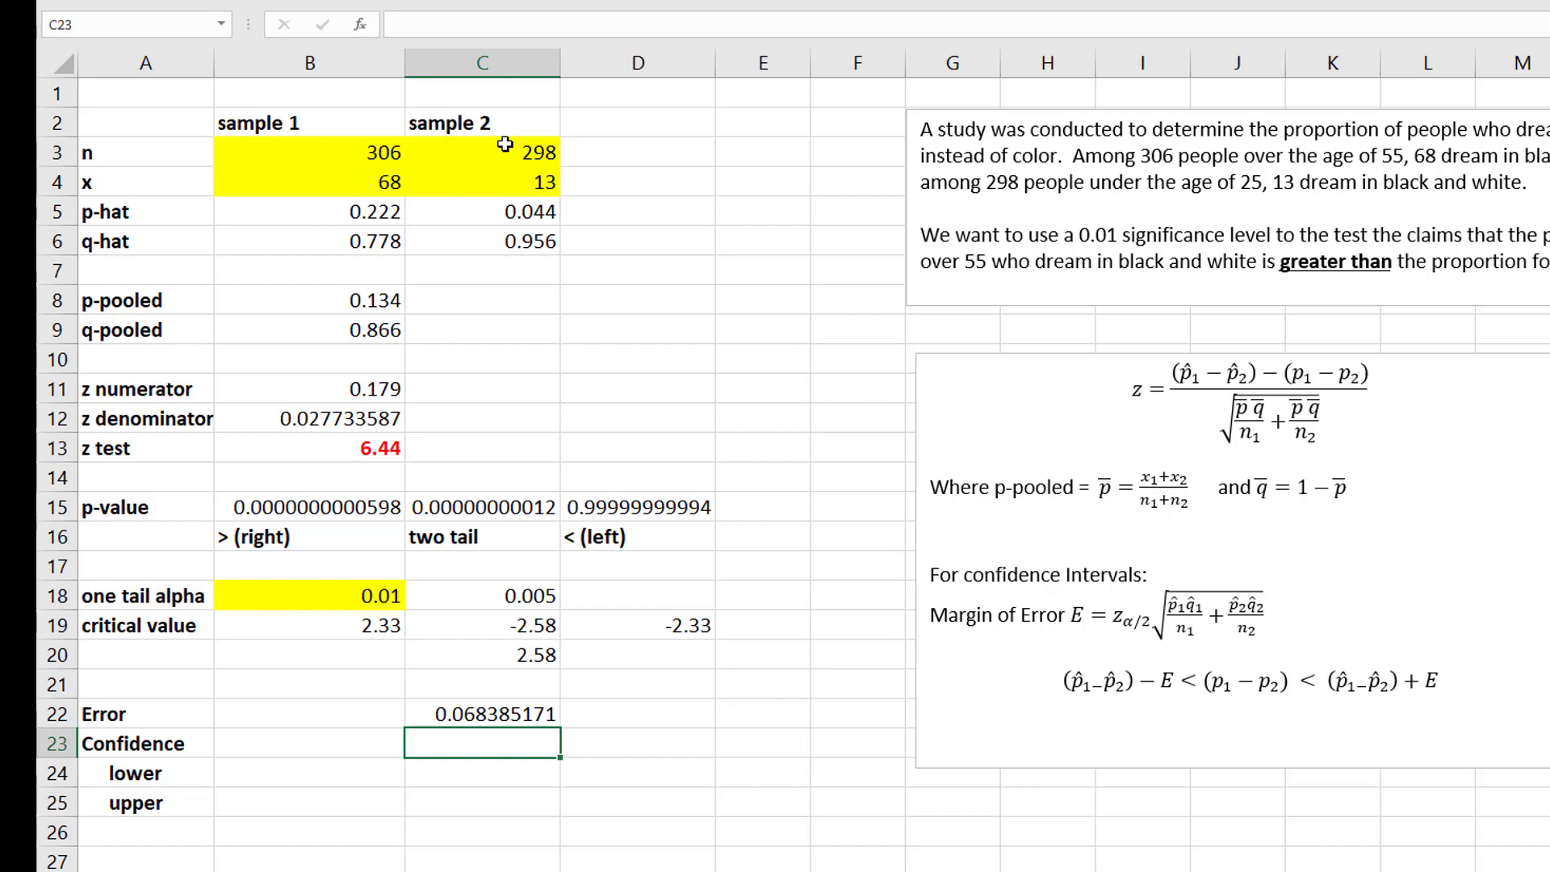
- Calculate the lower confidence limit in C24 as the p-hat difference minus the error with the formula =(B5-C5)-C22
{"action": "left_click", "coordinate": [502, 768]}
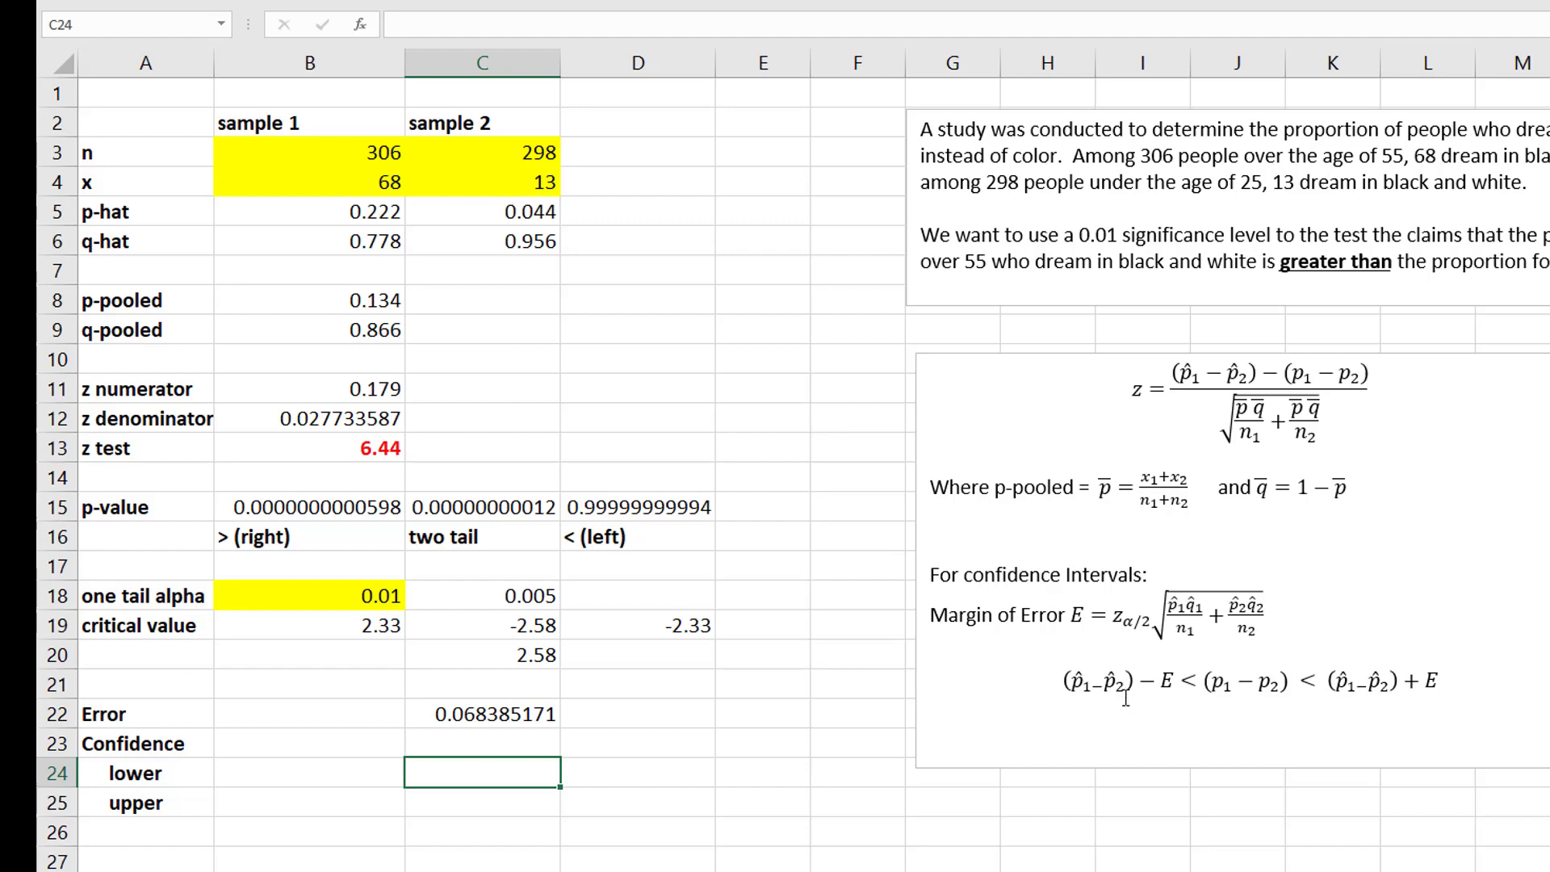
{"action": "type", "text": "=("}
{"action": "left_click", "coordinate": [356, 212]}
{"action": "type", "text": "-"}
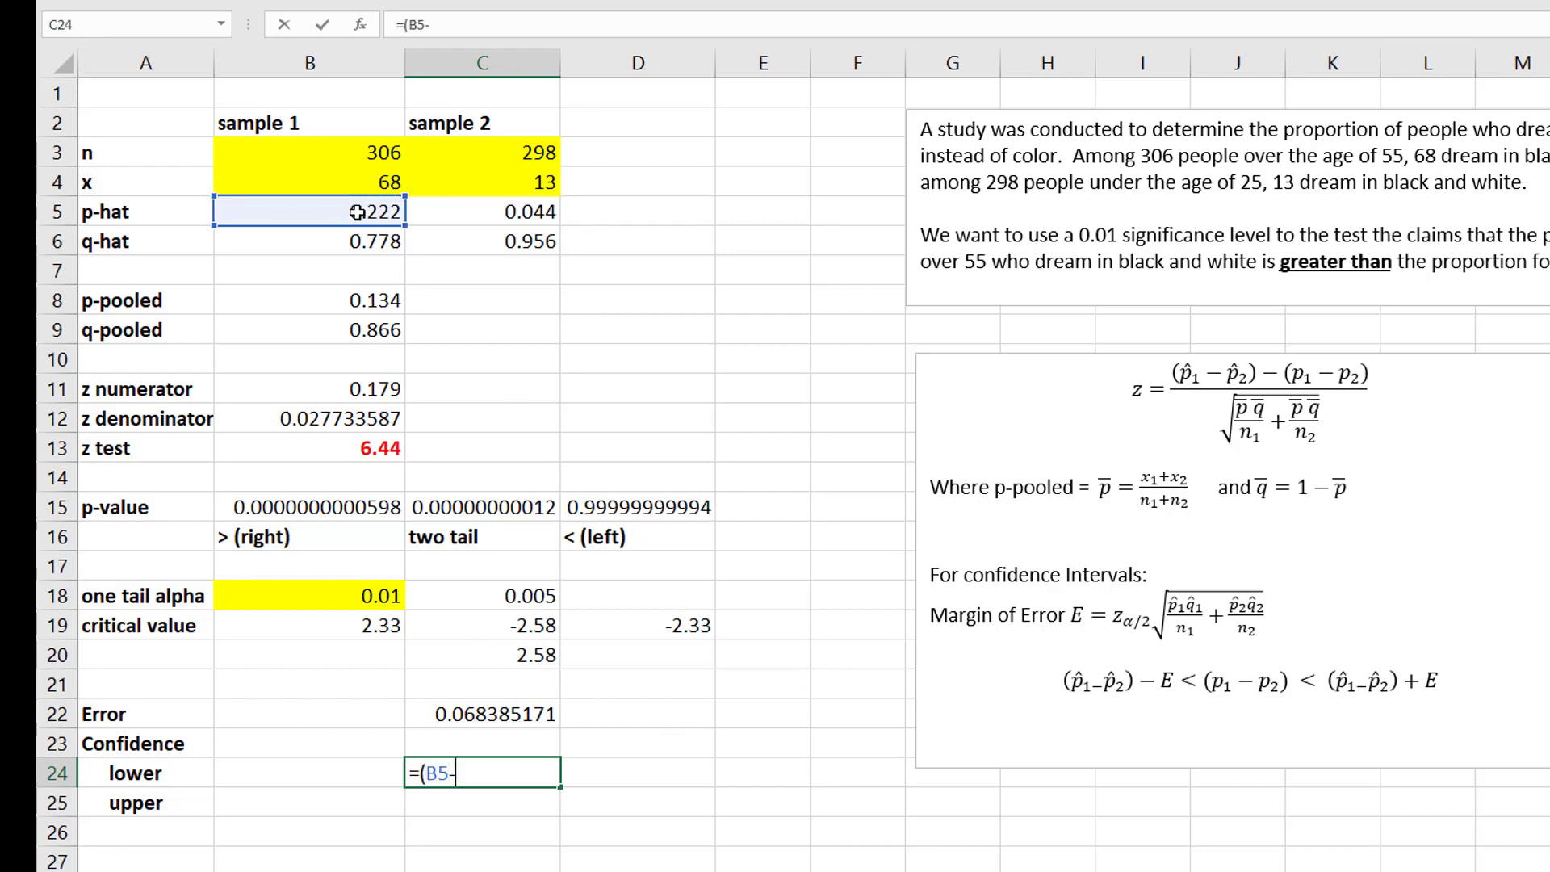
{"action": "left_click", "coordinate": [512, 212]}
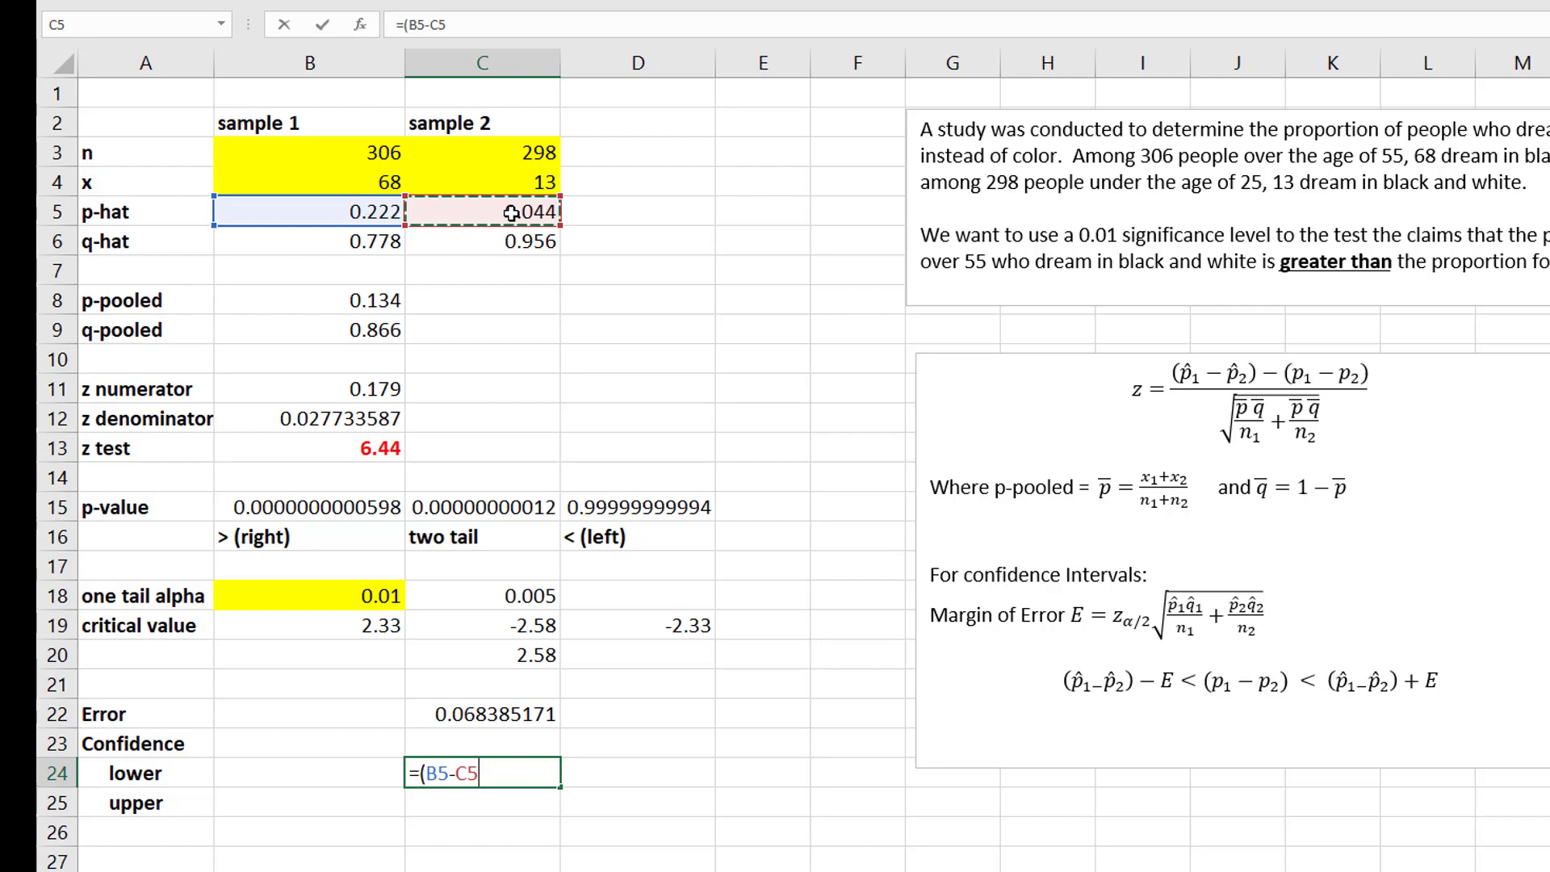
{"action": "type", "text": ")-"}
{"action": "left_click", "coordinate": [507, 709]}
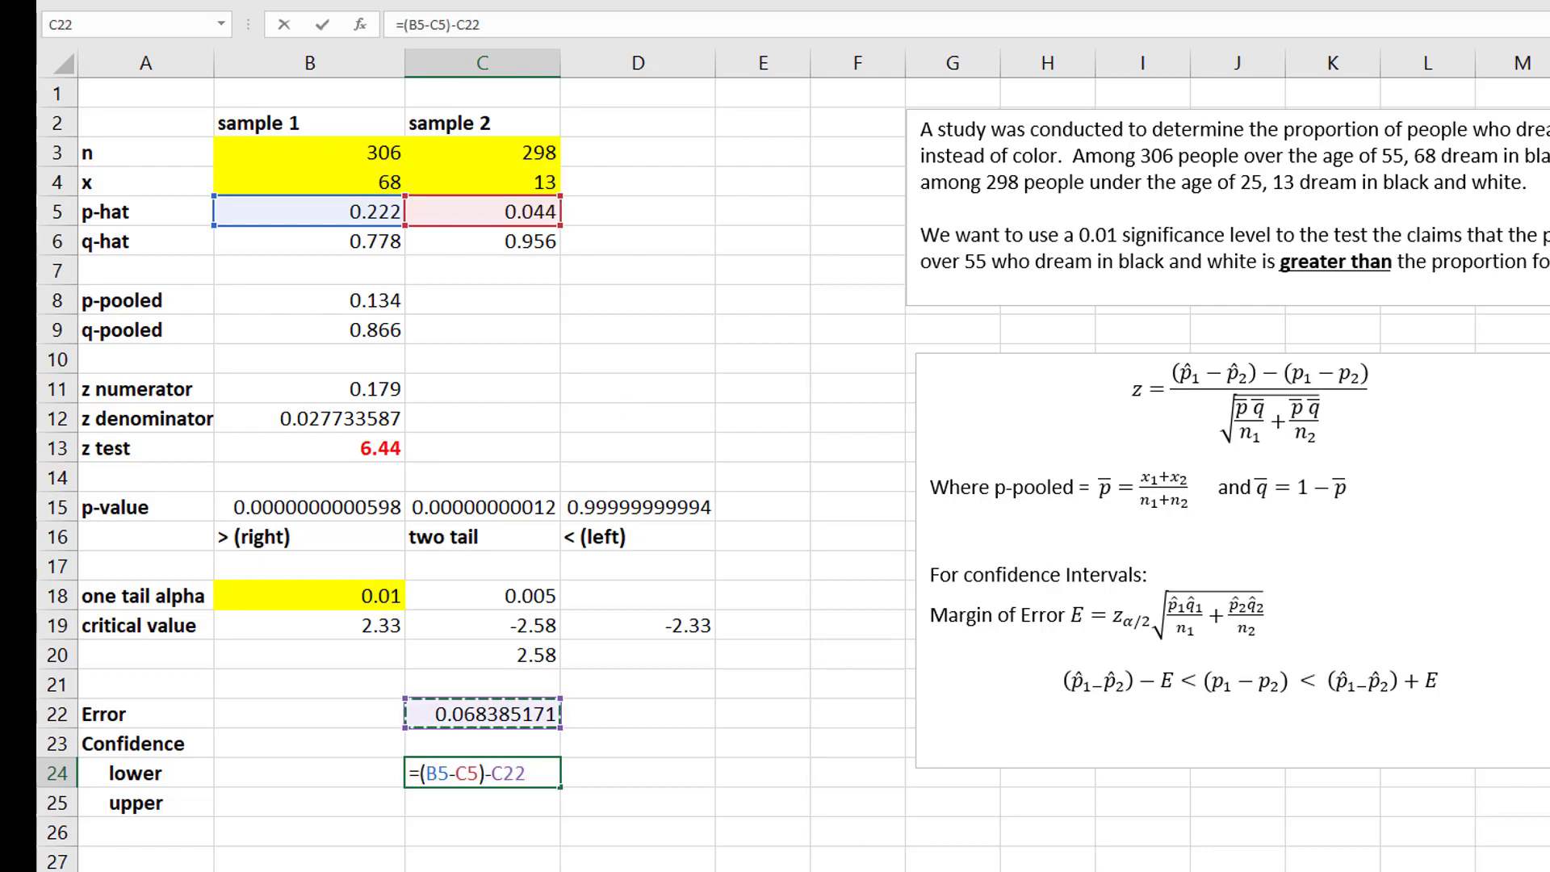
{"action": "key", "text": "Return"}
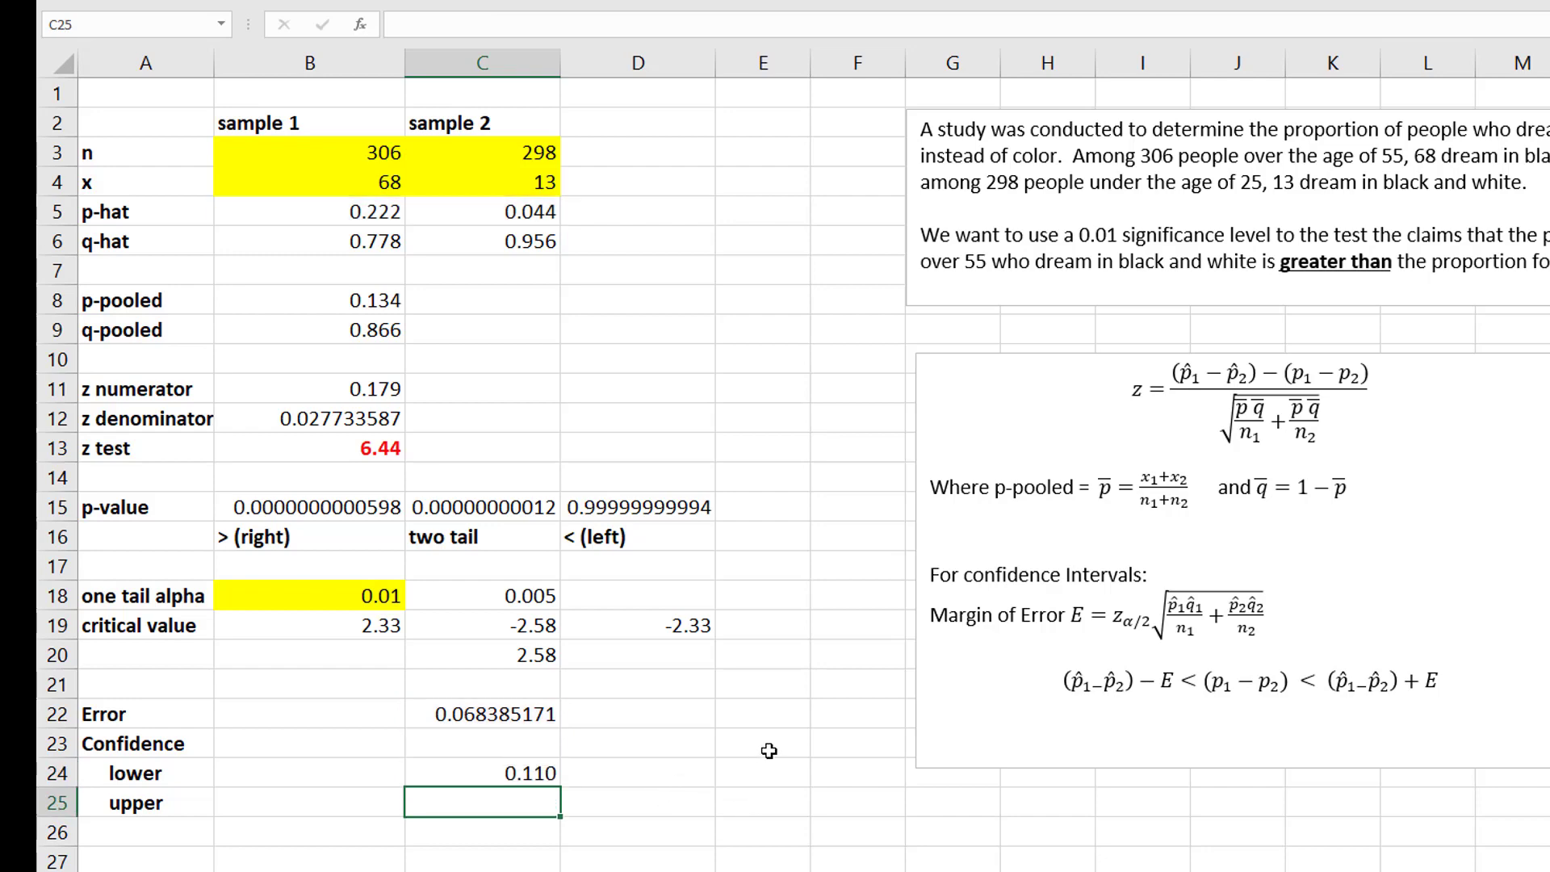
- Calculate the upper confidence limit in C25 as the p-hat difference plus the error with the formula =(B5-C5)+C22
{"action": "type", "text": "="}
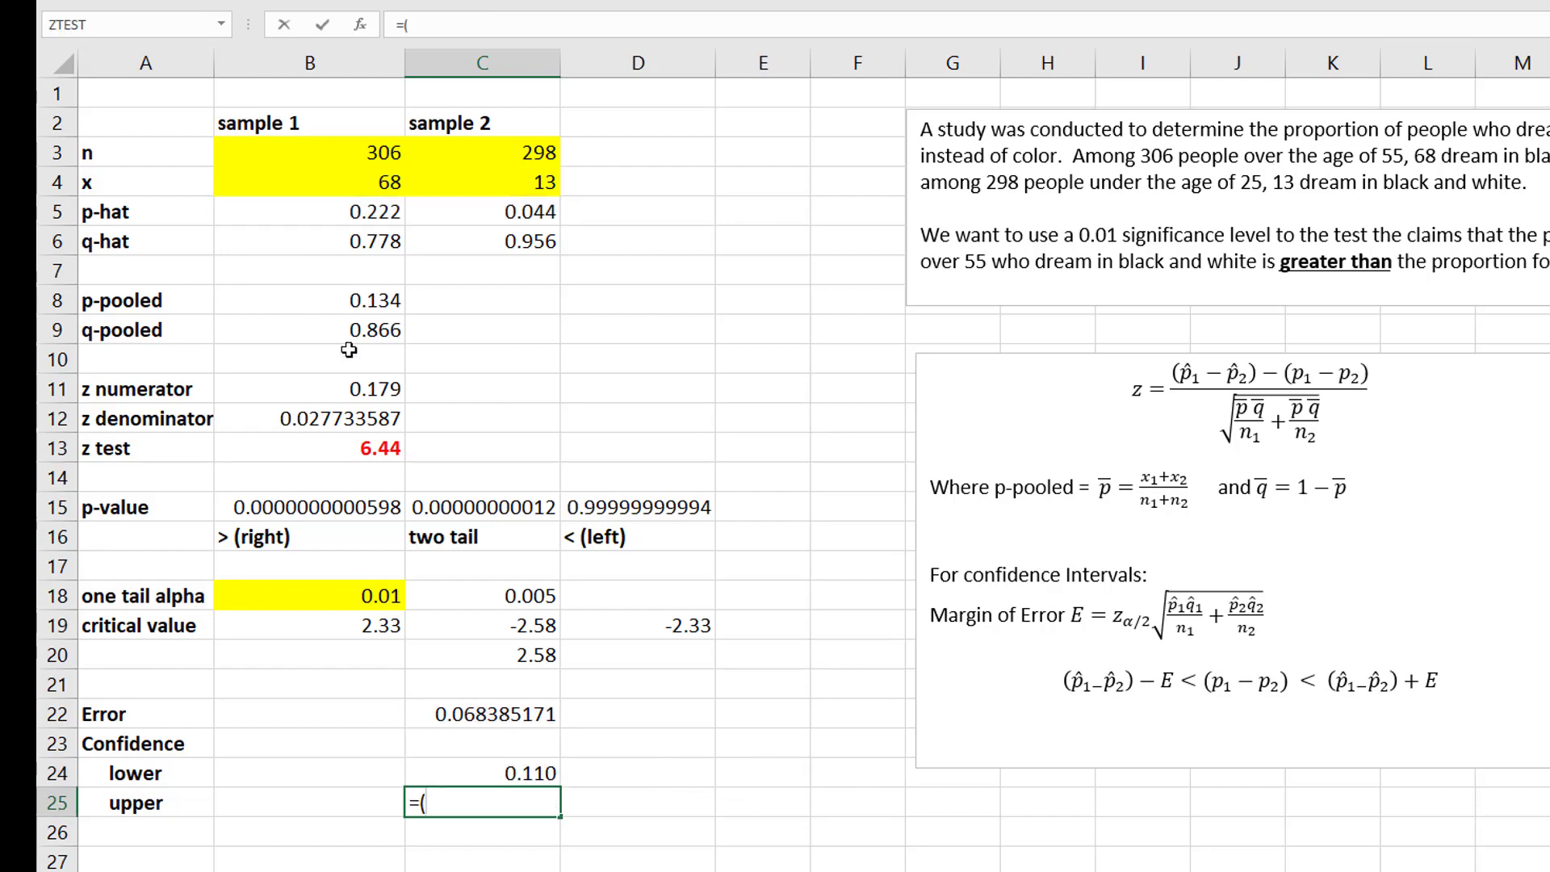
{"action": "type", "text": "("}
{"action": "left_click", "coordinate": [358, 209]}
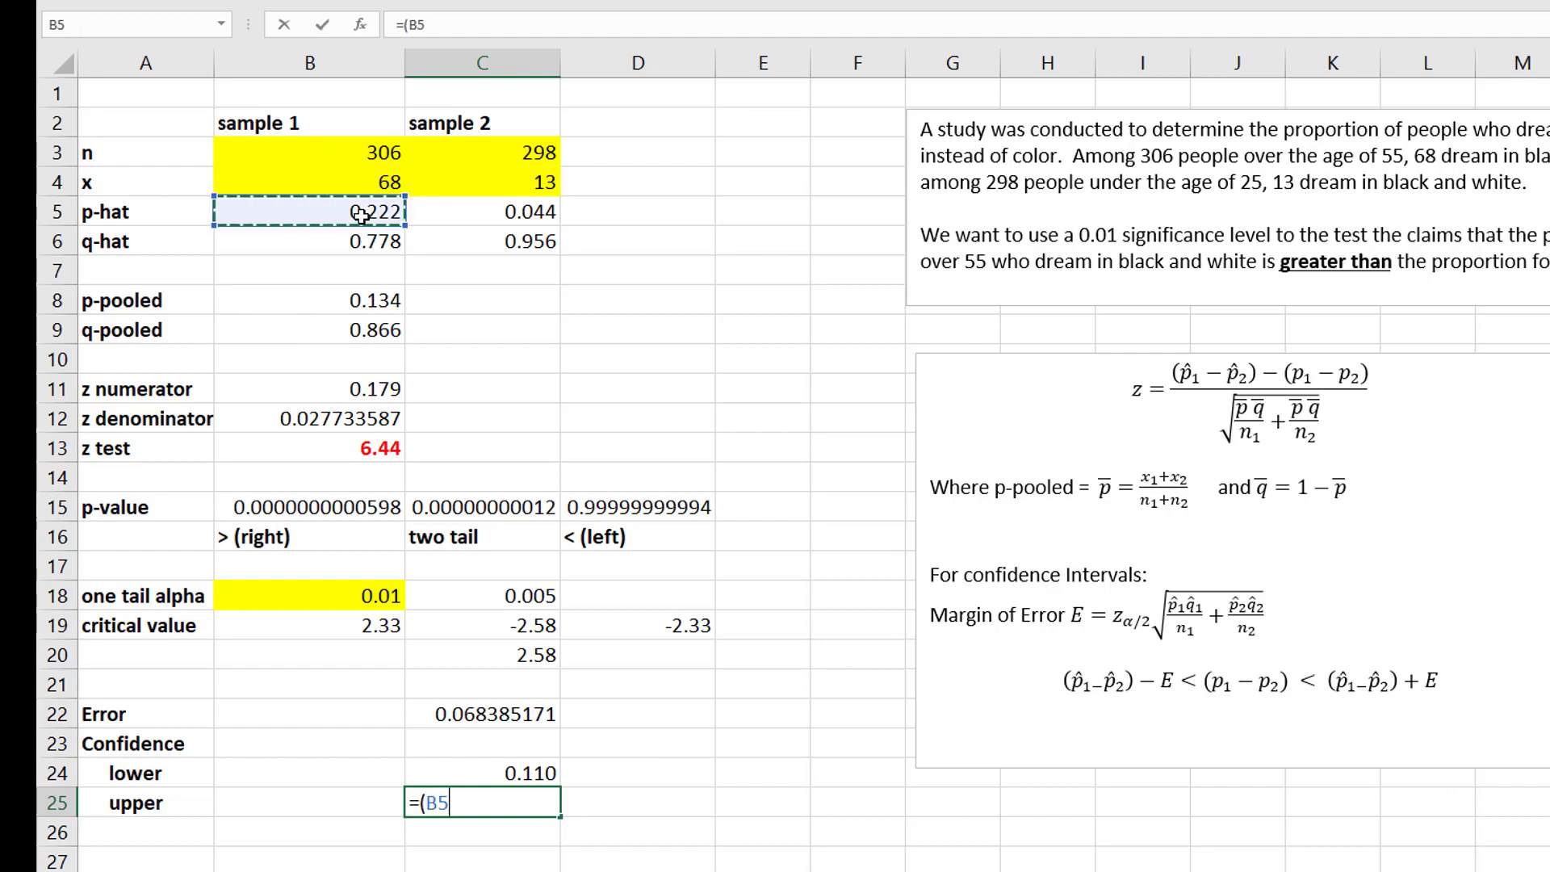
{"action": "type", "text": "-"}
{"action": "left_click", "coordinate": [498, 218]}
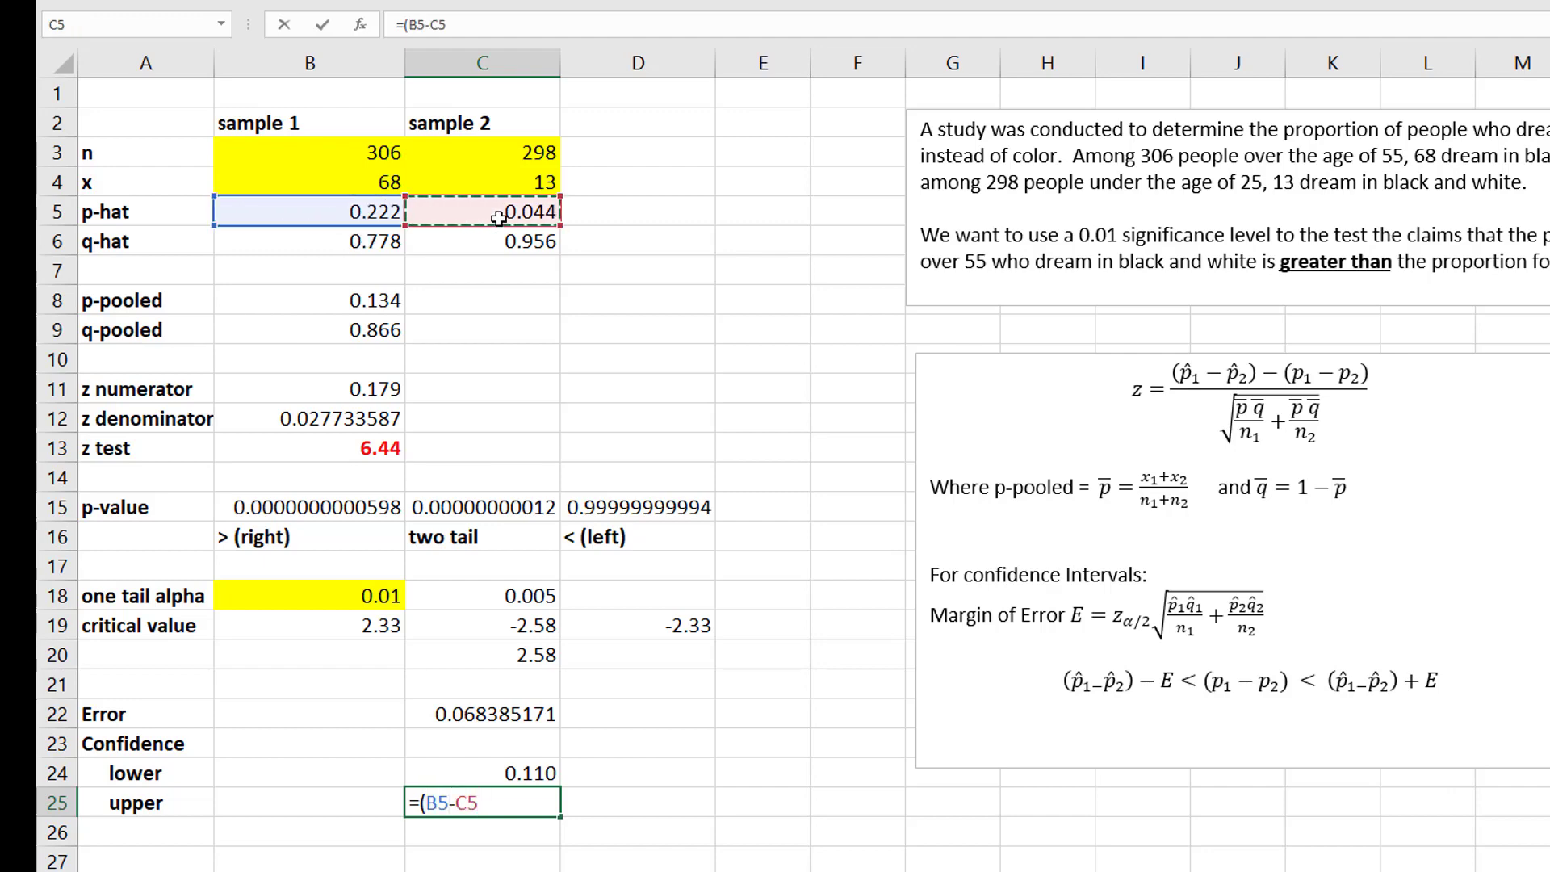
{"action": "type", "text": ")+"}
{"action": "left_click", "coordinate": [510, 719]}
{"action": "key", "text": "Return"}
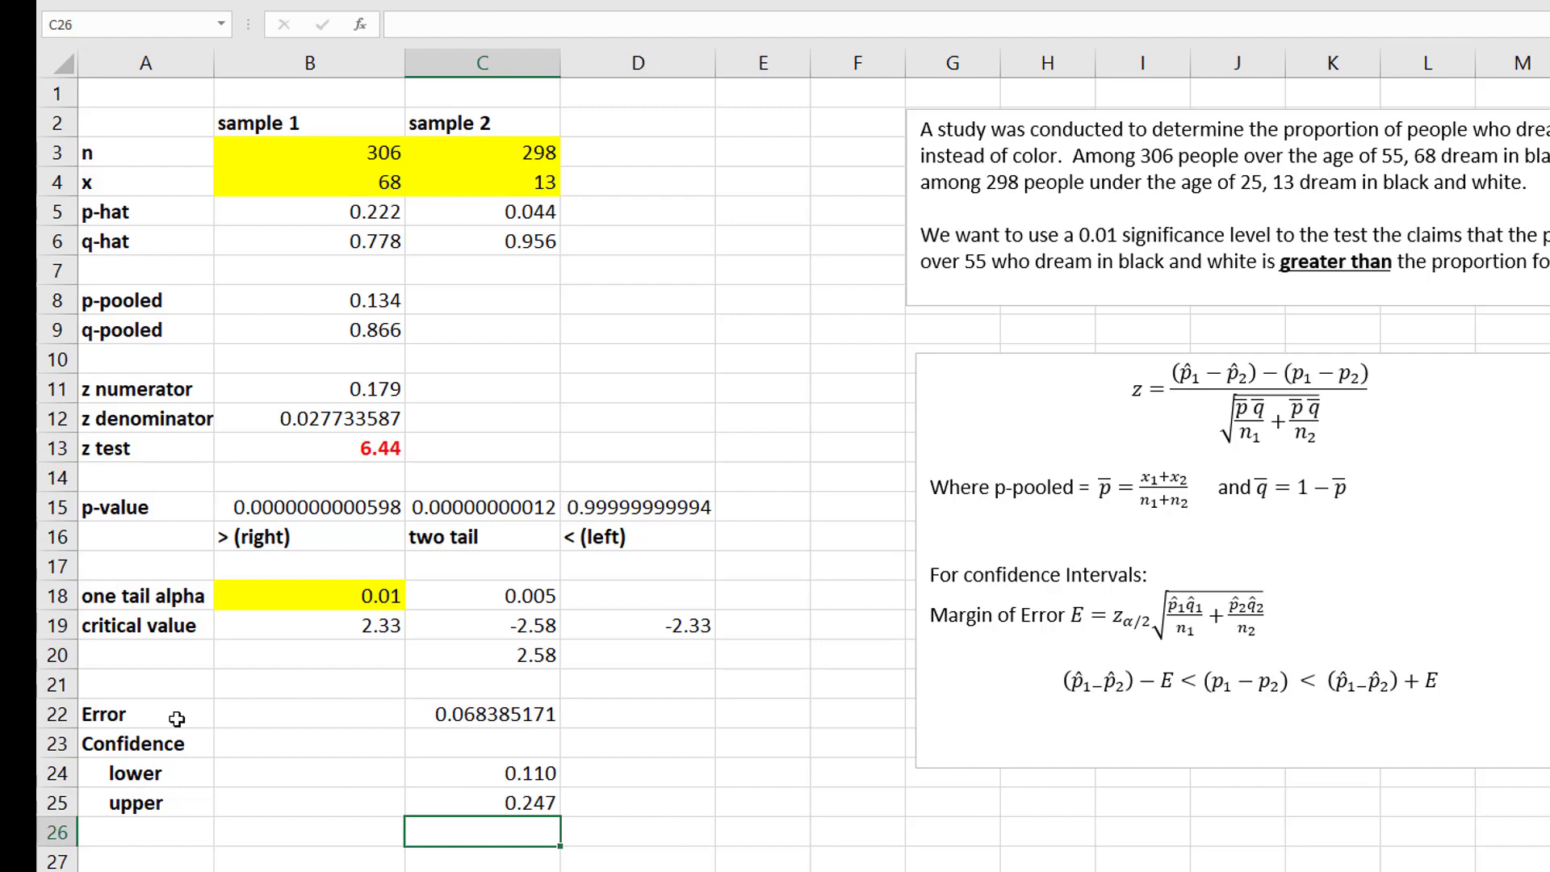
- Move the Error, Confidence, lower and upper labels from A22:A25 to B22:B25, beside their values
{"action": "left_click_drag", "start_coordinate": [134, 721], "coordinate": [82, 789]}
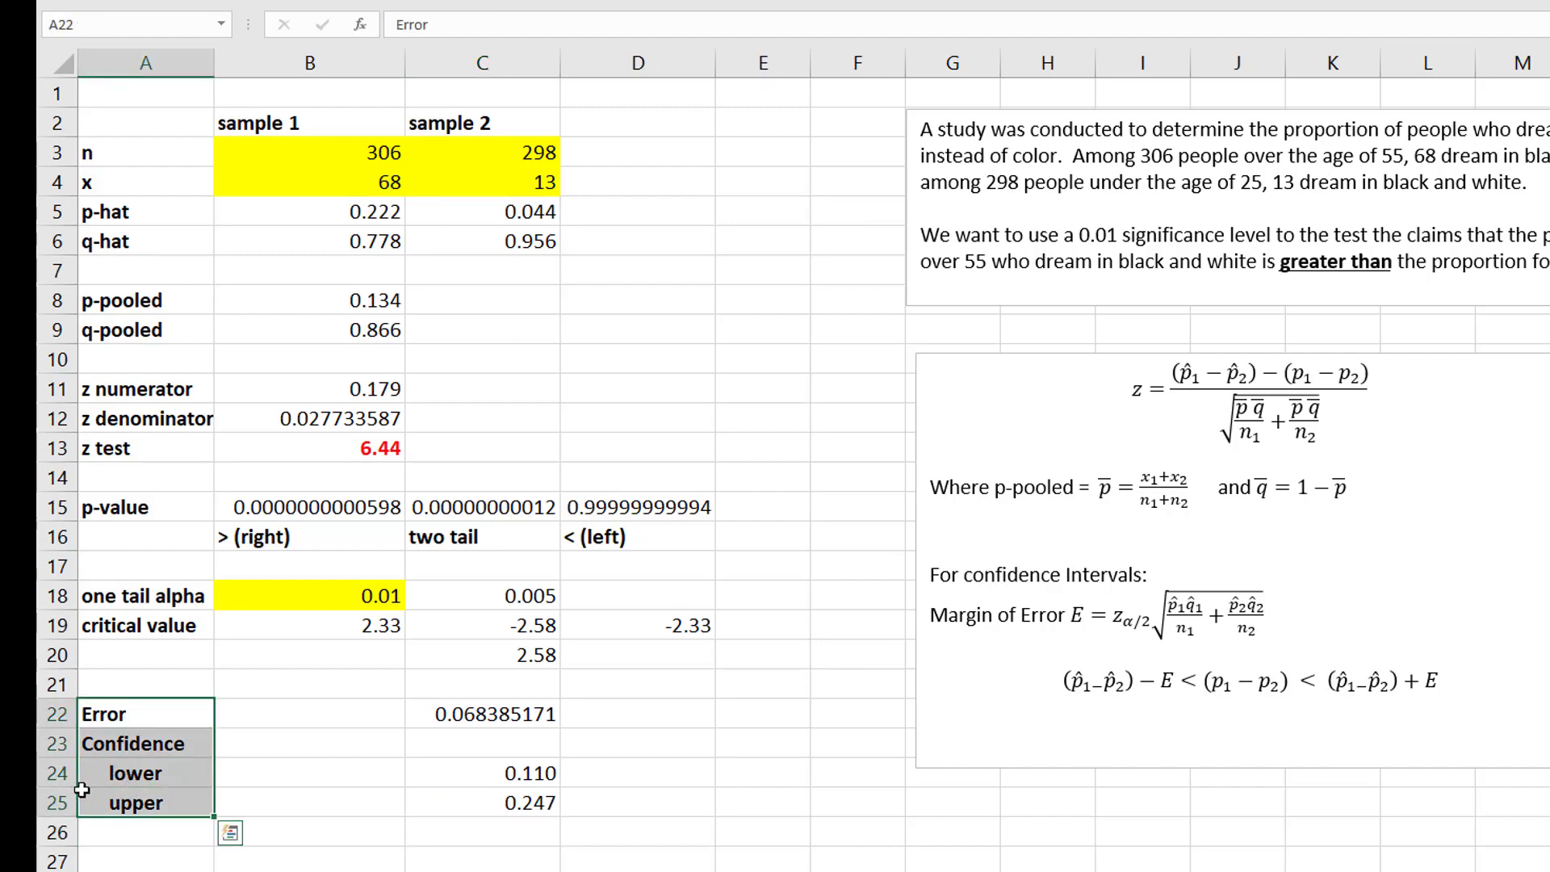
{"action": "right_click", "coordinate": [116, 771]}
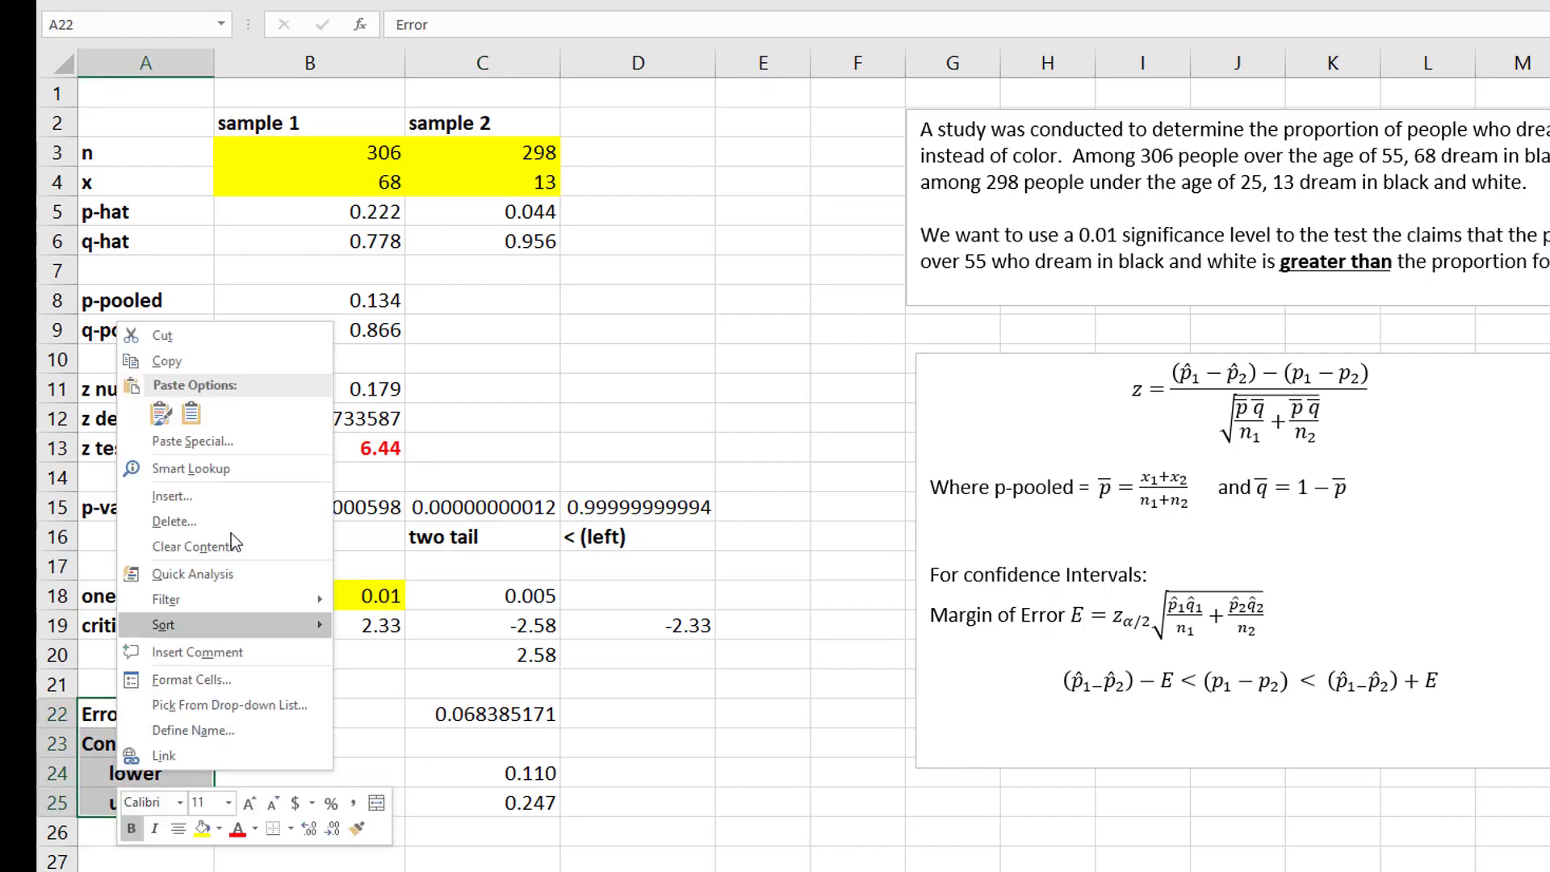
{"action": "left_click", "coordinate": [197, 341]}
{"action": "right_click", "coordinate": [300, 716]}
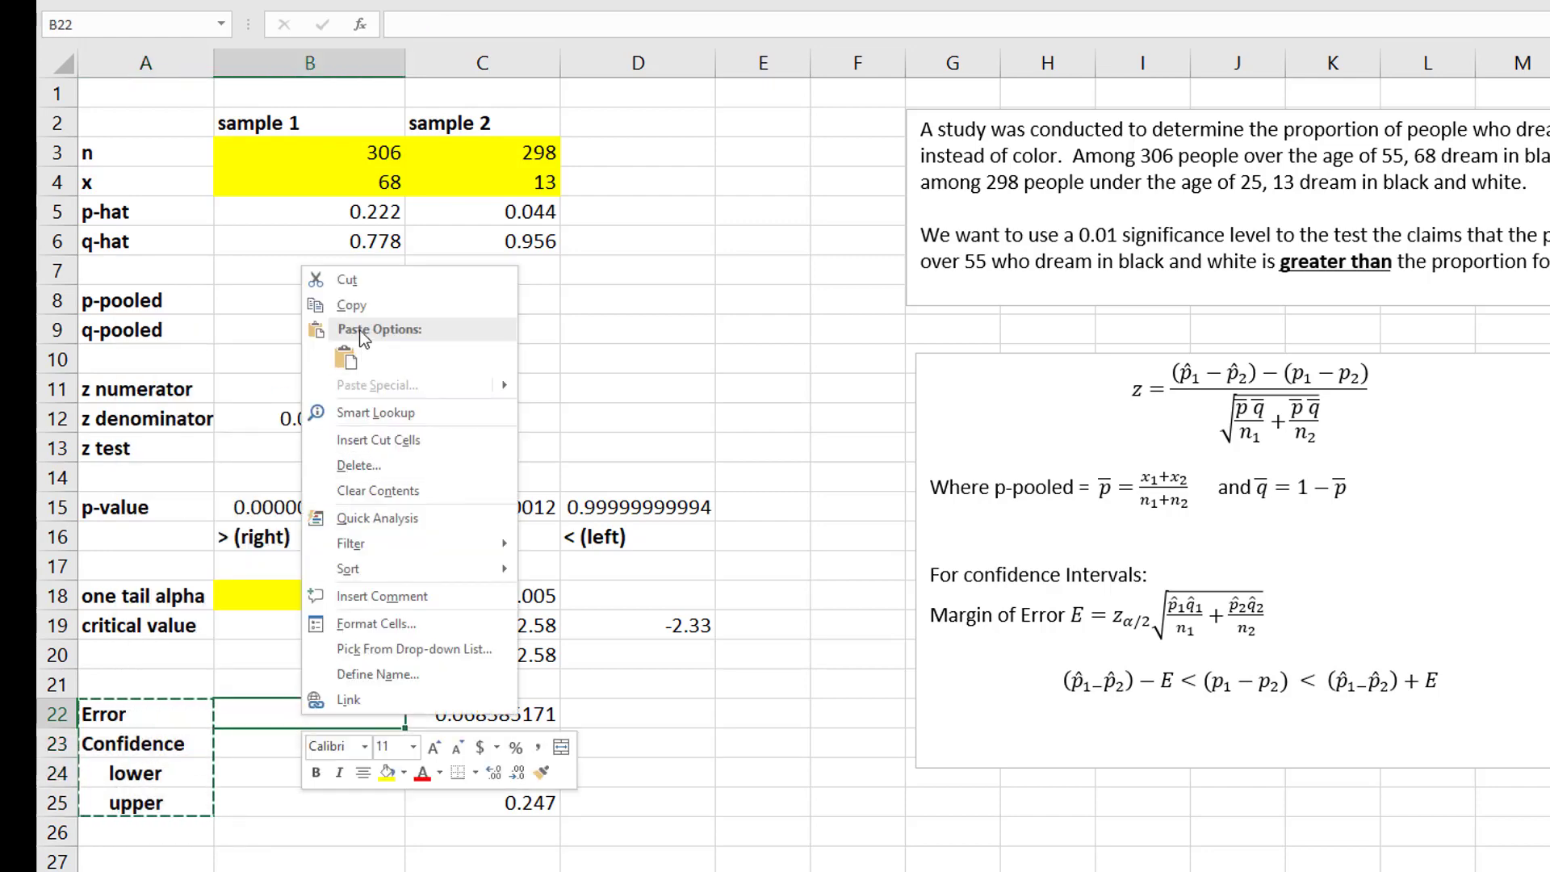
{"action": "left_click", "coordinate": [231, 705]}
{"action": "key", "text": "ctrl+v"}
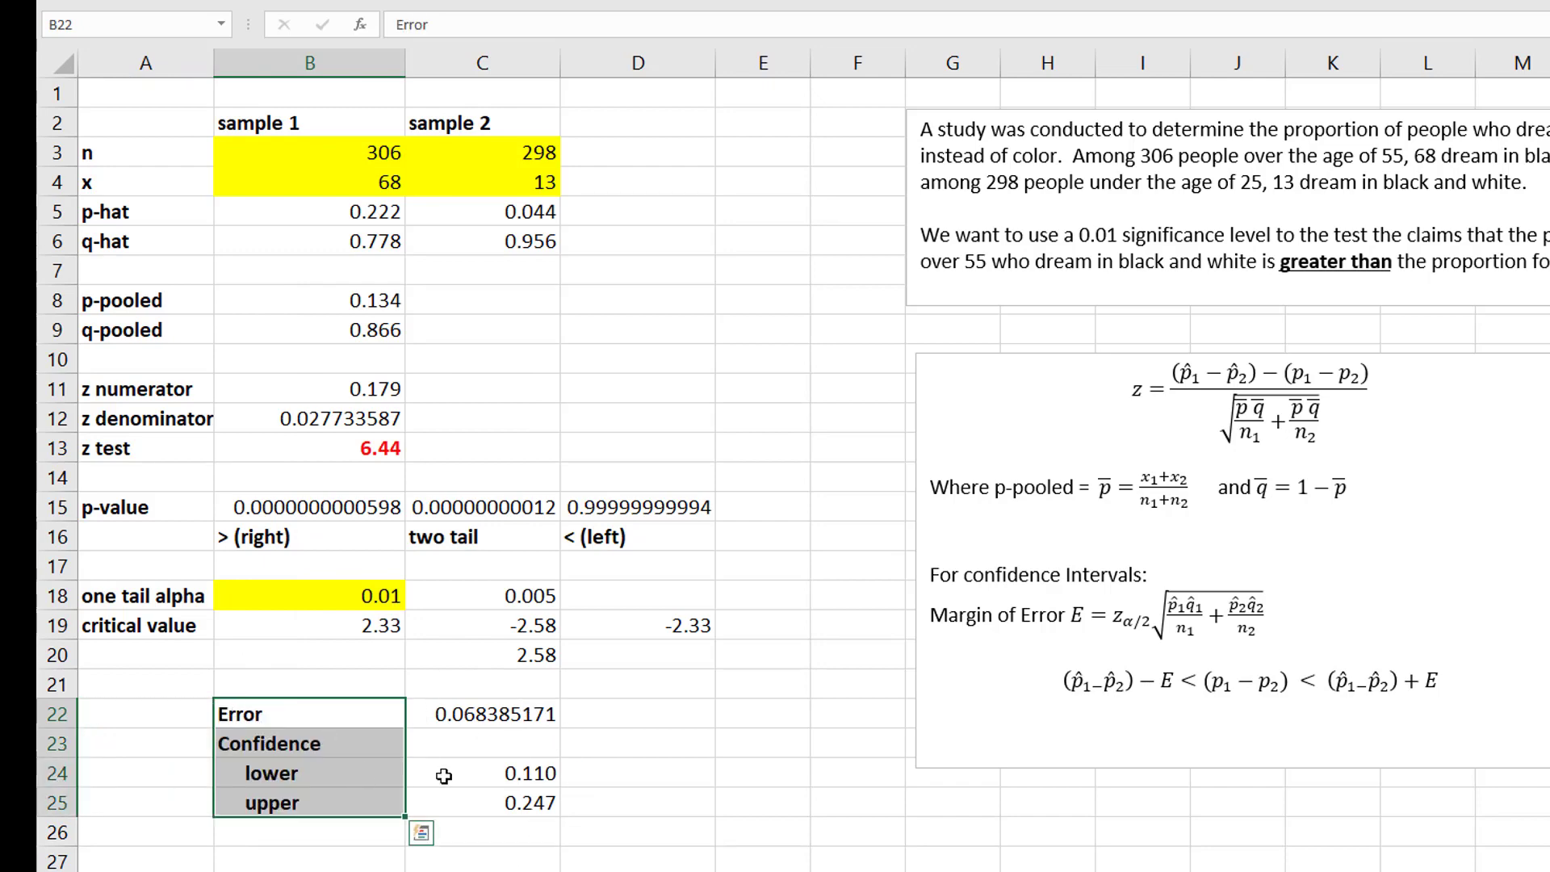
- Review the upper confidence limit, the three p-values, the highlighted sample inputs and the sample 1 p-hat formula
{"action": "left_click", "coordinate": [477, 793]}
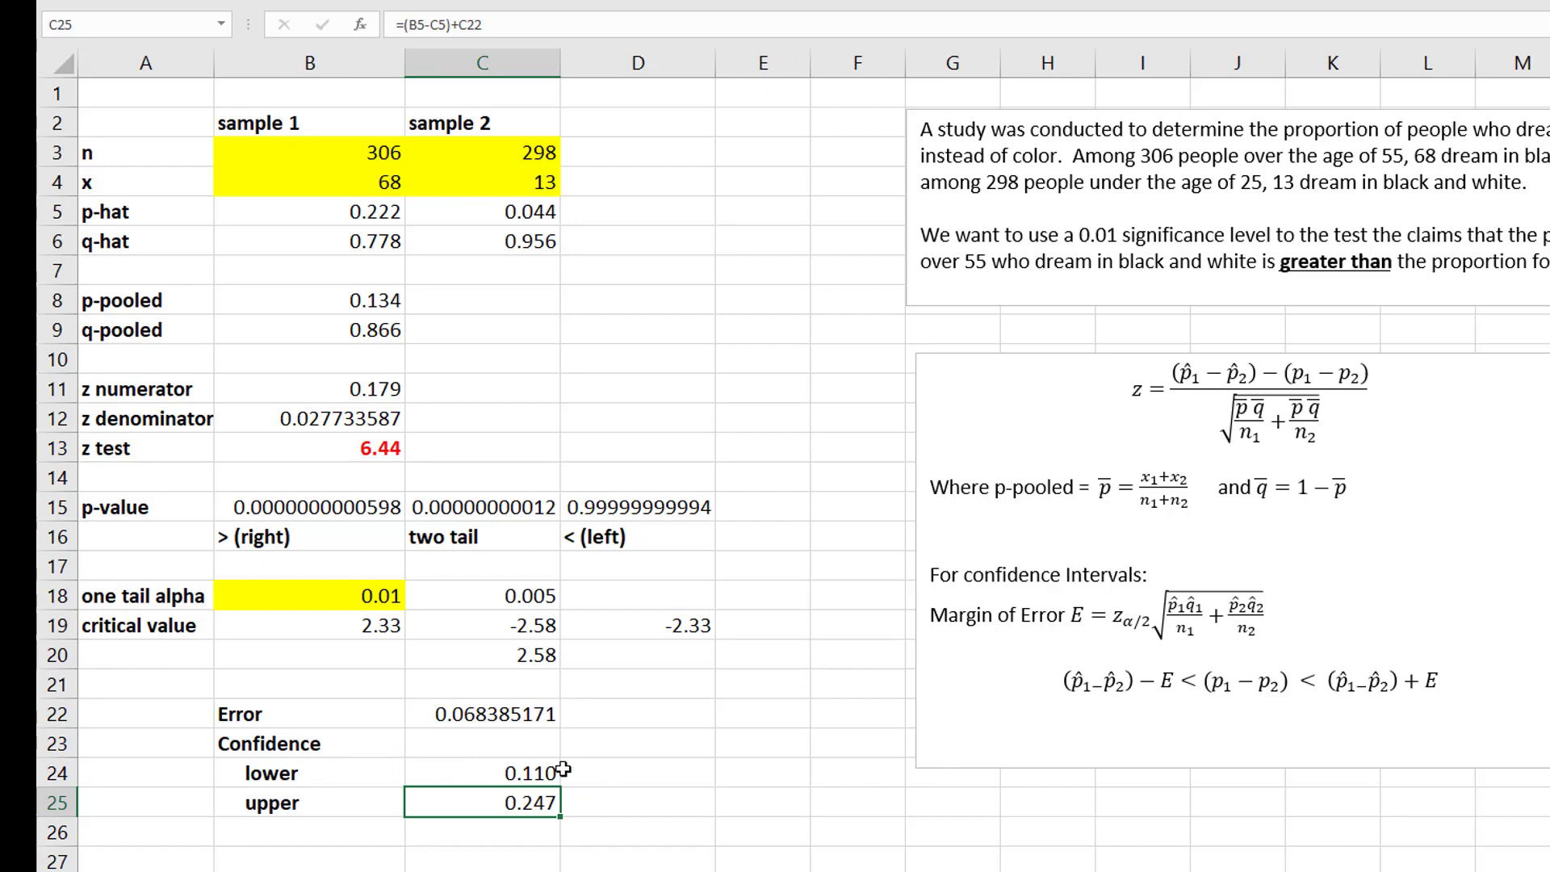
{"action": "left_click", "coordinate": [650, 744]}
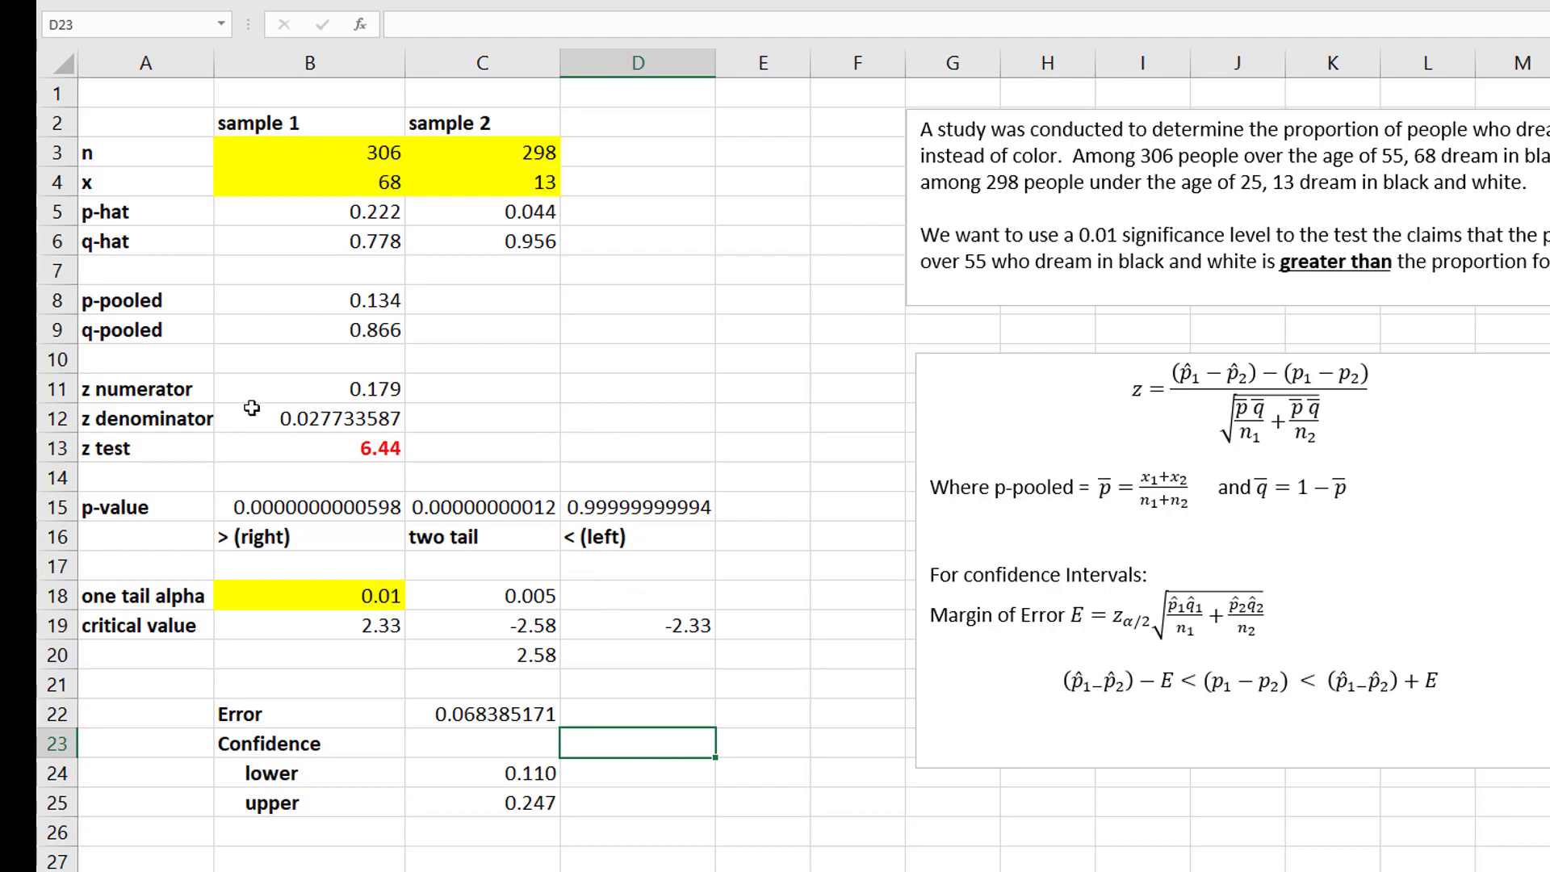
{"action": "left_click", "coordinate": [264, 510]}
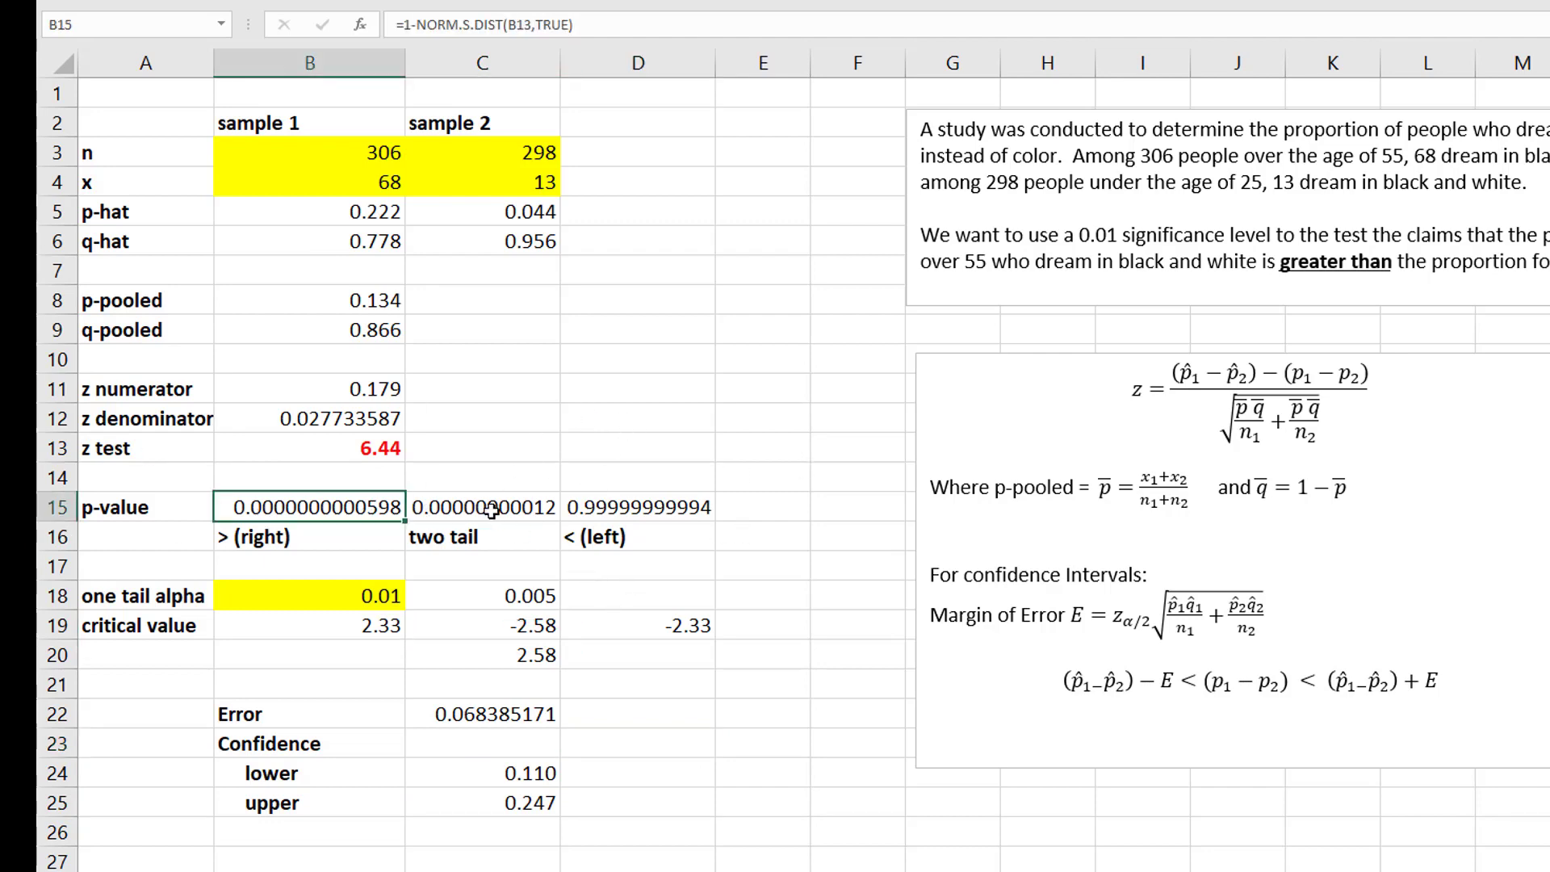
{"action": "left_click", "coordinate": [483, 508]}
{"action": "left_click", "coordinate": [638, 507]}
{"action": "left_click", "coordinate": [419, 344]}
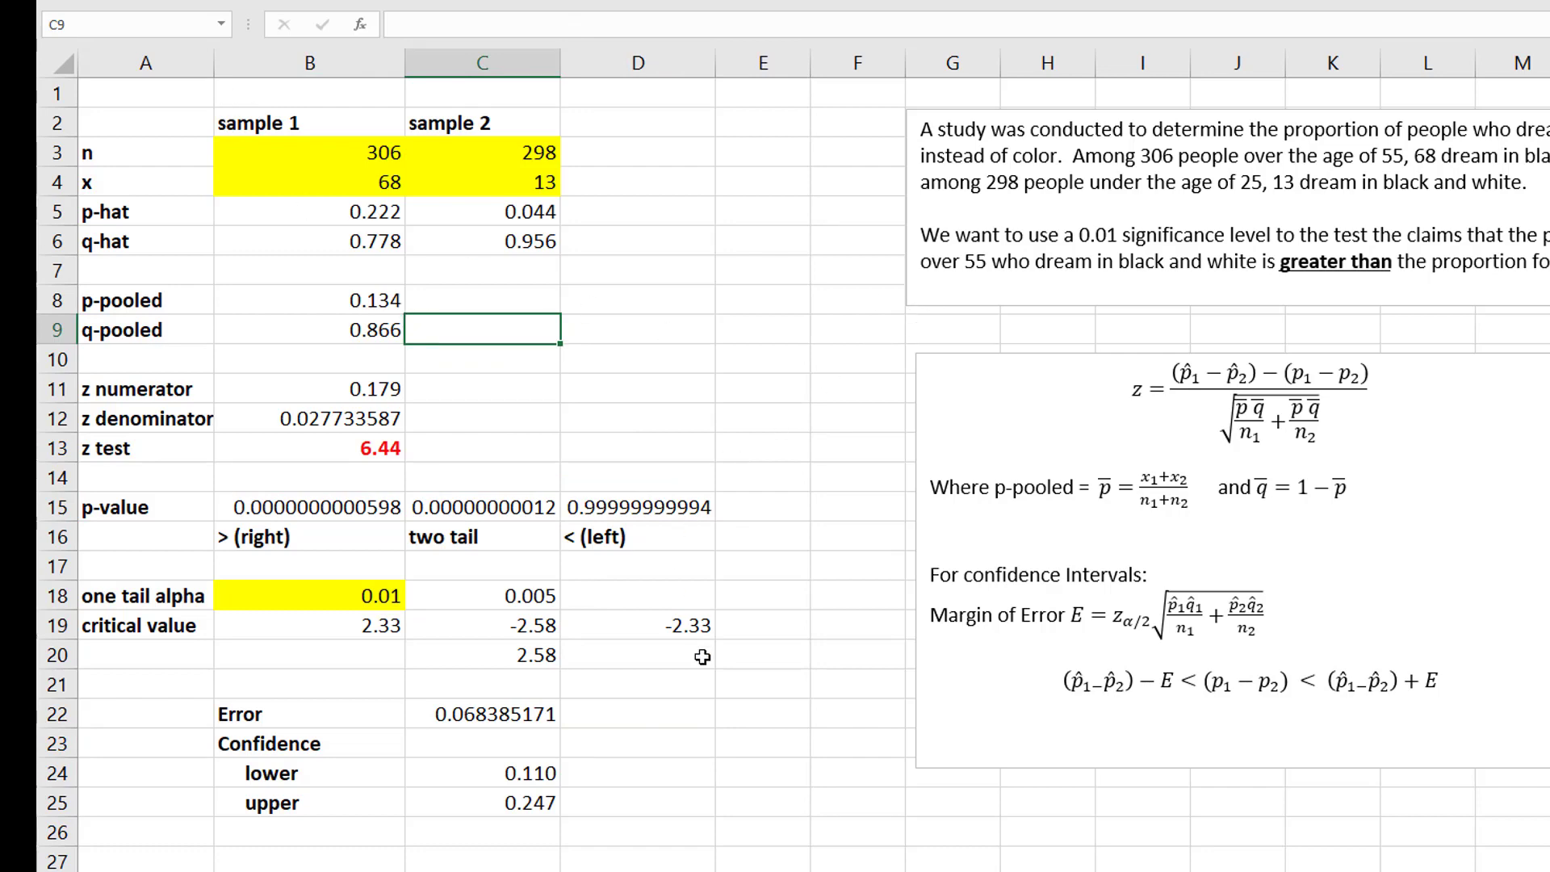
{"action": "left_click", "coordinate": [334, 151]}
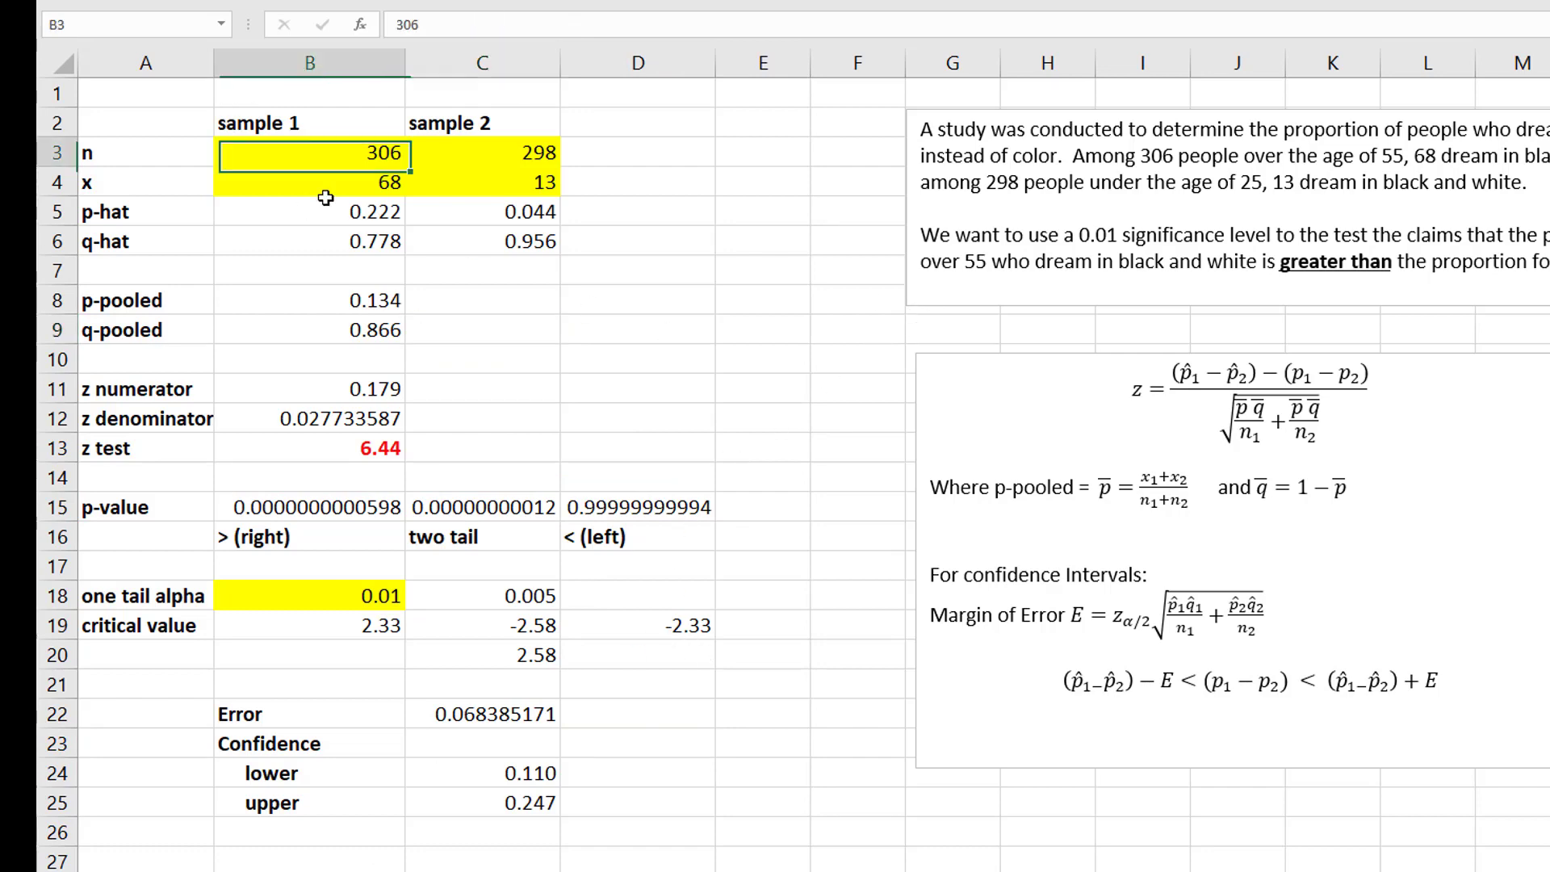
{"action": "left_click", "coordinate": [513, 144]}
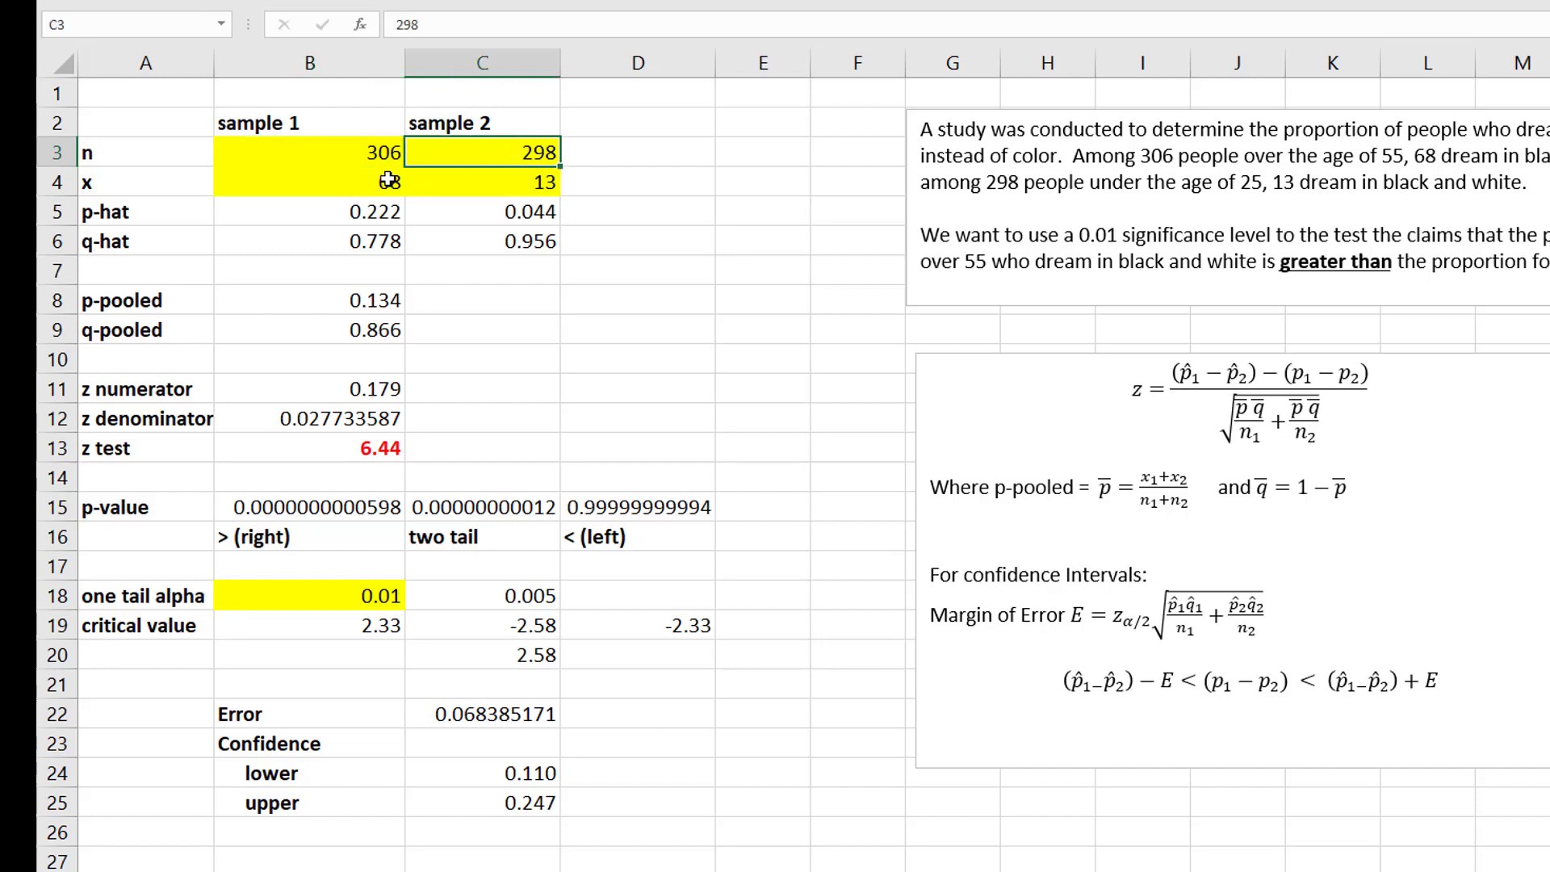
{"action": "left_click", "coordinate": [388, 179]}
{"action": "left_click", "coordinate": [506, 193]}
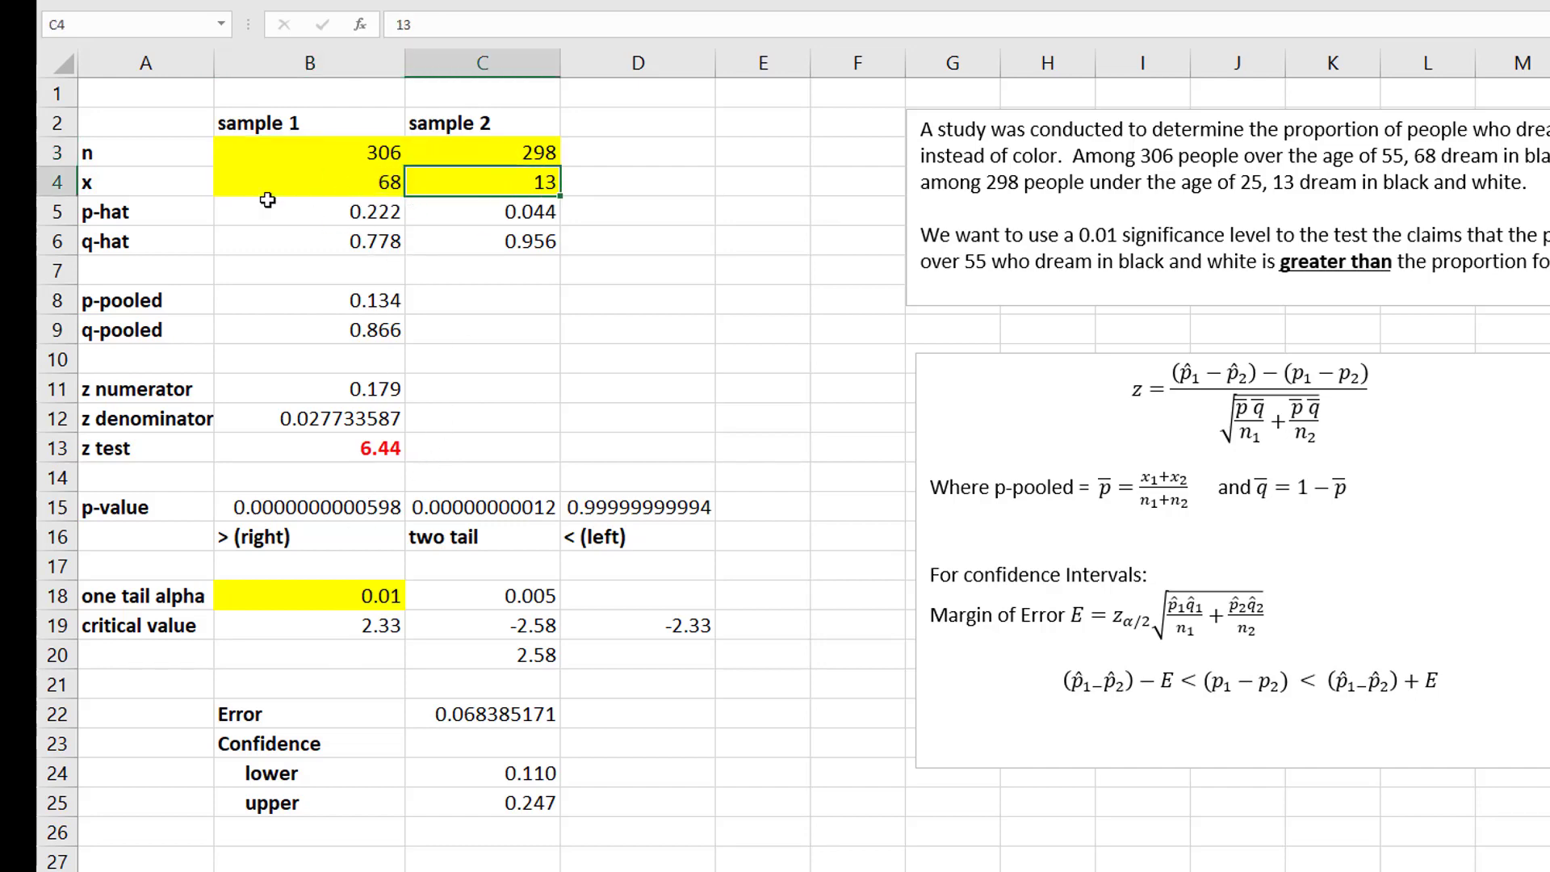
{"action": "left_click", "coordinate": [353, 152]}
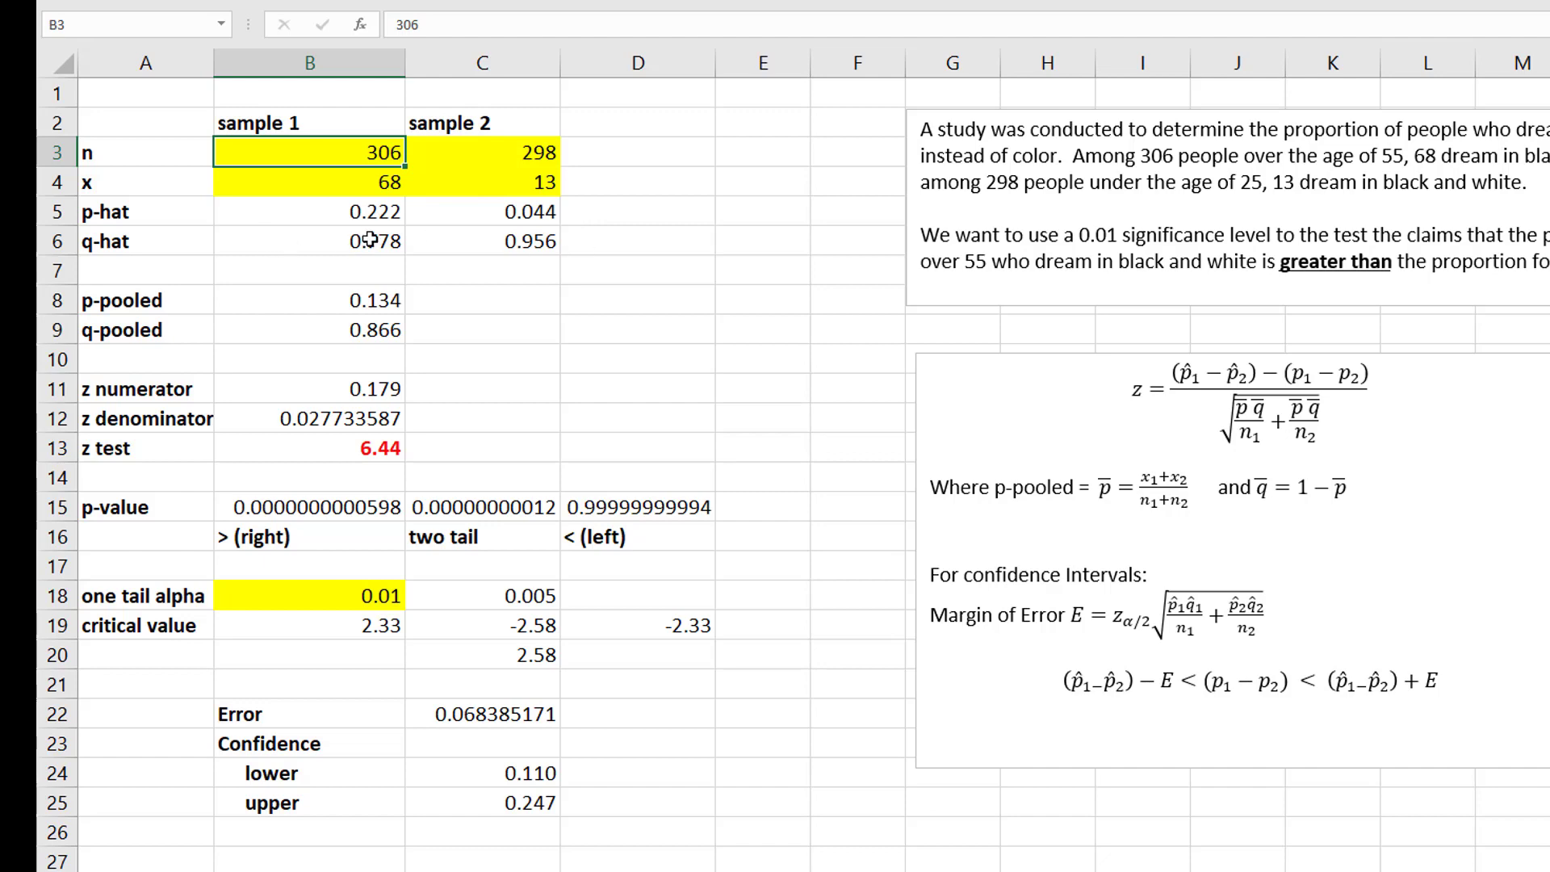
{"action": "left_click", "coordinate": [386, 222]}
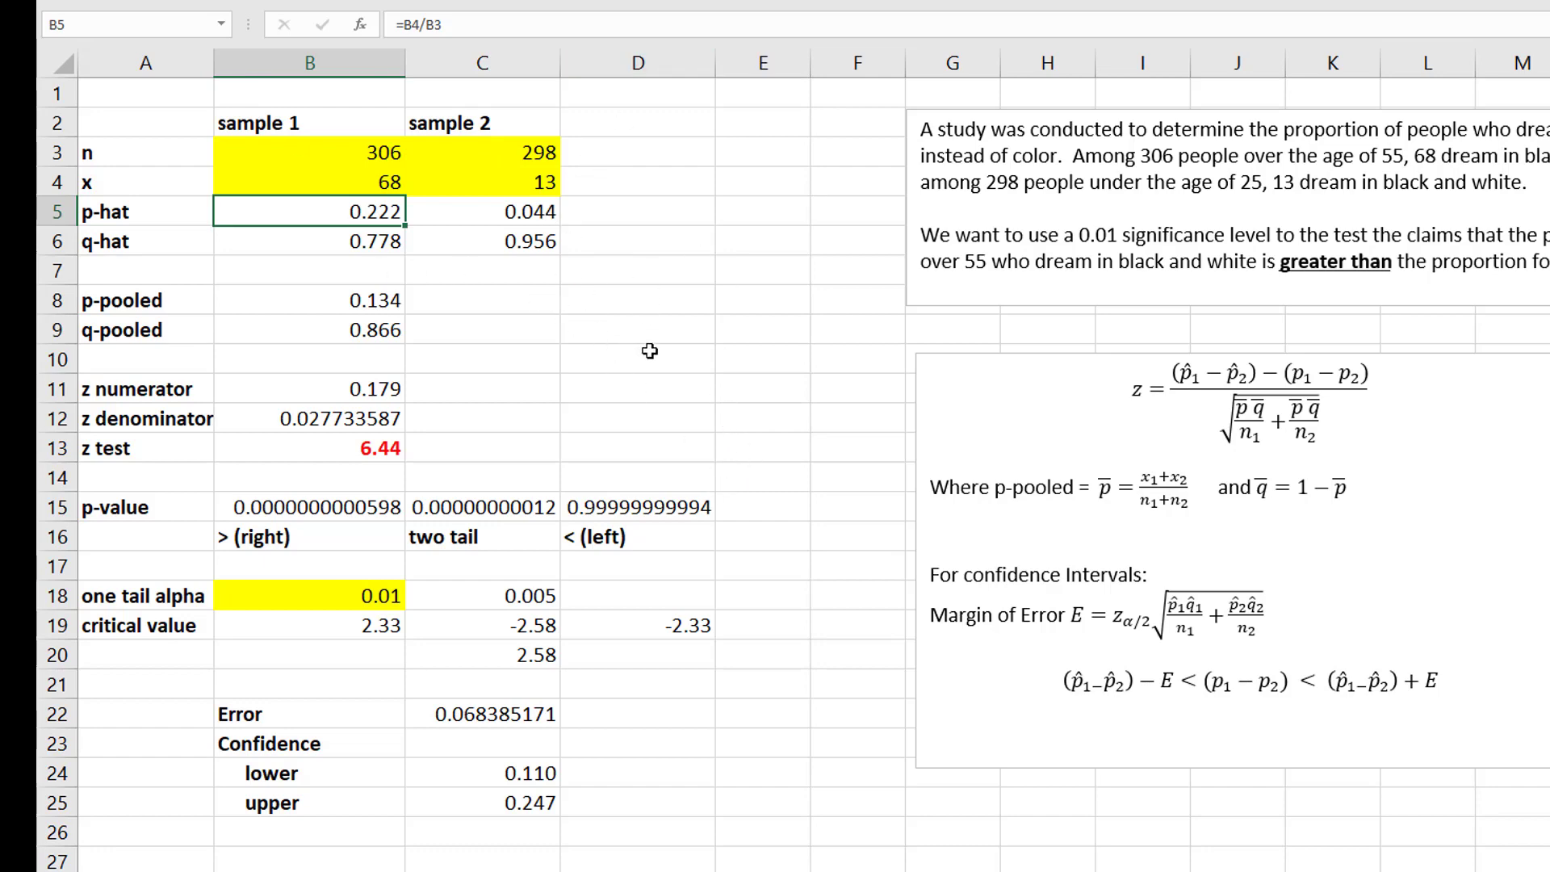
{"action": "left_click", "coordinate": [553, 327]}
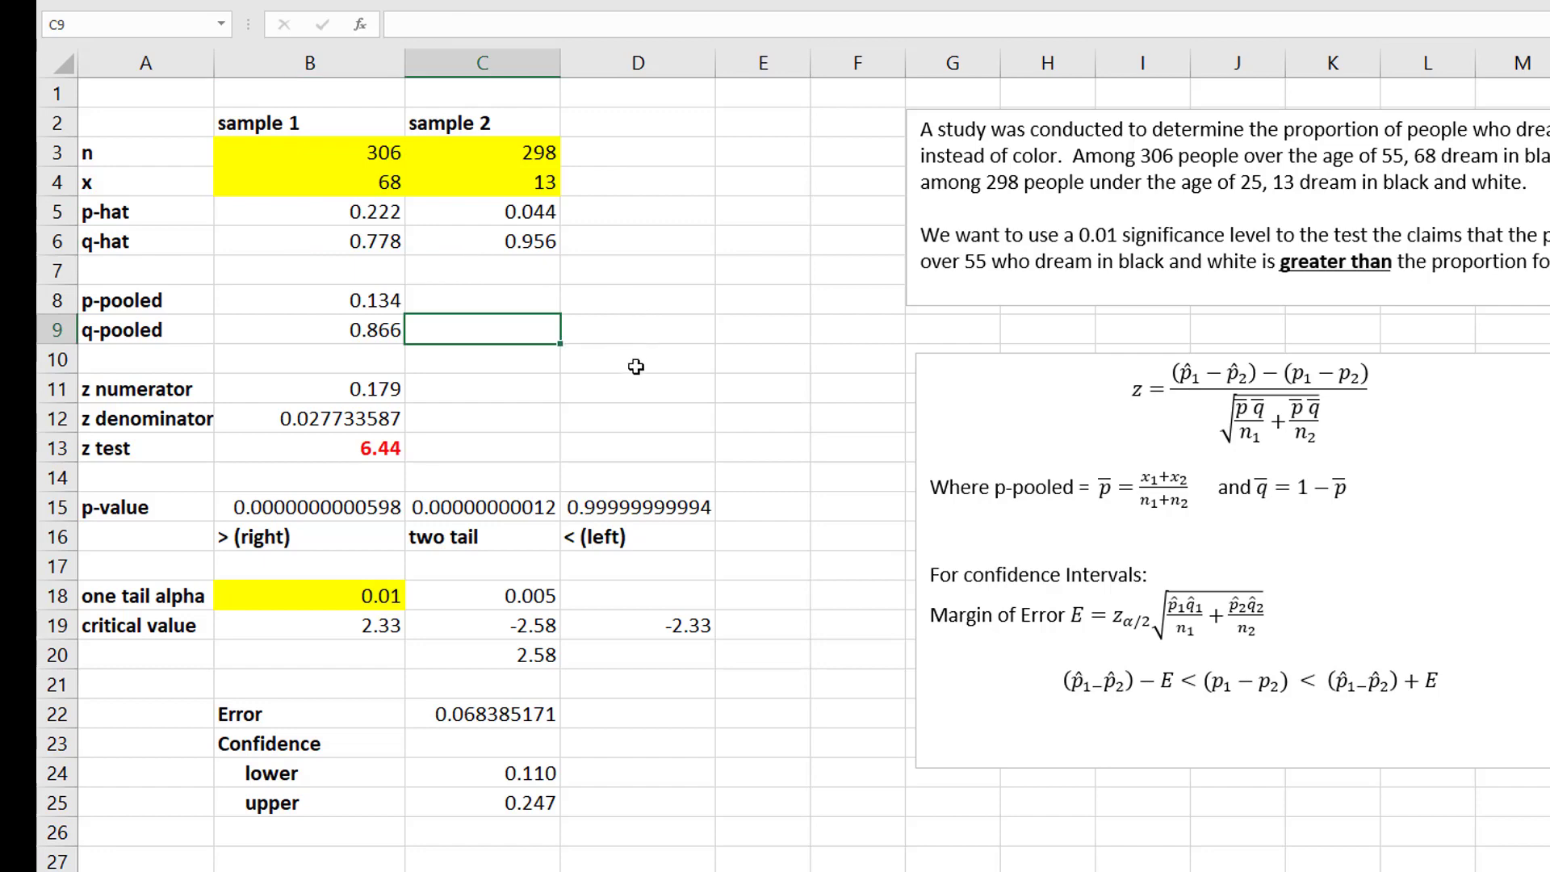